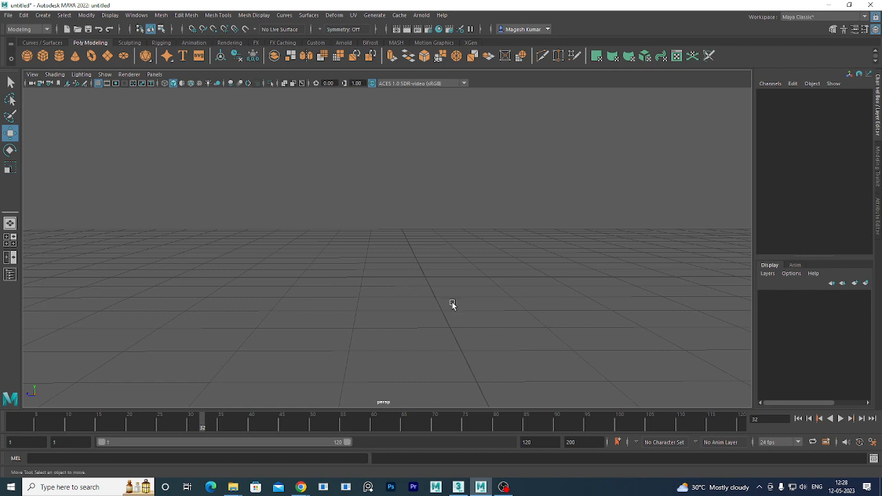
Close the untitled Maya scene with Don't Save and switch to the 3ds Max window.
click(869, 5)
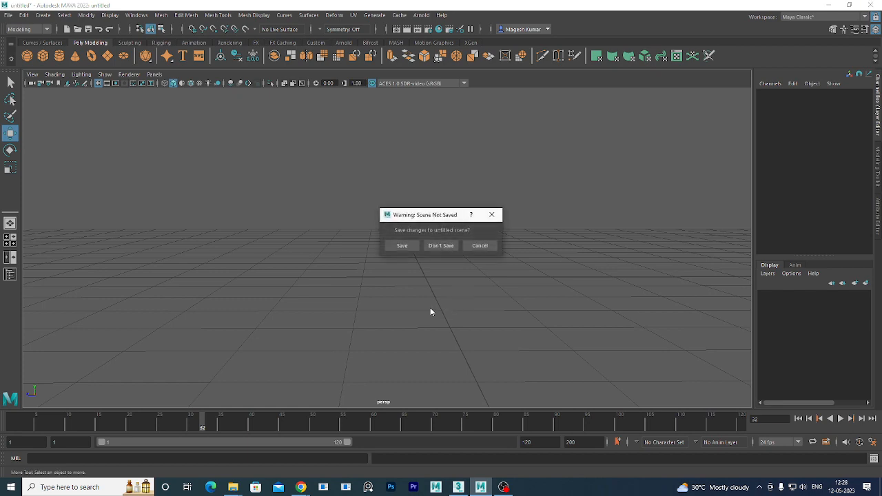
click(440, 245)
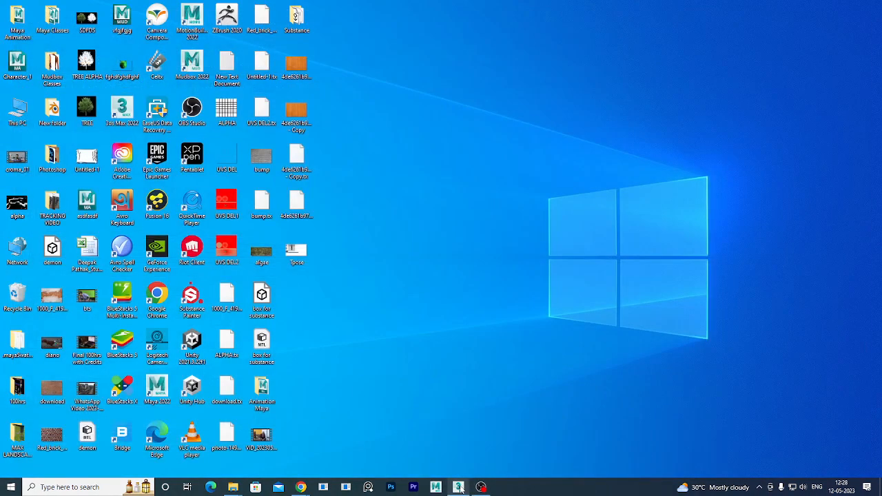
mouse_move(458, 488)
click(463, 428)
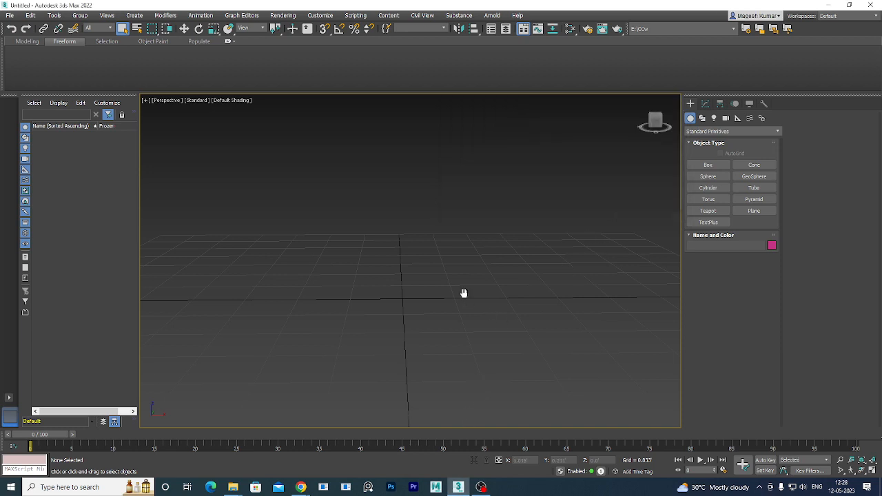
Minimize 3ds Max after a brief orbit of the empty grid to reveal the desktop.
scroll(495, 257, down, 3)
alt+middle_drag(504, 289, 494, 311)
click(829, 5)
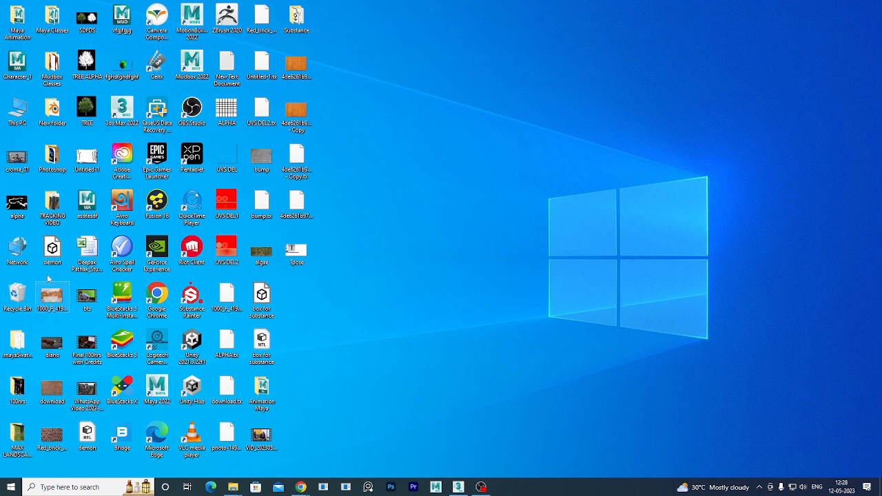
Browse to the Maya Classes folder and open the man.mb scene in Maya.
double_click(18, 445)
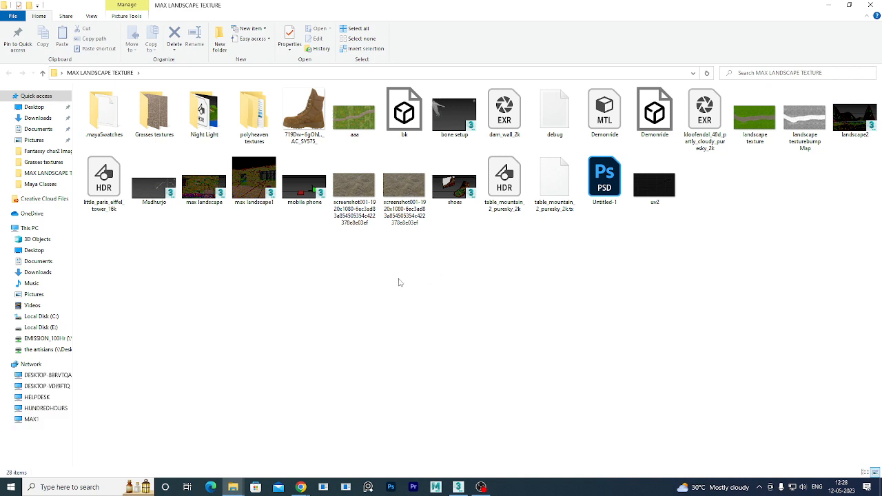
click(869, 5)
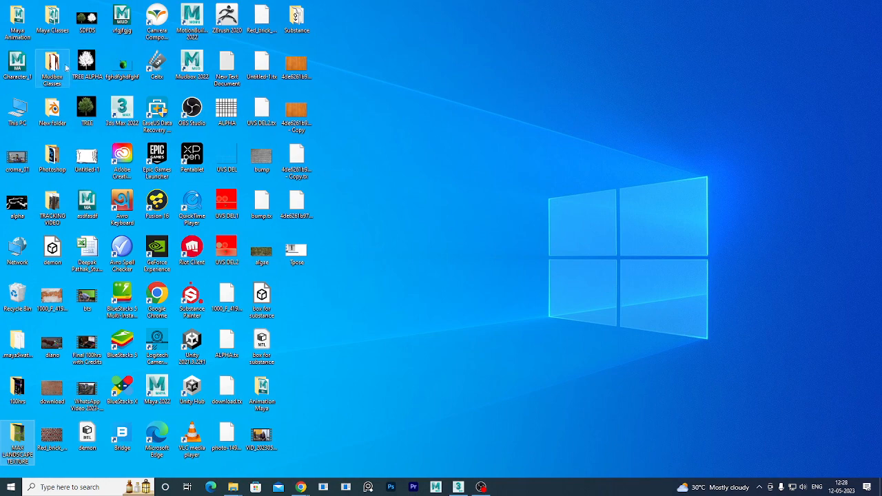
double_click(52, 20)
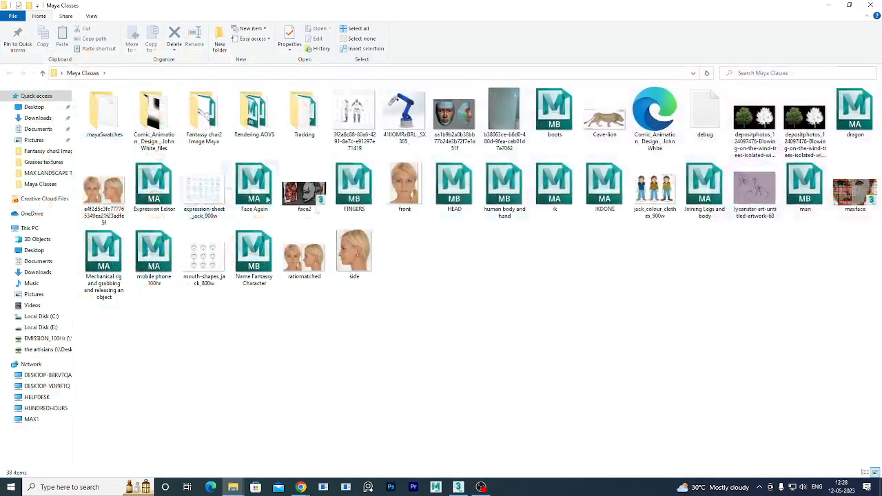
click(204, 114)
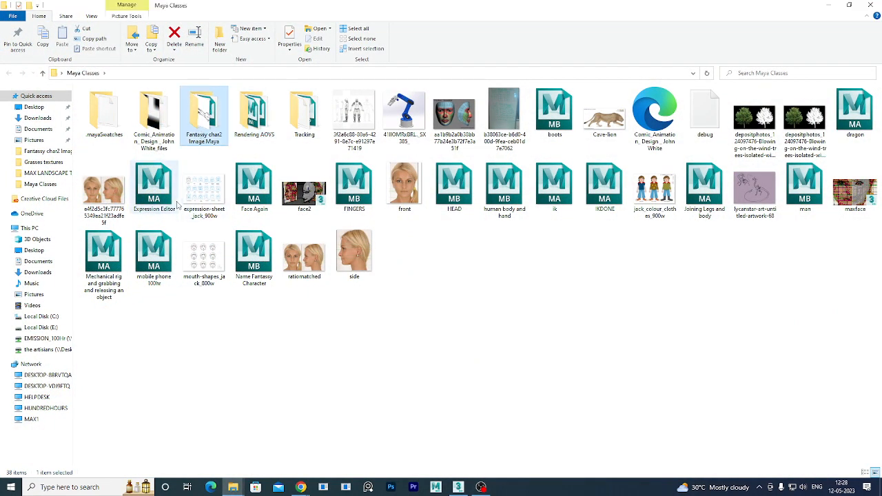
click(501, 276)
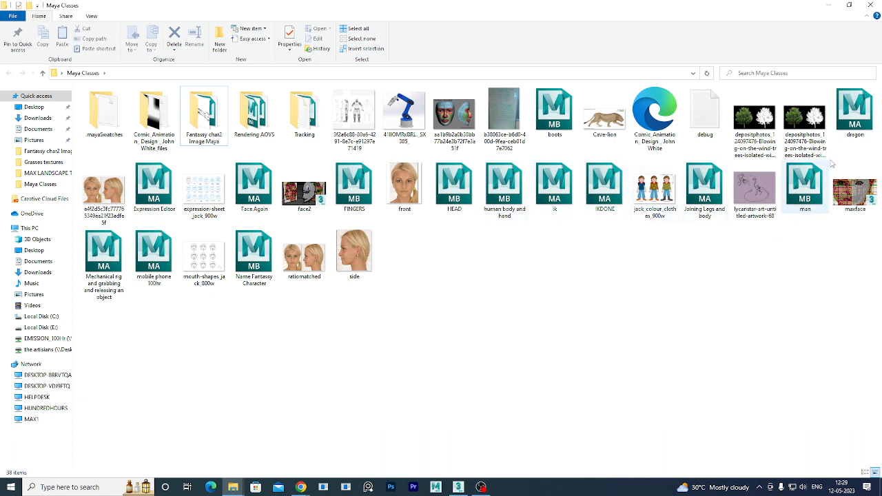
click(805, 203)
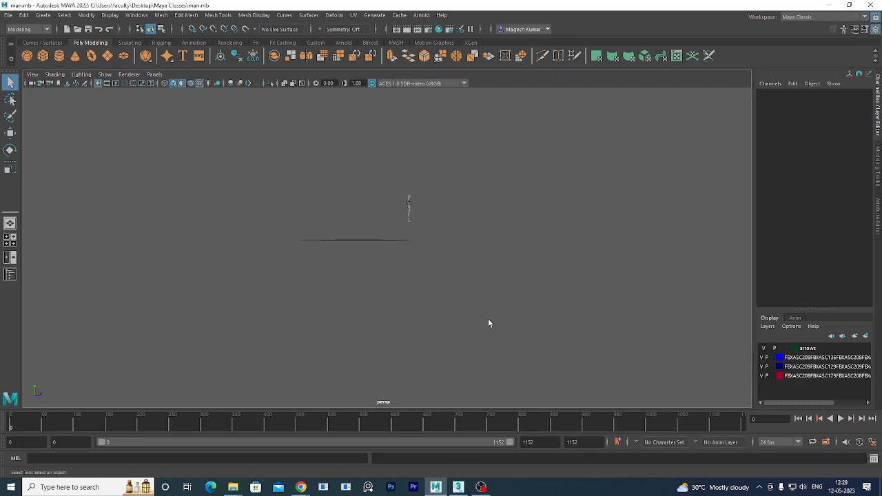
Reorient the view around the man figure, undo, and clear the selection.
alt+drag(488, 320, 458, 304)
alt+middle_drag(458, 304, 443, 370)
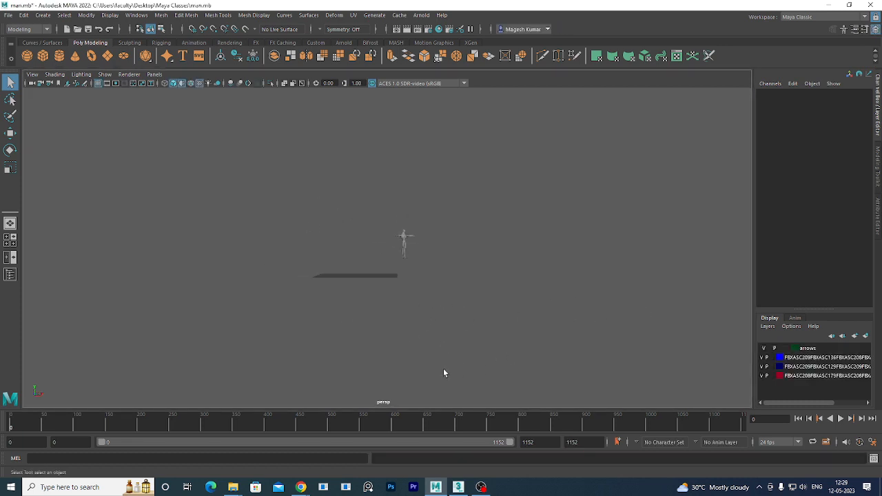
alt+drag(443, 370, 373, 367)
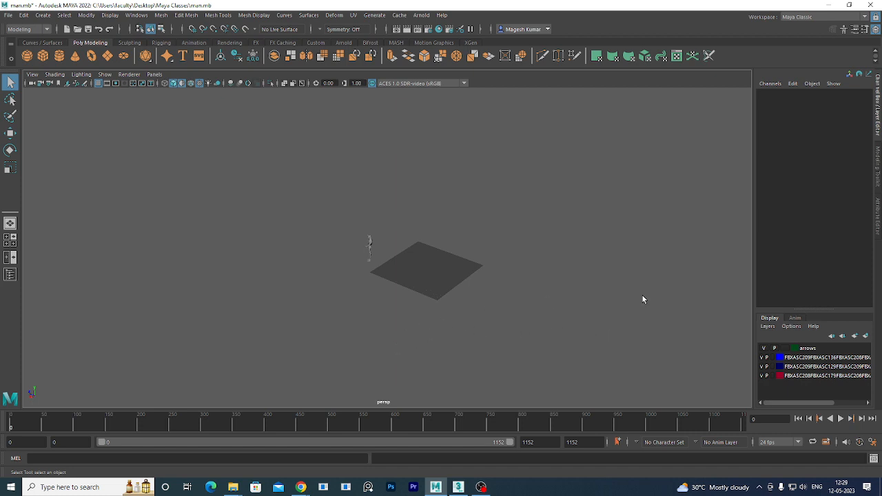
click(481, 487)
key(ctrl+z)
key(ctrl+z)
key(ctrl+z)
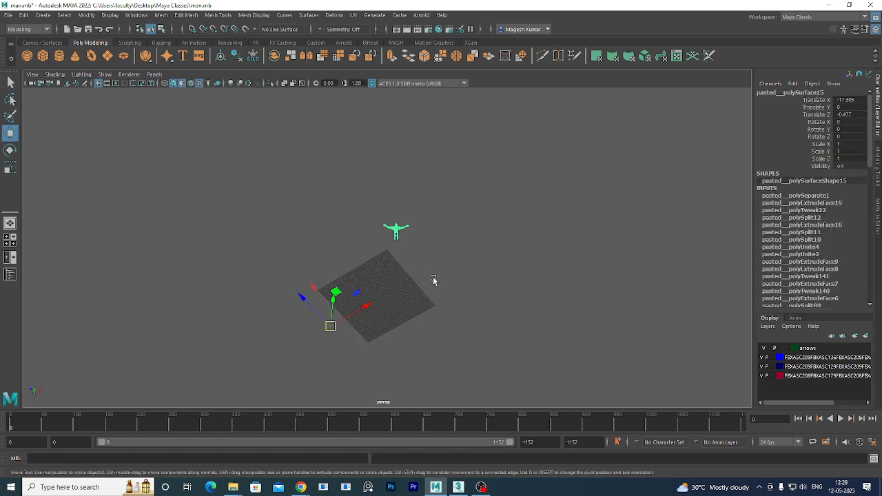
click(433, 279)
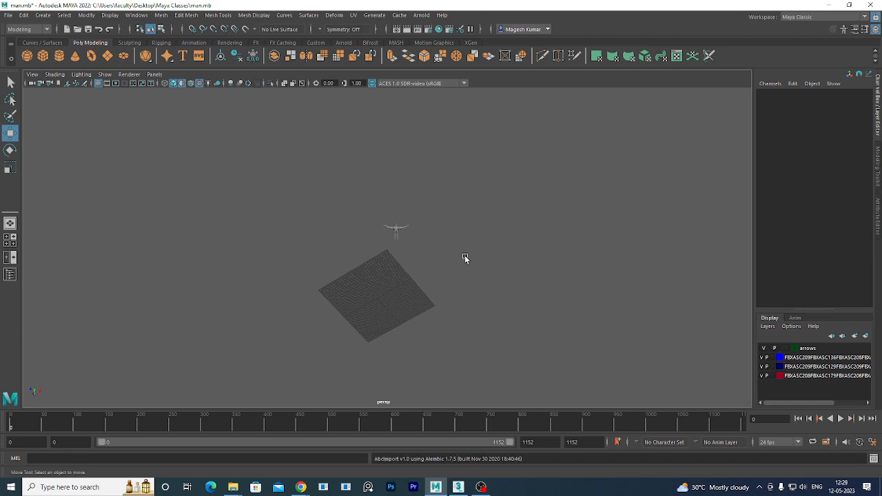
Select and frame the man figure, freeze transformations, delete history and center its pivot.
drag(443, 207, 286, 232)
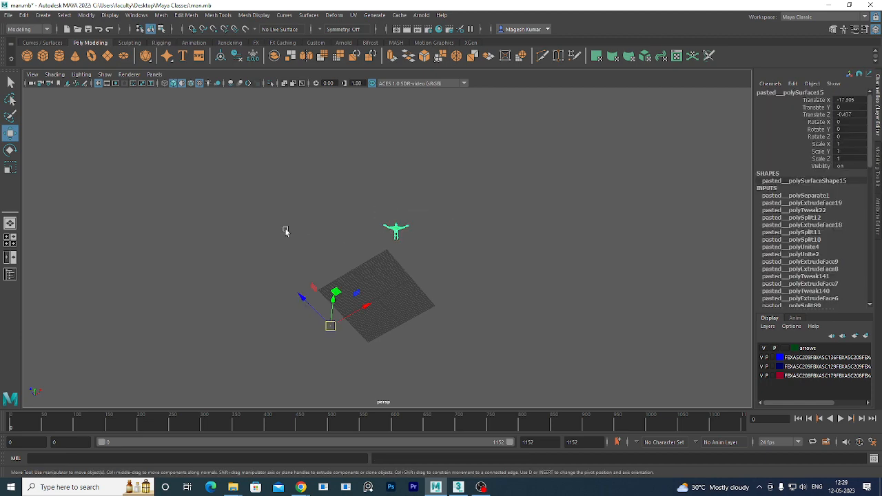
key(f)
alt+drag(470, 343, 466, 383)
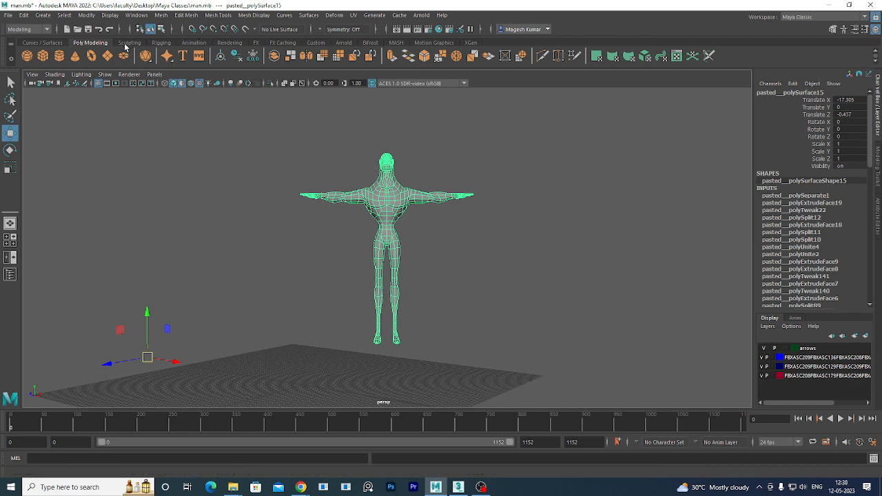
click(250, 57)
click(239, 58)
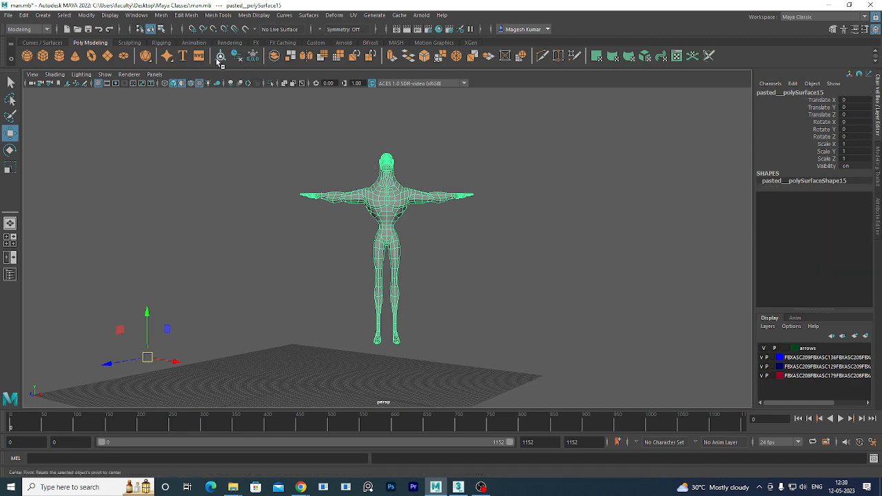
click(221, 58)
alt+drag(262, 142, 537, 268)
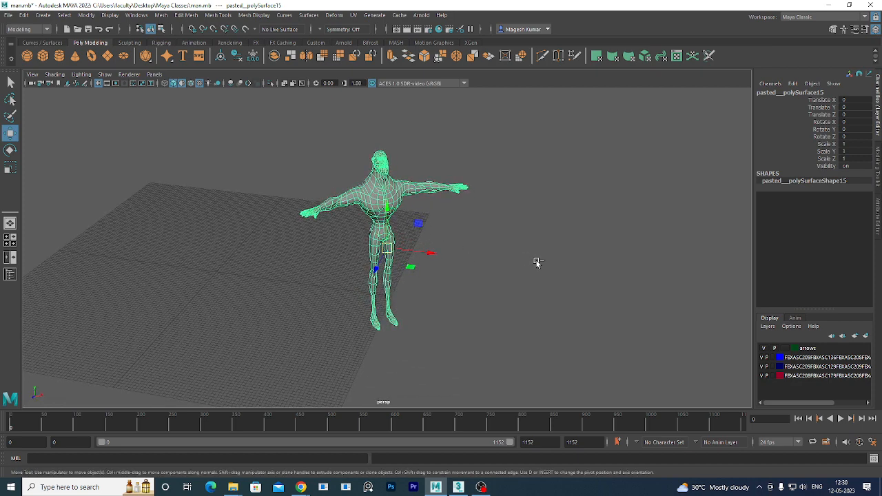
click(526, 249)
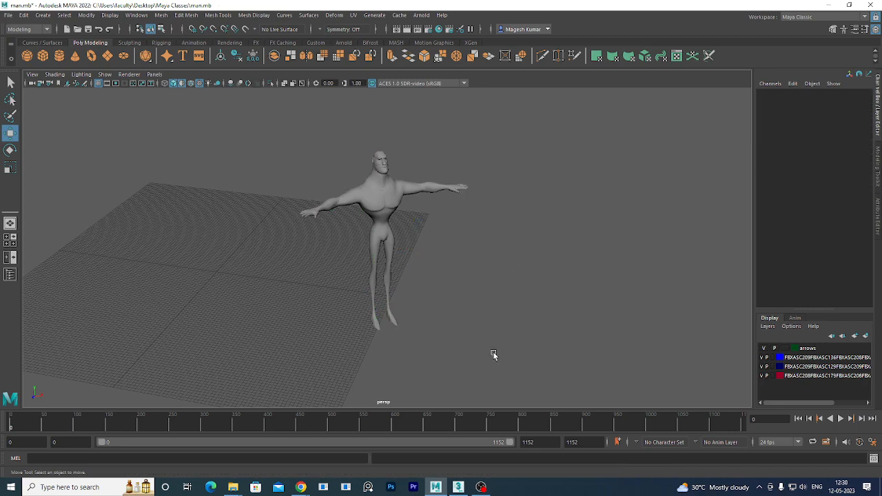
Paste and send the Google Meet link in the student's WhatsApp chat, then minimize Chrome.
mouse_move(301, 488)
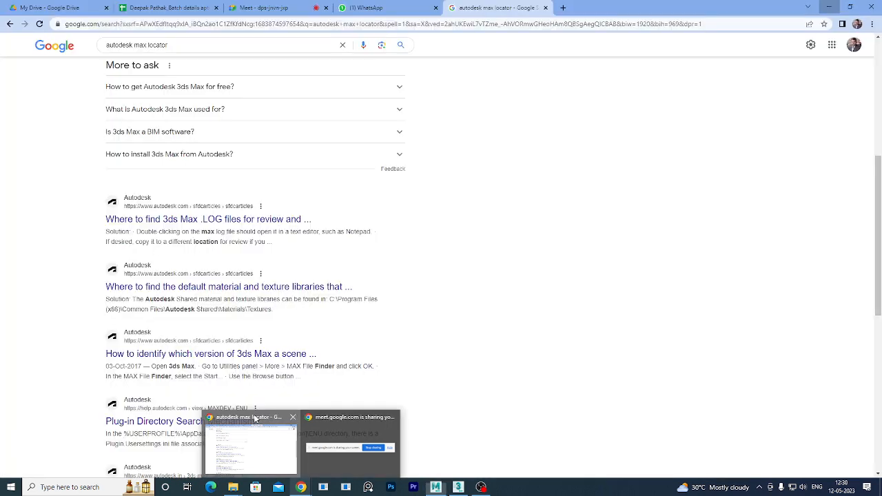
click(255, 419)
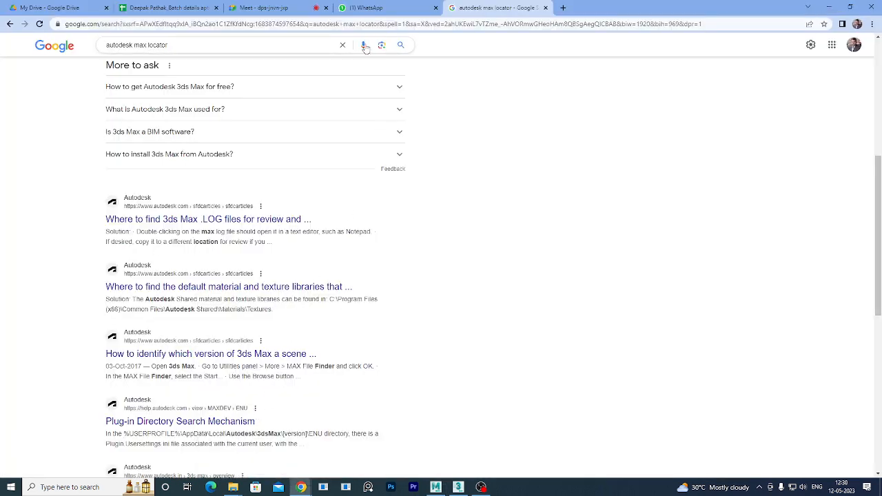
click(365, 8)
click(173, 149)
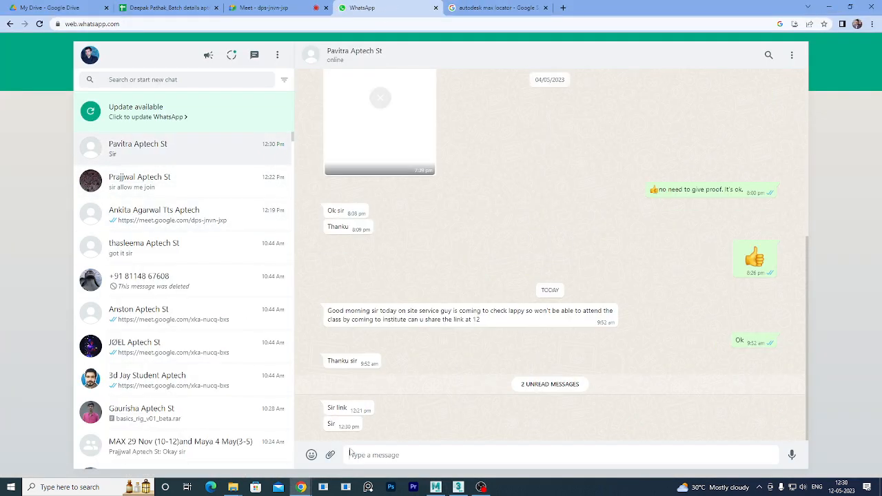
key(Return)
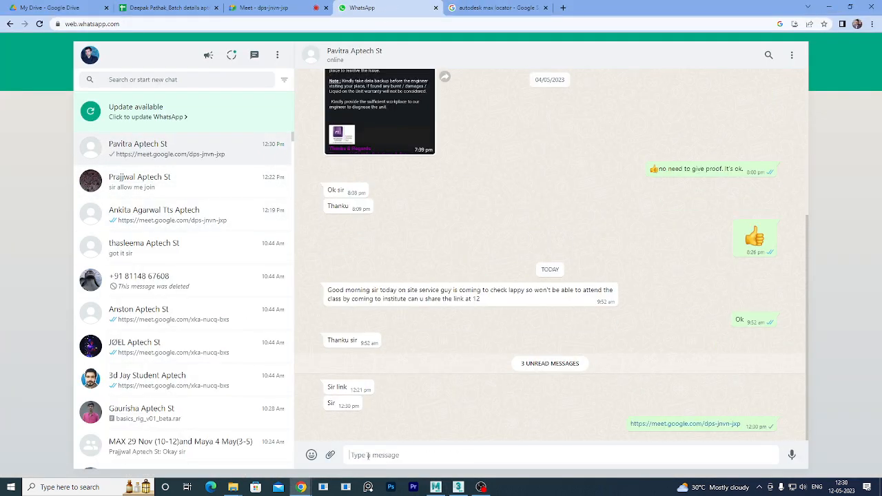
click(829, 7)
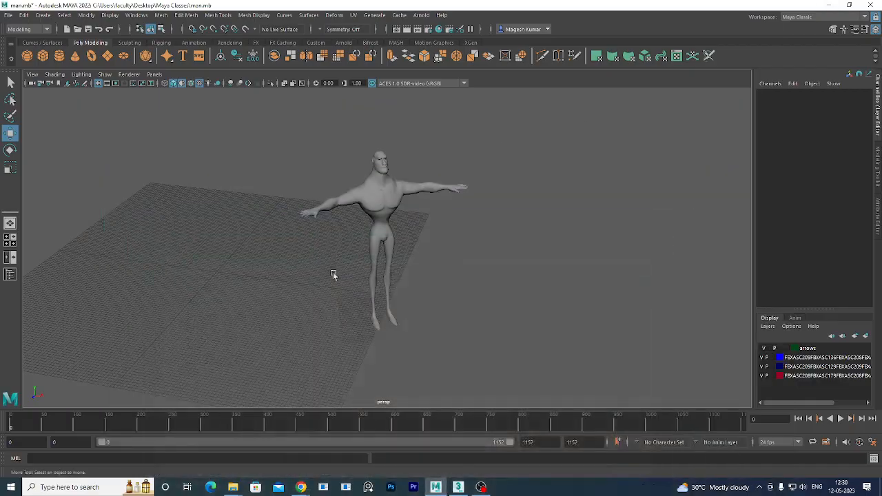
Inspect the man's head and face close-up, return to a front torso view, and open Edit Mesh.
alt+drag(437, 305, 319, 275)
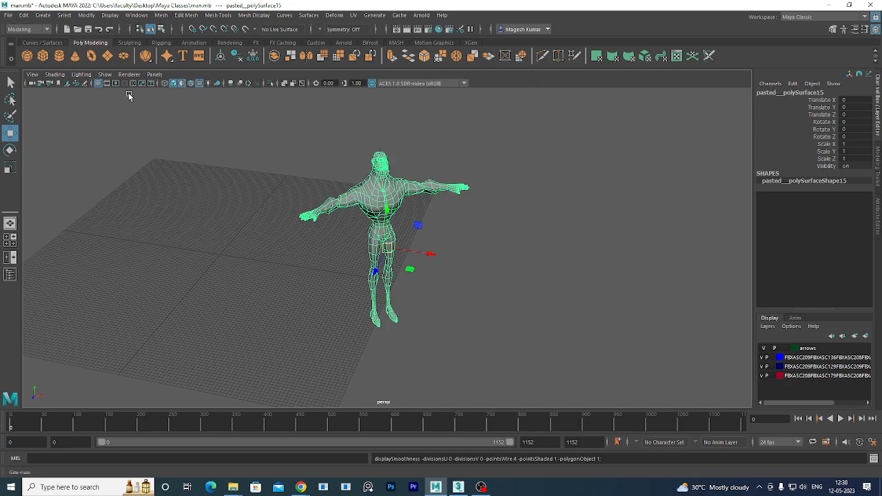
alt+drag(228, 200, 304, 215)
scroll(358, 193, up, 8)
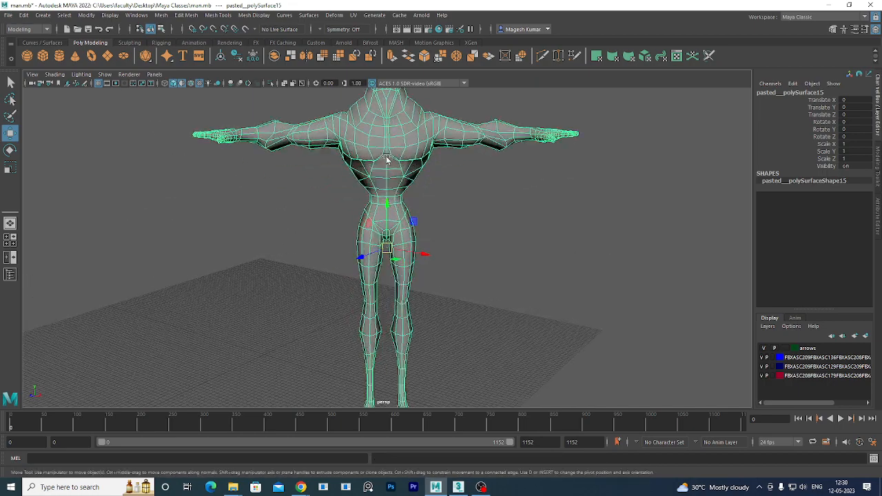
alt+middle_drag(345, 213, 409, 357)
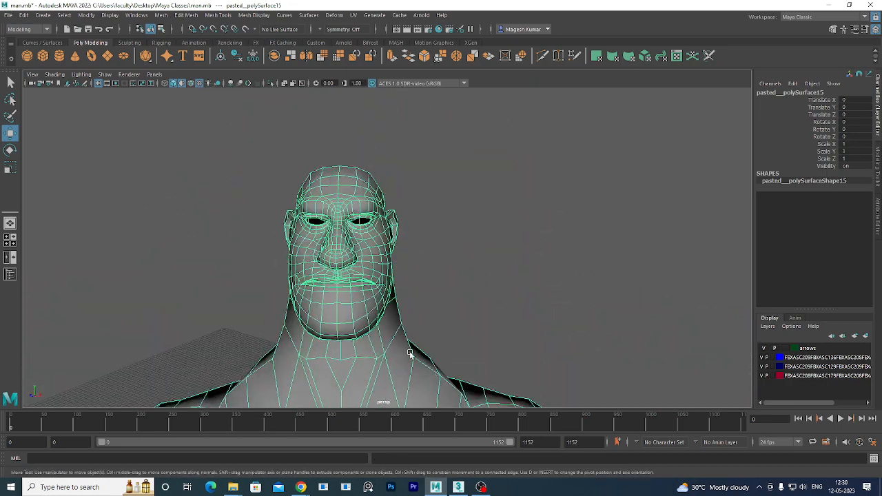
scroll(395, 336, up, 2)
scroll(356, 331, up, 1)
alt+drag(356, 331, 460, 291)
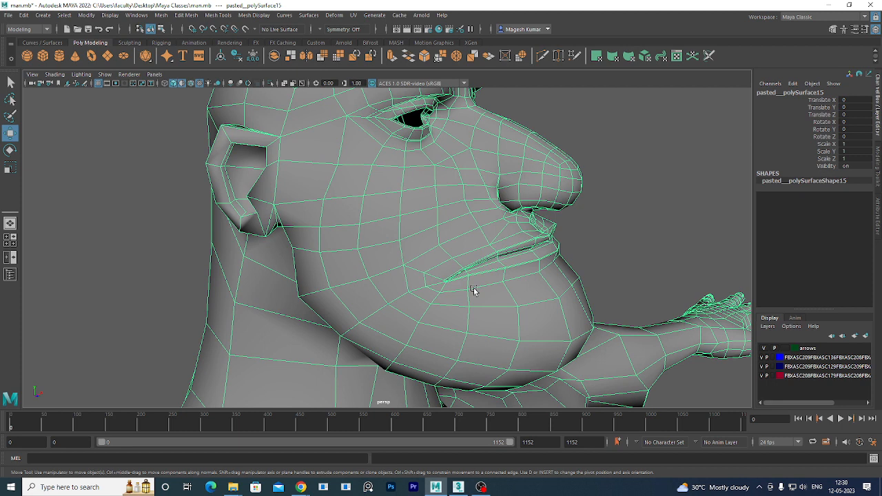
scroll(474, 287, down, 10)
alt+drag(564, 298, 421, 297)
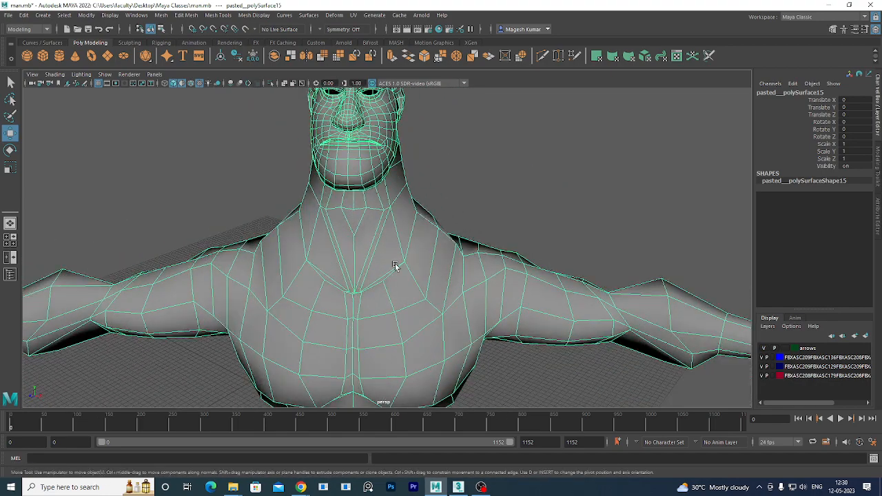
click(185, 16)
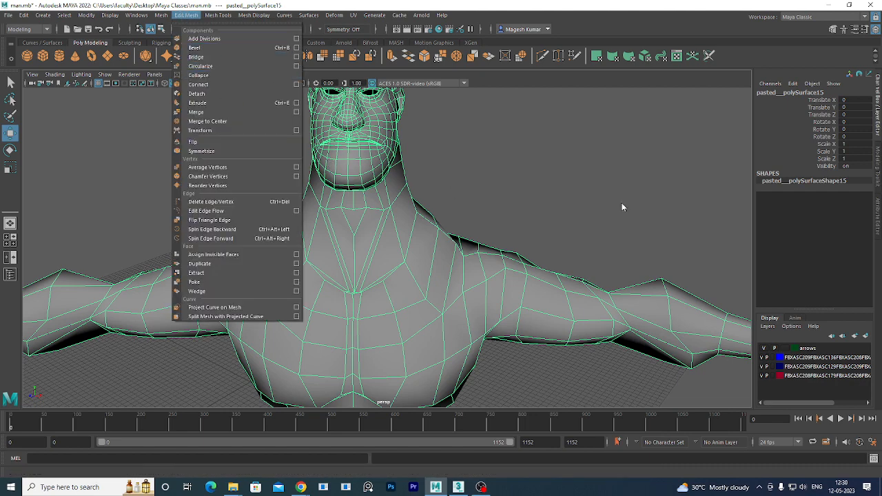
Open the File > Export Selection options and proceed to the export file dialog.
click(202, 76)
click(9, 15)
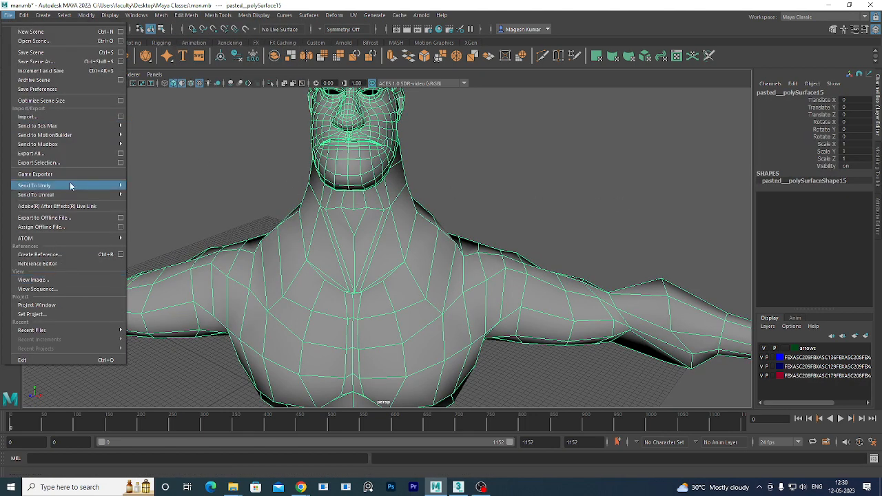
click(120, 163)
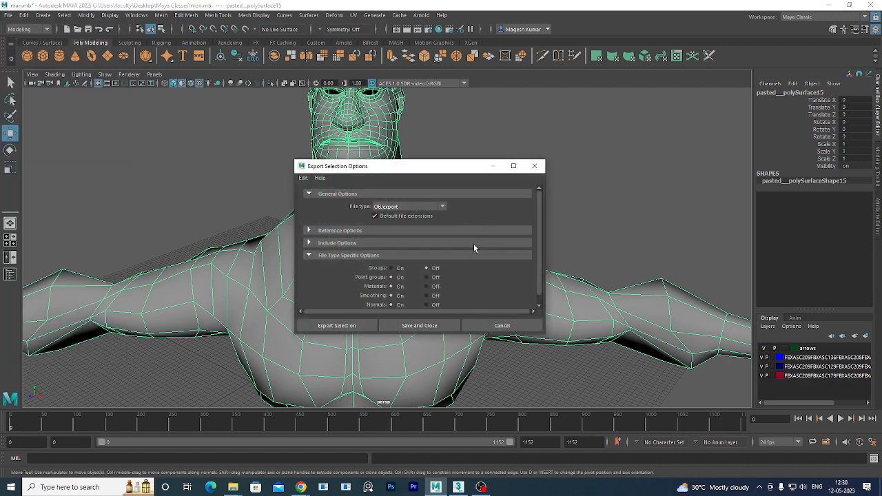
scroll(539, 243, down, 1)
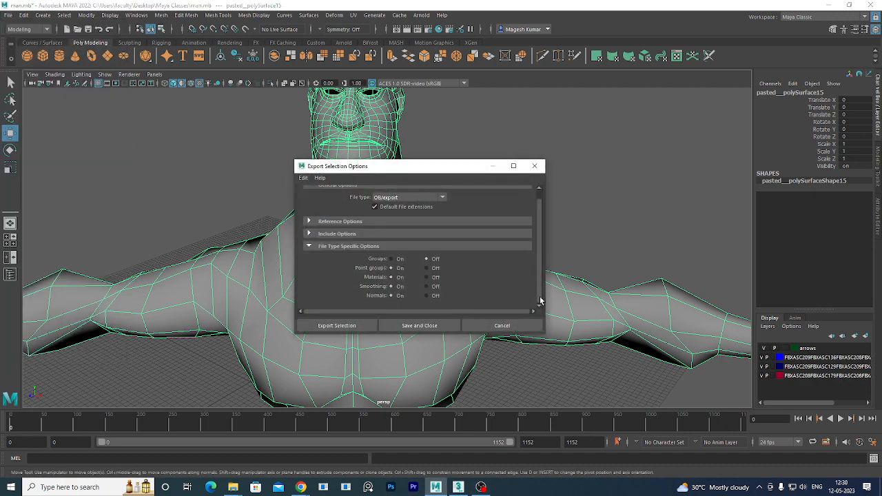
click(330, 327)
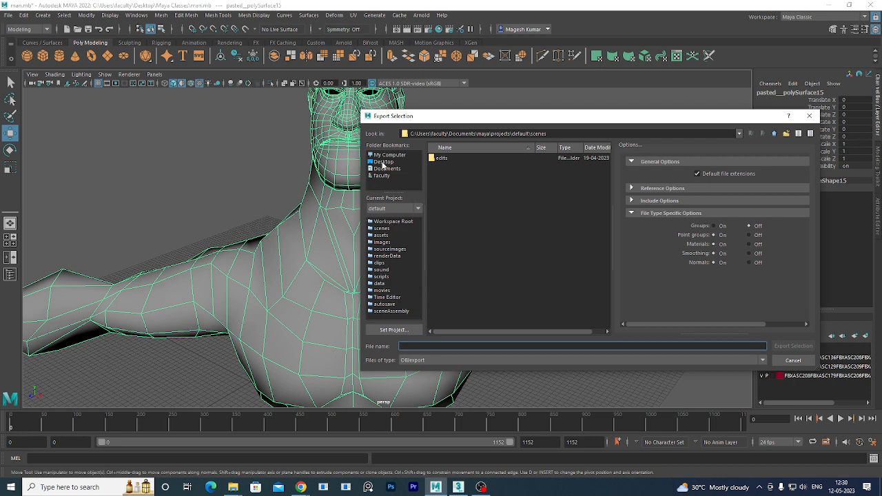
Export the selection as MAN.obj into Desktop\MAX LANDSCAPE TEXTURE, then minimize Maya.
click(384, 163)
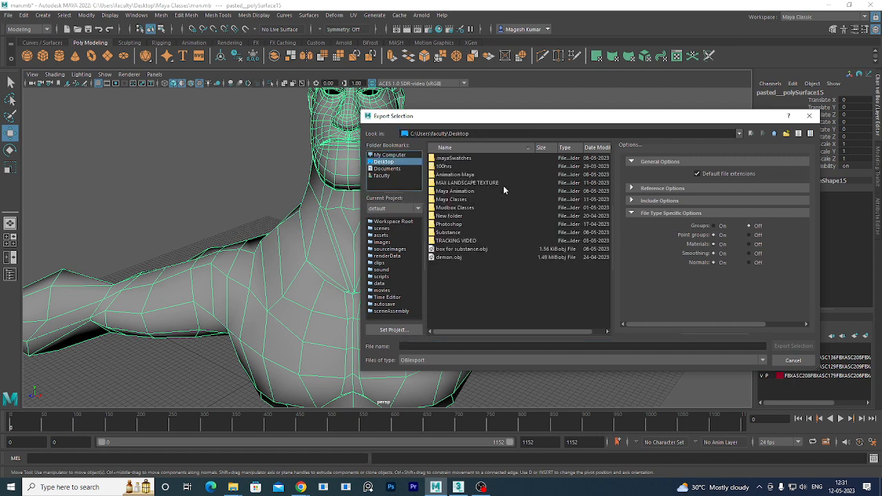
double_click(464, 183)
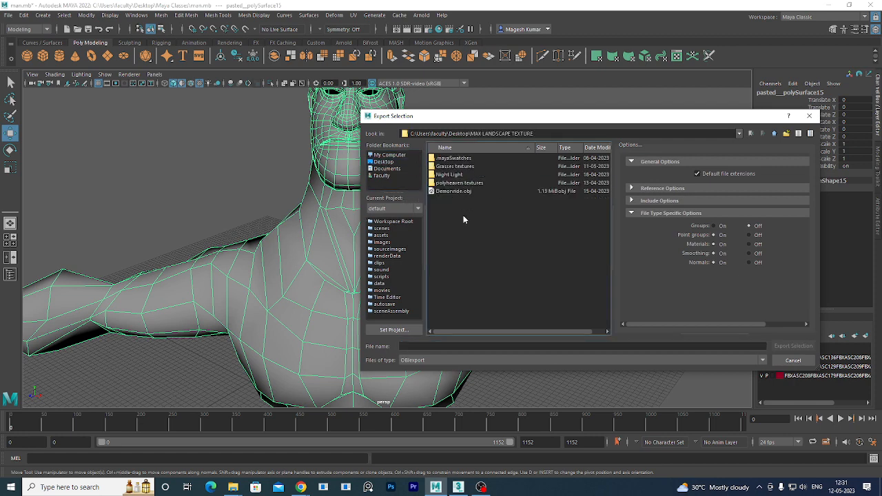
click(452, 346)
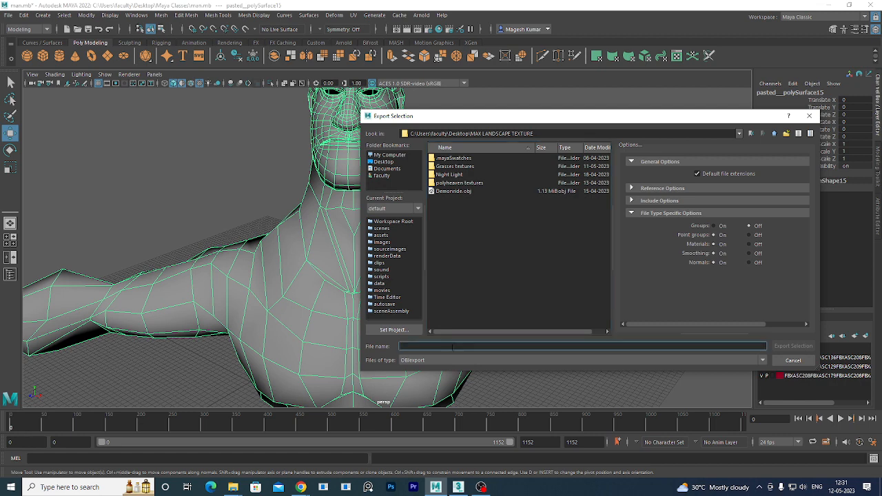
text(MAN)
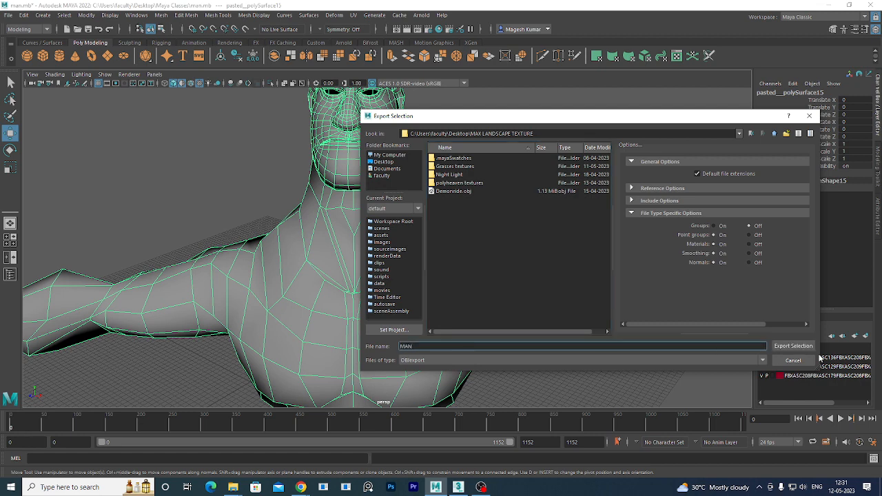
click(794, 346)
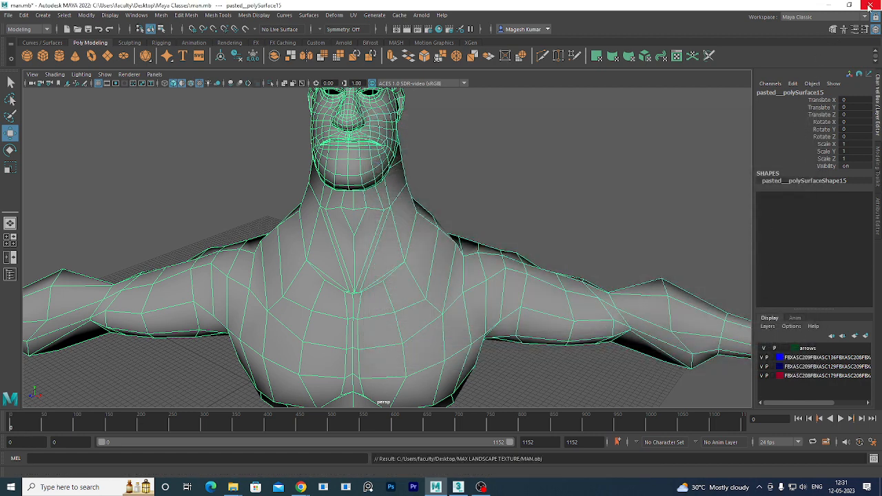
click(828, 5)
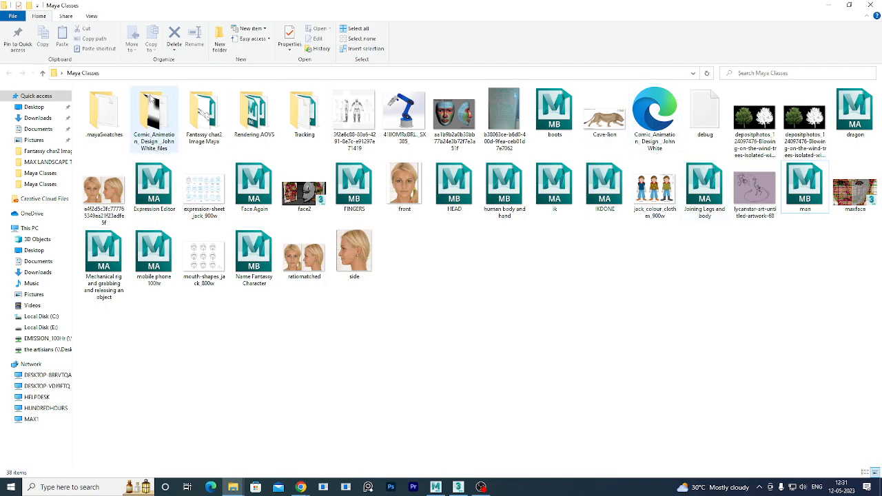
key(super+d)
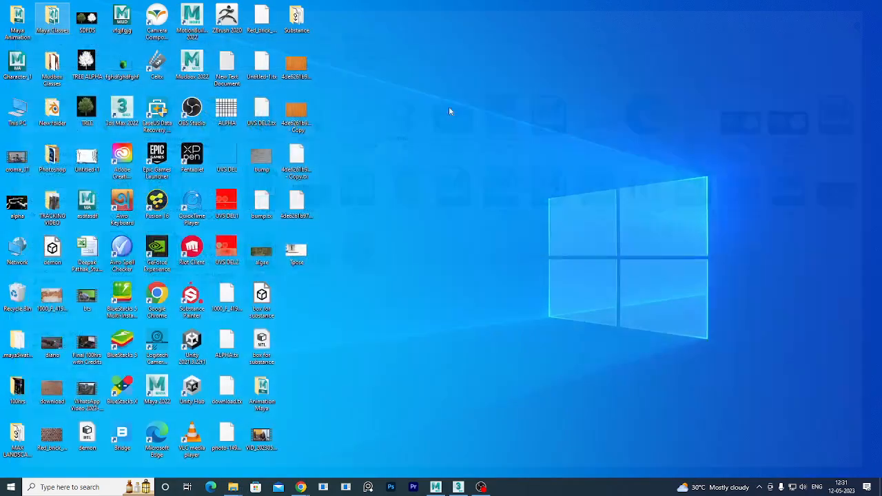
Open the MAX LANDSCAPE TEXTURE desktop folder holding MAN.obj and MAN.mtl.
click(40, 25)
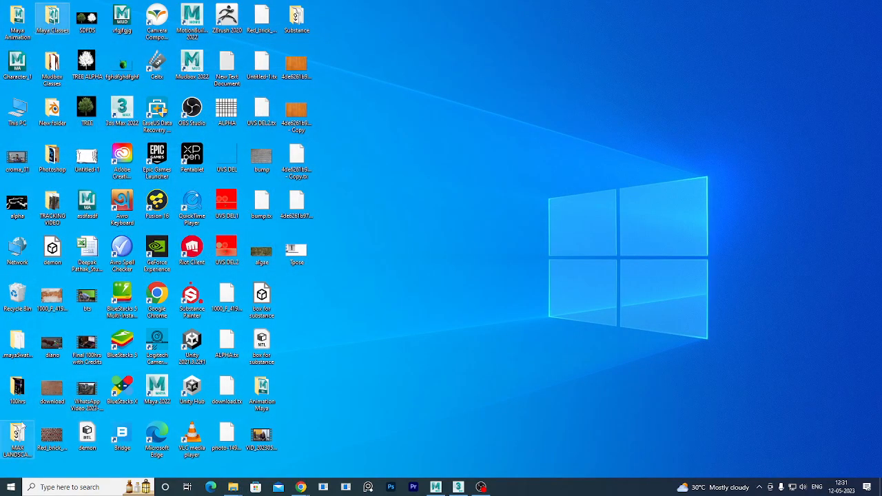
double_click(21, 444)
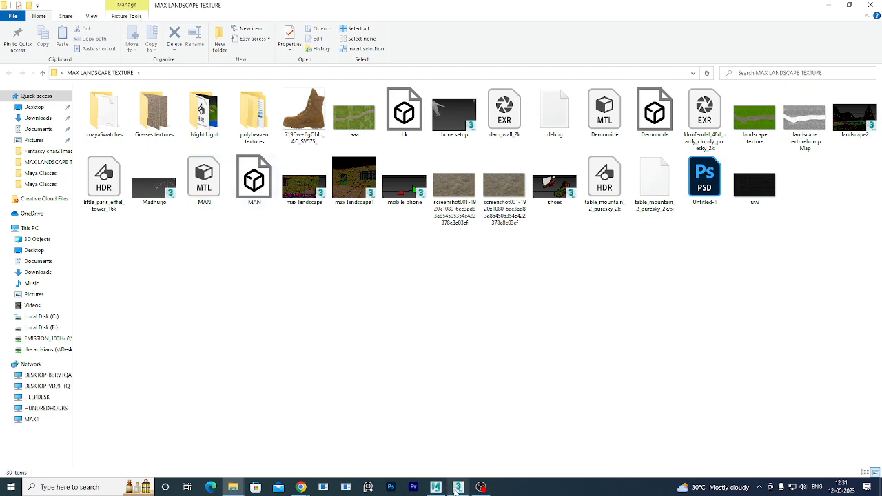
Drag MAN.obj from Explorer into the 3ds Max viewport, maximize 3ds Max, and frame the figure.
click(465, 418)
double_click(538, 3)
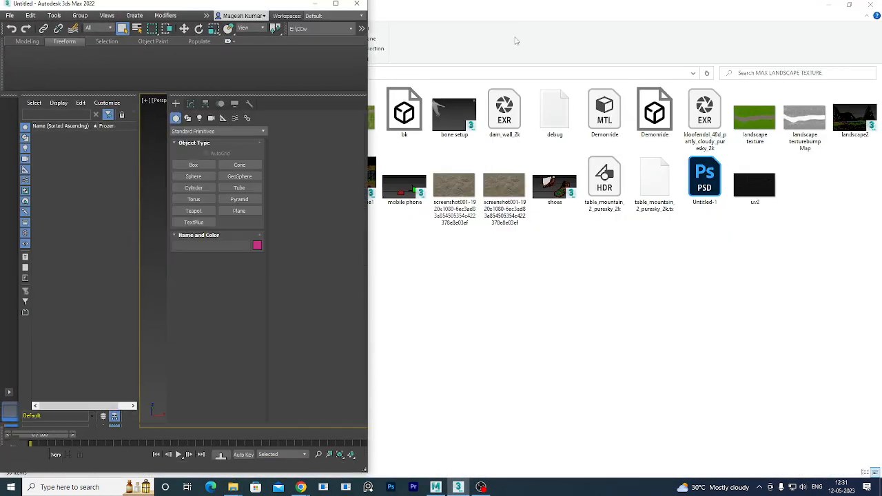
drag(178, 5, 675, 42)
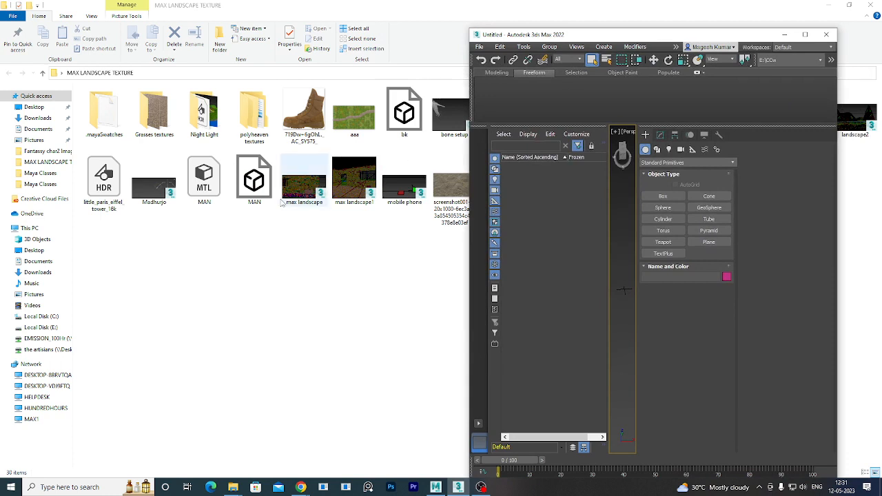
drag(255, 179, 625, 299)
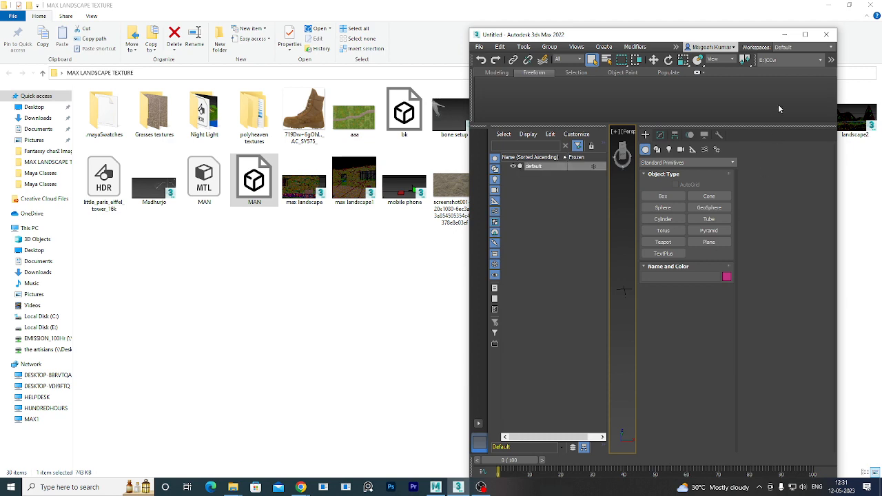
click(805, 34)
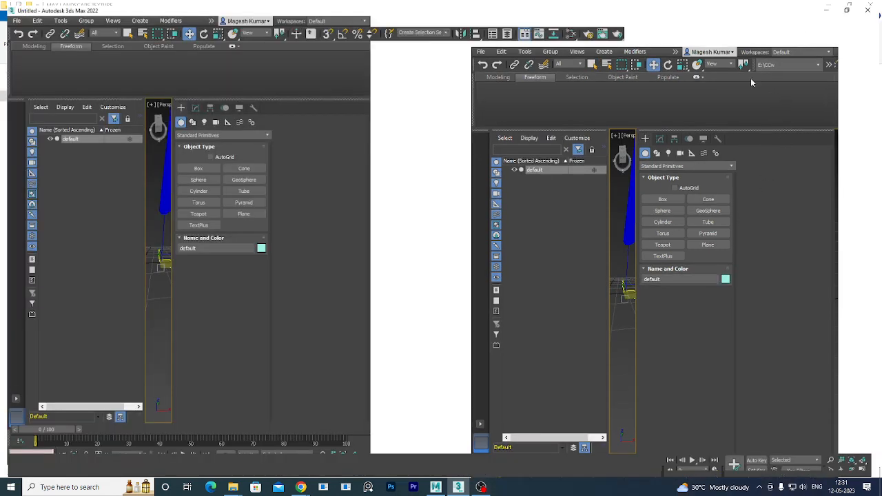
alt+middle_drag(484, 365, 572, 375)
scroll(523, 355, up, 5)
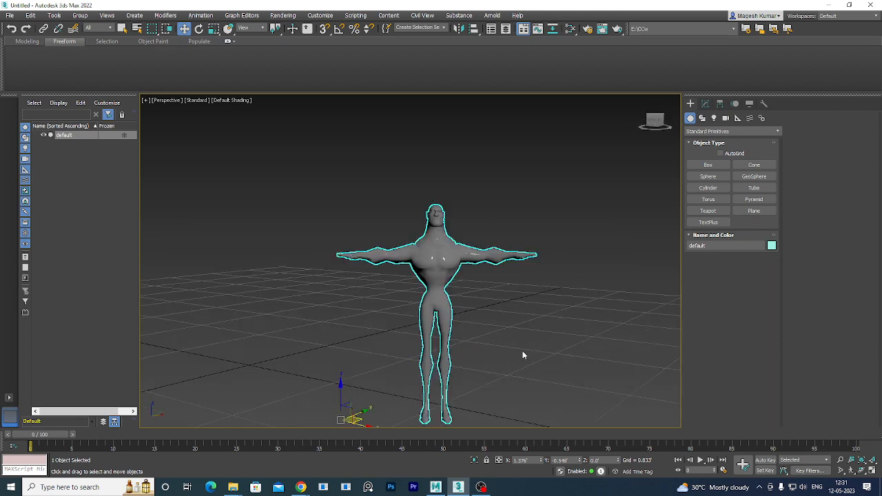
Reselect the imported figure and turn on Edged Faces with F4.
scroll(450, 226, up, 5)
click(510, 242)
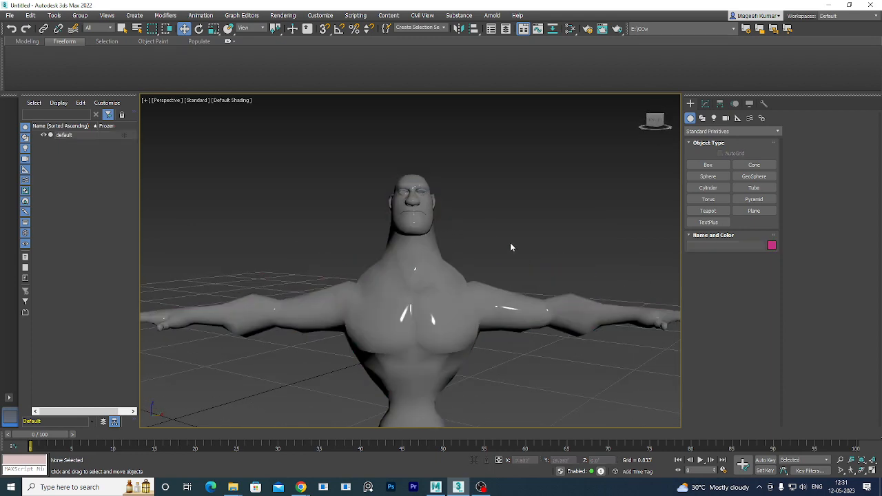
click(420, 298)
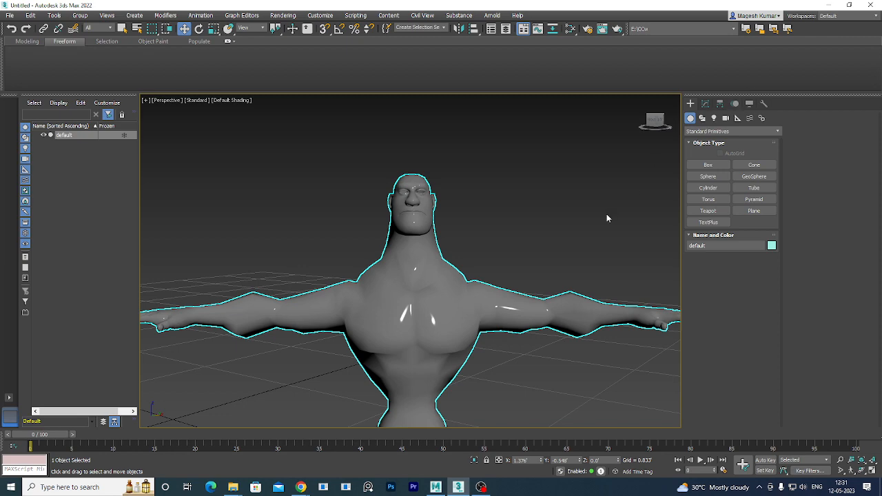
key(F4)
scroll(526, 267, down, 6)
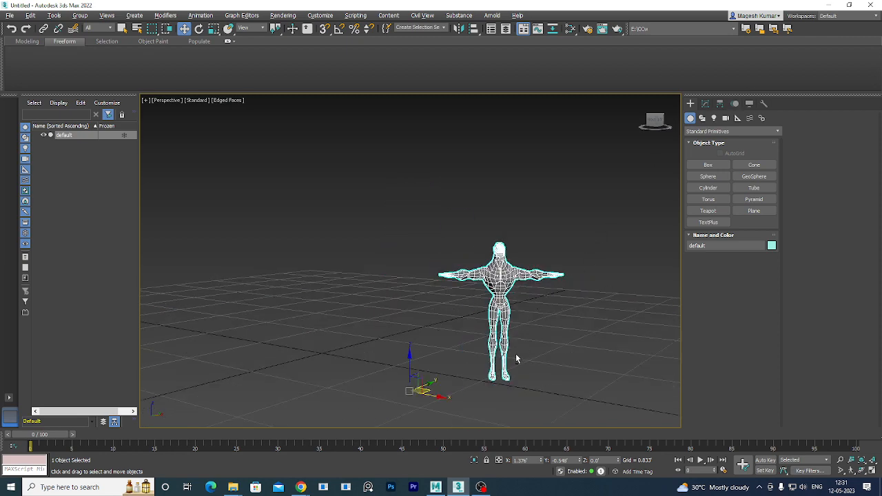
alt+middle_drag(515, 354, 512, 372)
Centre the figure's pivot with Affect Pivot Only and Center to Object, then disable Affect Pivot Only.
click(720, 104)
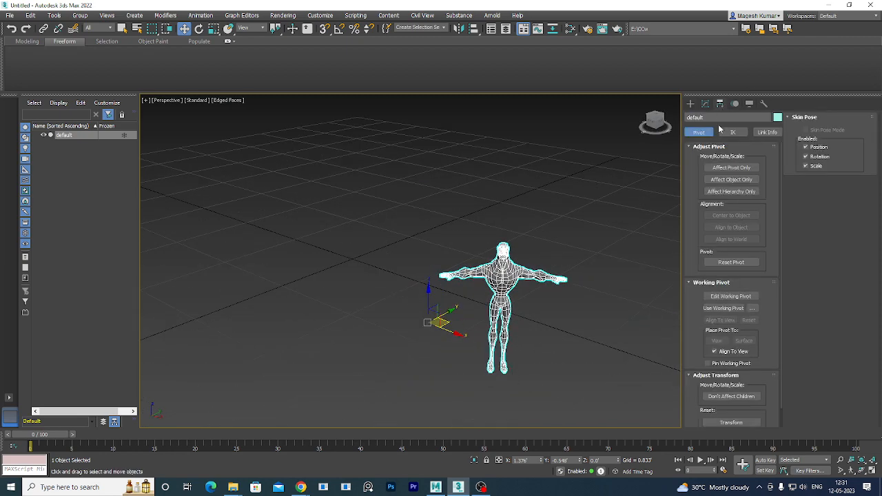
click(731, 167)
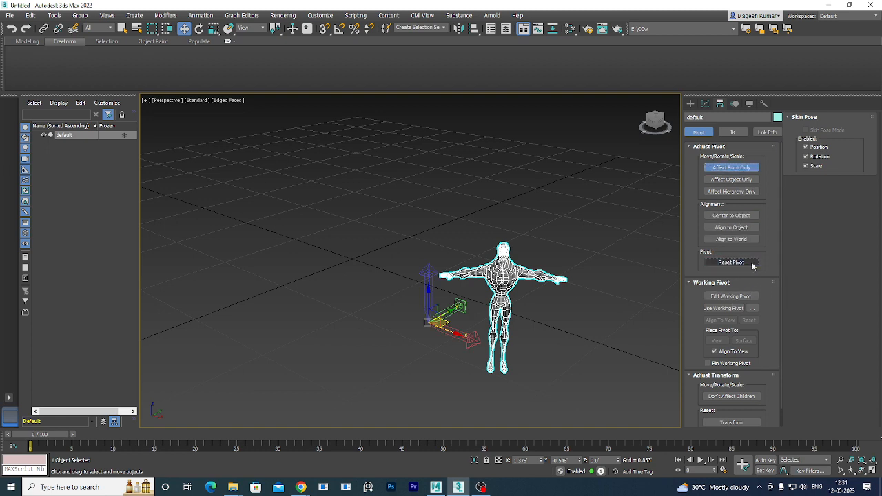
click(731, 216)
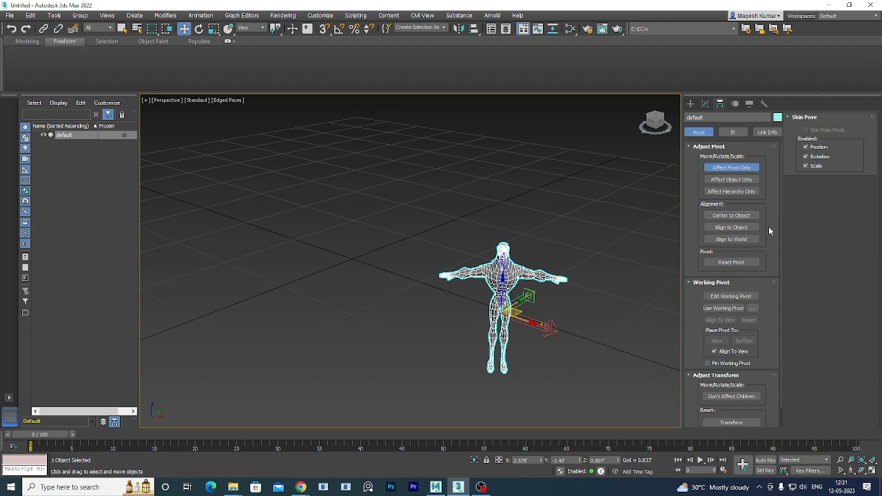
click(743, 170)
alt+middle_drag(660, 254, 564, 361)
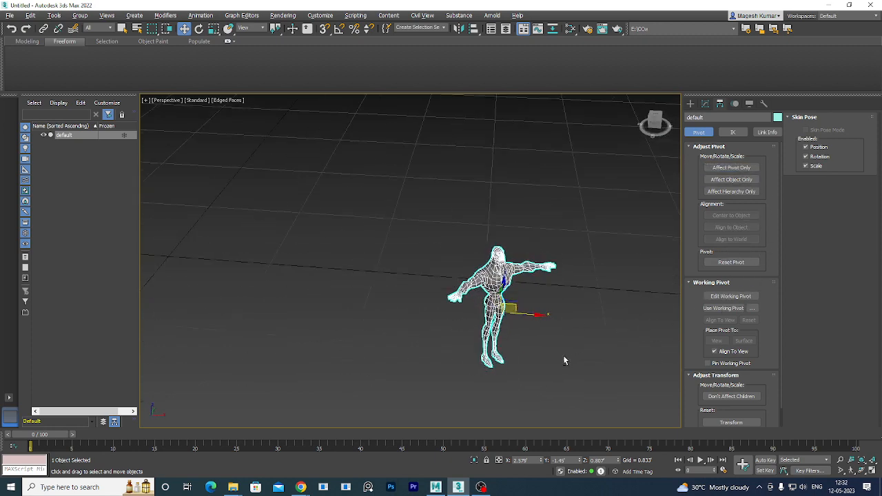
Check the figure's modifier stack and dismiss the conversion menu without converting the mesh.
click(705, 104)
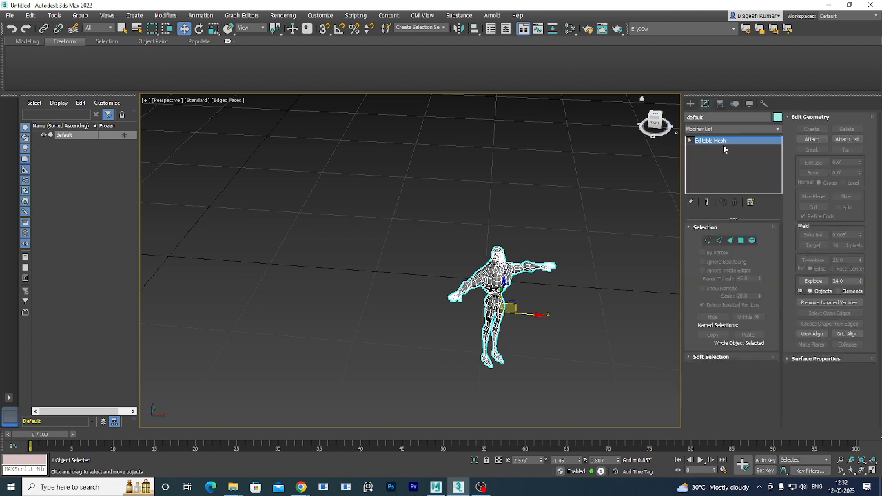
right_click(739, 141)
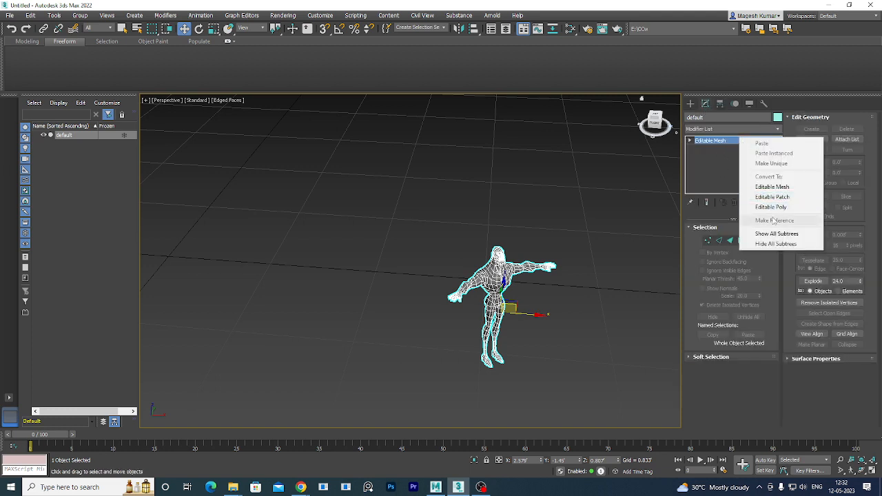
click(560, 242)
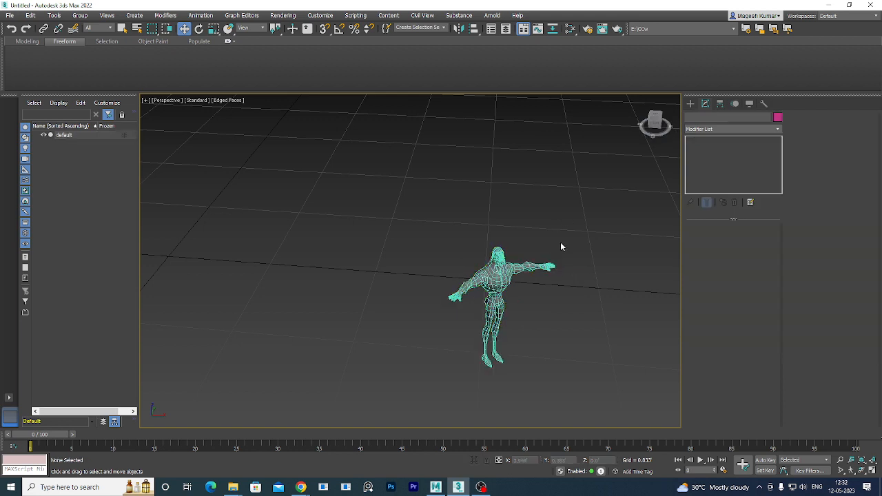
click(563, 271)
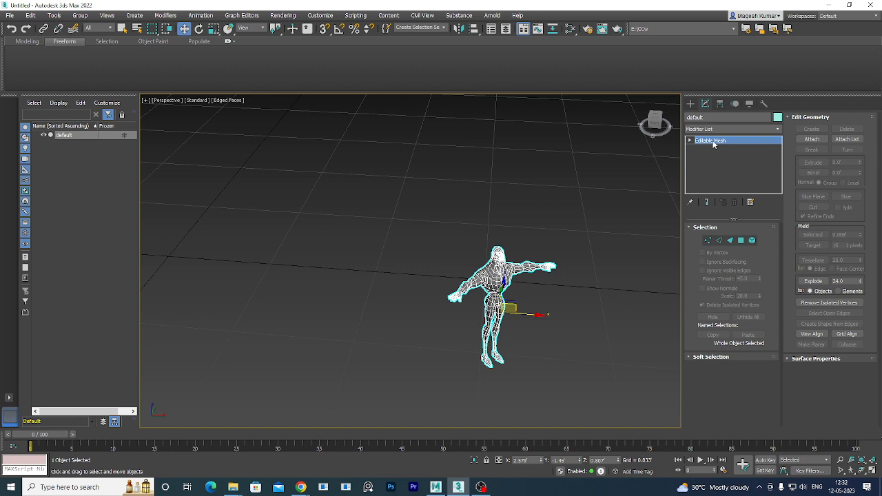
Select the whole figure and shift it left along X.
drag(569, 284, 455, 335)
mouse_move(513, 338)
alt+middle_down()
mouse_move(475, 368)
mouse_move(506, 354)
mouse_move(304, 327)
mouse_move(527, 341)
alt+middle_up()
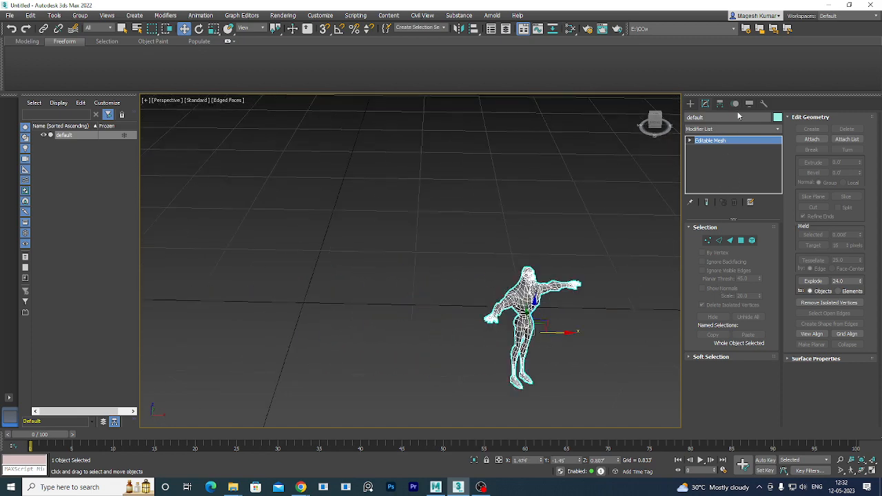
drag(568, 335, 366, 296)
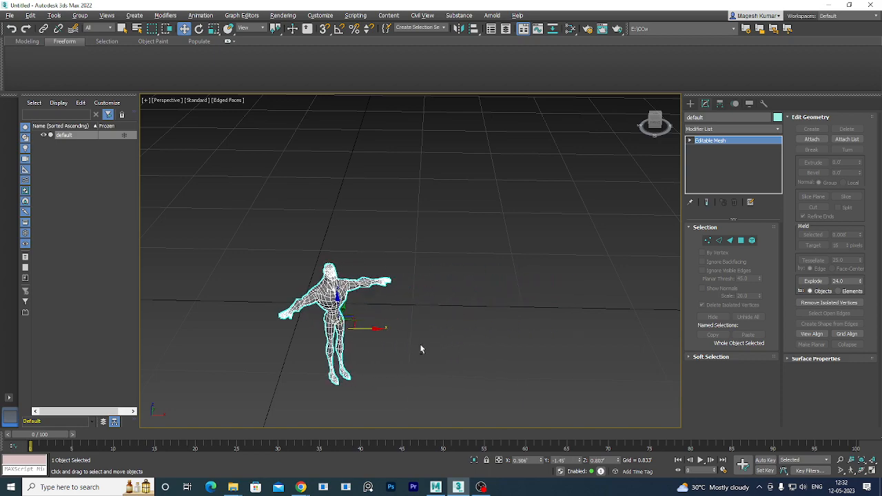
mouse_move(420, 346)
alt+middle_down()
mouse_move(556, 326)
mouse_move(435, 340)
mouse_move(417, 320)
mouse_move(423, 330)
alt+middle_up()
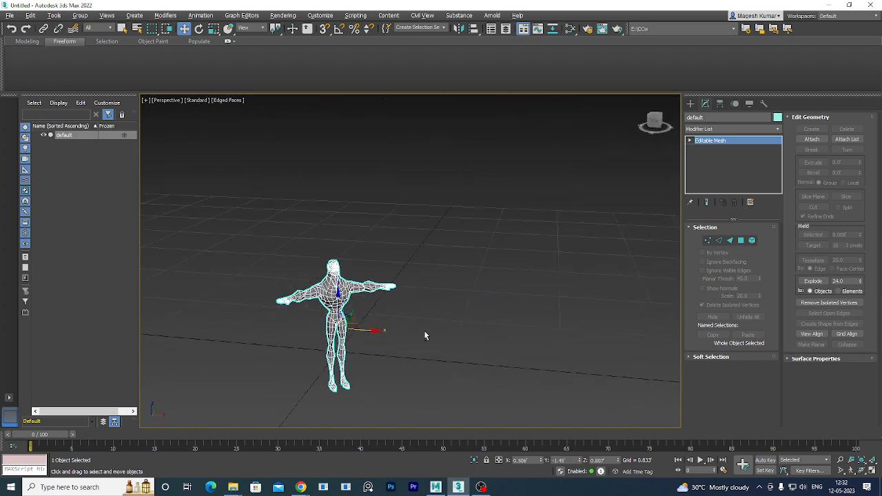
Scale the figure up uniformly to about 1771% and show all four viewports.
key(r)
scroll(394, 252, up, 5)
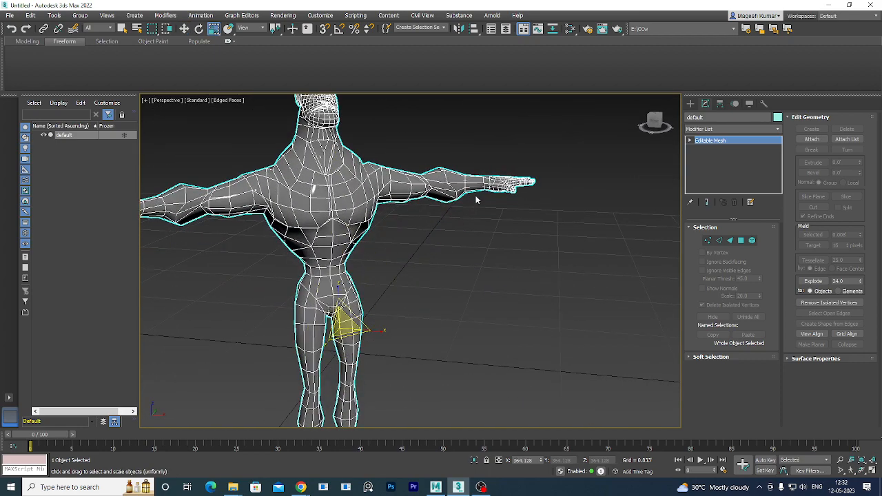
scroll(469, 276, down, 7)
drag(447, 266, 652, 153)
scroll(507, 278, down, 5)
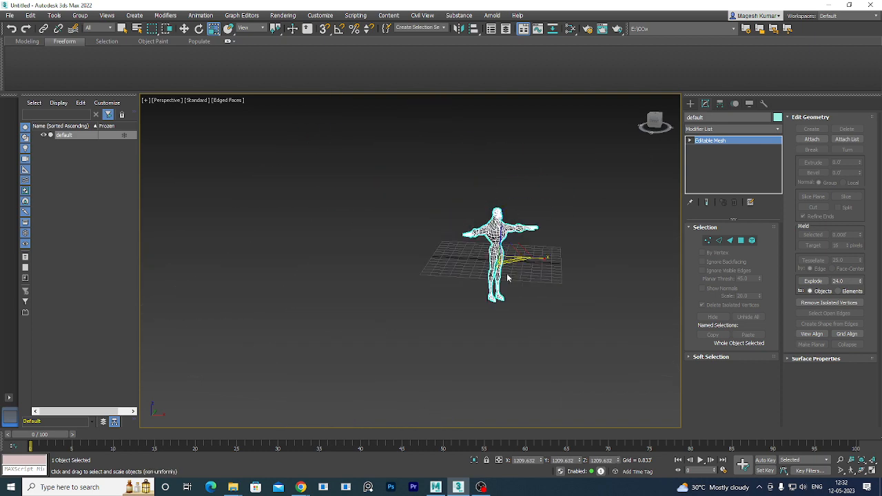
scroll(498, 251, up, 1)
drag(498, 248, 516, 226)
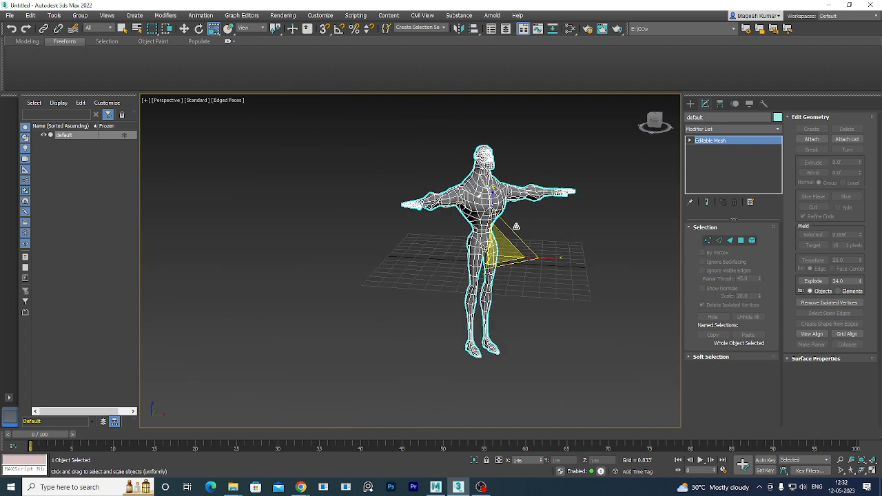
key(alt+w)
right_click(325, 192)
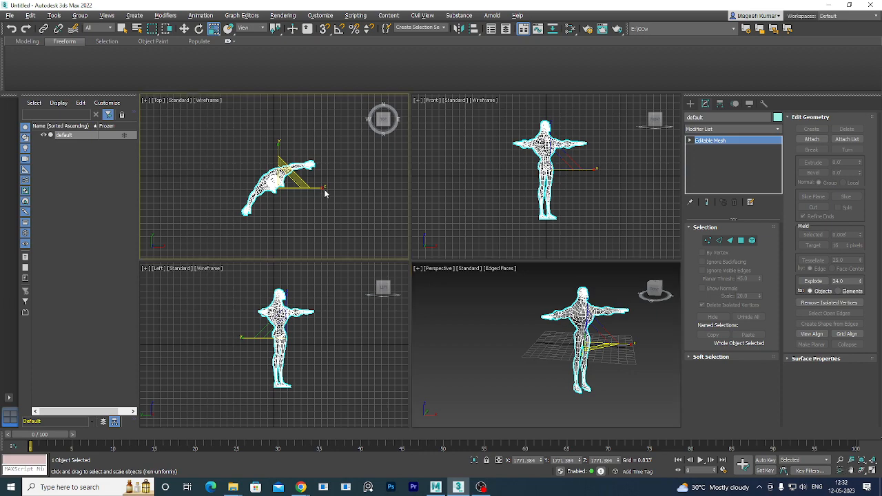
In the maximized Top view, rotate the figure about Z until it lies level.
key(alt+w)
scroll(515, 296, up, 5)
scroll(434, 265, down, 5)
middle_drag(435, 264, 518, 307)
key(e)
drag(446, 282, 455, 324)
Move the figure onto the grid origin and return to the four-viewport layout.
scroll(455, 322, up, 5)
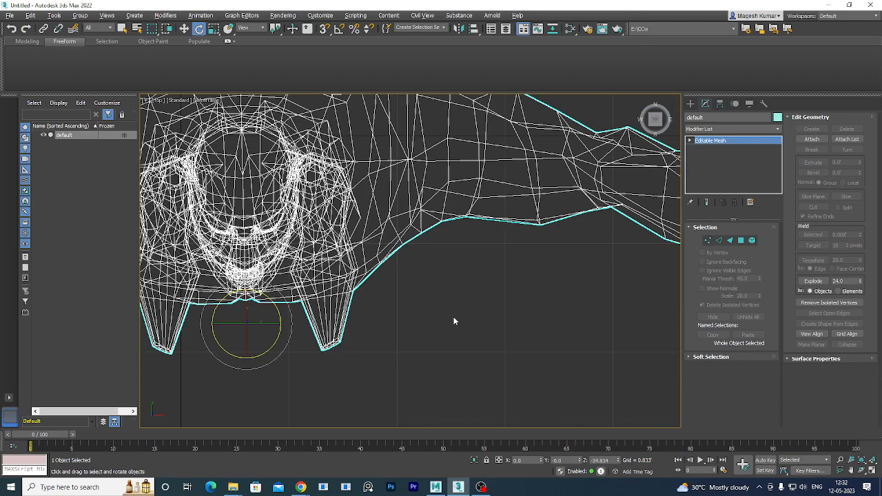
middle_drag(455, 273, 559, 356)
scroll(516, 330, down, 2)
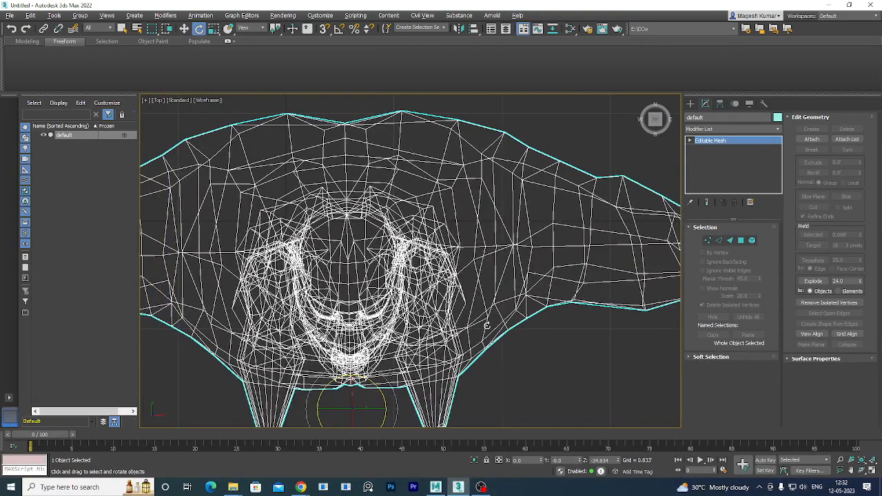
key(w)
scroll(528, 315, down, 4)
scroll(513, 336, up, 2)
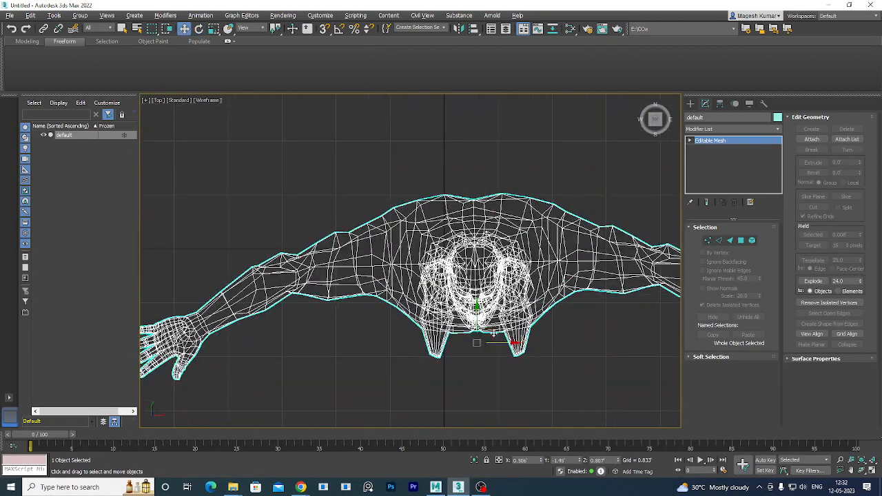
drag(484, 334, 455, 249)
key(alt+w)
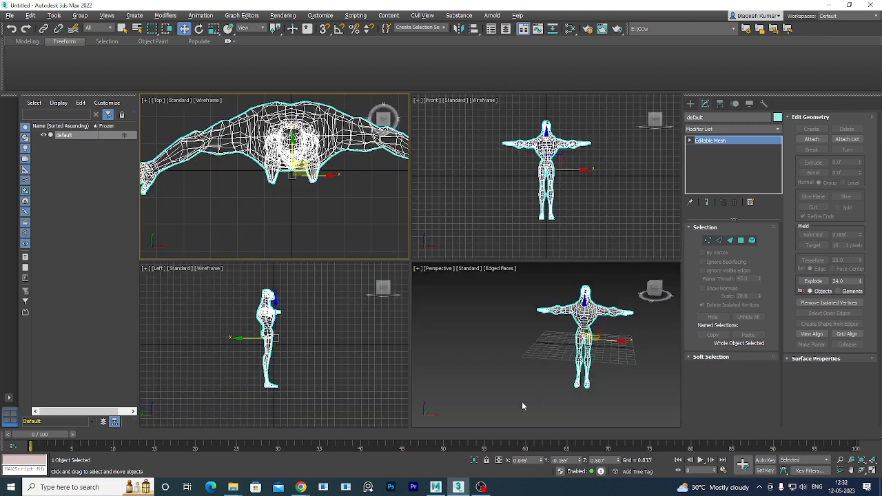
In the maximized Left view, nudge the figure slightly along X.
right_click(350, 321)
key(alt+w)
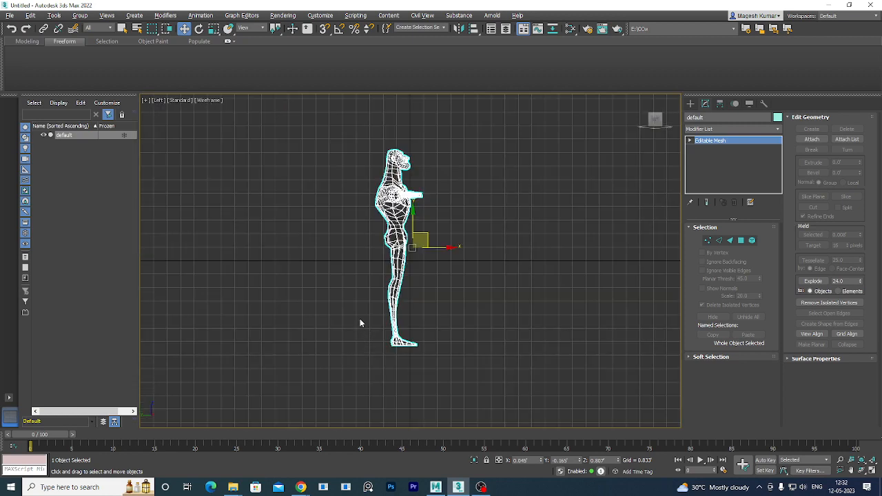
scroll(360, 319, up, 4)
scroll(489, 254, down, 3)
middle_drag(517, 205, 458, 314)
scroll(458, 314, up, 2)
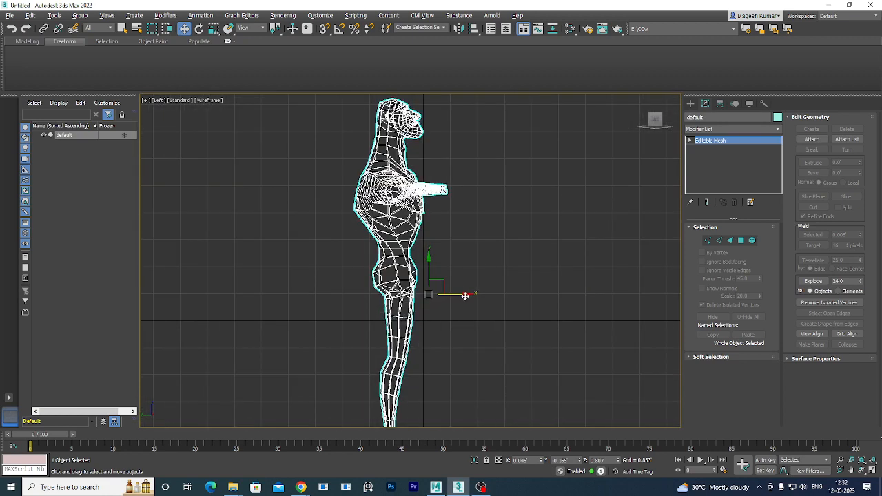
drag(465, 297, 488, 296)
key(alt+w)
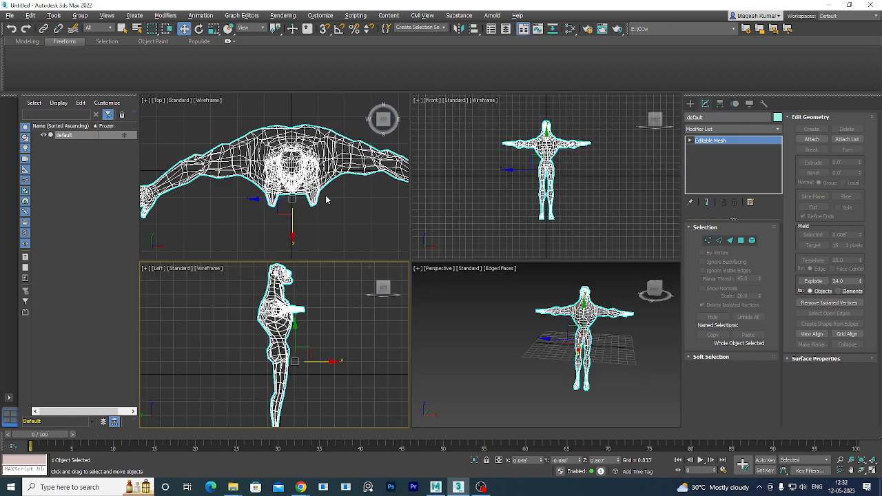
In the maximized Top view, move the figure up along Y.
right_click(322, 172)
key(alt+w)
scroll(545, 311, down, 5)
scroll(546, 311, up, 4)
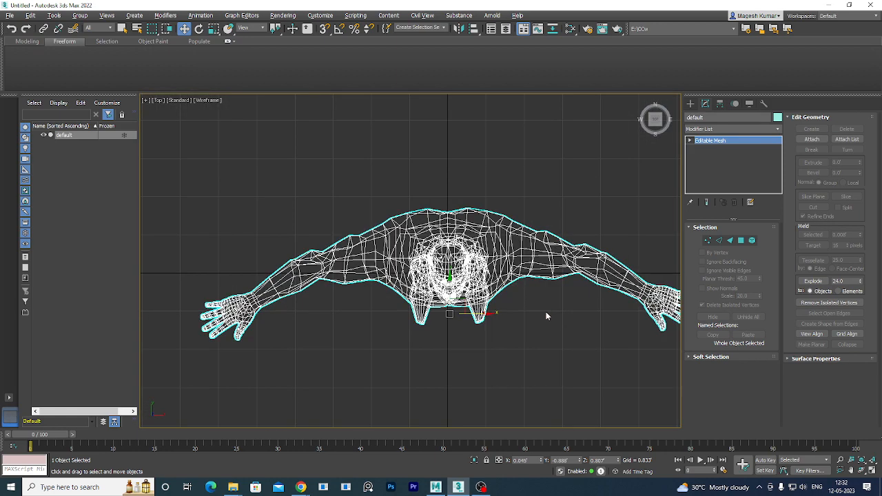
middle_drag(546, 311, 531, 310)
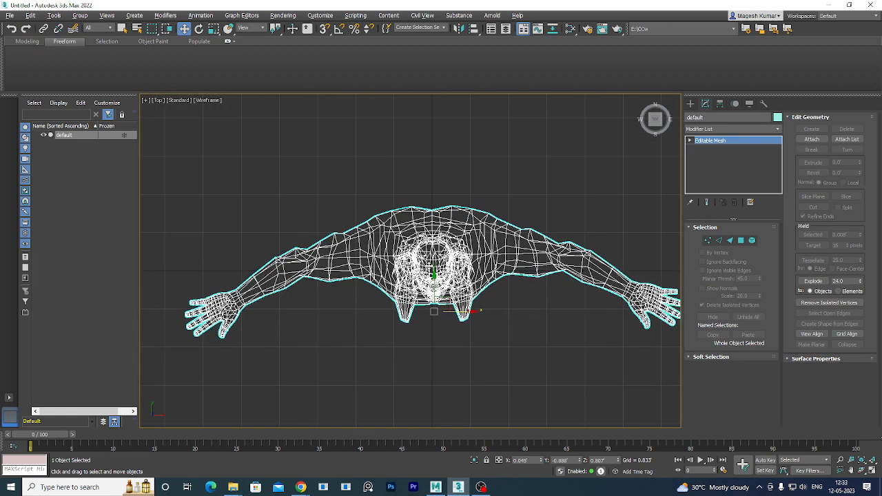
drag(434, 286, 434, 275)
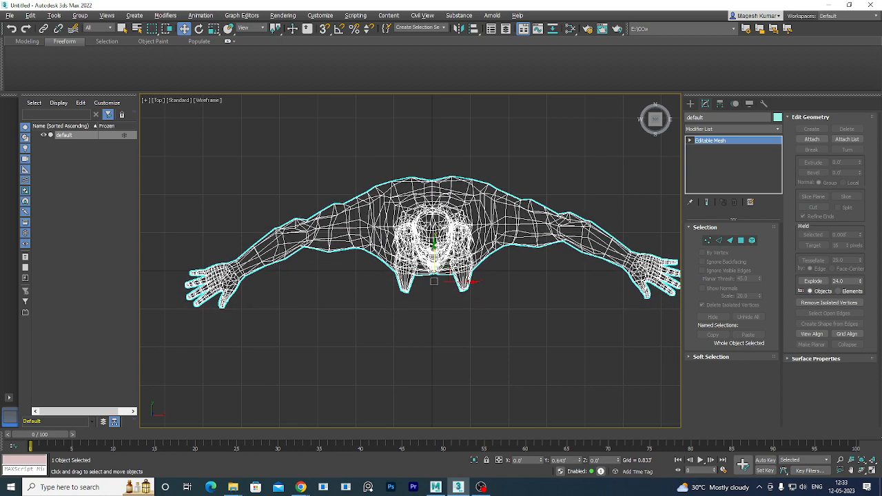
Rotate the figure until its arms are level, then nudge it back down along Y.
key(e)
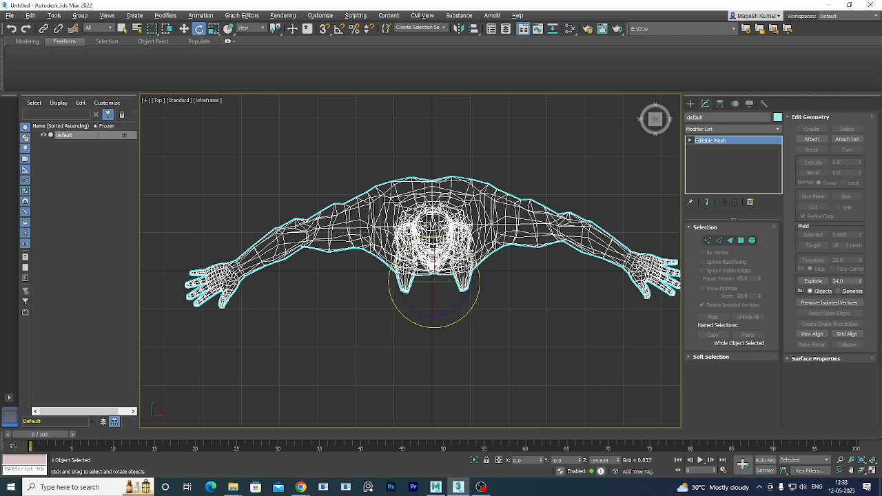
drag(477, 267, 405, 288)
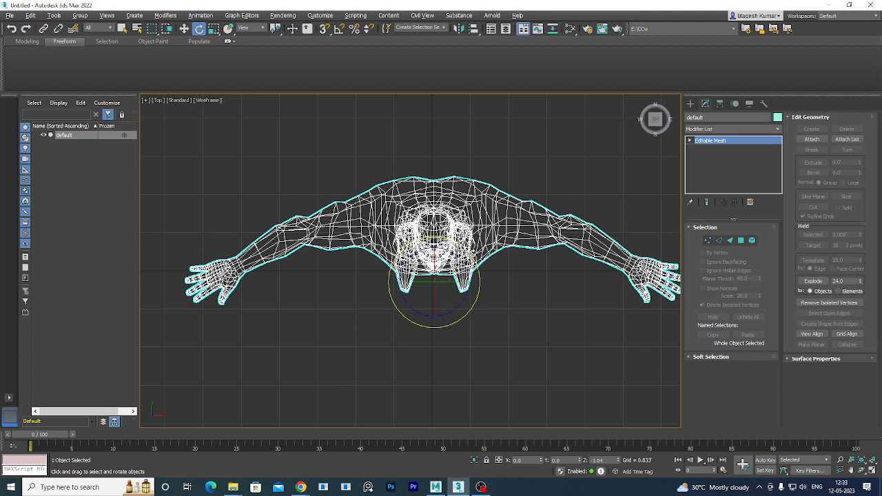
drag(477, 270, 479, 272)
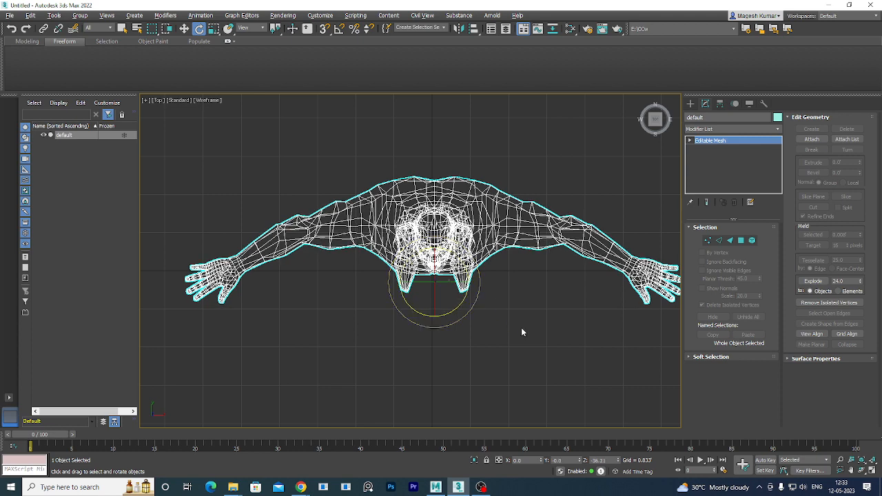
key(w)
click(490, 310)
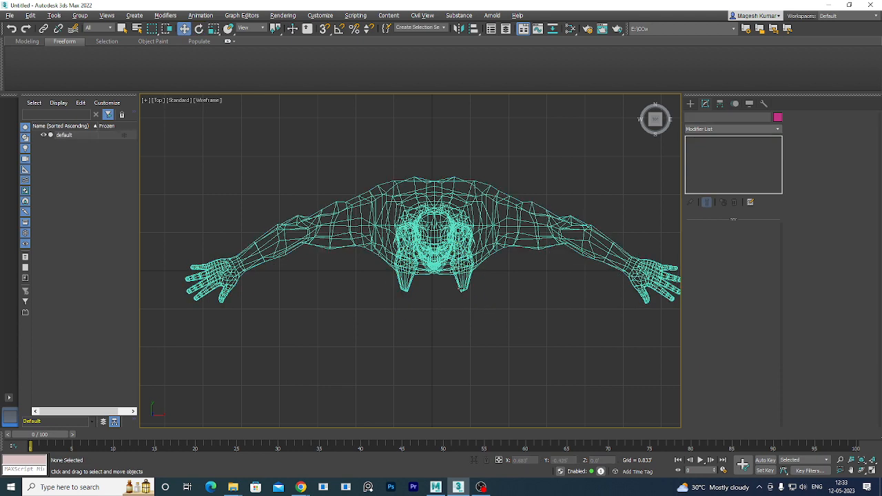
click(462, 289)
drag(434, 246, 435, 260)
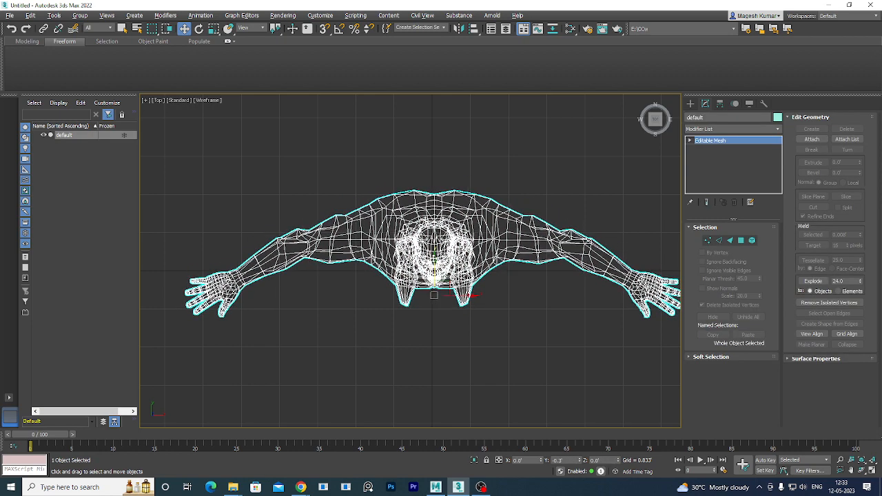
click(479, 299)
click(472, 273)
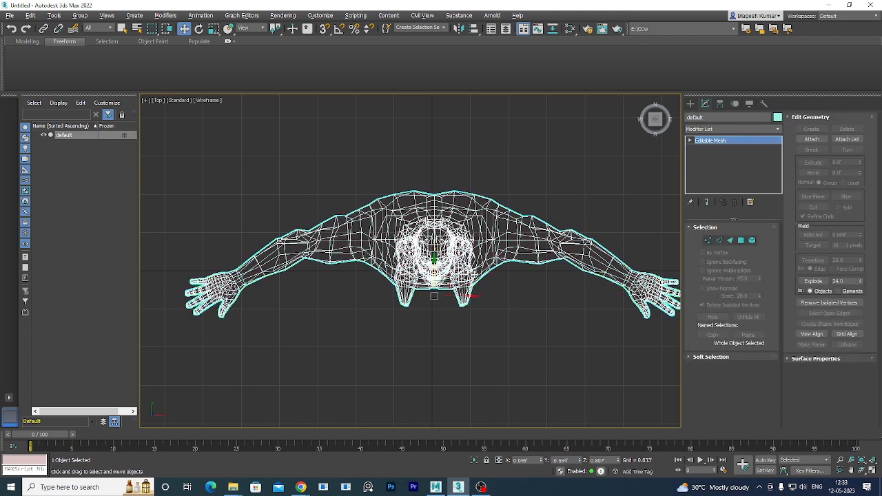
In the Front view, lift the figure up 5.307 feet so it stands on the grid.
key(alt+w)
right_click(598, 363)
key(alt+w)
key(alt+w)
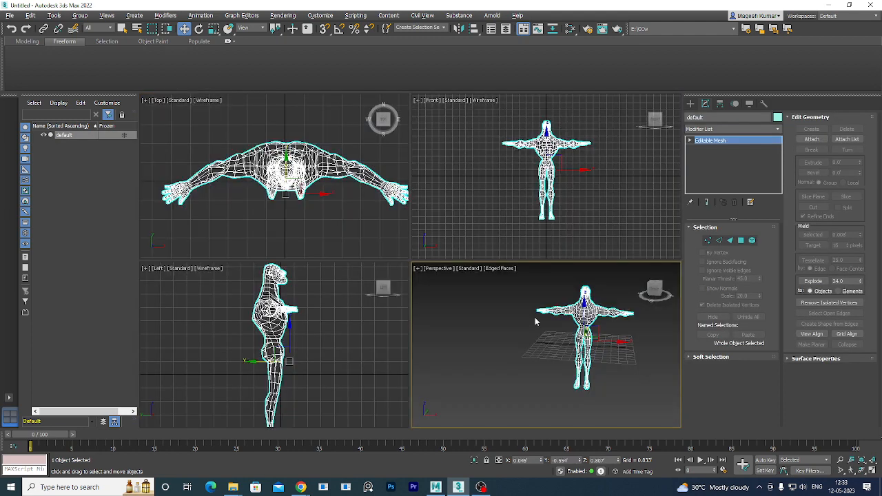
right_click(579, 220)
key(alt+w)
middle_drag(500, 266, 487, 350)
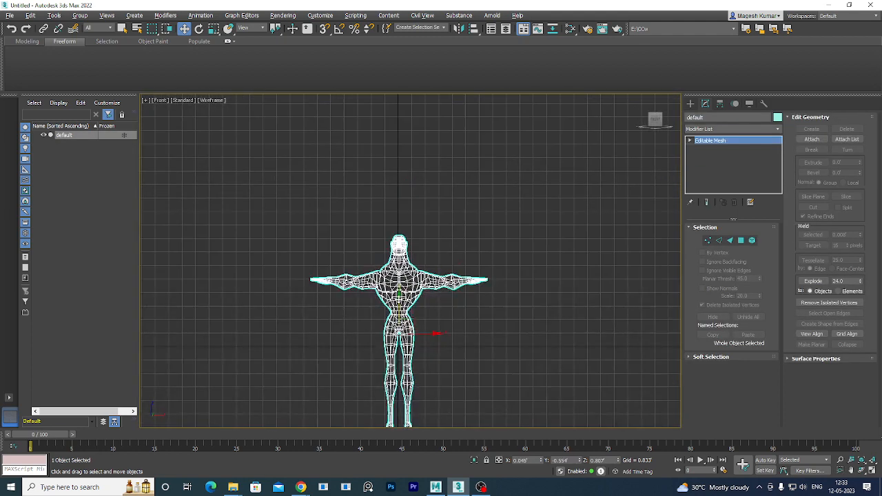
drag(400, 299, 400, 213)
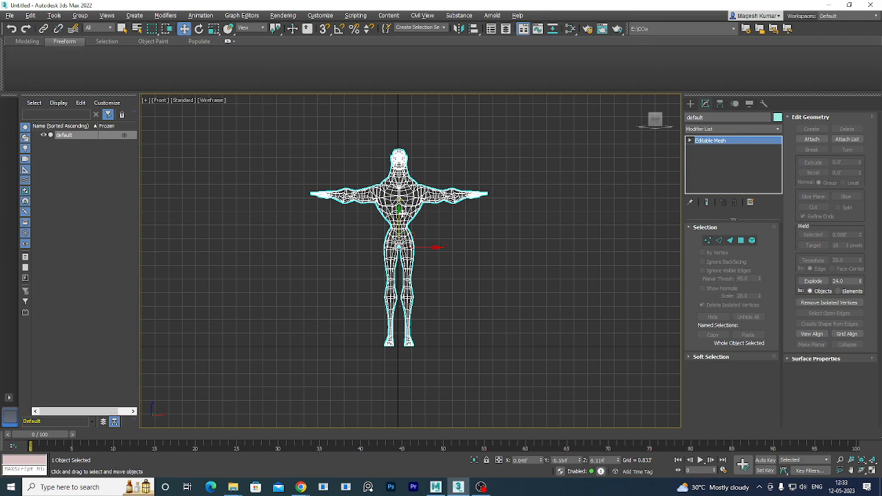
key(alt+w)
Maximize the Perspective view framing the head and chest, and reselect the figure.
right_click(650, 387)
key(alt+w)
middle_drag(532, 324, 528, 308)
scroll(528, 314, up, 5)
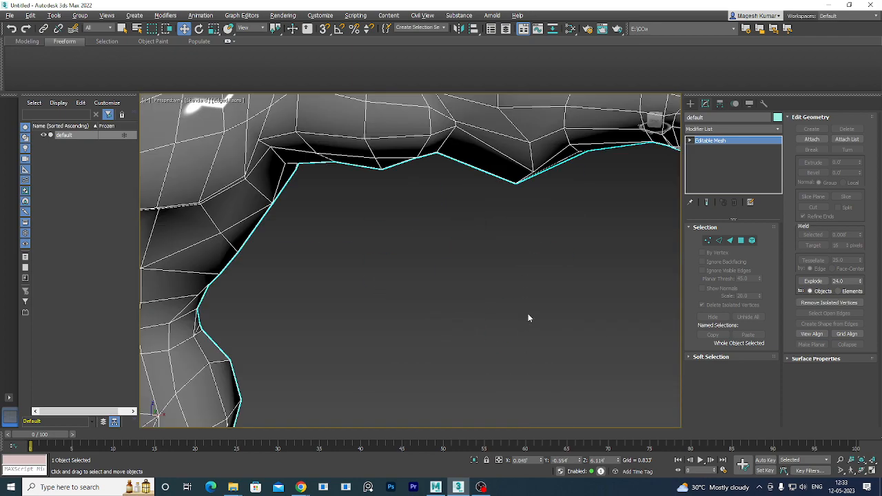
scroll(488, 280, down, 2)
middle_drag(458, 268, 493, 300)
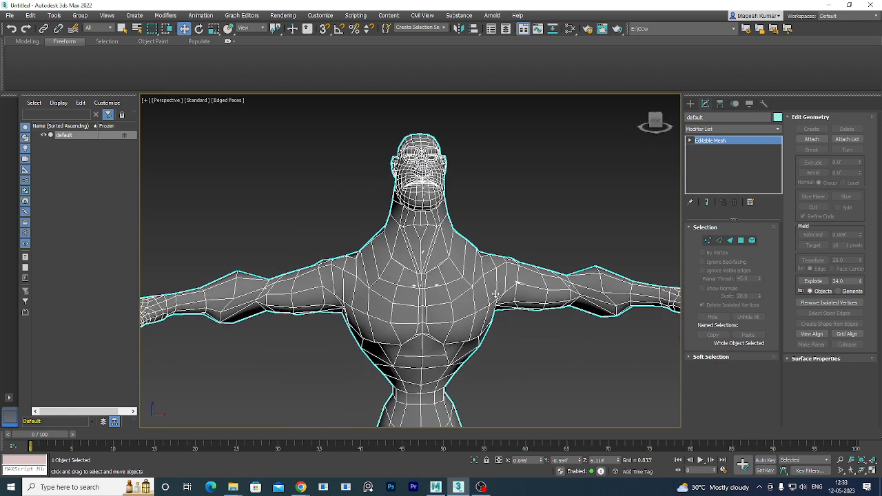
click(616, 197)
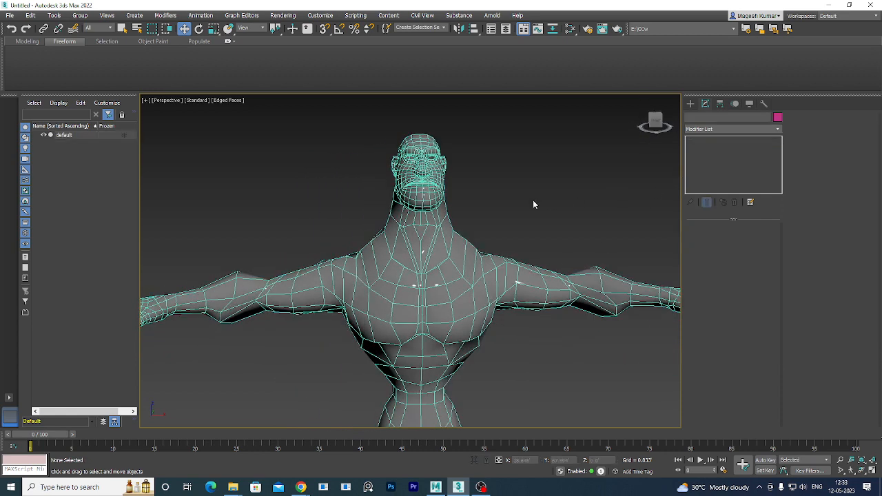
drag(533, 200, 301, 349)
scroll(317, 334, down, 10)
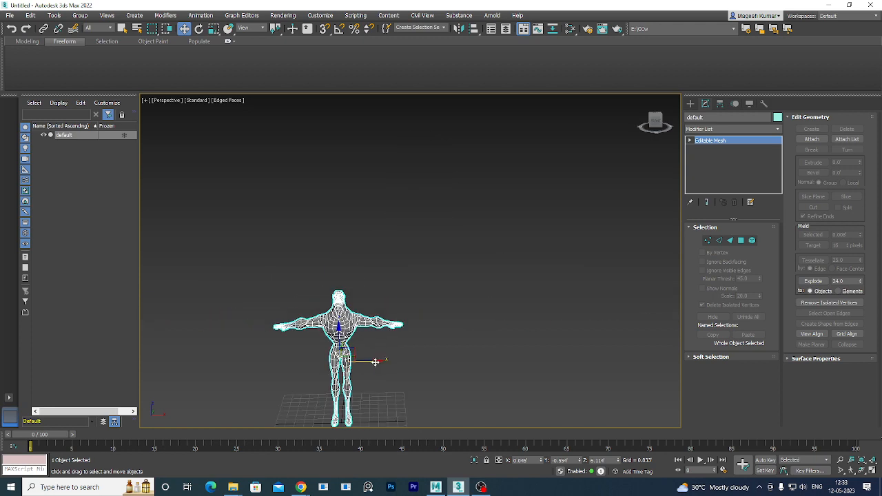
Shift-drag the figure right to make four copies, then frame all five figures.
mouse_move(375, 362)
shift+mouse_down()
mouse_move(540, 358)
mouse_move(518, 358)
mouse_move(525, 359)
shift+mouse_up()
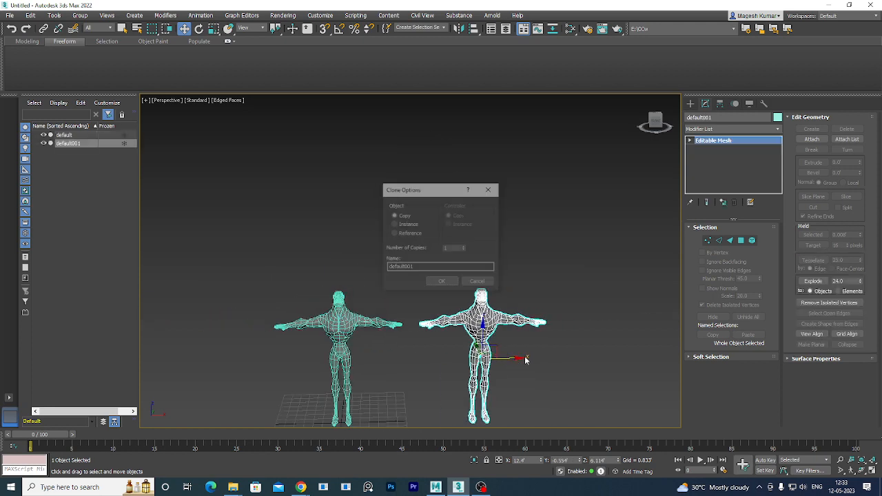
click(466, 247)
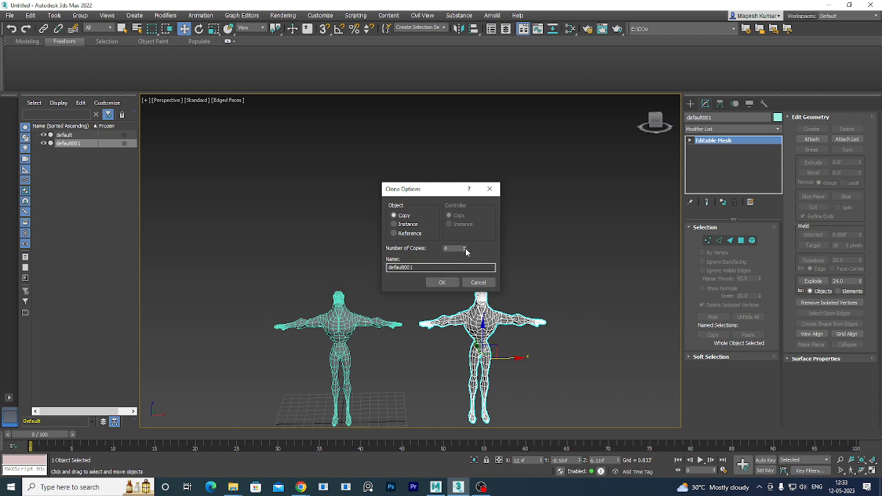
click(442, 283)
scroll(538, 305, down, 6)
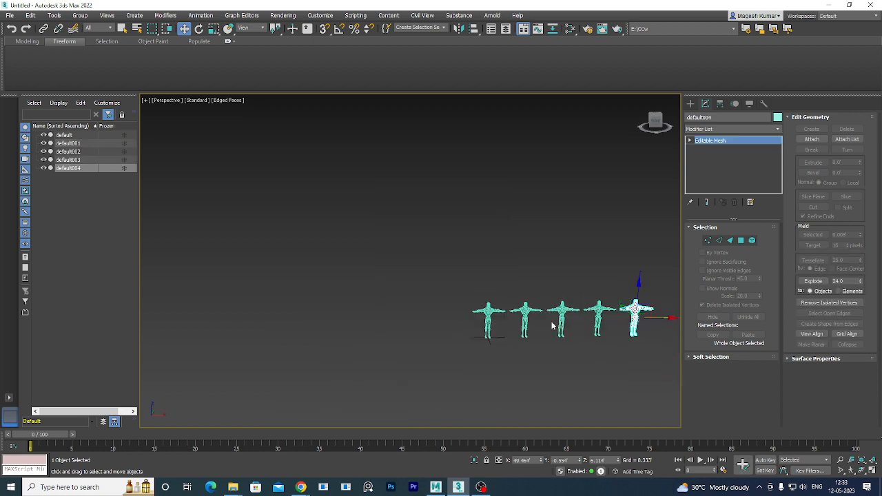
scroll(566, 330, up, 2)
middle_drag(569, 332, 472, 325)
scroll(472, 327, up, 2)
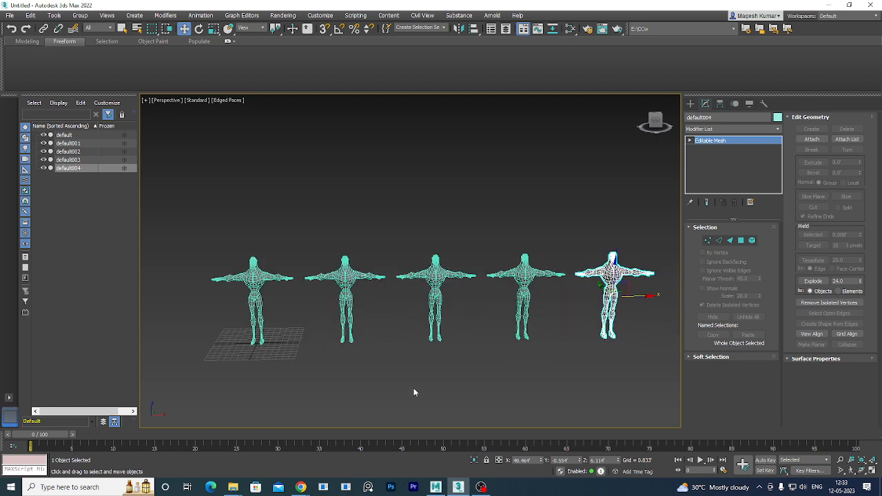
click(412, 354)
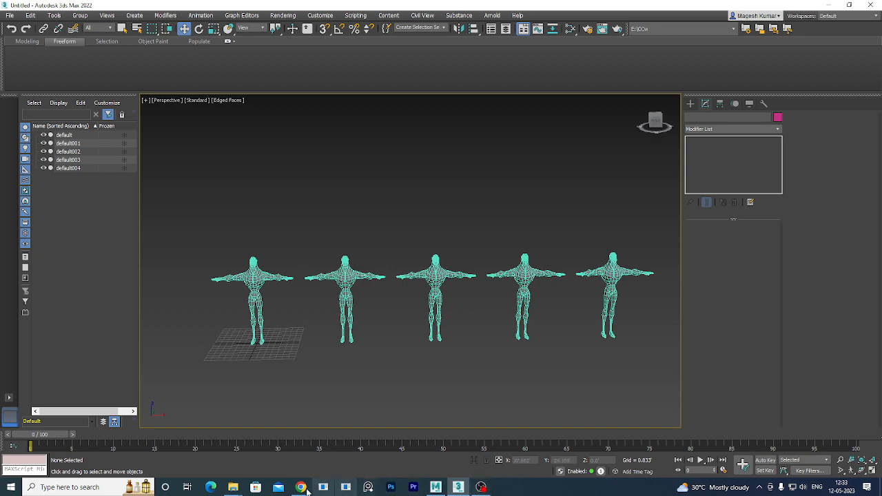
Admit the waiting participant in the Google Meet tab, then minimize Chrome.
mouse_move(301, 487)
click(257, 429)
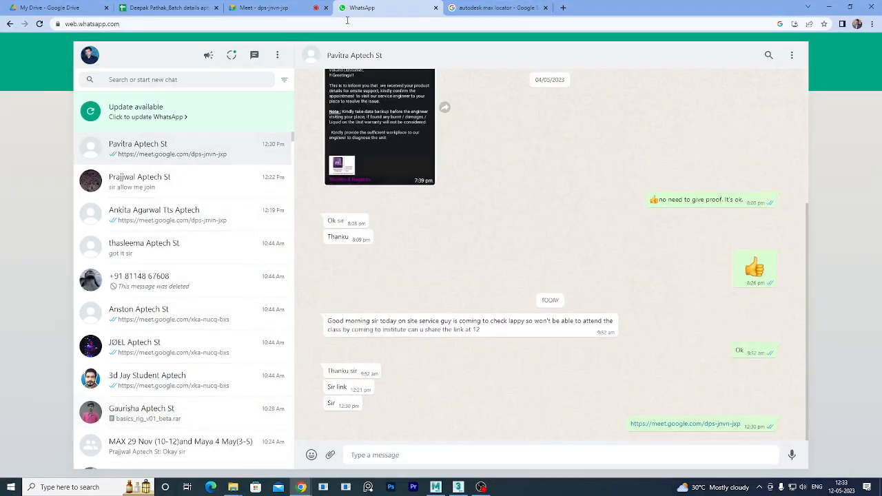
click(272, 8)
click(536, 85)
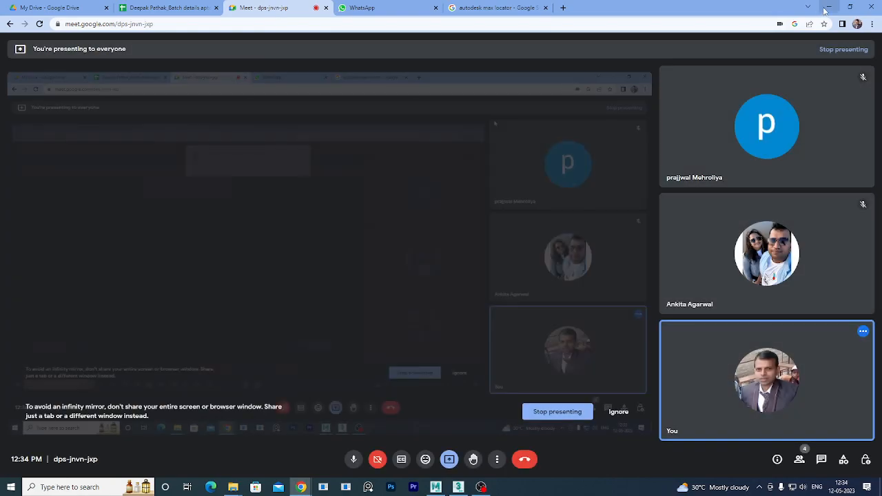
click(829, 6)
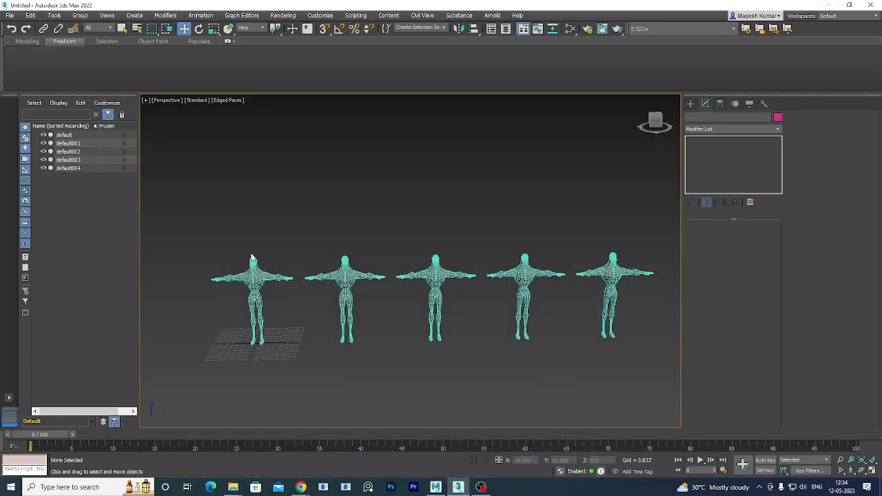
Orbit onto the first figure, turn off Edged Faces with F4, and frame two figures side by side.
scroll(255, 283, up, 8)
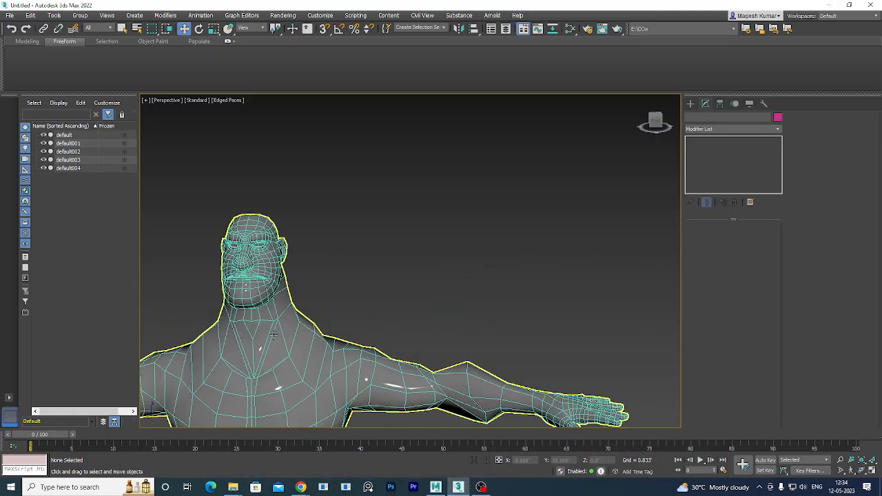
alt+middle_drag(321, 346, 453, 275)
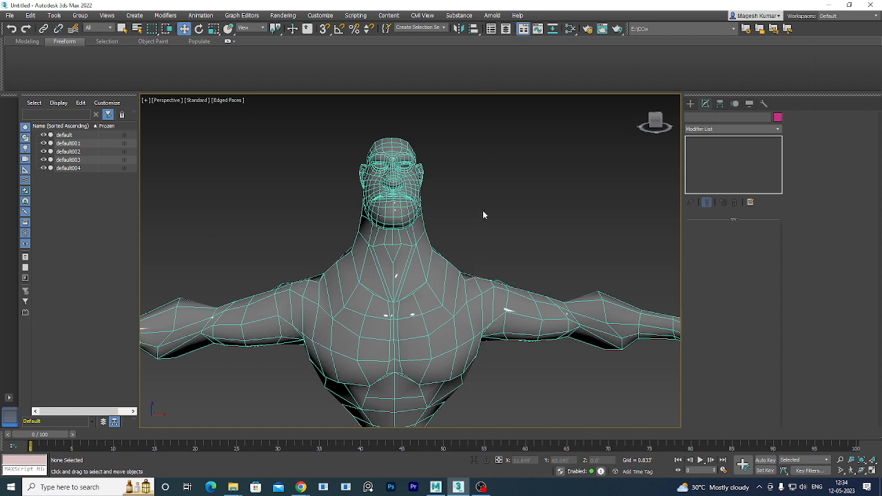
key(F4)
mouse_move(483, 210)
alt+middle_down()
mouse_move(489, 278)
mouse_move(426, 260)
alt+middle_up()
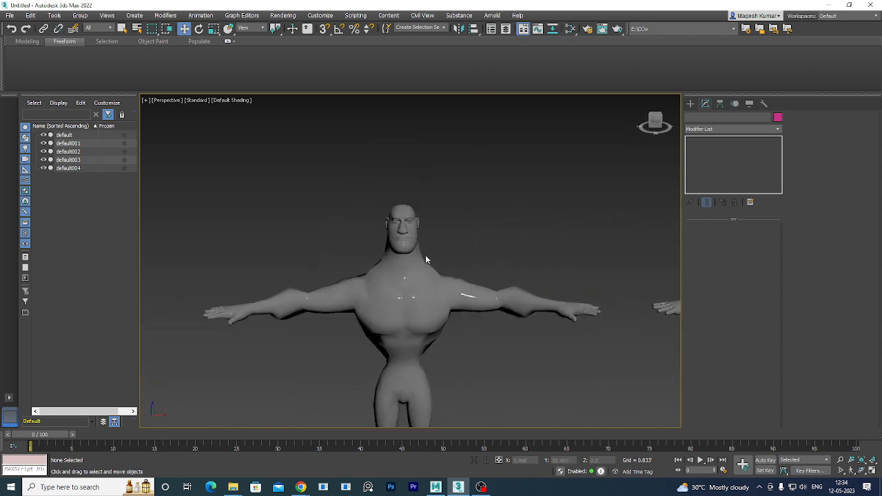
middle_drag(482, 262, 449, 249)
scroll(450, 251, down, 3)
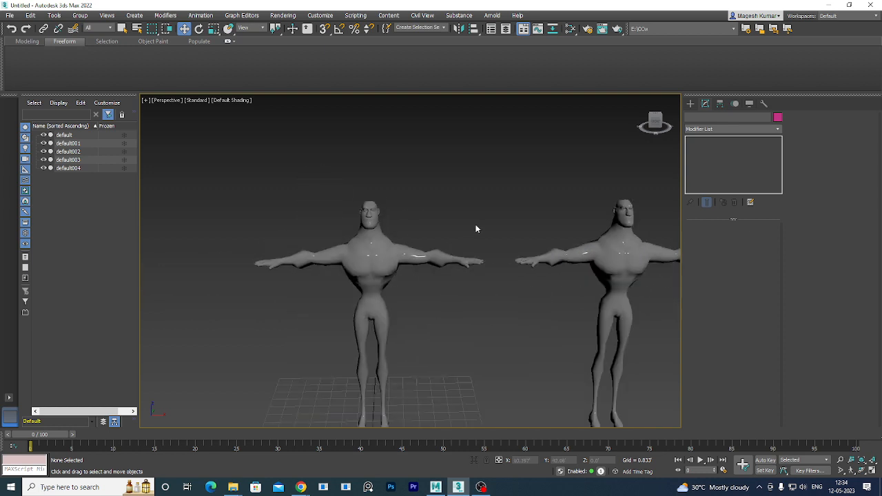
middle_drag(437, 329, 366, 307)
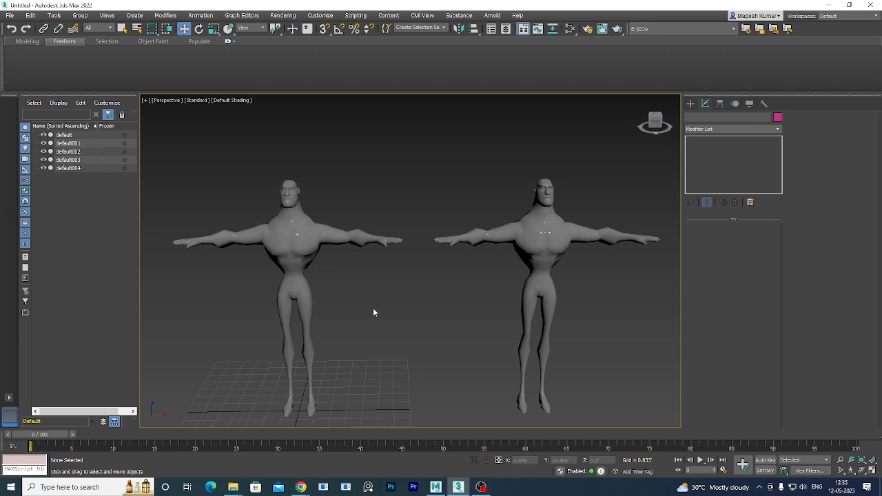
Delete the 'autodesk max locator' search query in Chrome, minimize Chrome, and restore down 3ds Max.
mouse_move(301, 488)
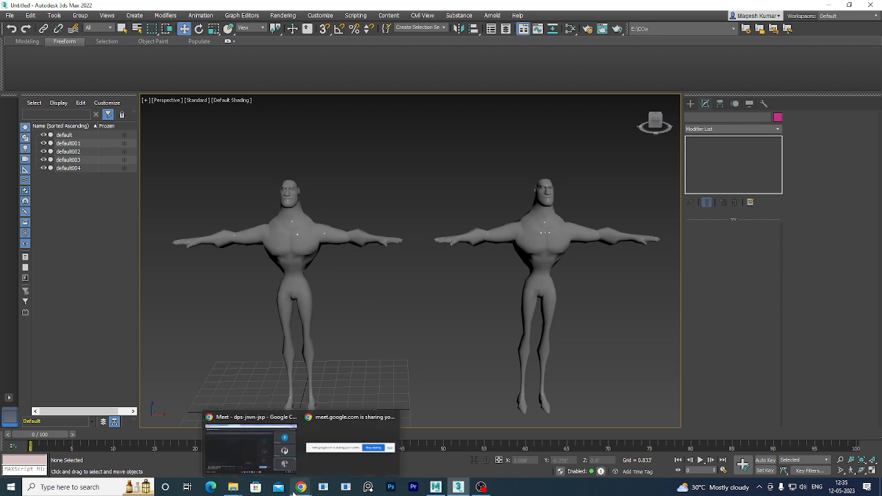
click(268, 421)
click(480, 7)
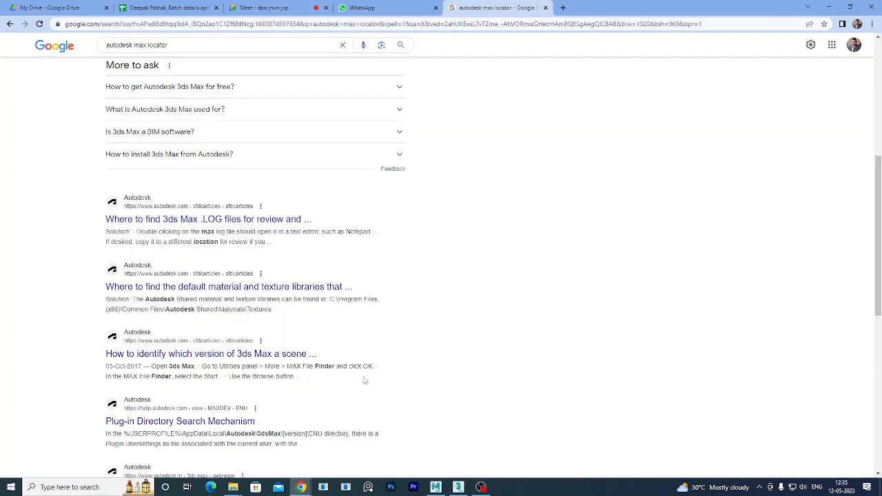
scroll(211, 73, up, 6)
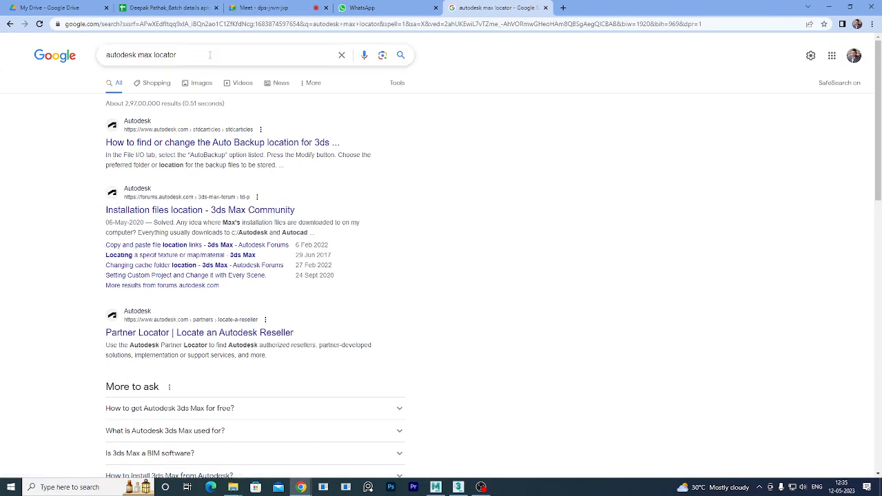
click(210, 54)
key(BackSpace)
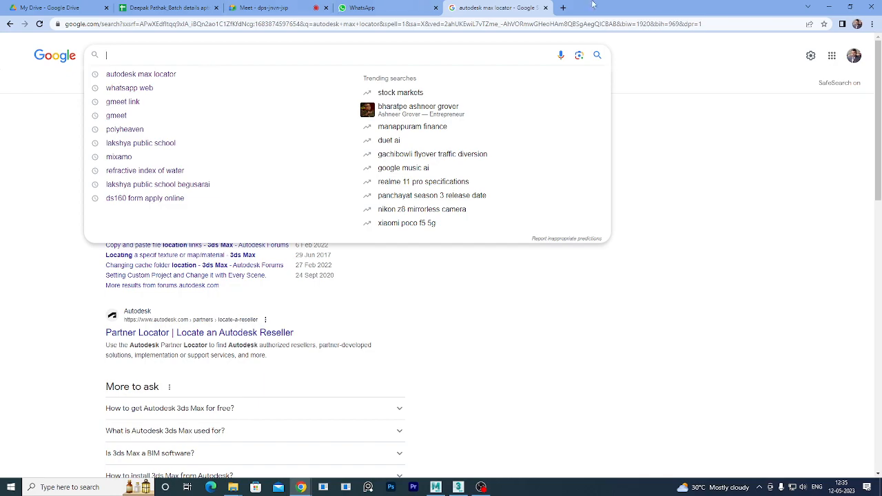
click(829, 6)
click(849, 4)
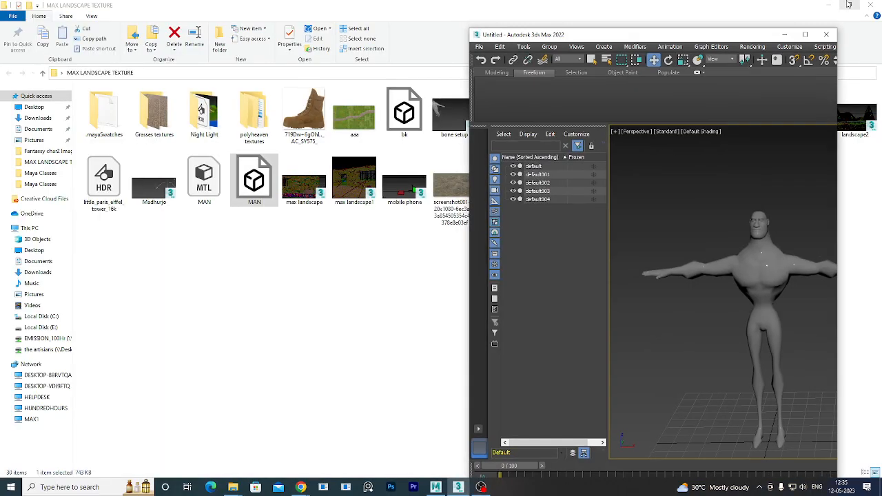
Minimize 3ds Max and File Explorer, then open the expression sheet image from Maya Classes.
click(807, 34)
click(828, 5)
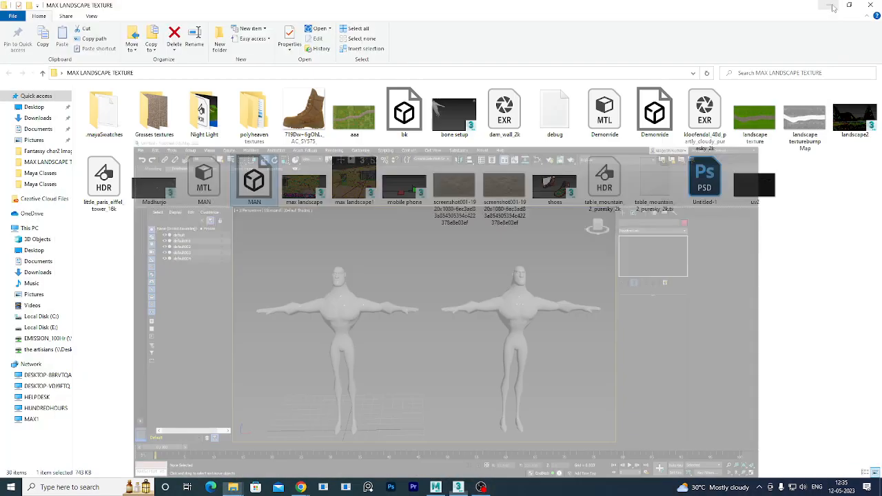
click(825, 5)
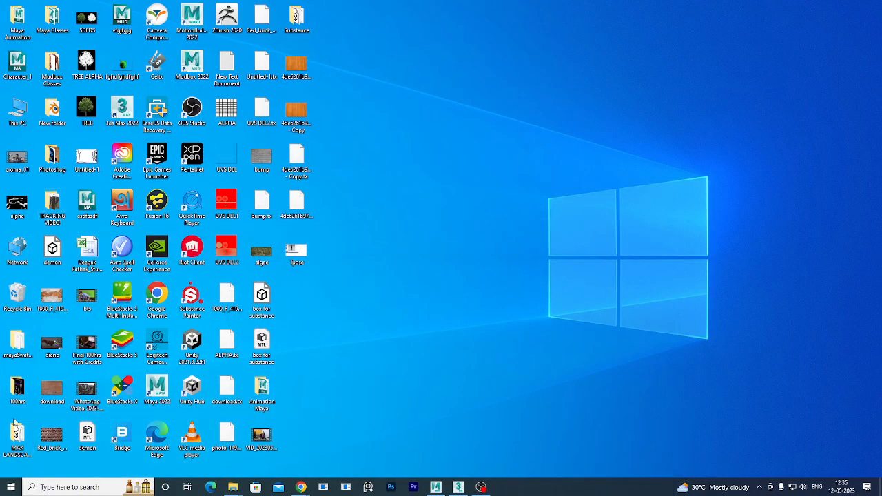
double_click(51, 20)
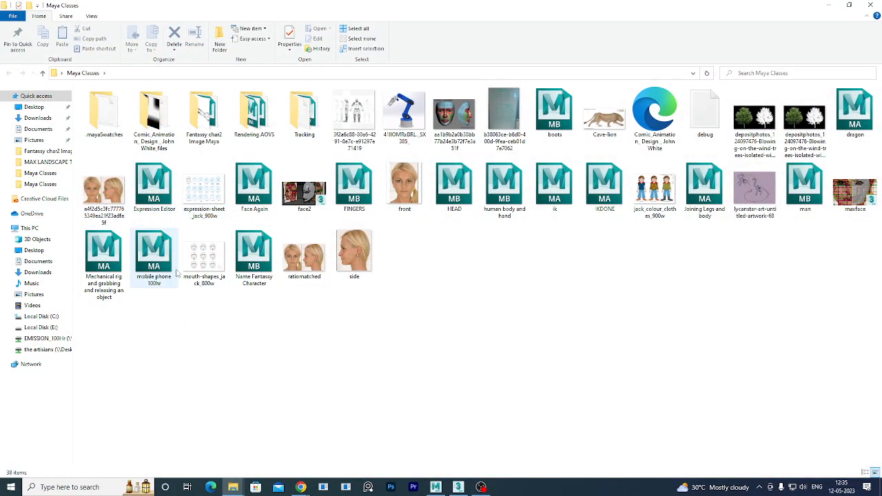
double_click(211, 193)
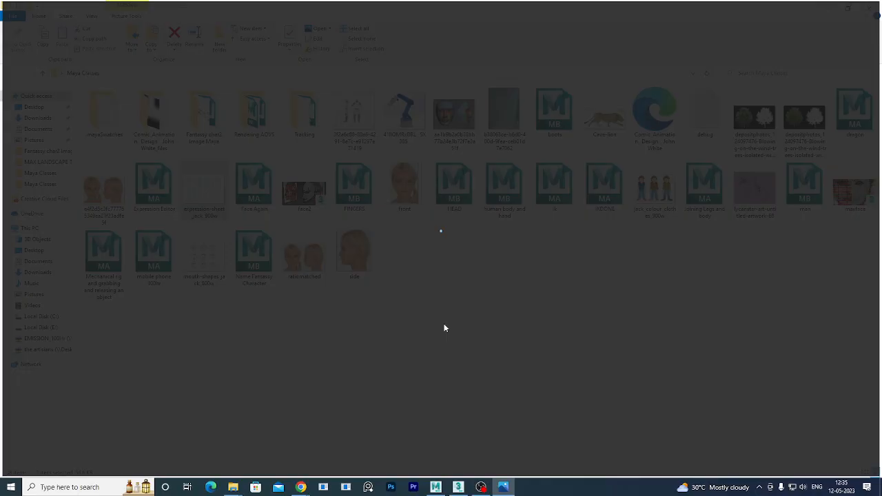
Zoom expression-sheet_jack_900w.gif to 133% to study it, then minimize Photos.
scroll(415, 339, up, 2)
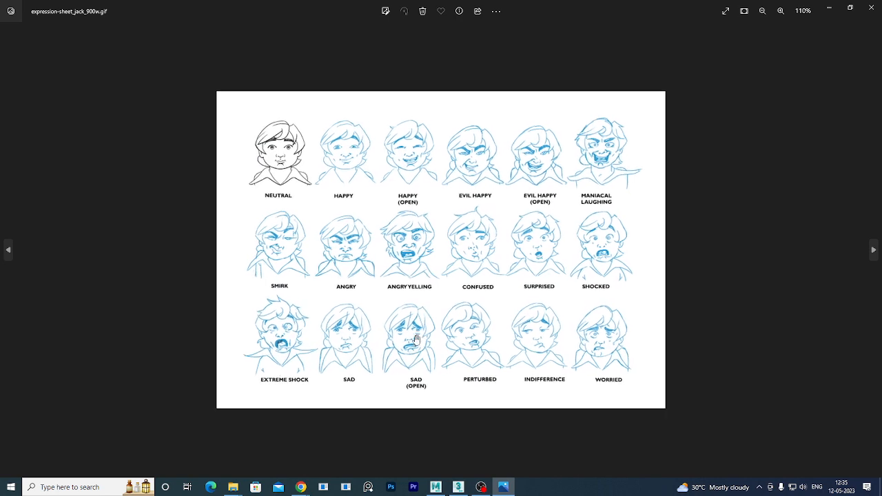
scroll(423, 343, up, 1)
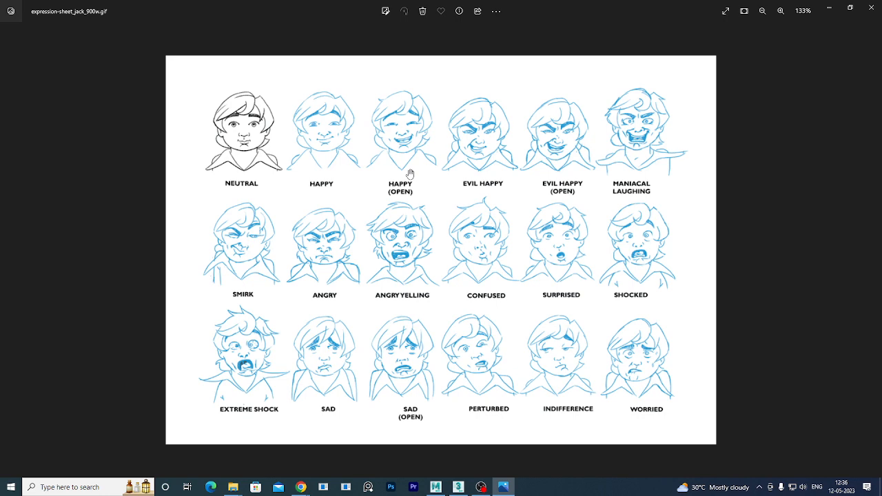
click(829, 7)
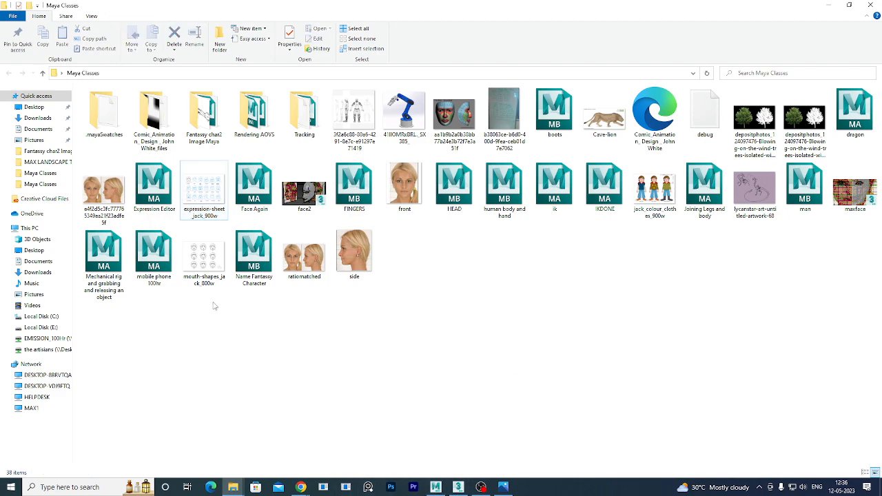
Open mouth-shapes_jack_800w.gif in a second Photos window beside the expression sheet.
click(211, 265)
double_click(211, 267)
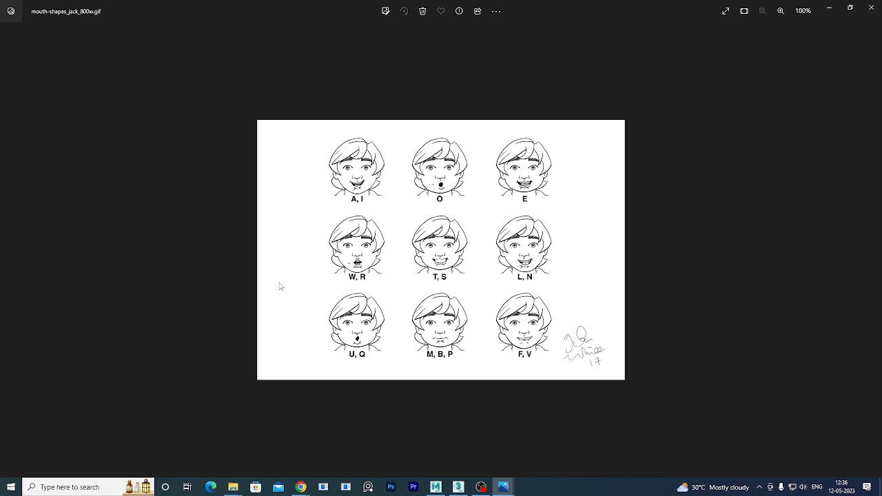
ctrl+scroll(348, 249, up, 3)
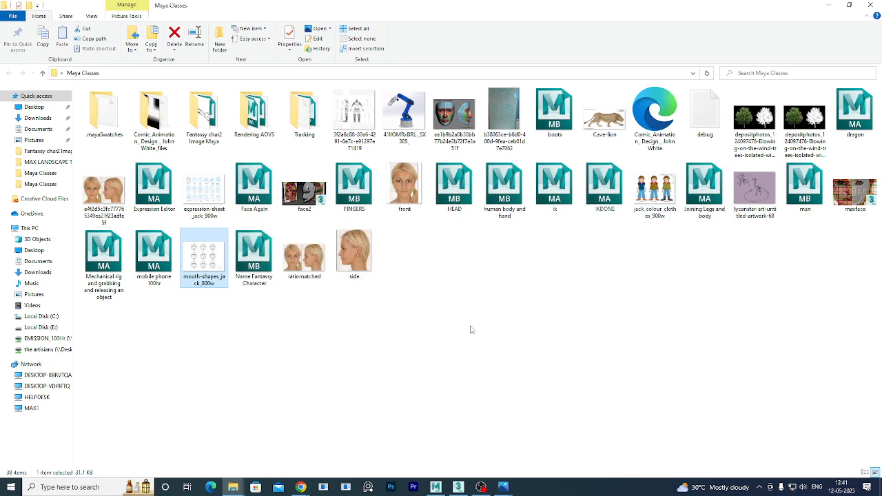
mouse_move(503, 490)
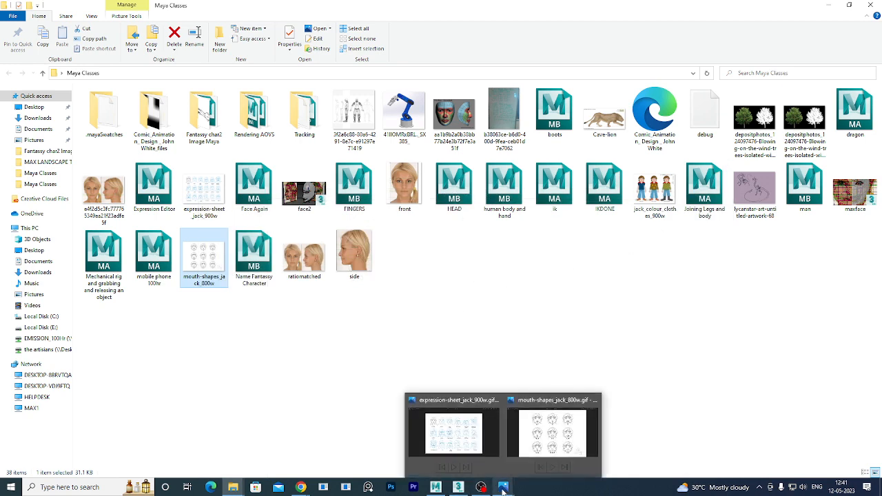
click(452, 440)
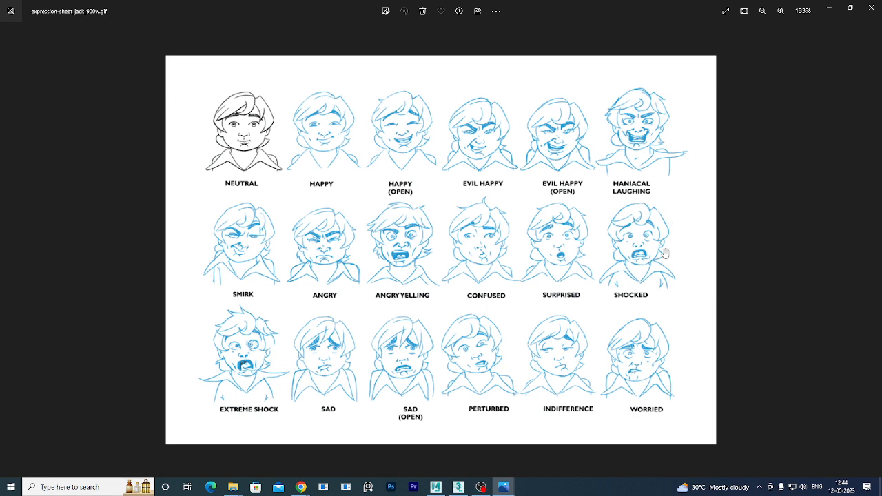
click(832, 11)
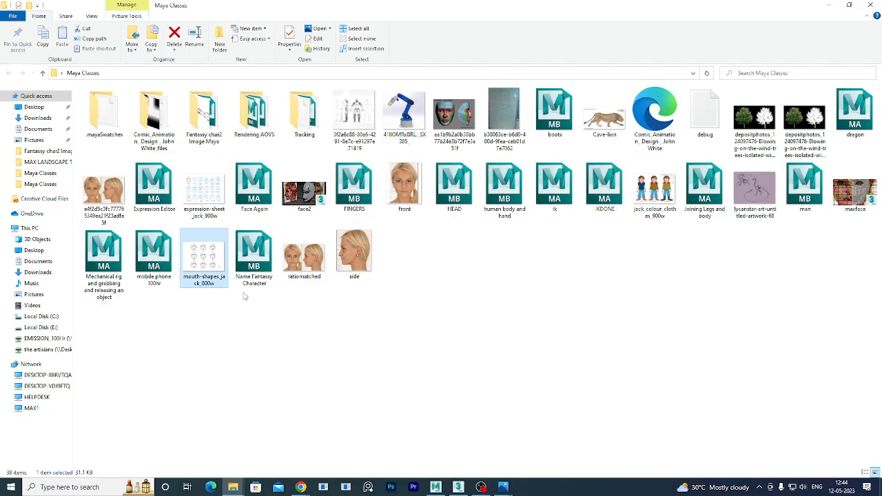
Search Google for 'expression reference sheet' by picking it from the suggestions.
mouse_move(301, 486)
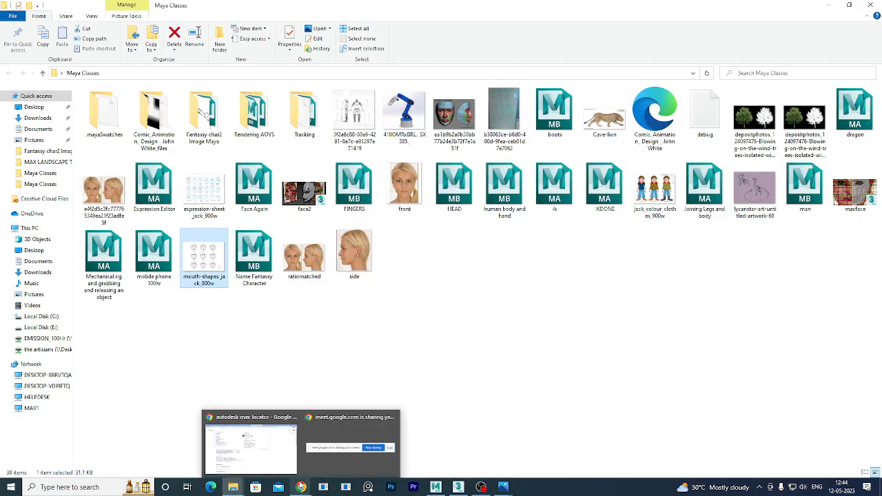
click(251, 445)
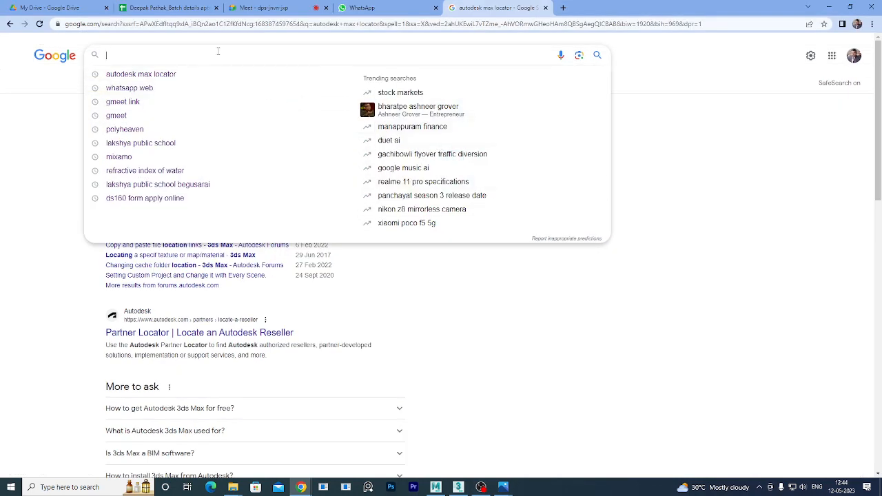
text(expressi)
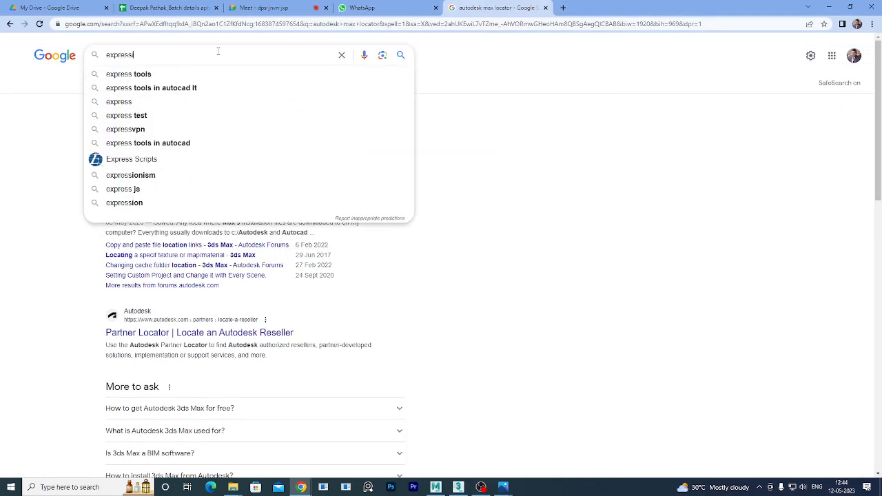
text(on)
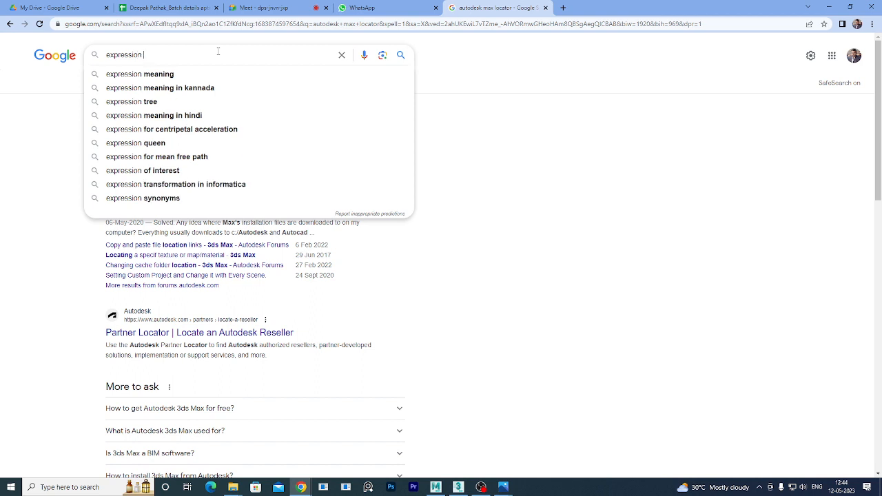
text( refrence)
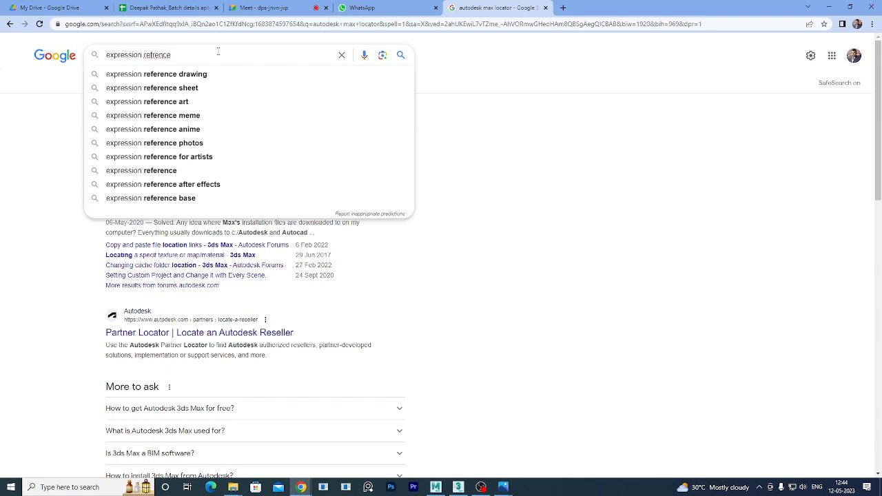
key(Down)
key(Down)
key(Return)
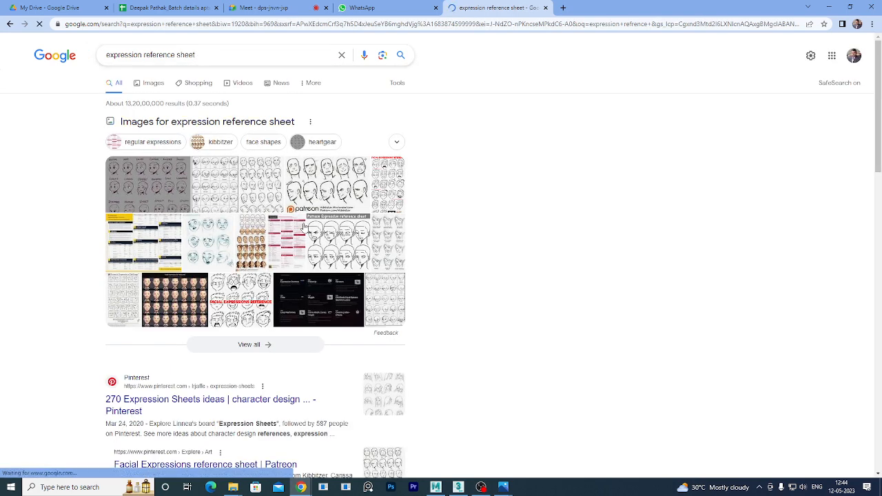
Switch to image results and open the facial exemplars image in a new tab.
click(153, 84)
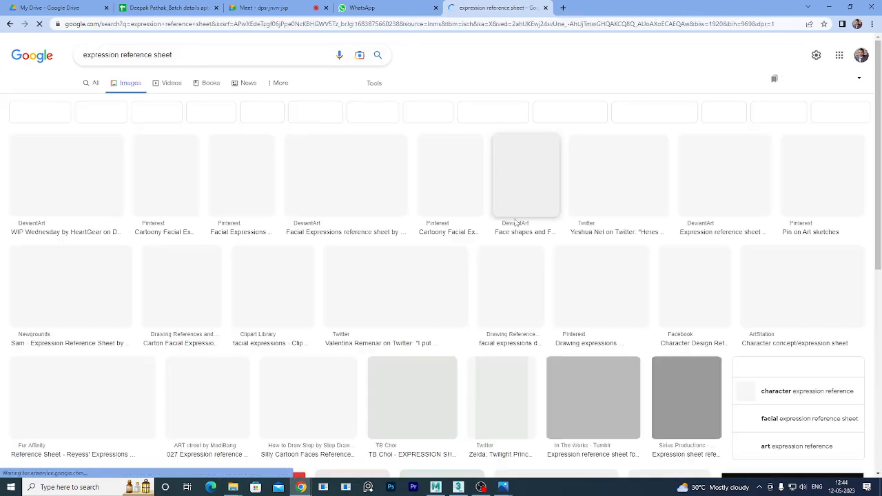
scroll(579, 359, down, 10)
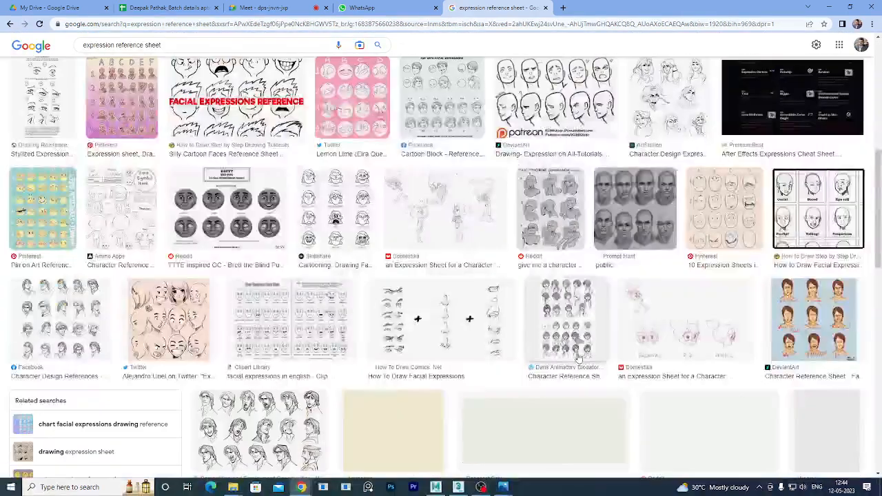
scroll(579, 358, down, 4)
scroll(583, 231, up, 4)
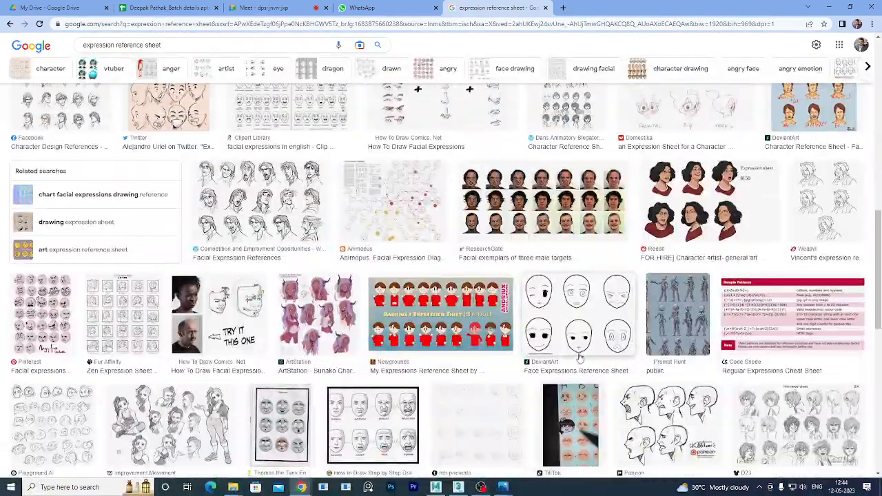
right_click(565, 188)
click(611, 200)
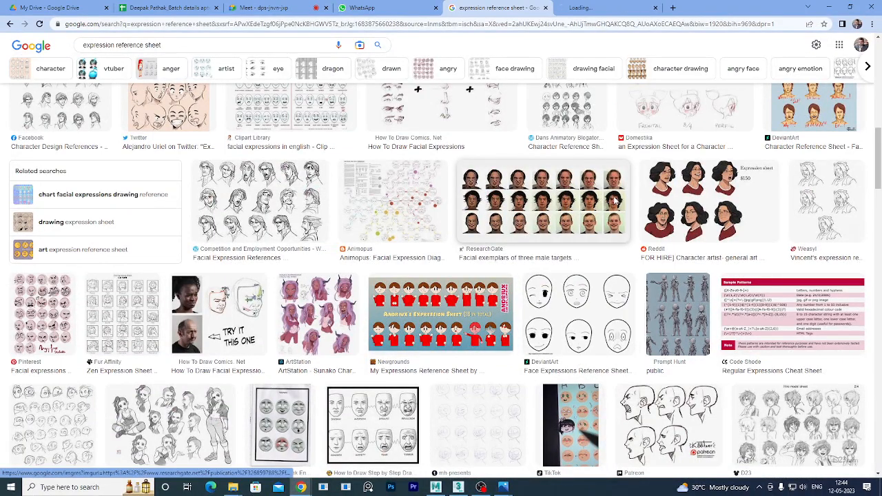
click(606, 7)
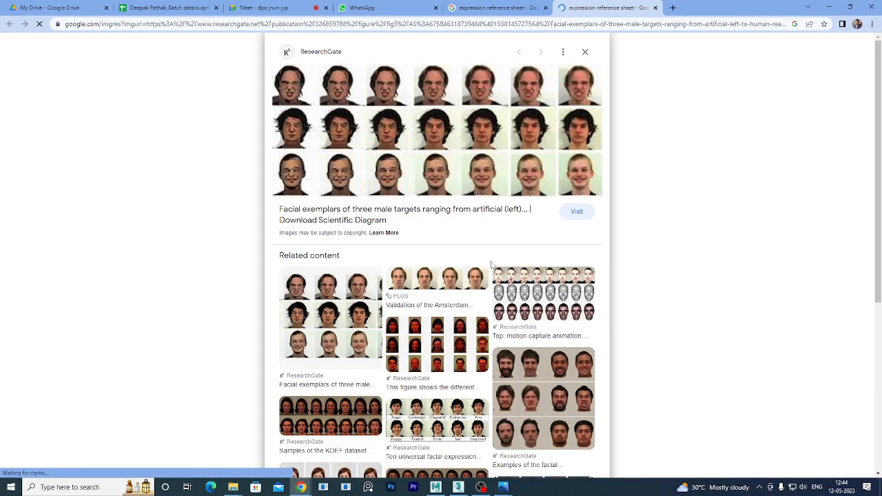
click(495, 8)
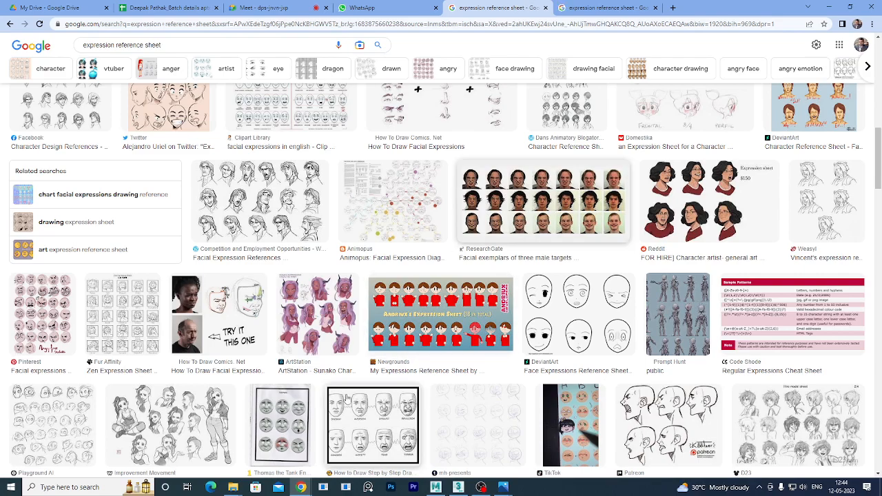
Scroll further and open the MDPI portrait sketch chart in another new tab.
scroll(541, 206, down, 4)
scroll(399, 429, down, 4)
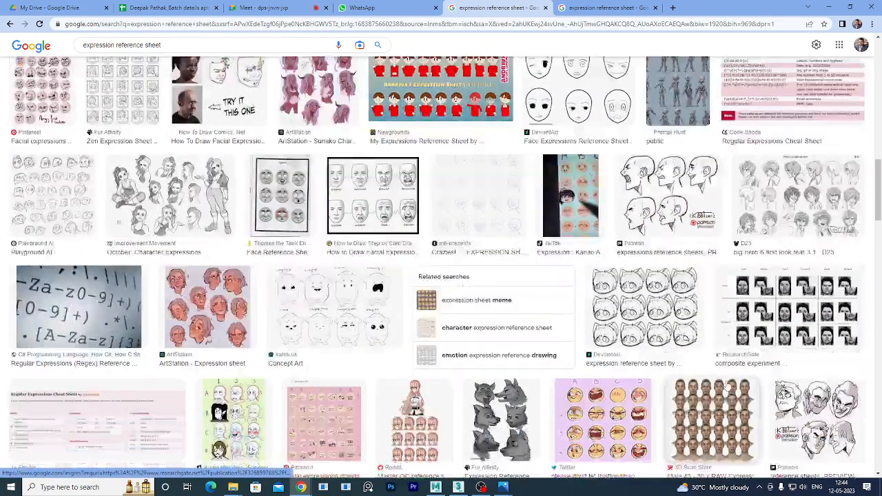
scroll(400, 430, down, 4)
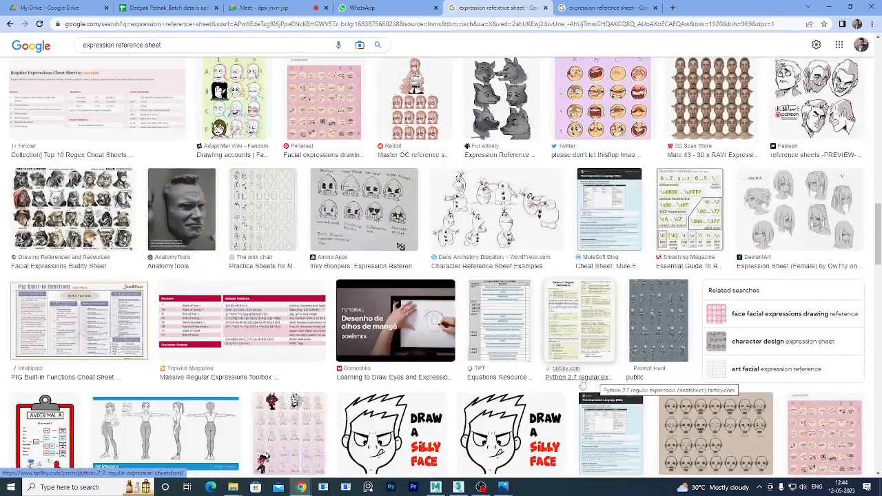
scroll(438, 387, down, 2)
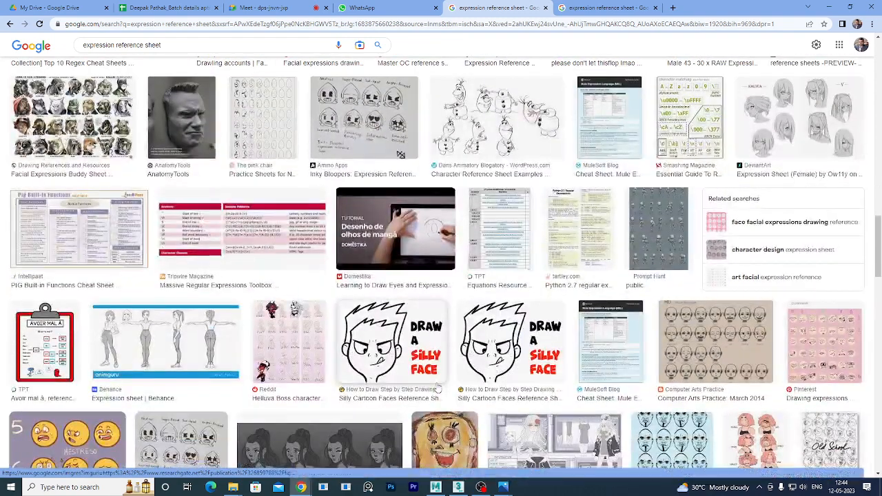
scroll(438, 392, down, 4)
scroll(437, 392, down, 3)
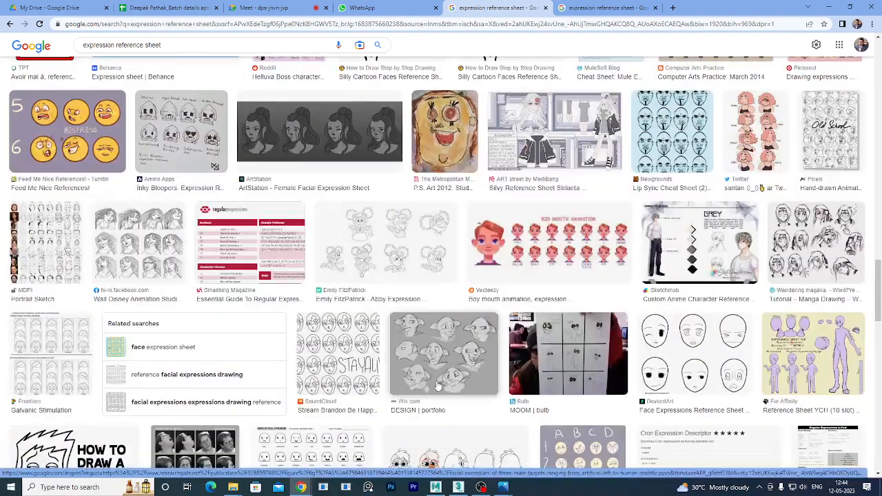
right_click(37, 234)
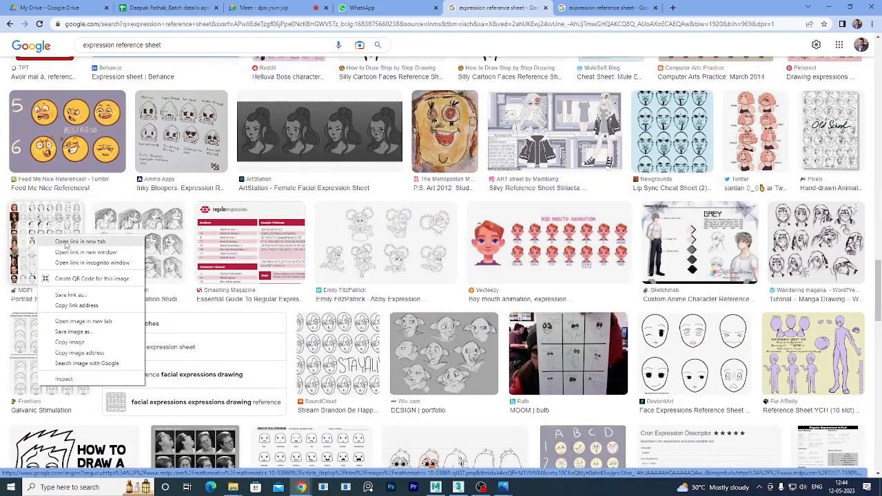
click(66, 243)
click(700, 8)
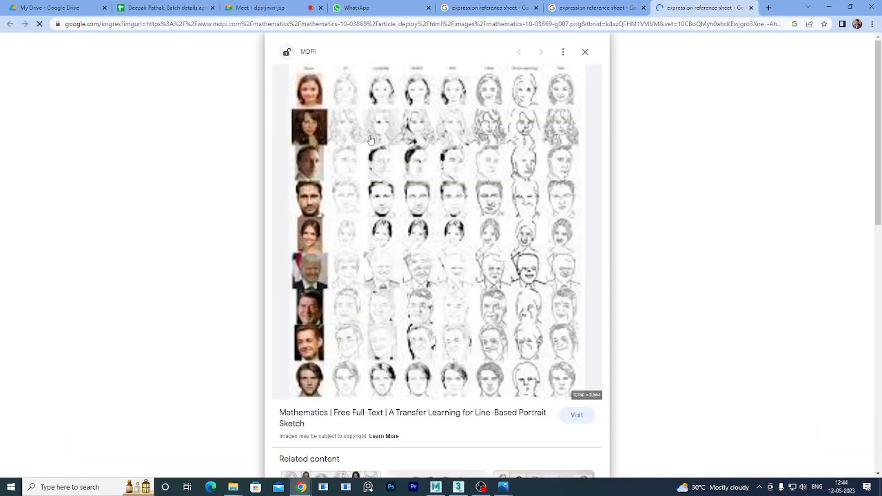
click(598, 8)
Go back to the expression reference sheet results and scroll through more thumbnails.
scroll(487, 300, down, 5)
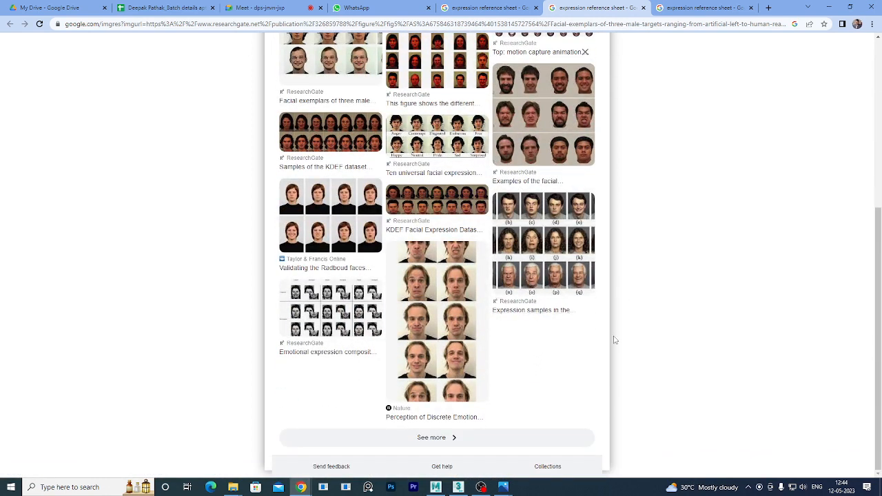
scroll(388, 317, up, 3)
key(ctrl+shift+Tab)
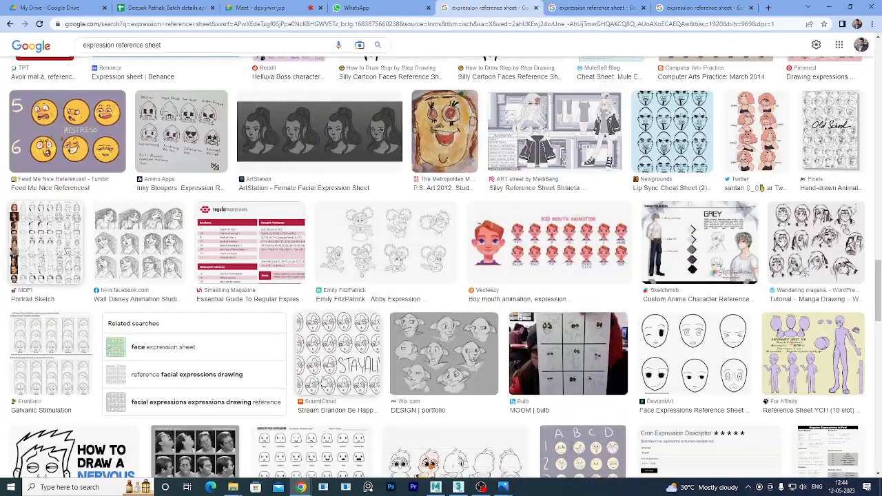
scroll(325, 385, down, 3)
scroll(325, 385, down, 1)
scroll(329, 369, down, 5)
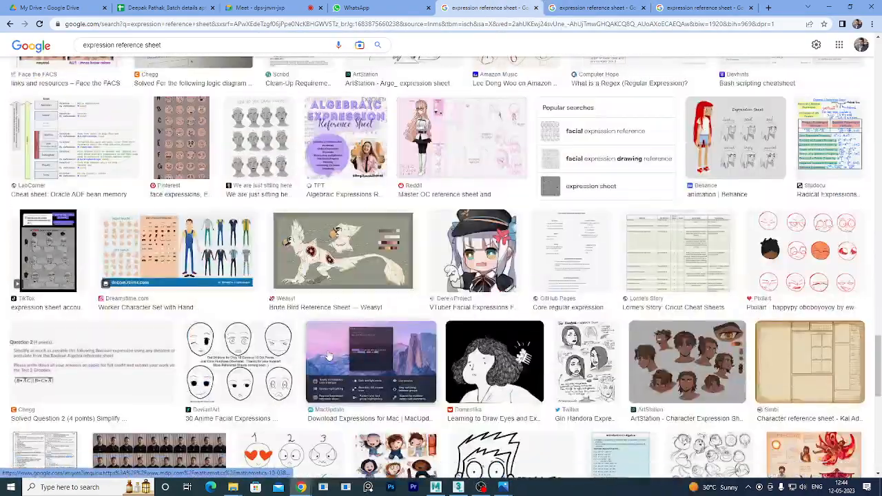
scroll(276, 359, up, 15)
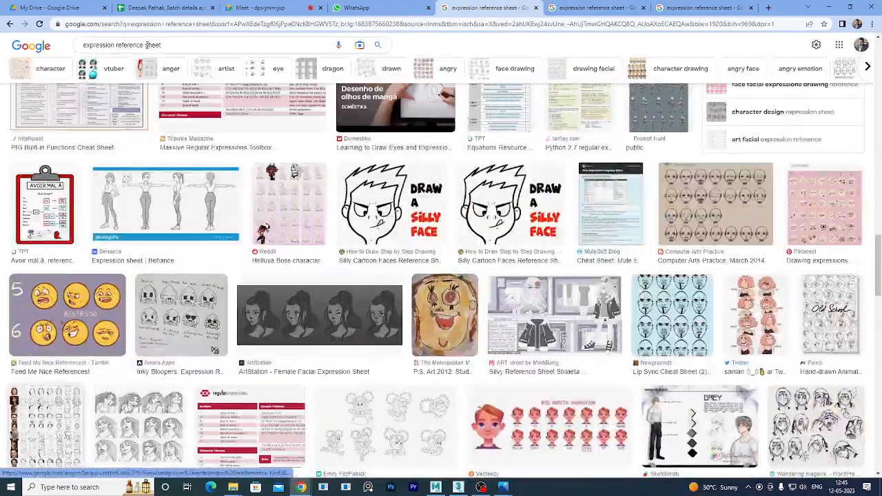
Change the query to 'vocabulary reference sheet' and run the search.
drag(140, 44, 2, 47)
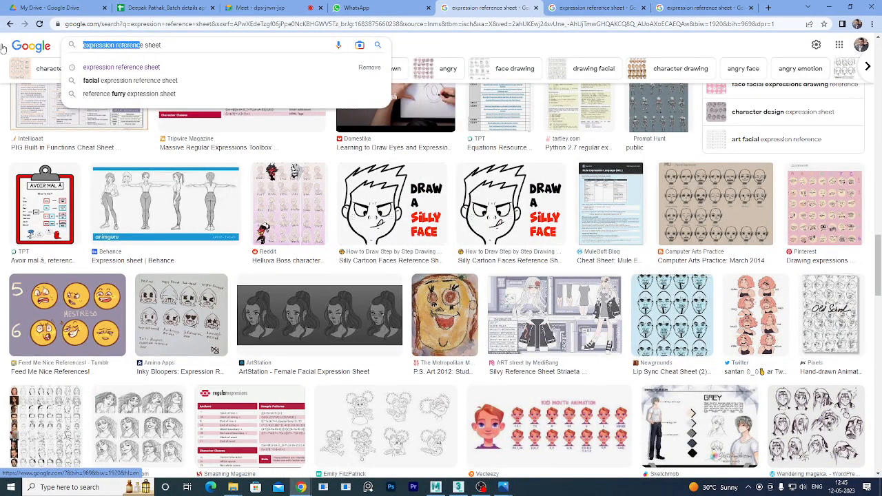
key(Left)
key(Delete)
key(Delete)
key(Delete)
key(Delete)
key(Delete)
key(Delete)
key(Delete)
key(Delete)
key(Delete)
key(Delete)
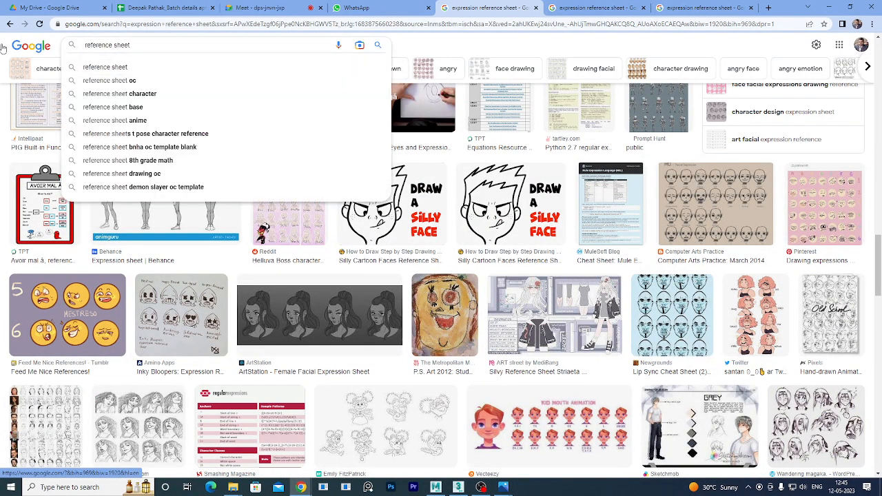
text(voca )
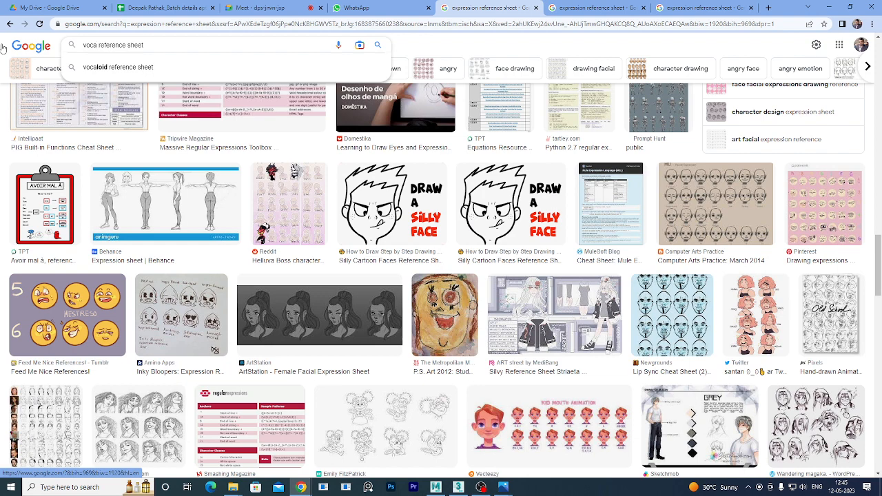
text(bulary)
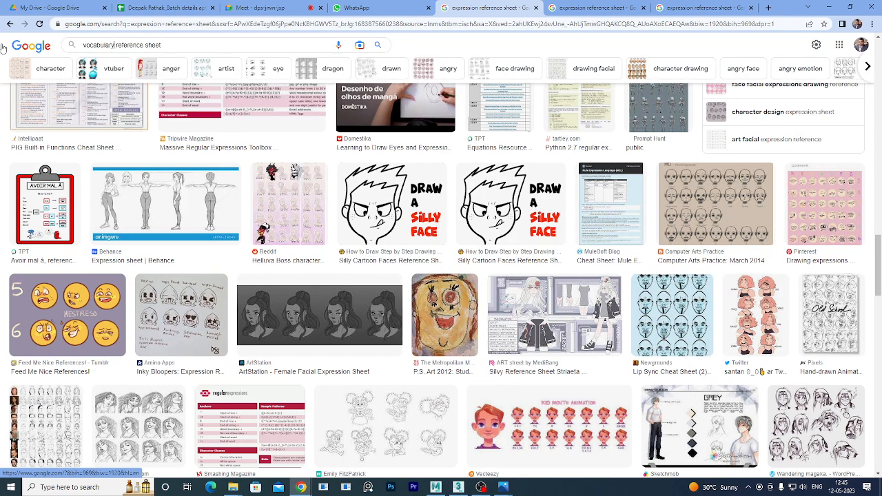
key(Return)
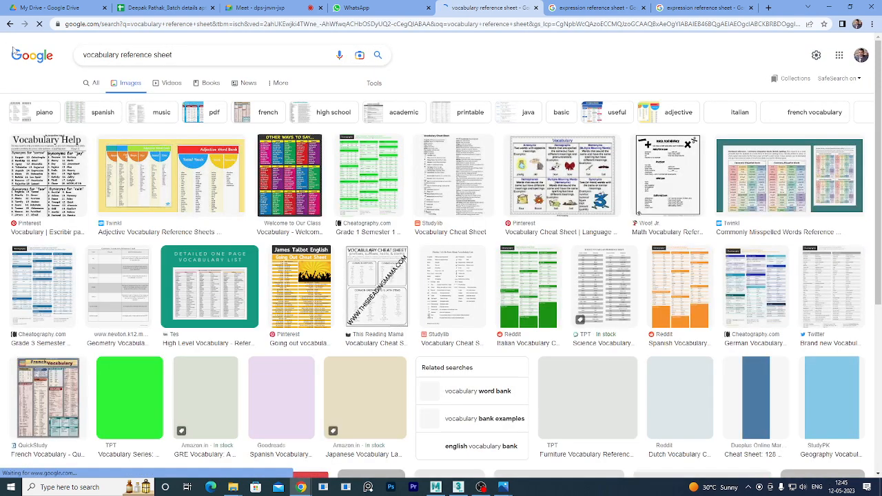
Replace the query with 'expression sheet for animation' and search.
click(176, 53)
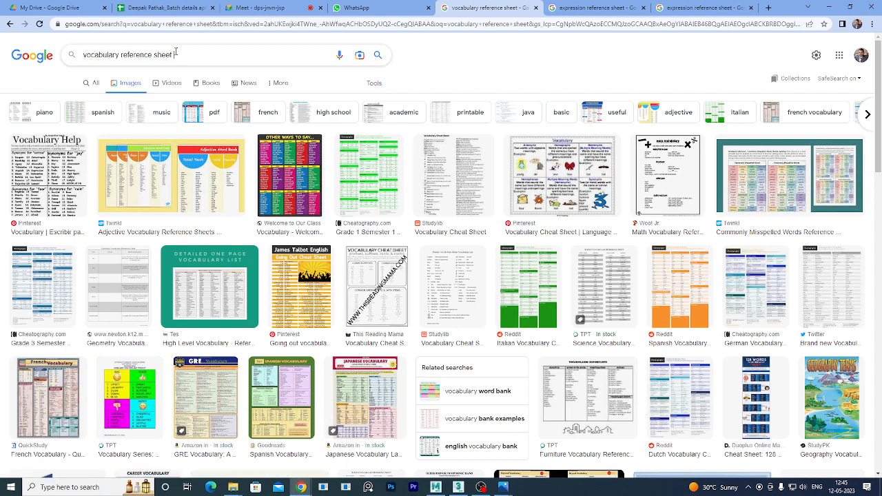
key(ctrl+a)
key(BackSpace)
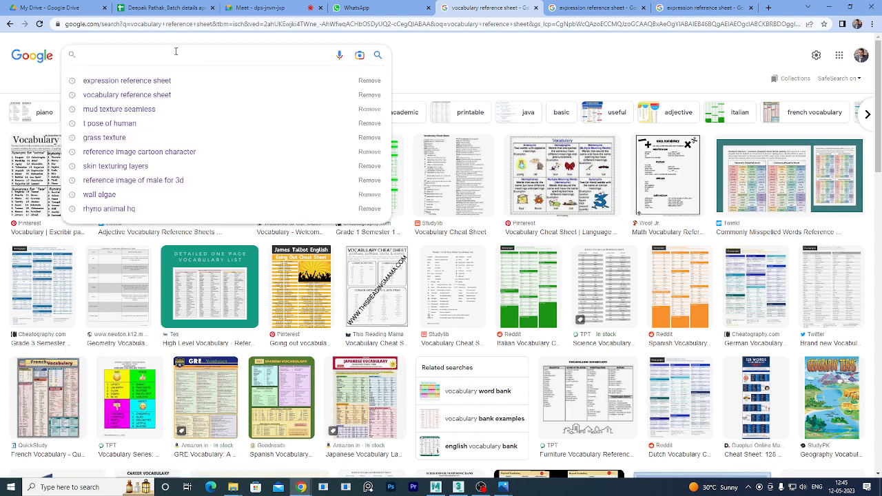
text(expression)
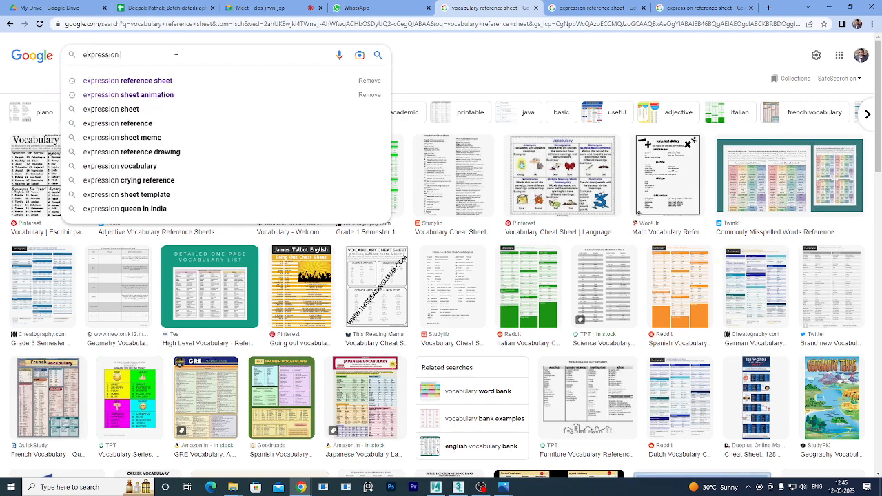
text( sheet fpor)
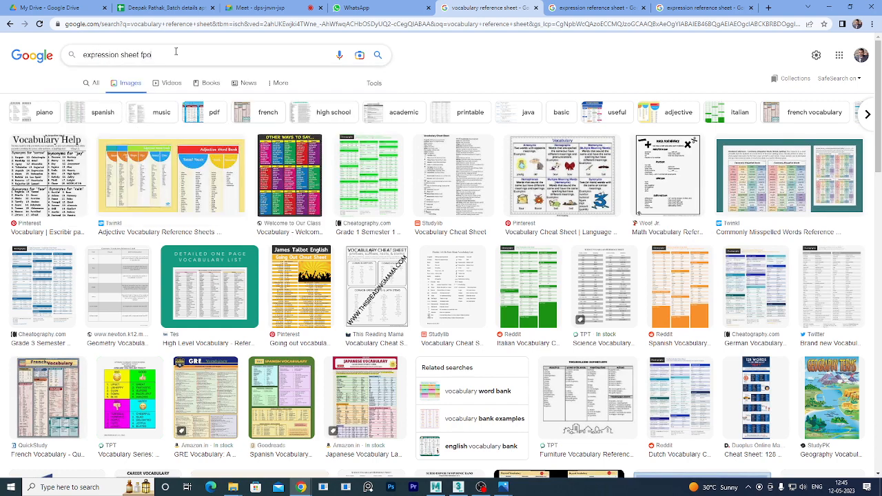
key(BackSpace)
text(or animation')
key(Return)
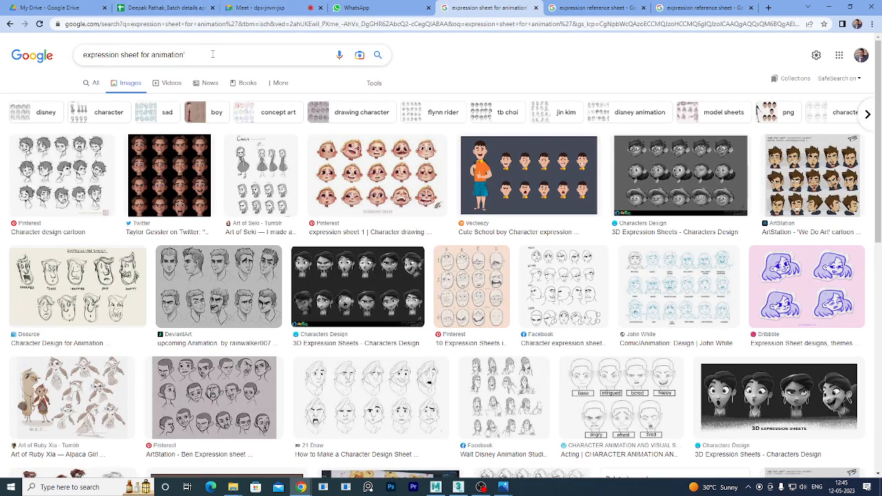
Open the Dsource expression sheet image in a new tab.
click(212, 54)
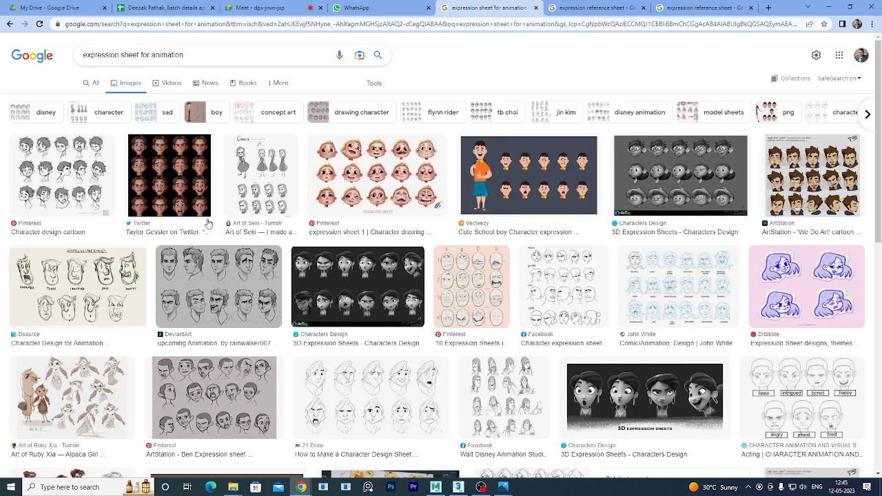
right_click(91, 266)
click(121, 275)
click(712, 11)
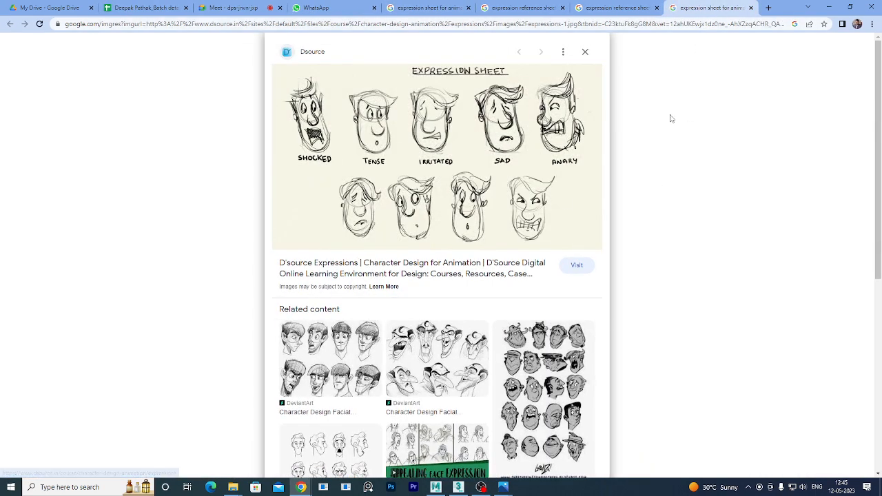
Browse the Dsource sheet's related drawings, then return to the MDPI portrait-sketch tab.
scroll(551, 352, down, 2)
scroll(535, 371, down, 3)
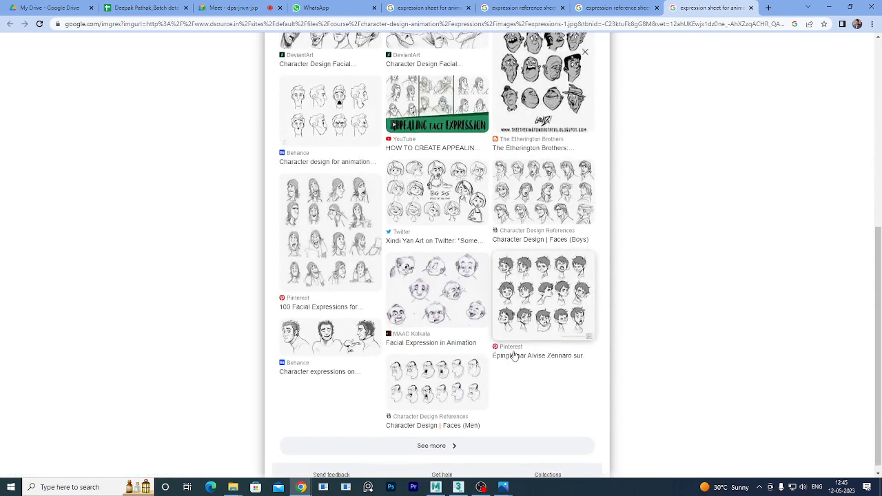
scroll(534, 370, up, 2)
scroll(666, 189, down, 2)
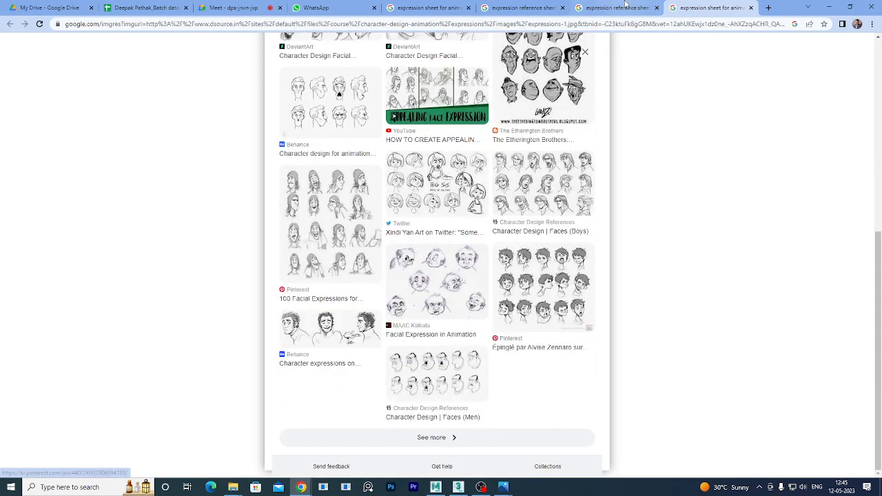
key(ctrl+shift+Tab)
scroll(429, 336, down, 3)
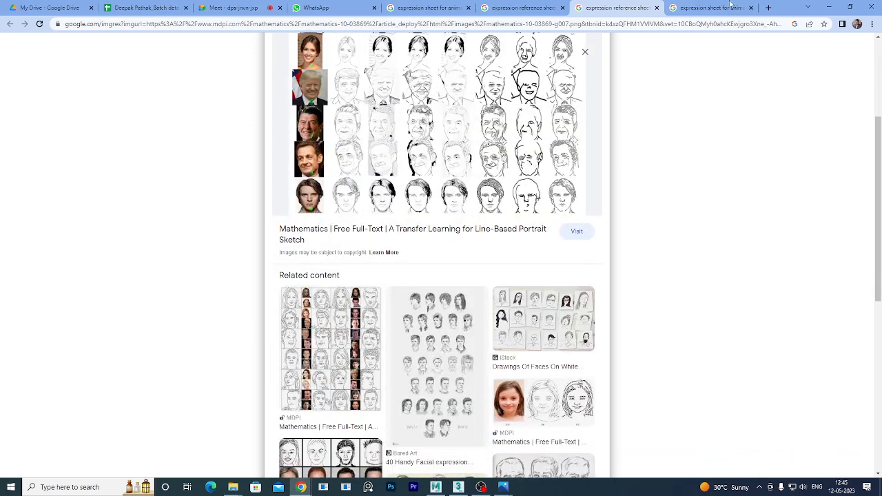
Close the portrait sketch, facial exemplars and other leftover image tabs.
click(656, 9)
click(558, 13)
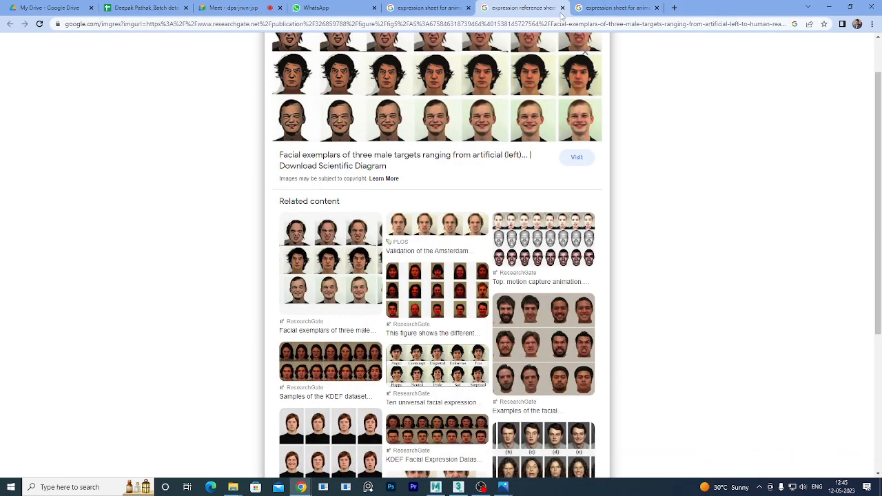
click(562, 8)
click(463, 11)
Scroll the results and open the gorilla 3D Expression Sheets image in a new tab.
scroll(729, 382, down, 5)
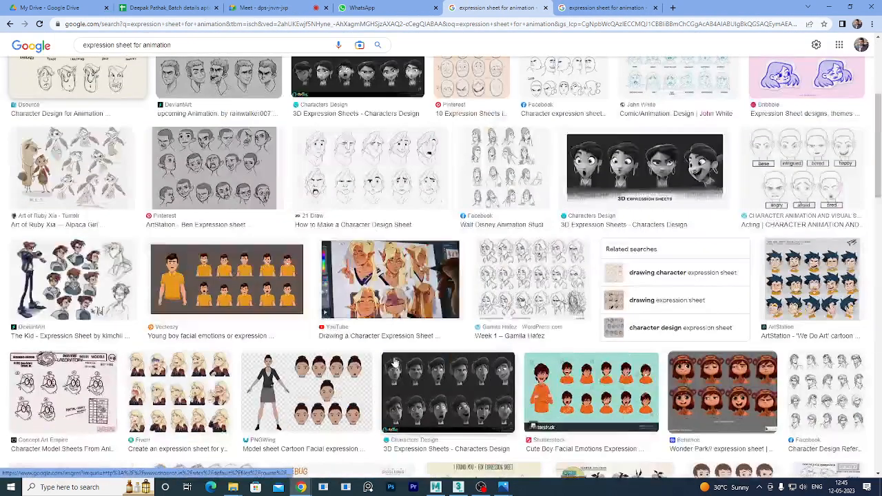
scroll(729, 383, down, 1)
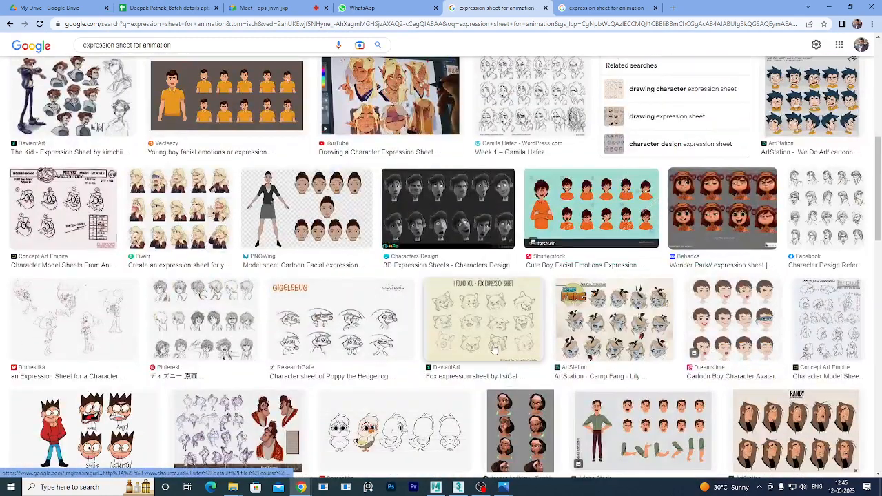
scroll(494, 342, down, 2)
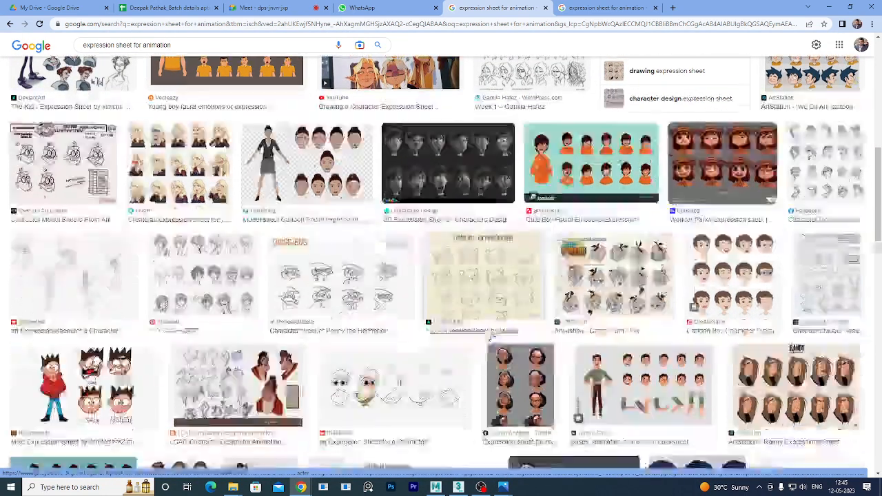
scroll(484, 342, down, 2)
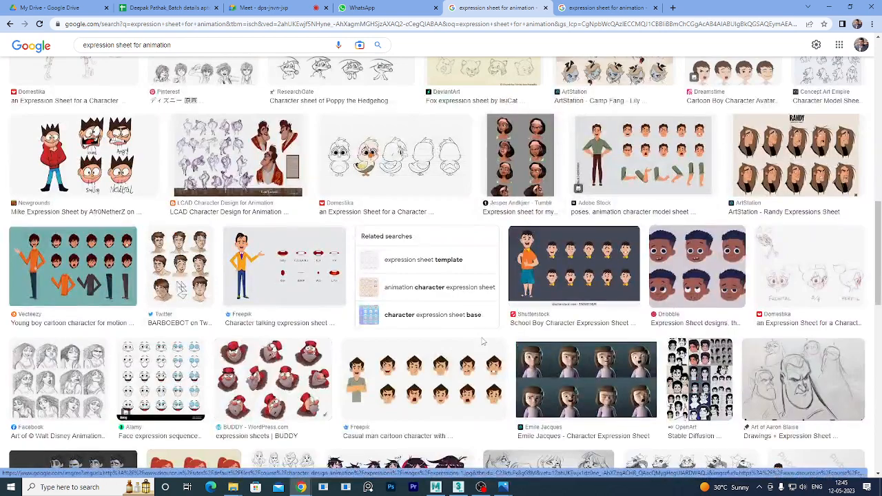
scroll(483, 341, down, 4)
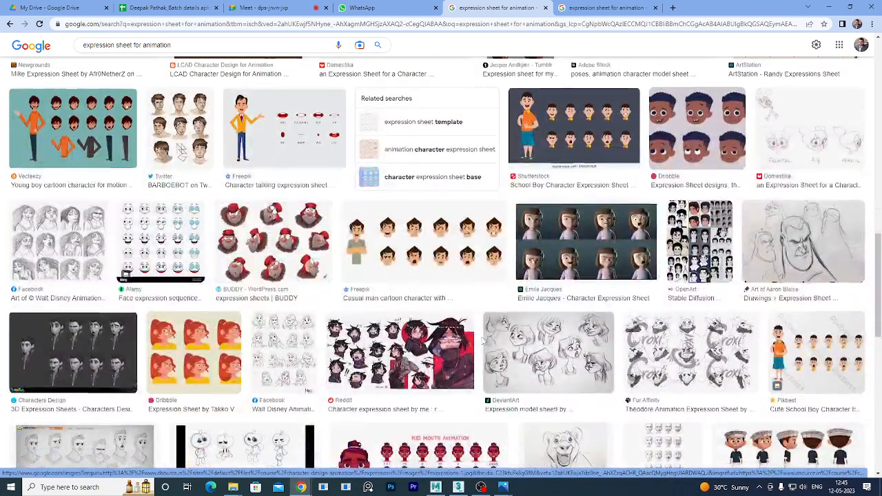
scroll(483, 343, down, 3)
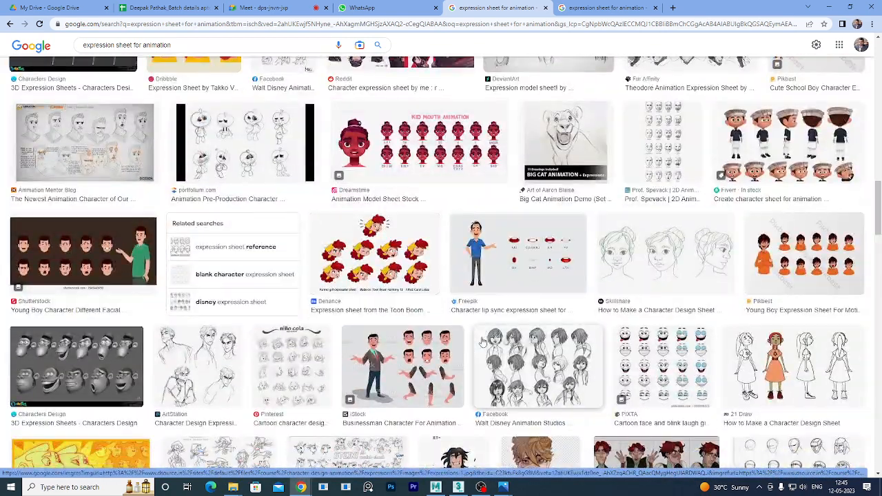
scroll(484, 342, down, 2)
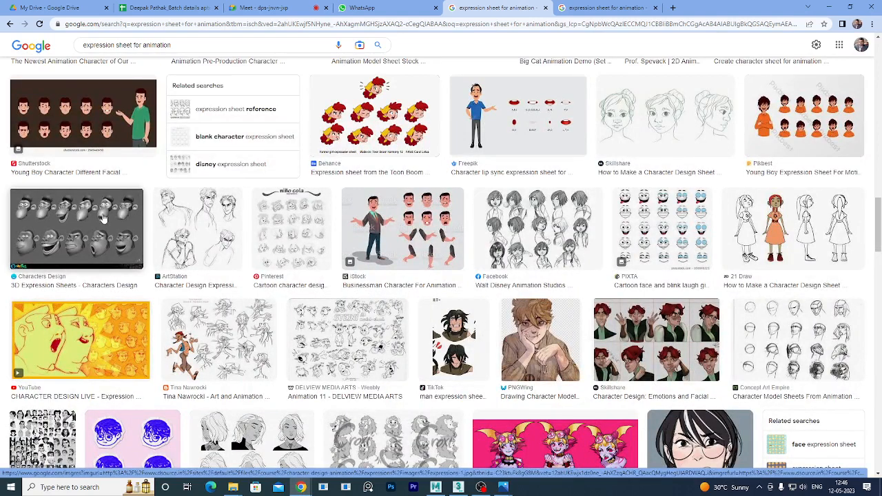
right_click(104, 219)
click(134, 228)
click(681, 10)
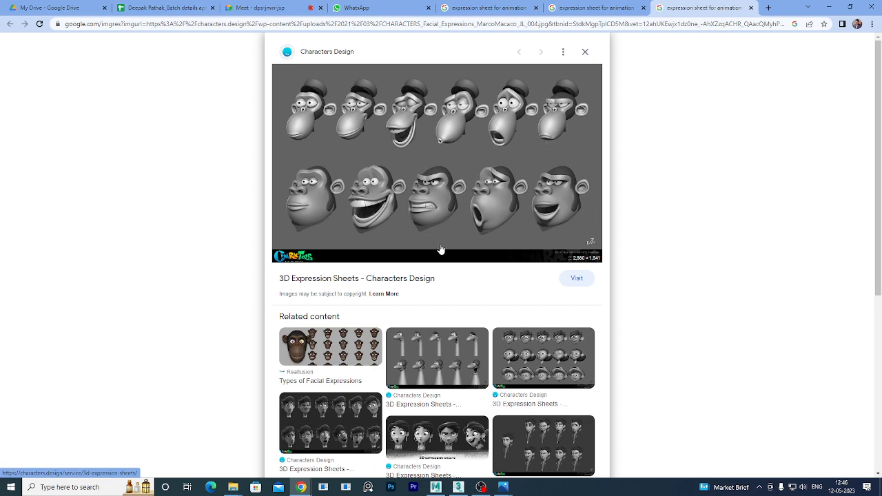
Open the related Characters Design sheet of a grey cartoon boy's head in fifteen expressions.
scroll(482, 242, down, 2)
click(550, 226)
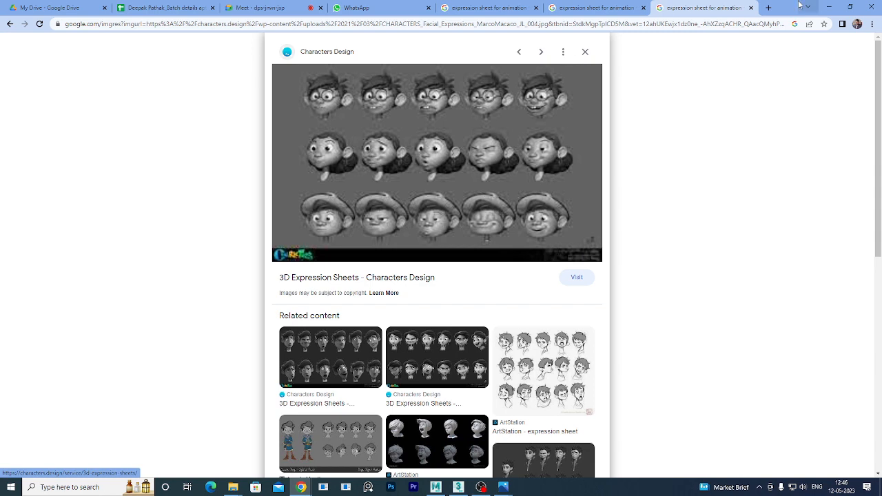
Minimize Chrome and the Maya Classes folder, restore 3ds Max, and snap it left.
click(829, 7)
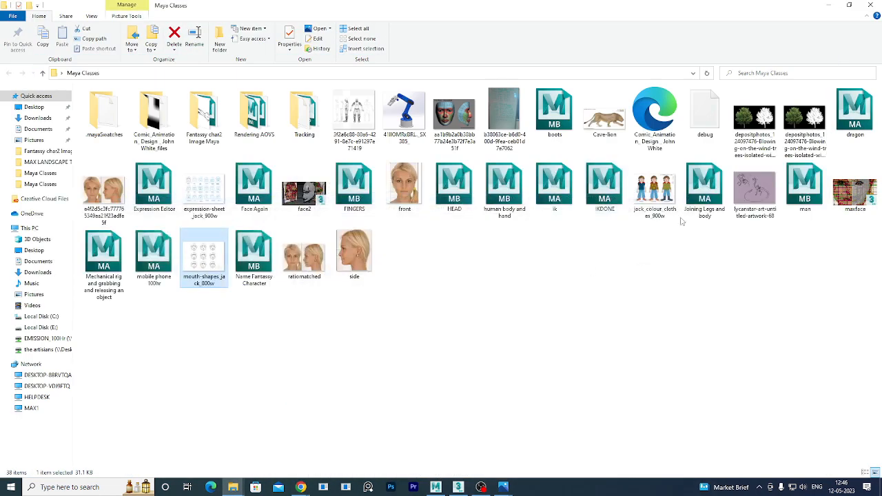
click(829, 6)
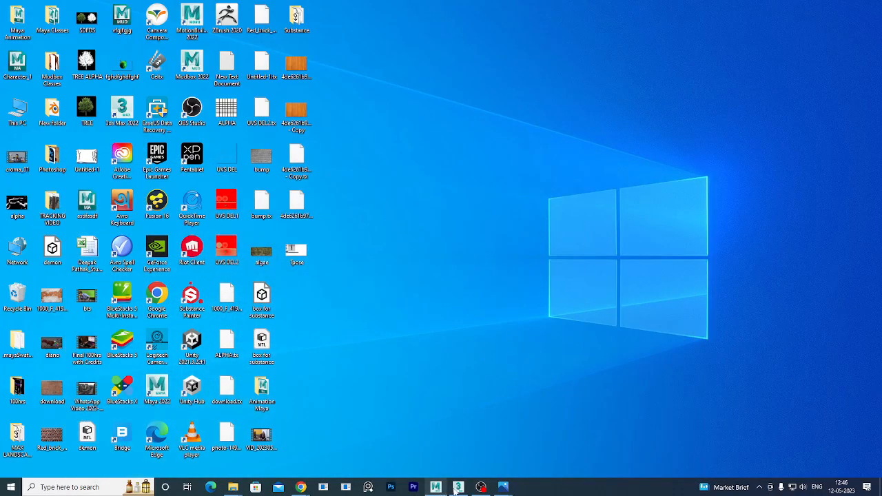
mouse_move(458, 487)
click(461, 419)
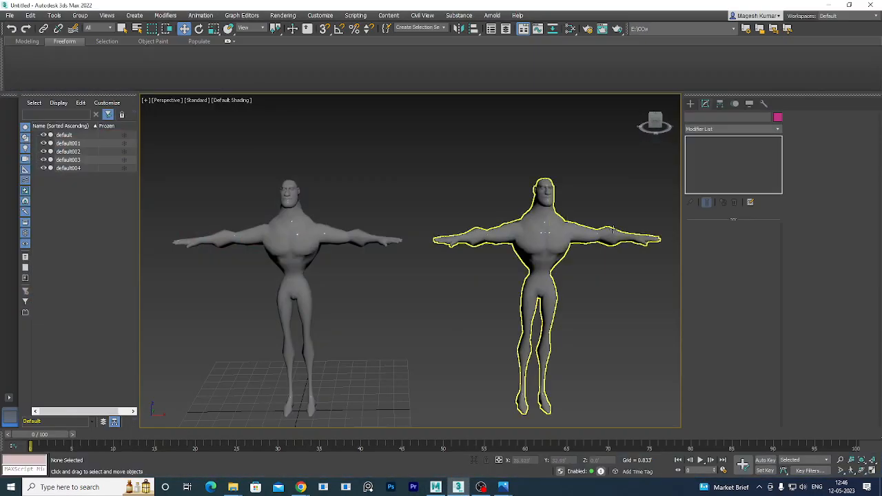
double_click(522, 3)
drag(654, 37, 3, 81)
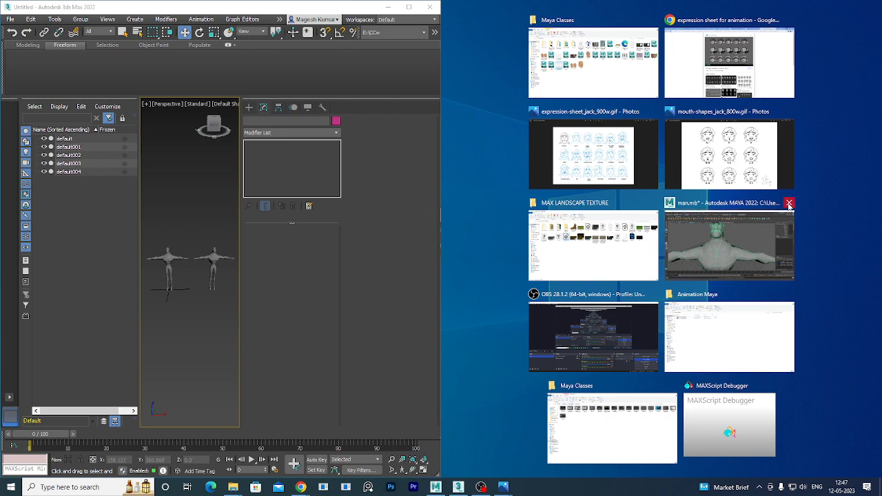
Close Maya without saving and open mouth-shapes_jack_800w.gif in Photos, snapped to the right half.
click(789, 204)
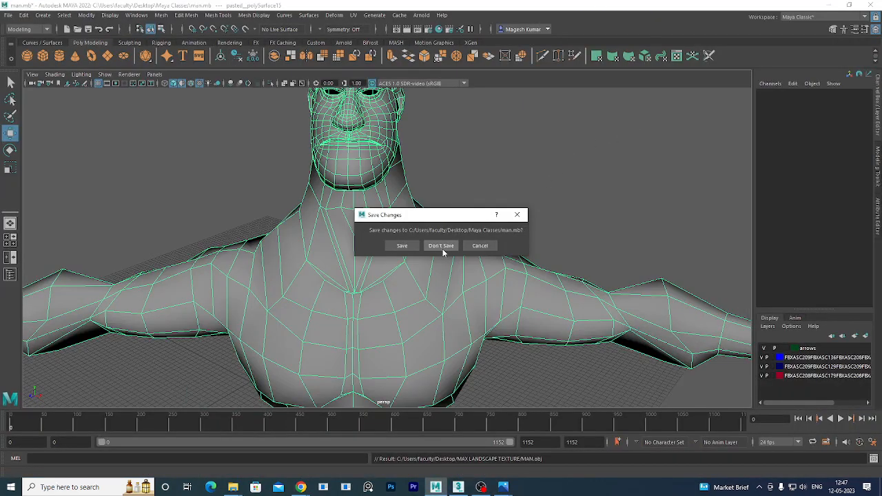
click(443, 248)
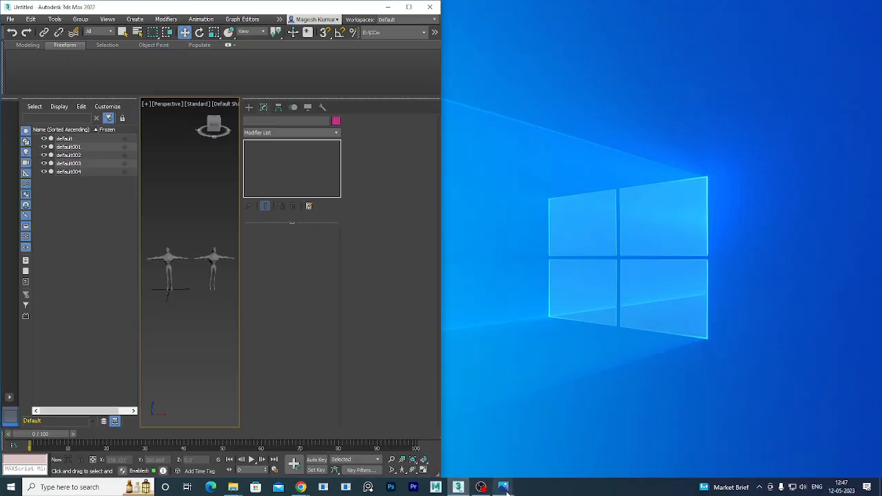
mouse_move(504, 487)
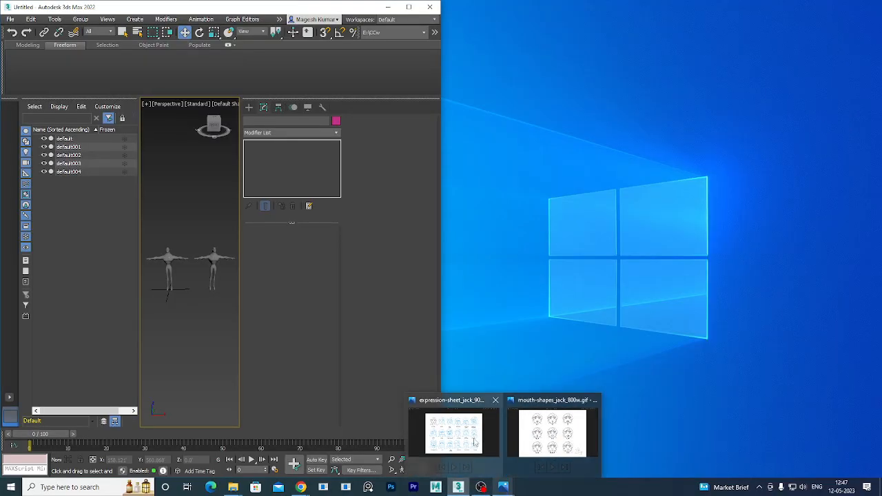
click(543, 418)
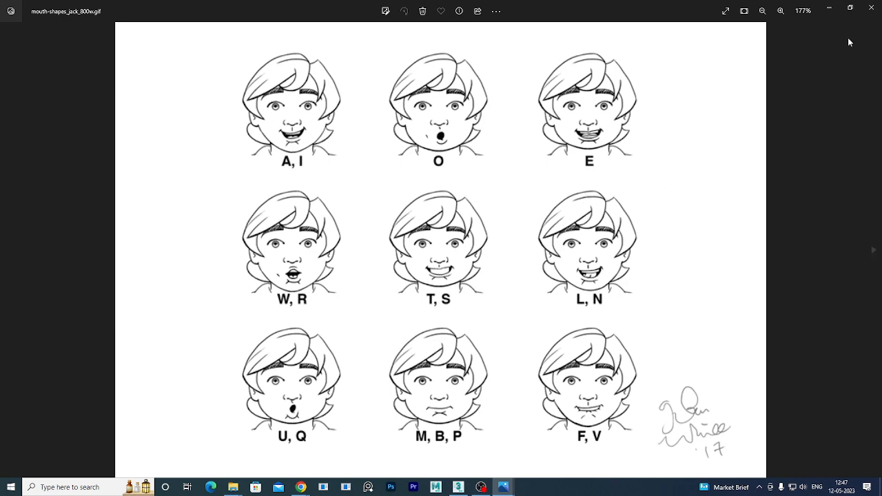
click(849, 7)
drag(451, 62, 880, 63)
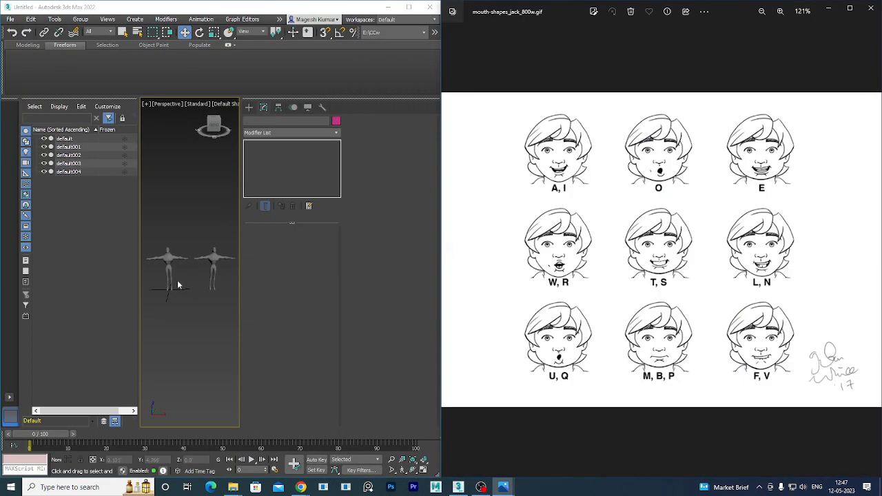
Select the right-hand character, resize the chart window, and minimize 3ds Max.
scroll(193, 292, up, 2)
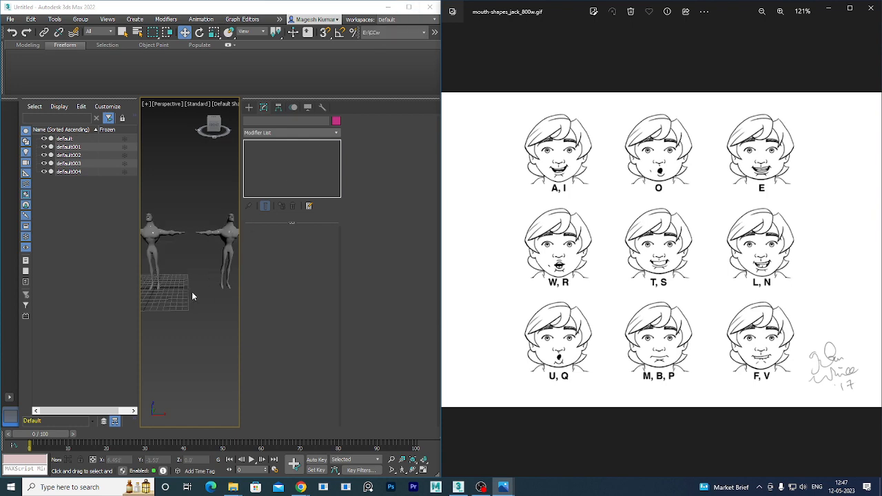
click(224, 256)
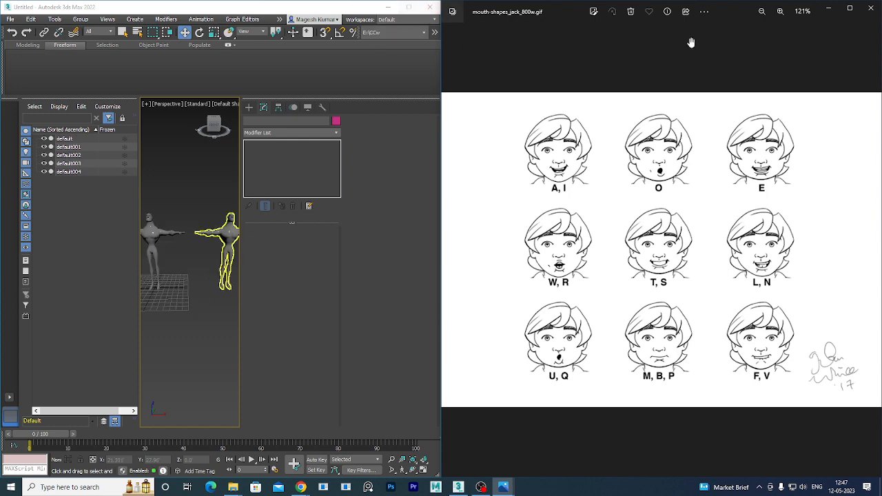
click(850, 9)
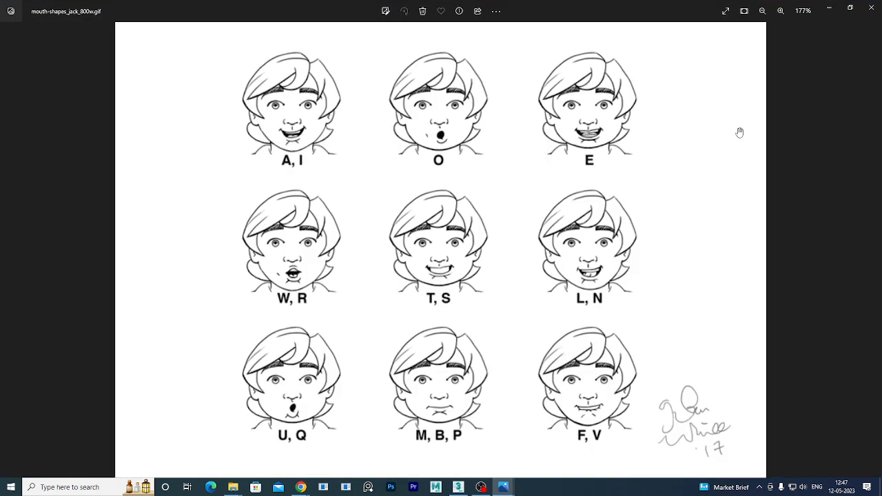
click(849, 9)
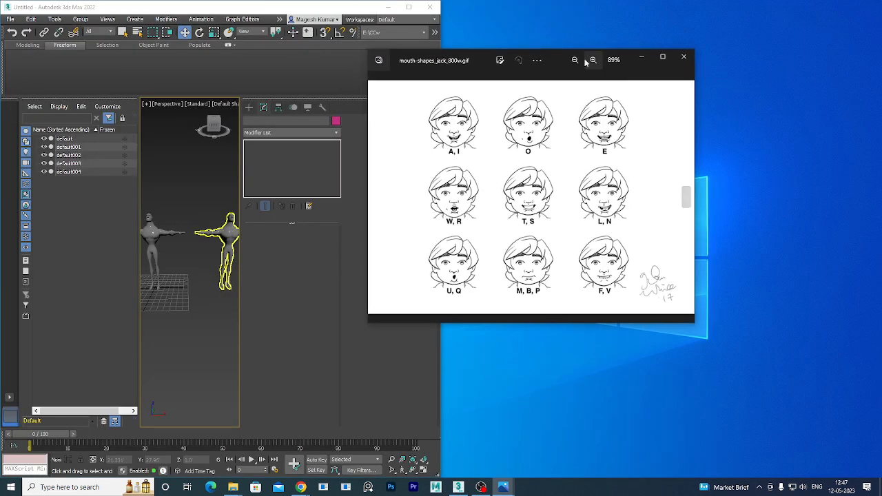
click(388, 8)
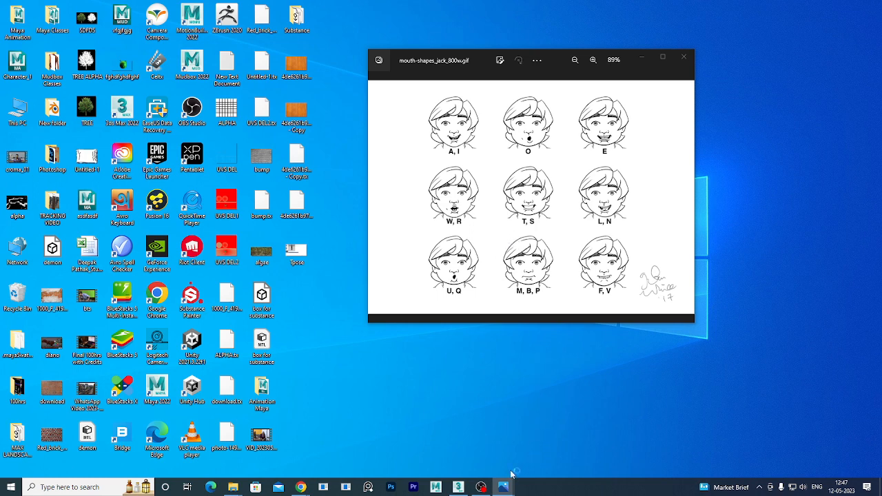
Launch PureRef and drag mouth-shapes_jack_800w from the Maya Classes folder onto the board.
click(369, 487)
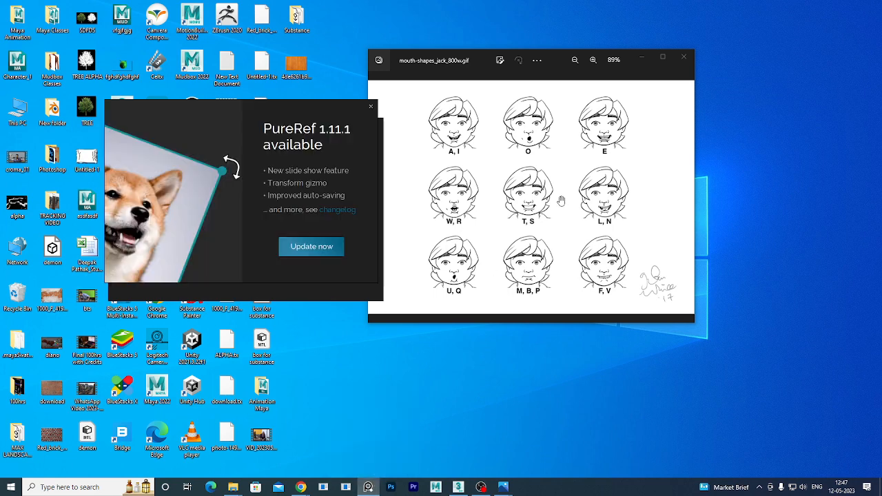
click(371, 107)
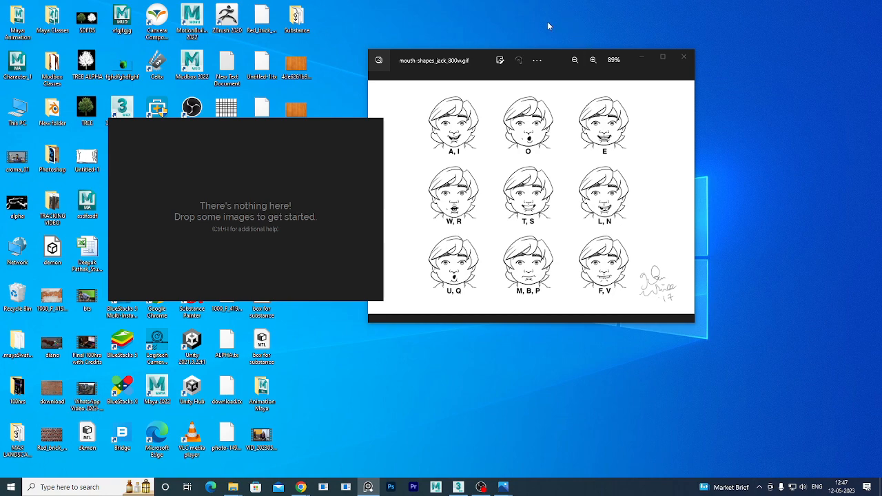
drag(445, 51, 589, 79)
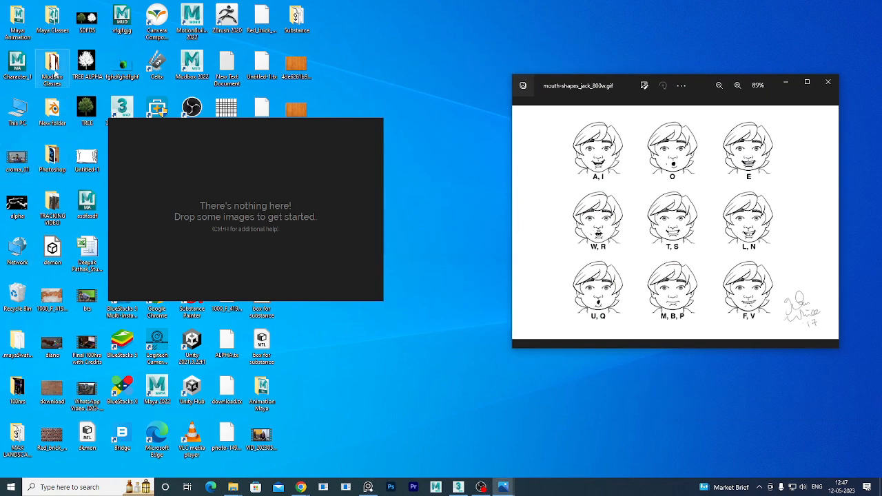
double_click(52, 20)
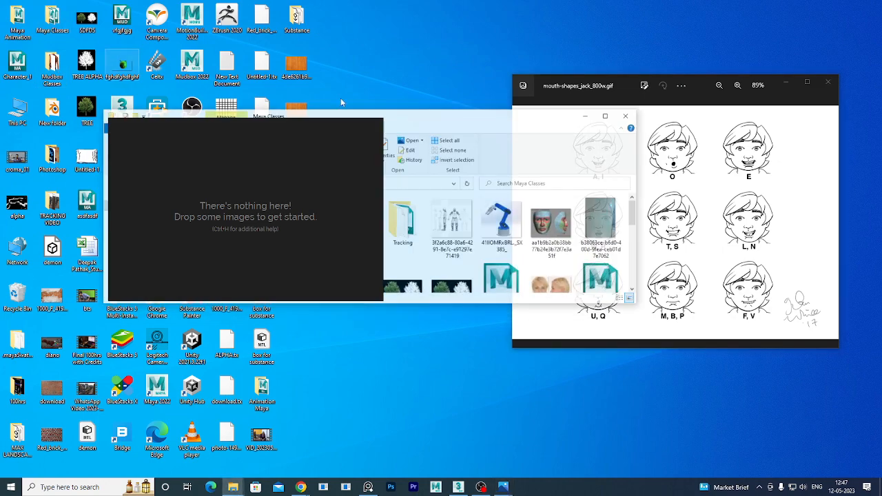
drag(475, 105, 743, 89)
scroll(648, 227, down, 5)
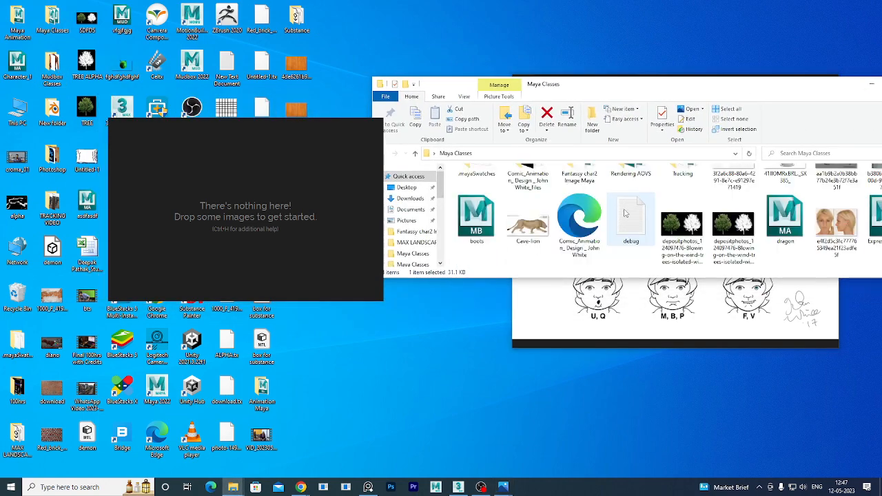
scroll(647, 229, down, 1)
scroll(649, 230, up, 1)
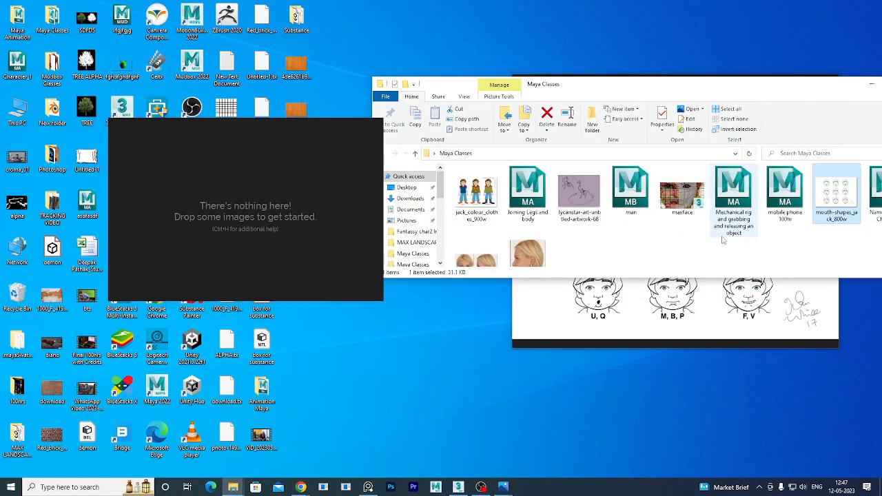
drag(829, 201, 274, 203)
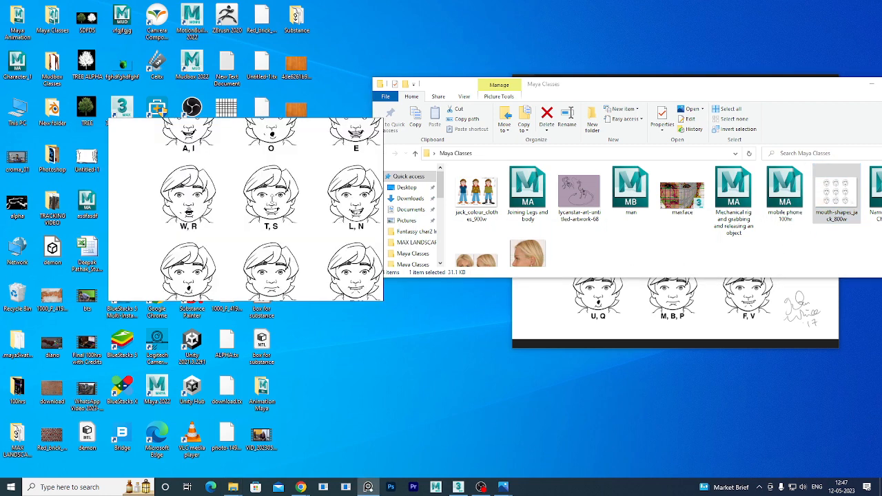
Close the Maya Classes folder and the Photos viewer, returning to 3ds Max.
drag(852, 89, 548, 144)
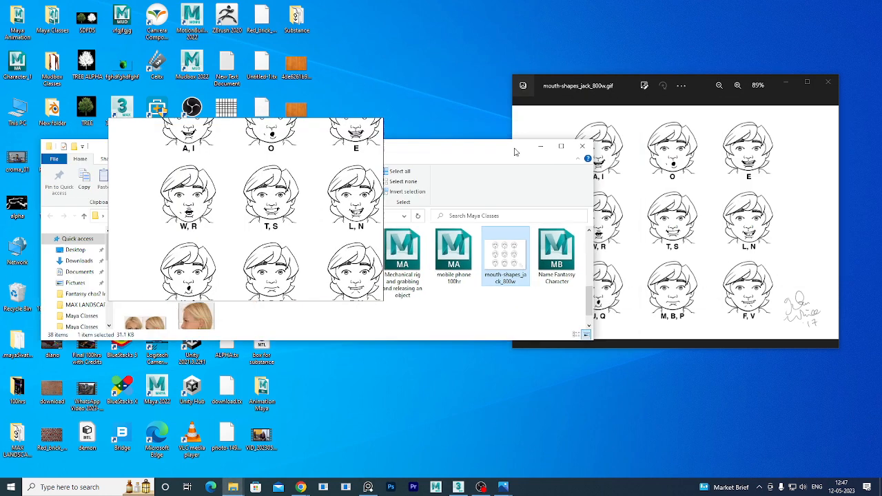
click(571, 142)
click(828, 84)
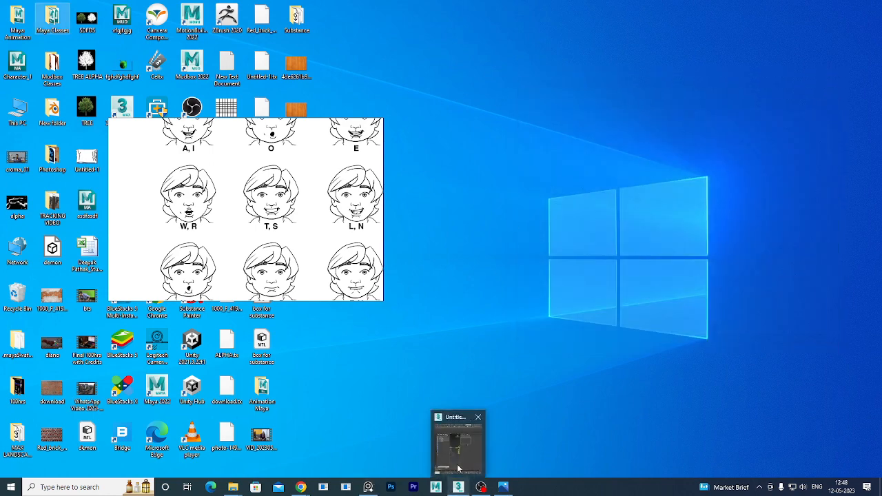
click(458, 445)
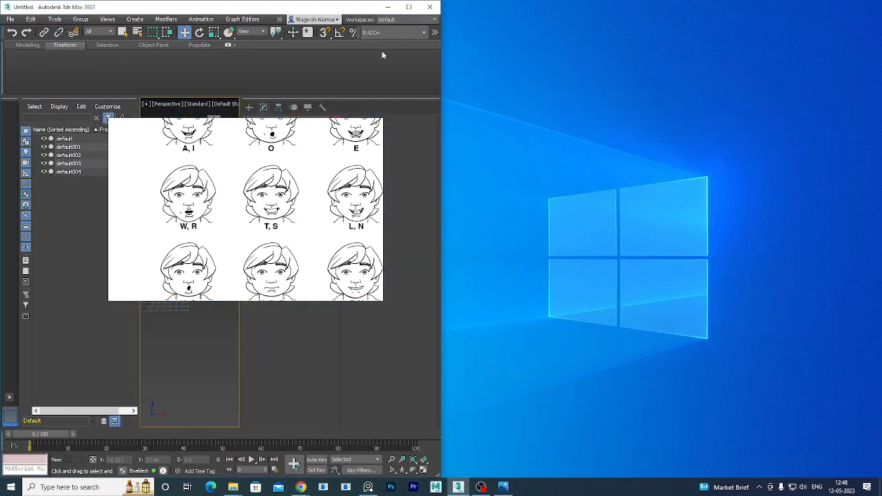
Maximize 3ds Max, move the mouth reference board lower right, and frame the right-hand character.
click(409, 7)
right_drag(282, 200, 832, 337)
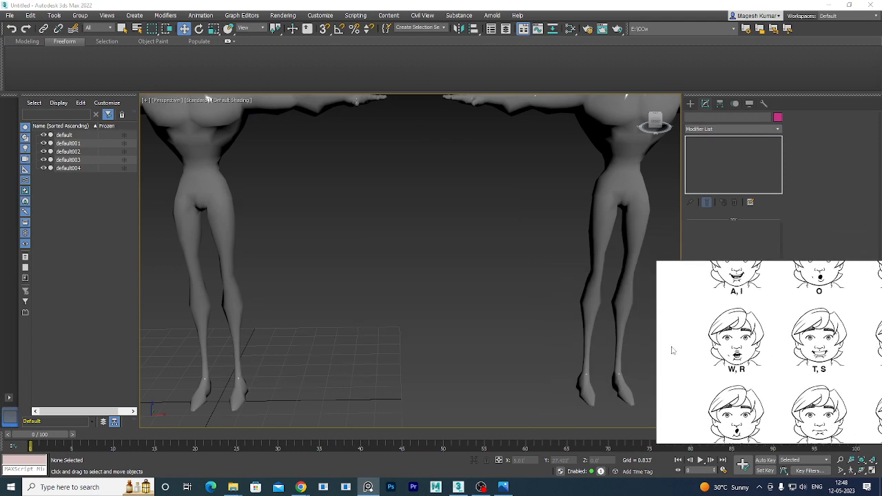
scroll(444, 317, down, 6)
click(491, 296)
key(z)
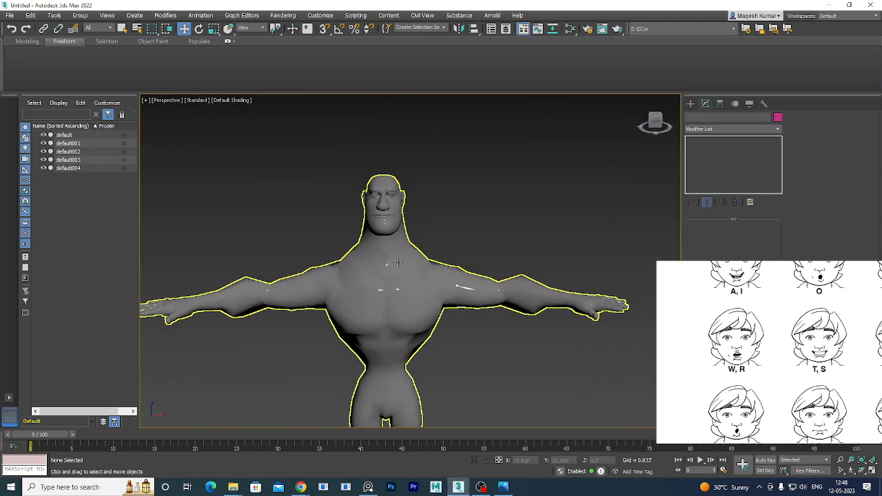
scroll(398, 262, up, 4)
click(403, 267)
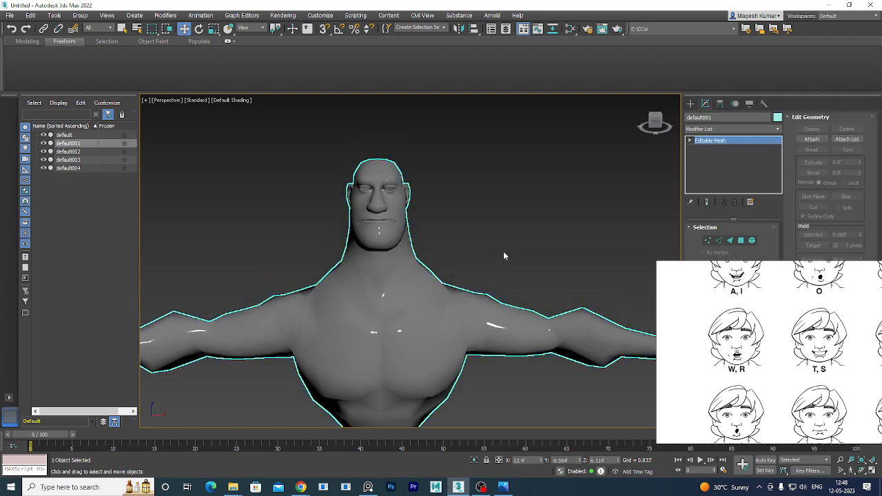
Pan across the row of figures, select the three together, then clear the selection.
scroll(503, 252, down, 5)
middle_drag(532, 296, 355, 268)
middle_drag(506, 286, 412, 295)
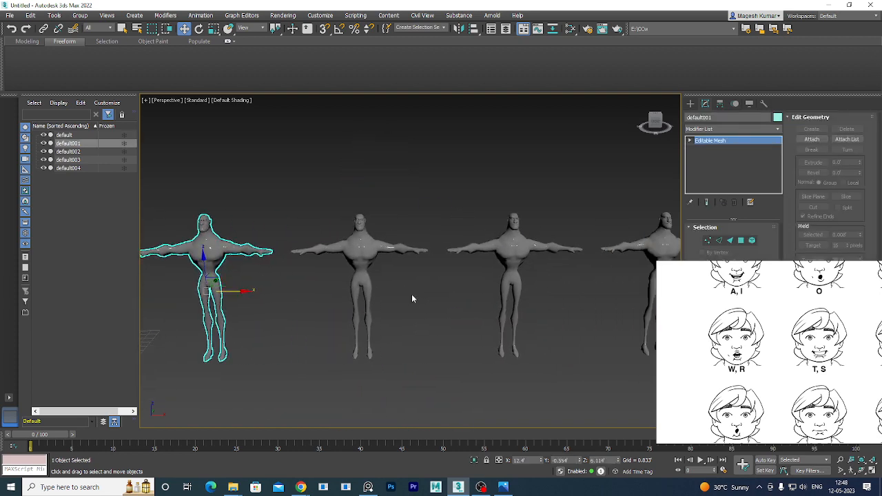
middle_drag(522, 290, 393, 314)
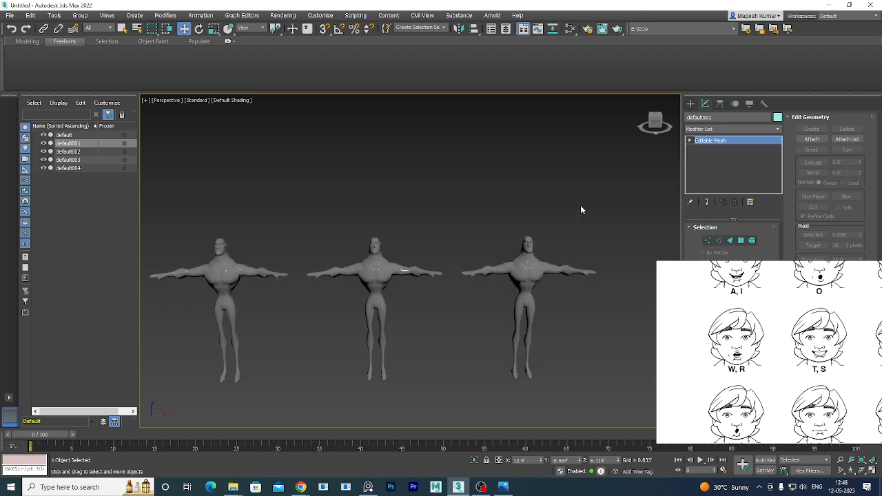
drag(597, 203, 290, 355)
middle_drag(492, 333, 368, 330)
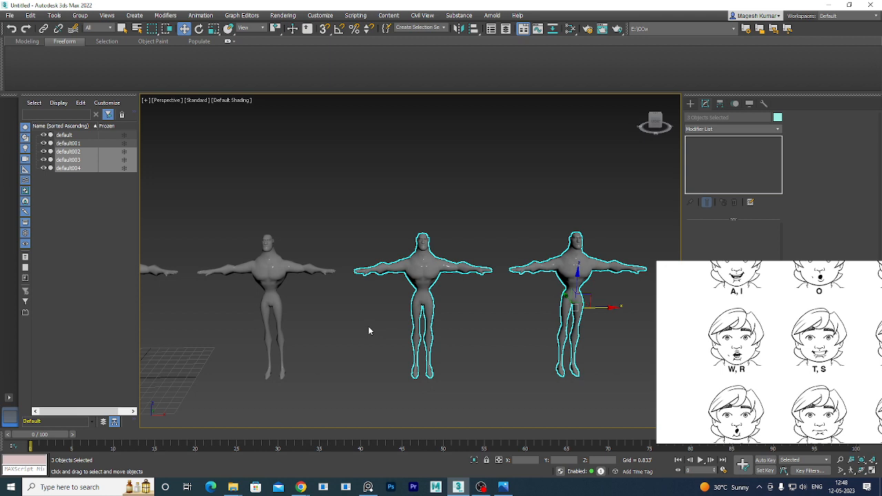
click(354, 232)
middle_drag(282, 291, 484, 291)
Convert the leftmost figure, default, to Editable Poly via the modifier stack's Convert To menu.
click(316, 290)
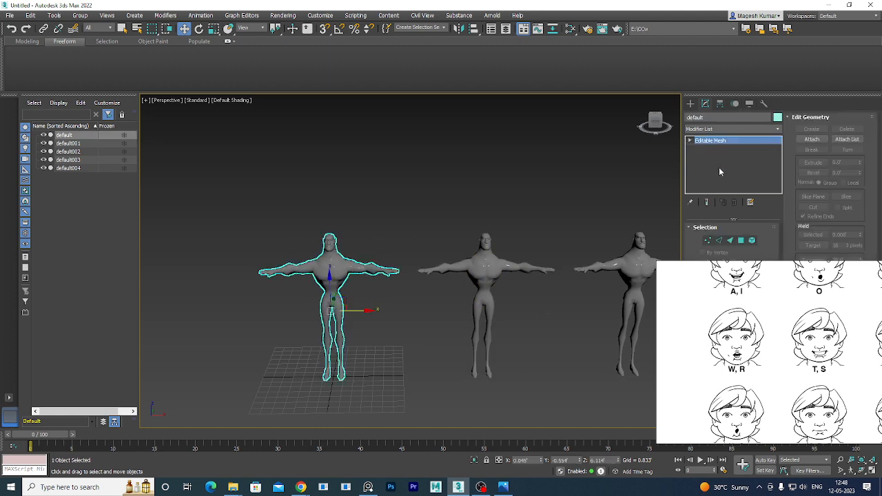
right_click(727, 142)
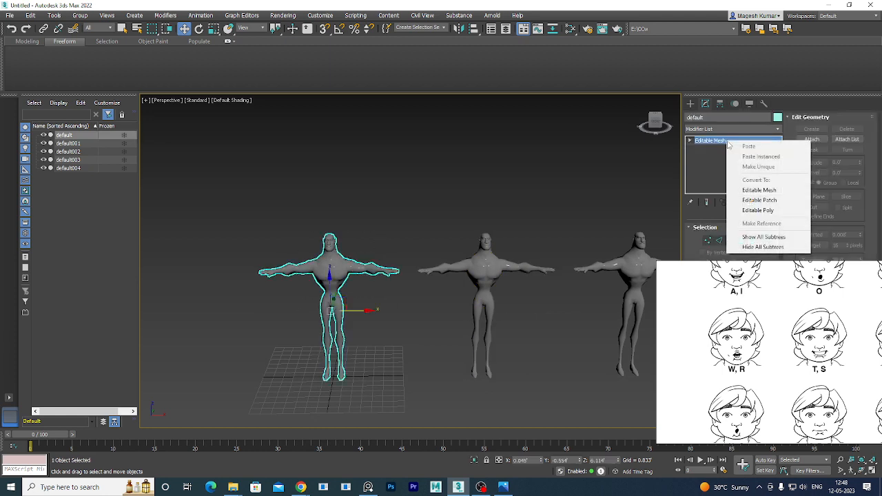
click(771, 210)
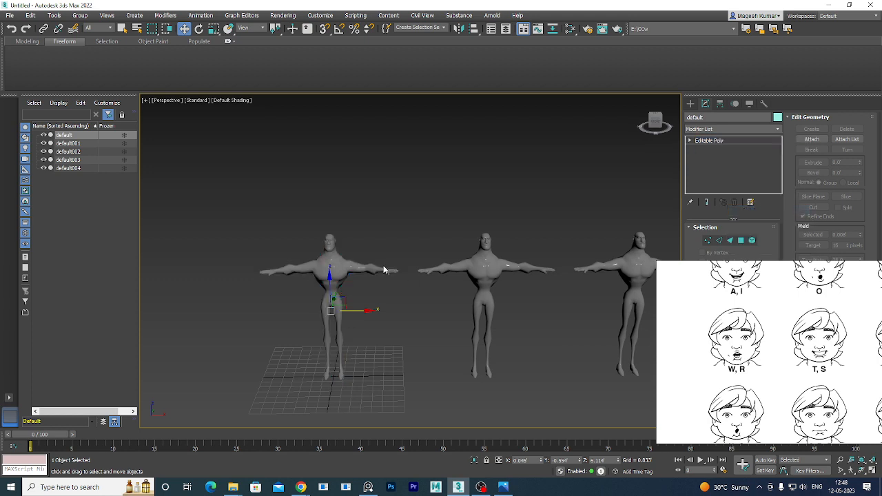
click(392, 233)
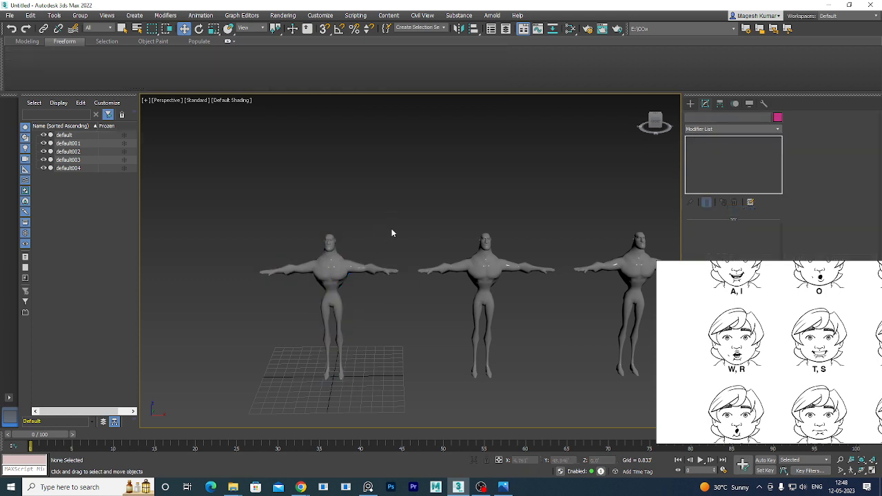
click(330, 269)
Turn on Edged Faces with F4 and zoom in on the first figure's head.
key(F4)
scroll(333, 267, up, 6)
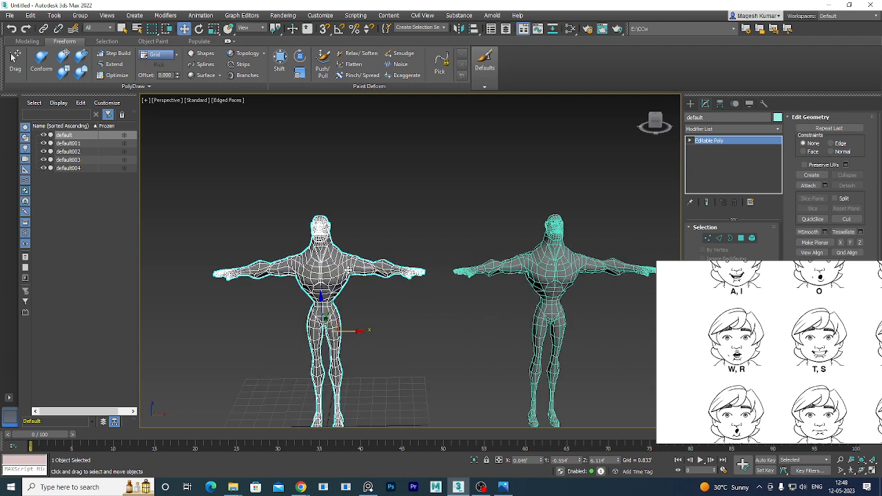
middle_drag(344, 245, 405, 266)
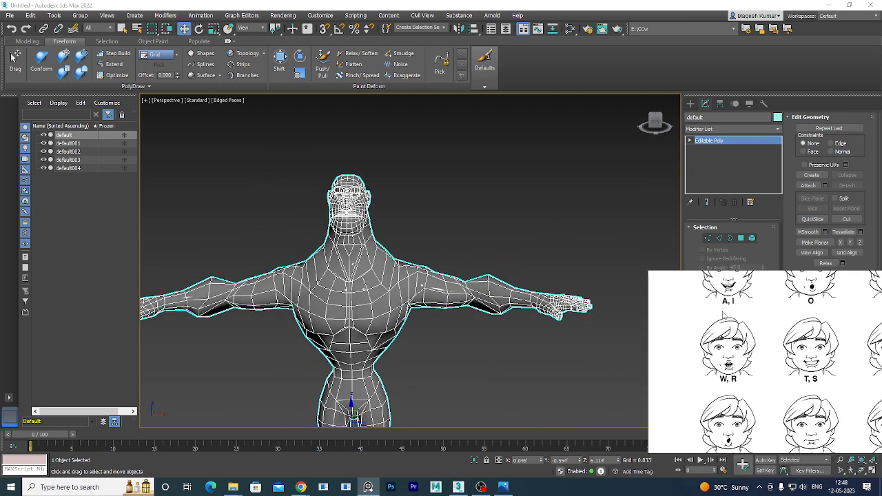
middle_drag(742, 357, 748, 349)
middle_drag(352, 317, 361, 261)
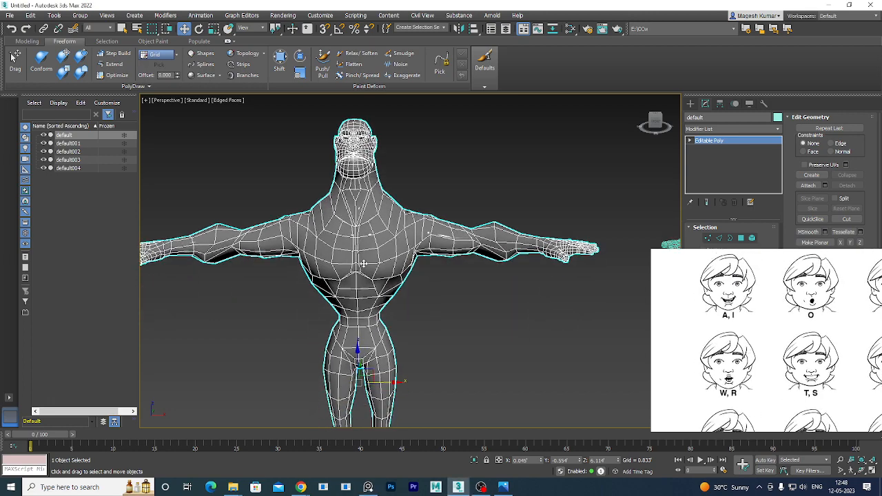
scroll(361, 262, down, 5)
middle_drag(399, 289, 200, 321)
scroll(355, 276, up, 6)
middle_drag(424, 283, 339, 294)
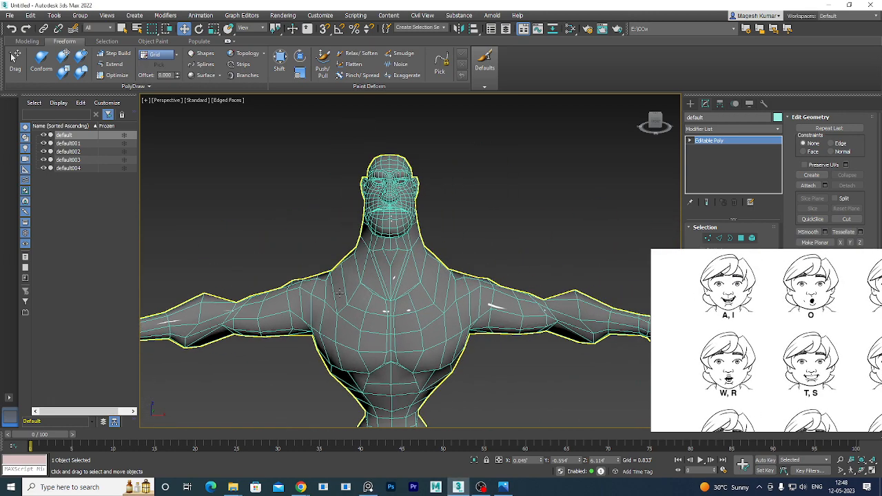
scroll(401, 248, up, 3)
middle_drag(401, 250, 405, 371)
scroll(402, 287, up, 3)
scroll(399, 270, up, 3)
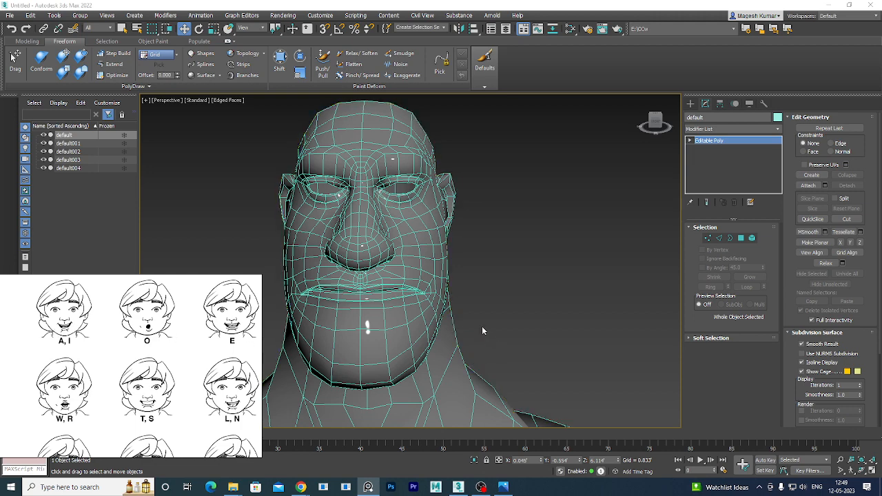
Select the second figure, default001, frame it with Z, and zoom to its face.
alt+middle_drag(461, 336, 439, 346)
scroll(467, 322, down, 8)
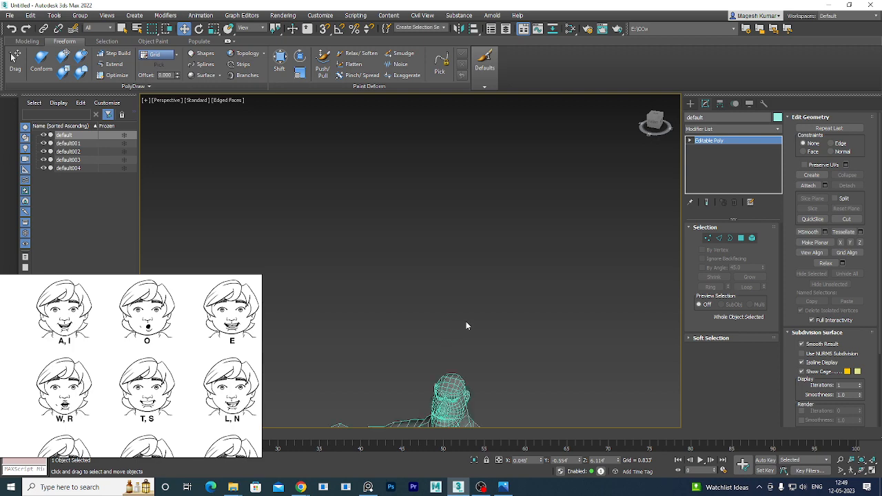
click(469, 369)
key(z)
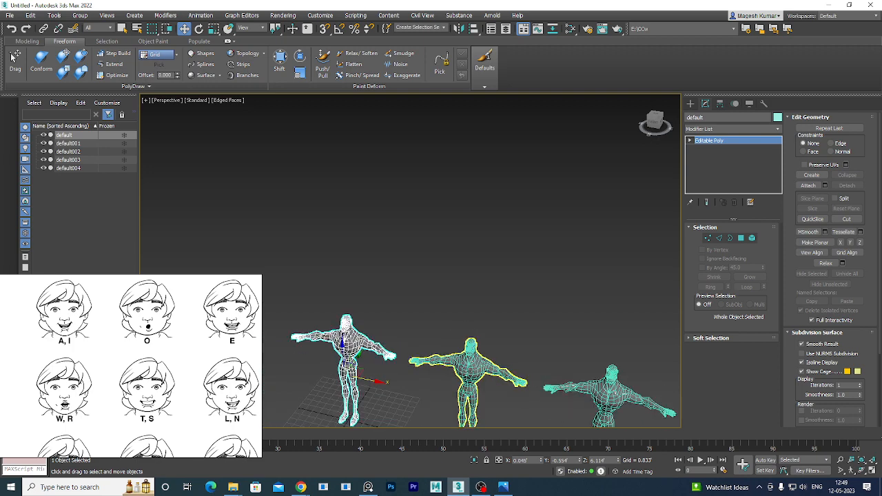
scroll(516, 321, up, 5)
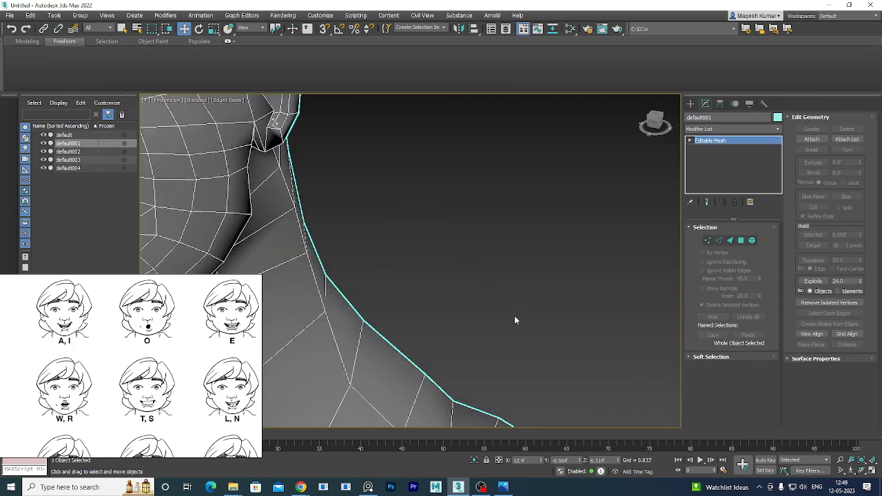
scroll(513, 321, down, 3)
alt+middle_drag(511, 321, 493, 329)
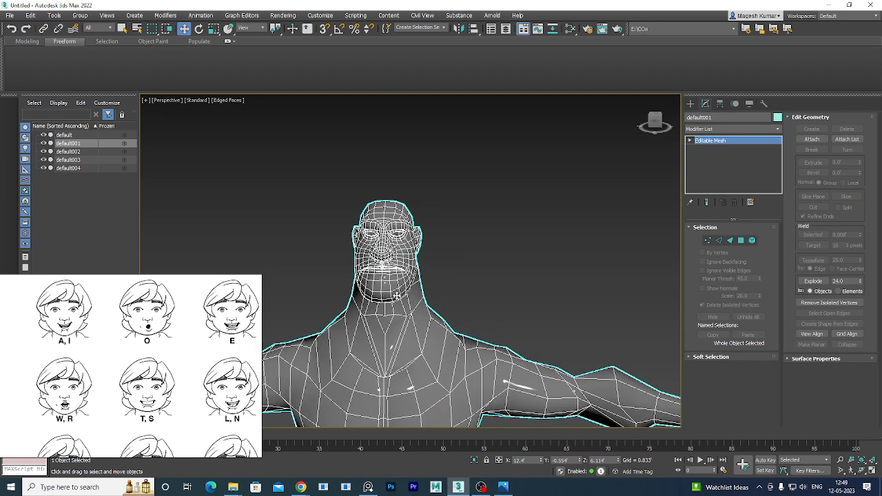
scroll(385, 295, up, 2)
scroll(386, 295, up, 2)
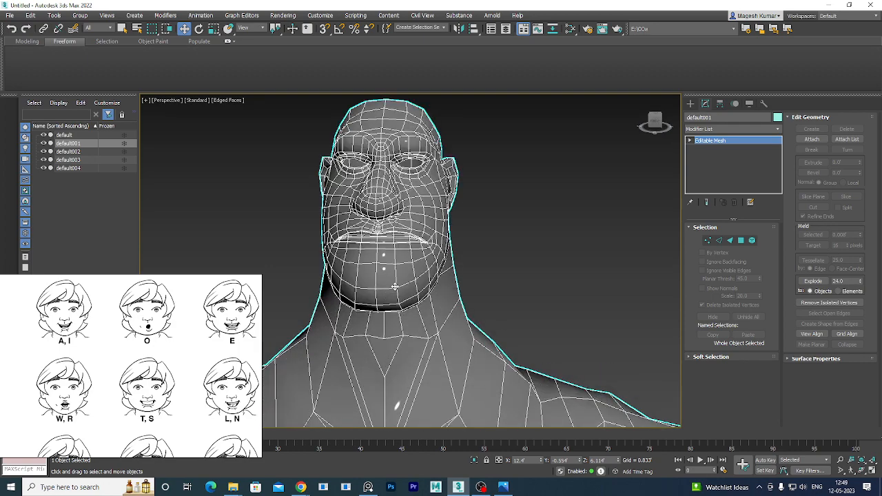
middle_drag(399, 291, 452, 353)
scroll(437, 321, up, 3)
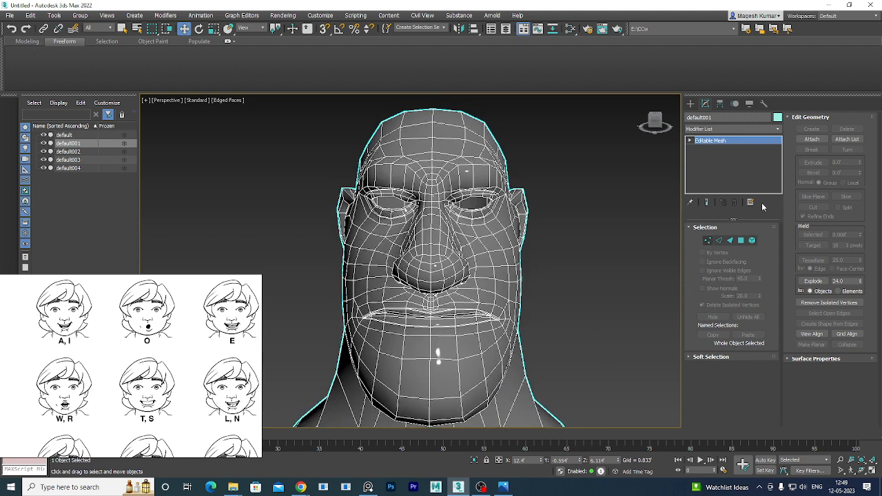
Convert default001 from Editable Mesh to Editable Poly and enter Vertex sub-object mode.
key(1)
right_click(743, 142)
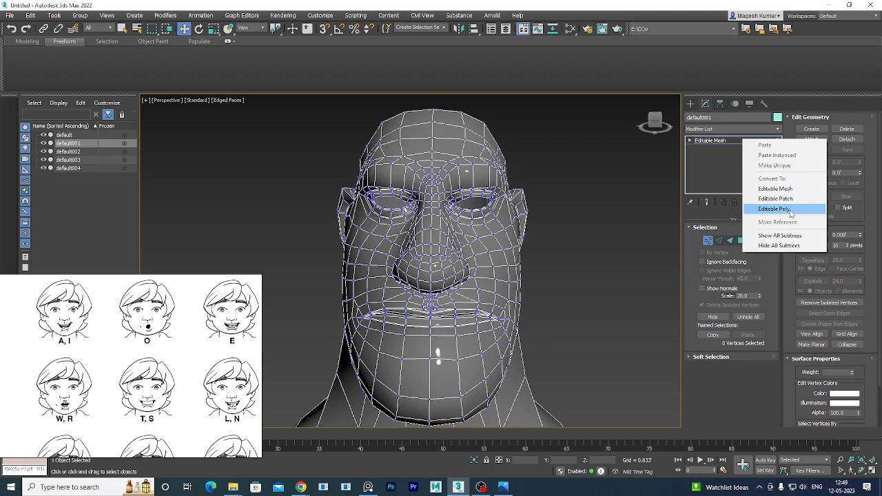
click(790, 214)
alt+middle_drag(595, 344, 501, 277)
click(708, 238)
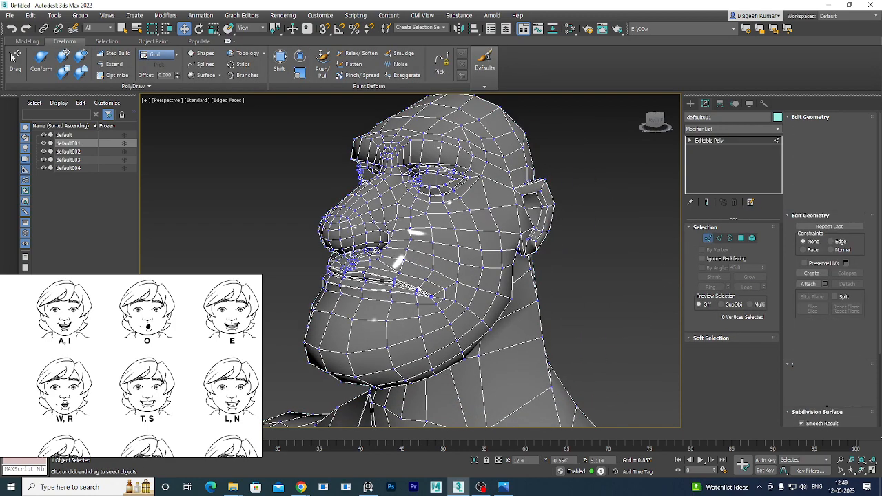
mouse_move(477, 281)
middle_down()
mouse_move(522, 231)
mouse_move(473, 281)
middle_up()
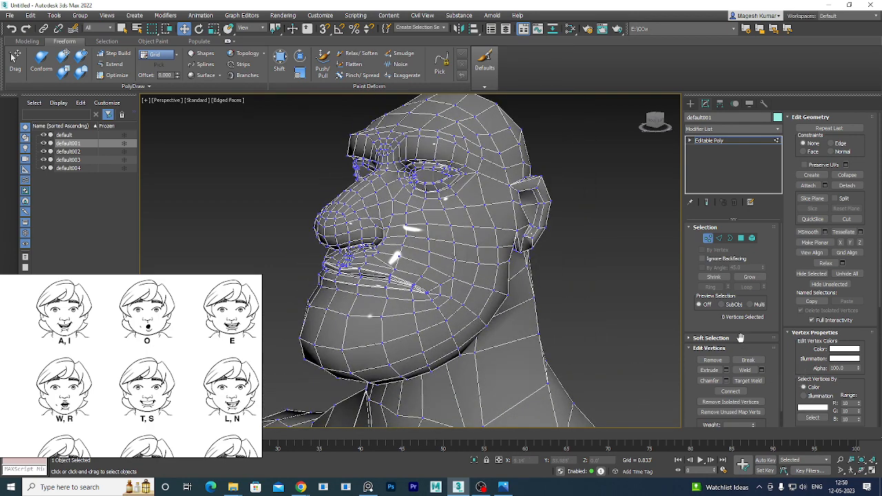
Enable Use Soft Selection and select a mouth-corner vertex on default001.
click(740, 337)
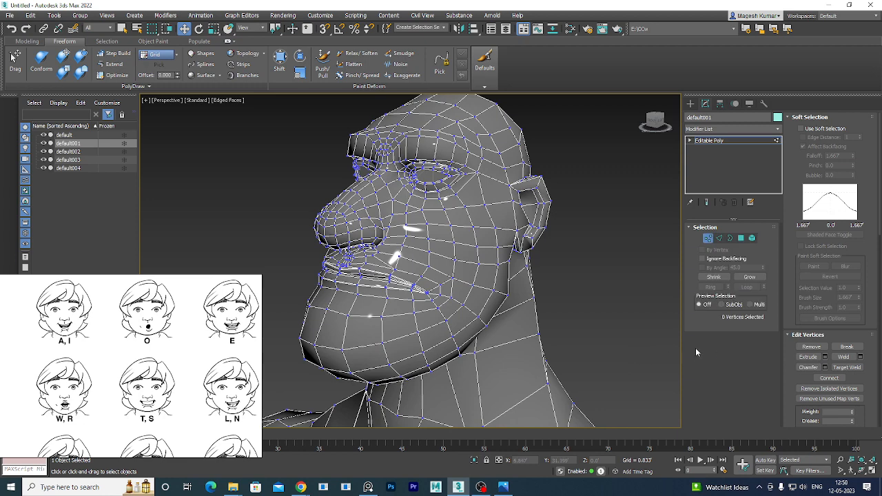
click(824, 128)
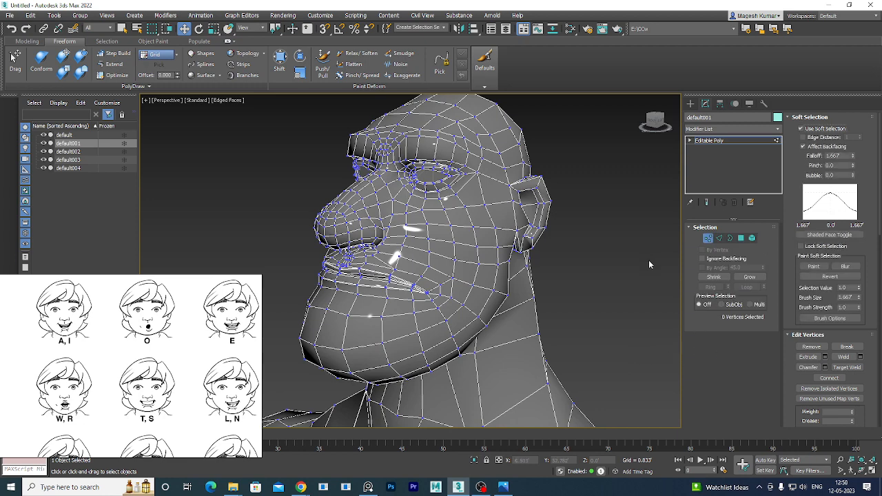
alt+middle_drag(428, 307, 487, 305)
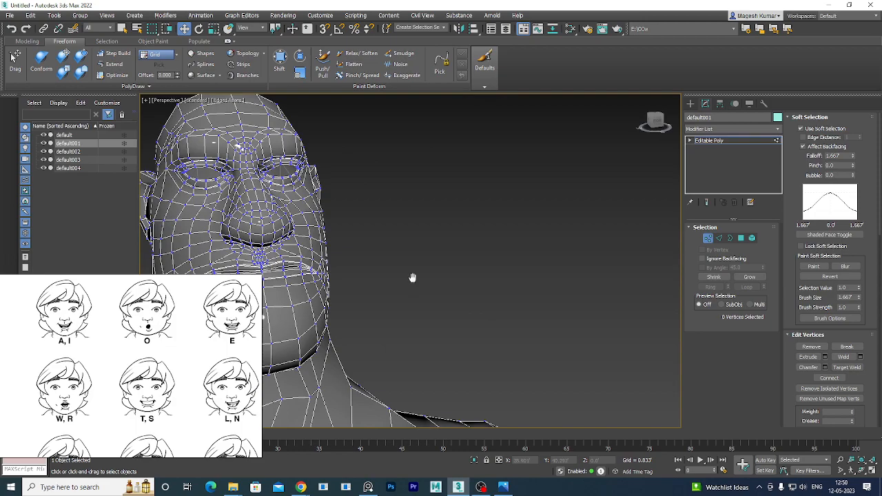
alt+middle_drag(412, 278, 518, 284)
alt+middle_drag(547, 343, 481, 332)
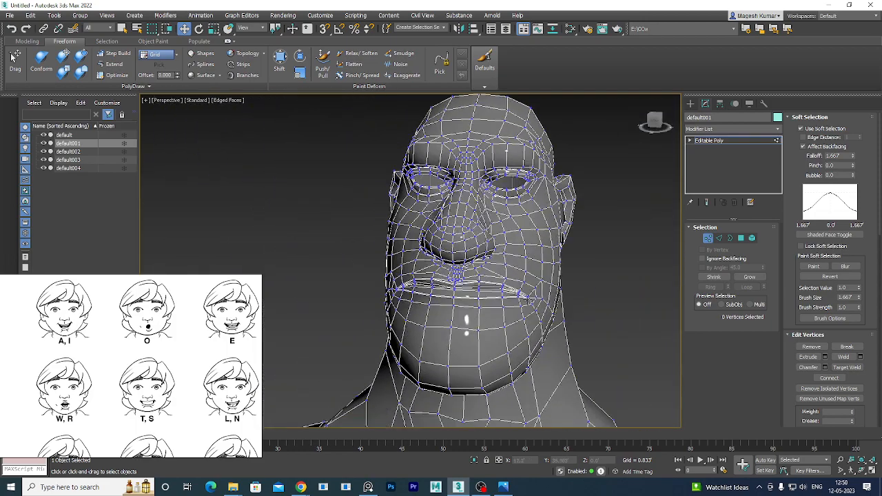
click(527, 296)
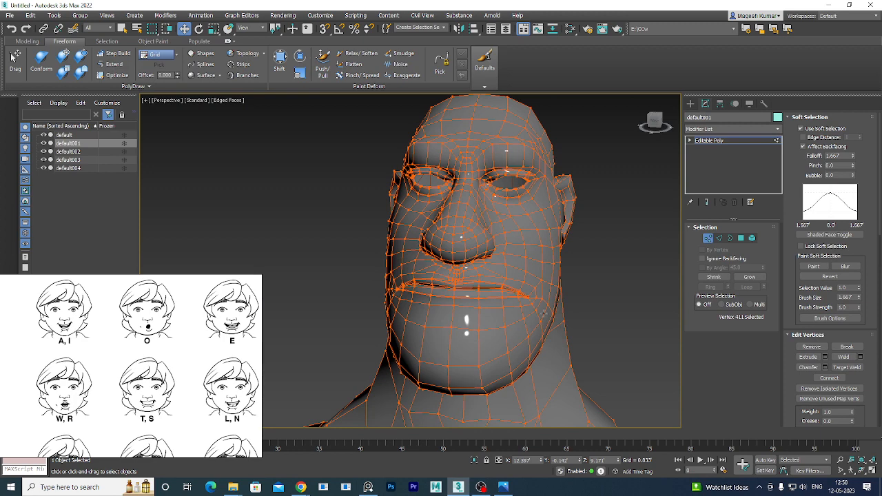
Frame the selection and shrink the soft-selection Falloff to 0.033.
key(z)
scroll(440, 141, up, 10)
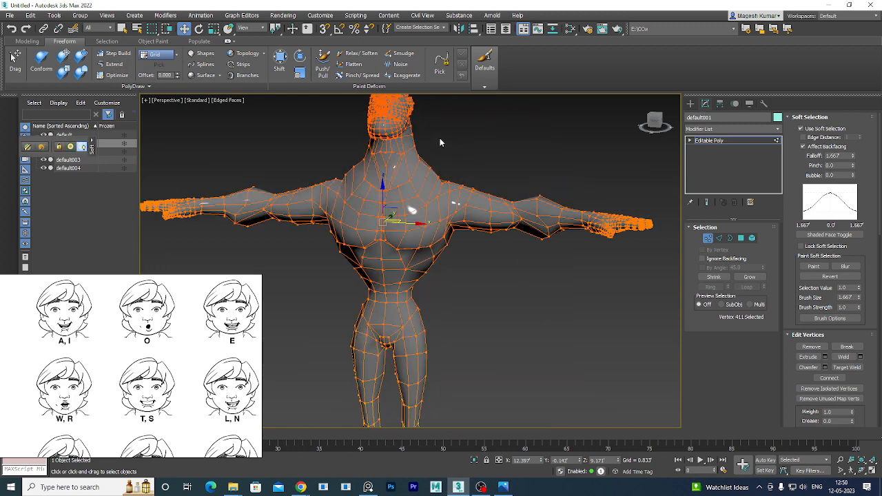
scroll(423, 261, down, 8)
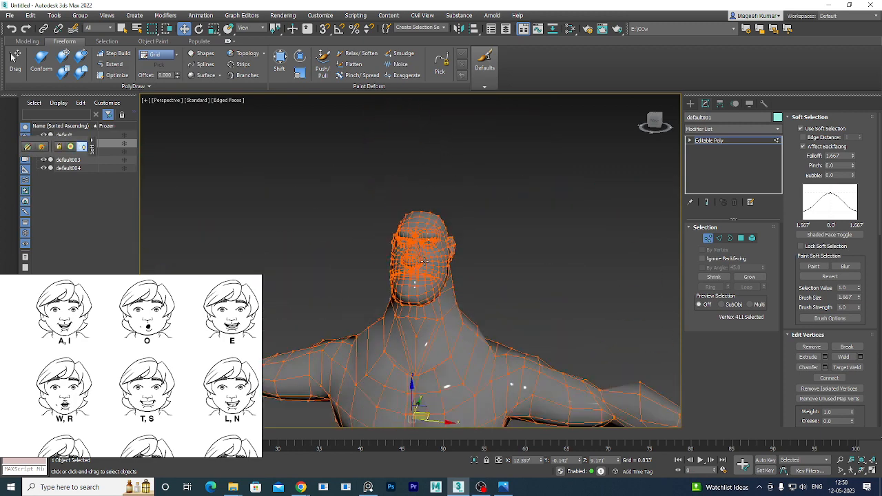
scroll(439, 278, up, 3)
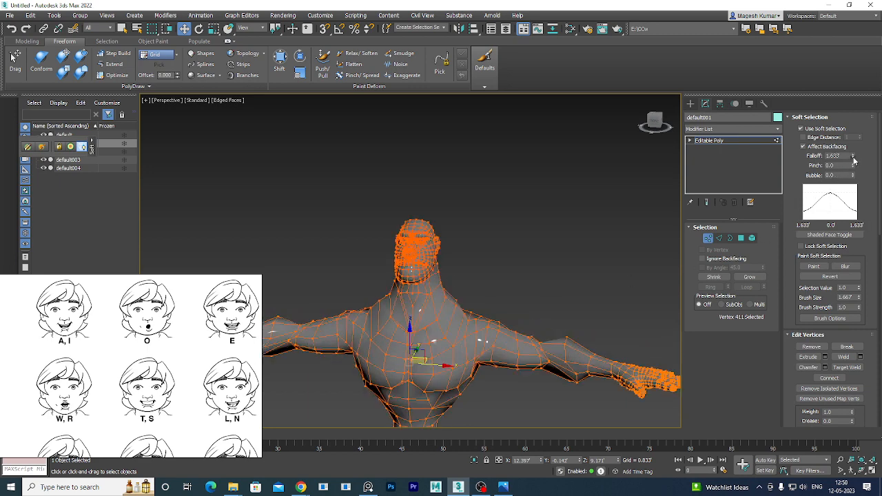
drag(854, 160, 848, 203)
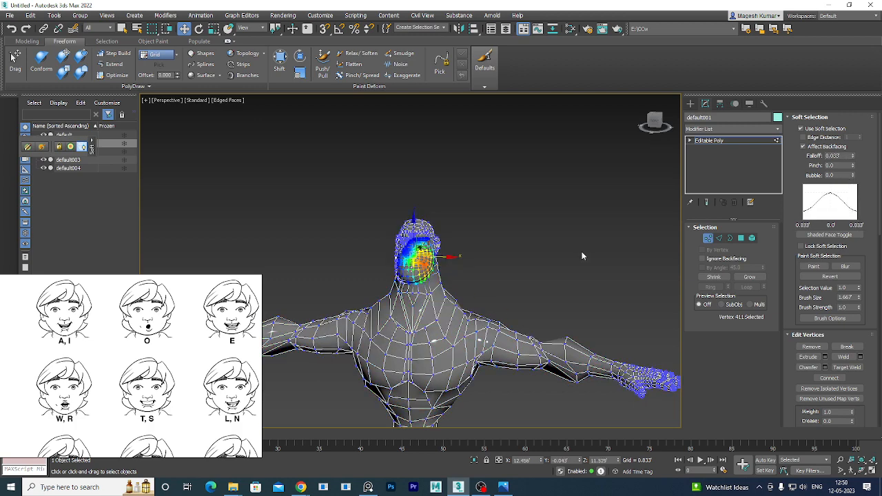
Maximize the Left view, zoom to the mouth and marquee-select the 34 mouth-corner vertices.
scroll(423, 222, up, 5)
scroll(425, 245, up, 3)
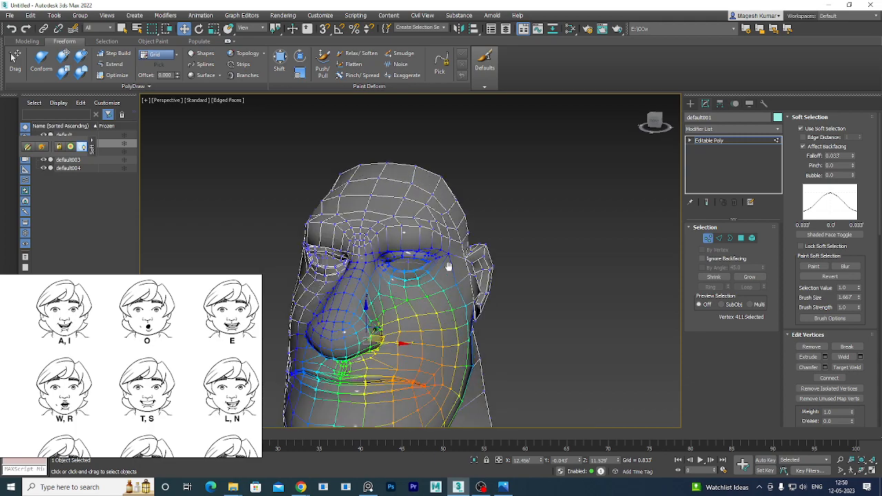
scroll(448, 268, up, 2)
alt+middle_drag(518, 289, 463, 305)
scroll(508, 297, up, 4)
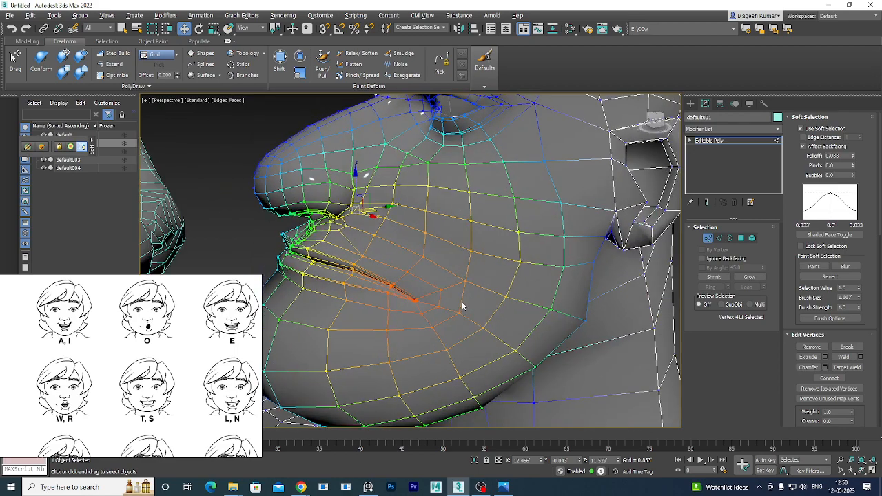
key(alt+w)
right_click(354, 312)
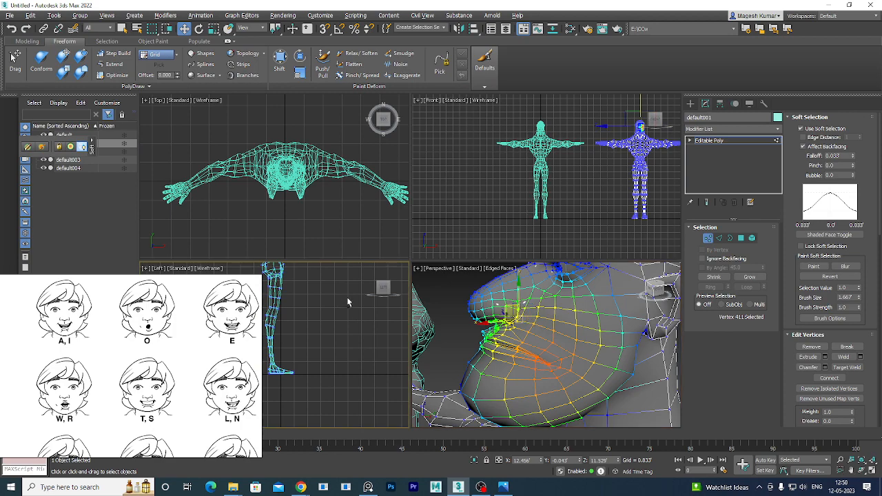
key(alt+w)
scroll(440, 314, down, 2)
scroll(377, 307, up, 10)
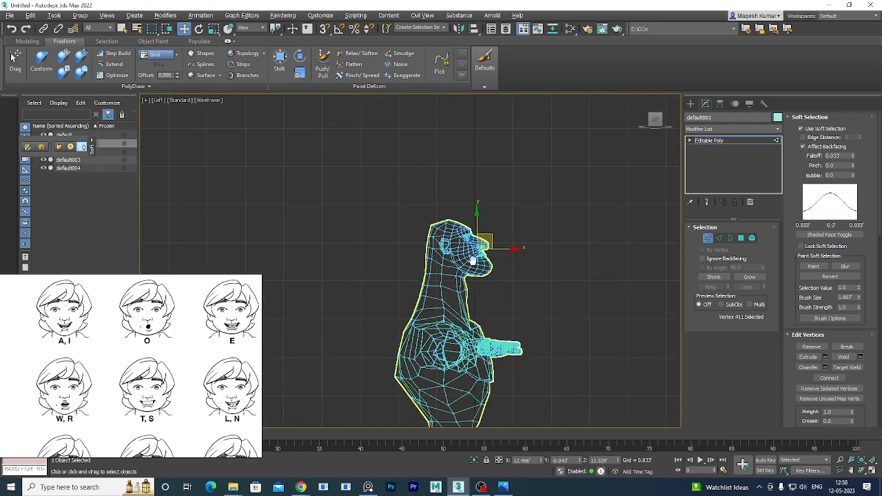
scroll(481, 248, up, 4)
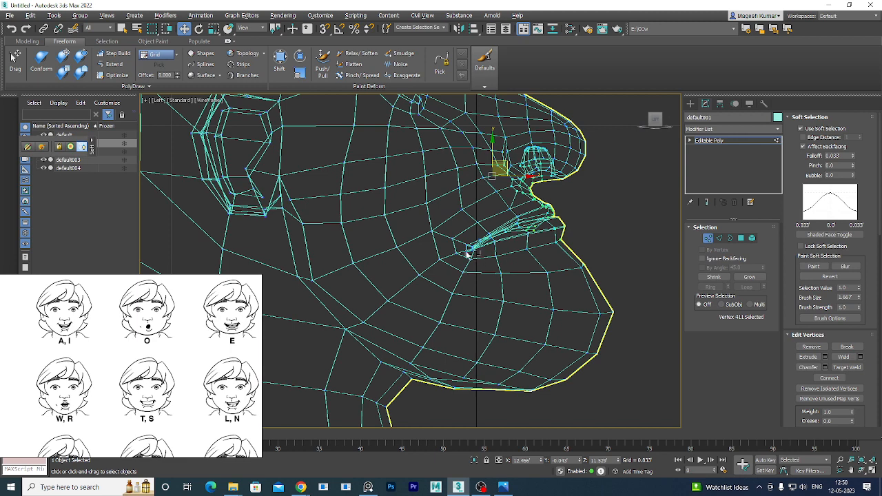
drag(458, 240, 456, 237)
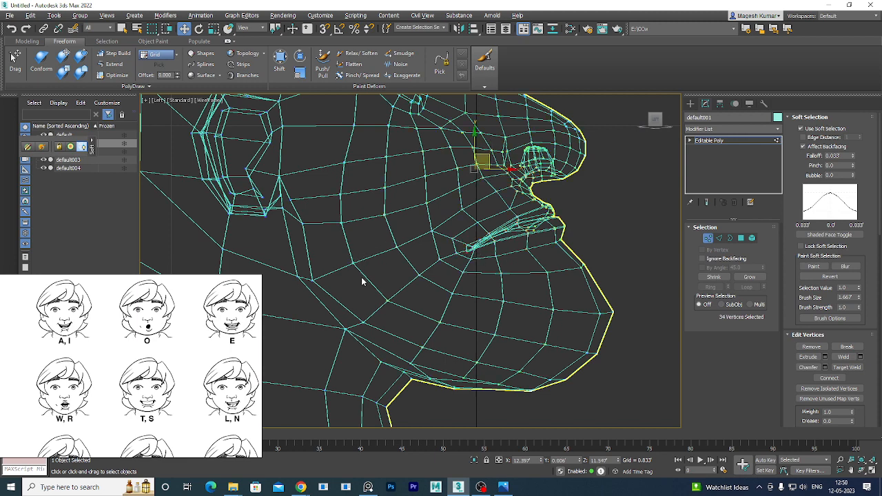
In the maximized Perspective view, set the Soft Selection Falloff to 0.001.
key(alt+w)
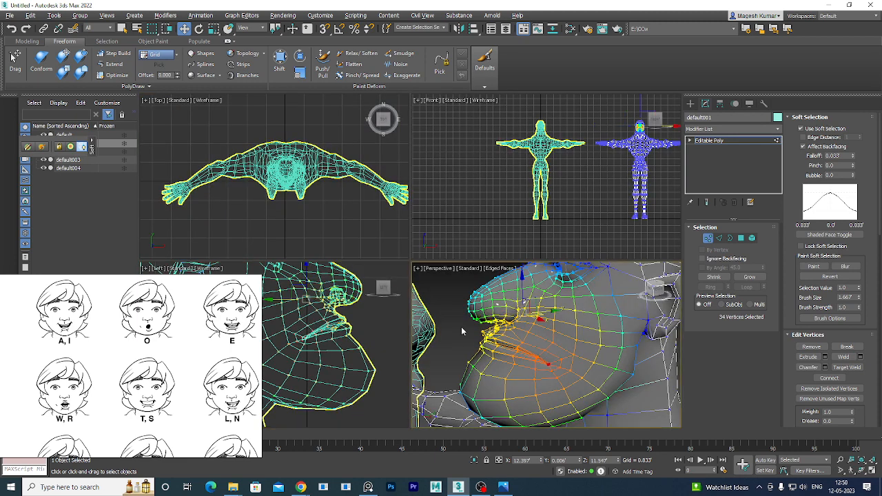
key(alt+w)
scroll(468, 320, down, 8)
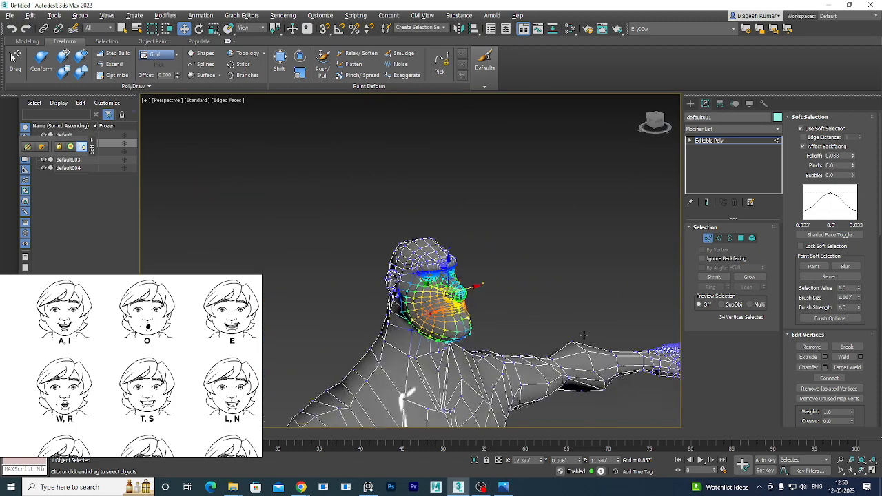
alt+middle_drag(584, 335, 476, 326)
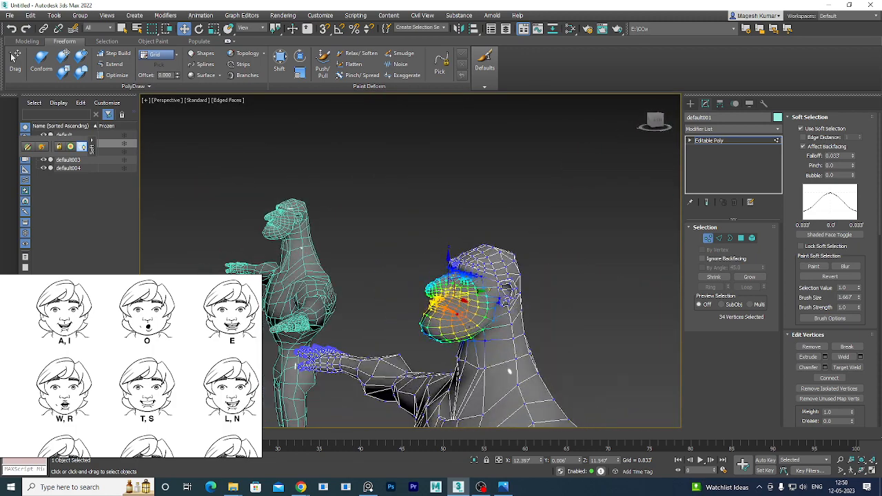
scroll(462, 317, up, 5)
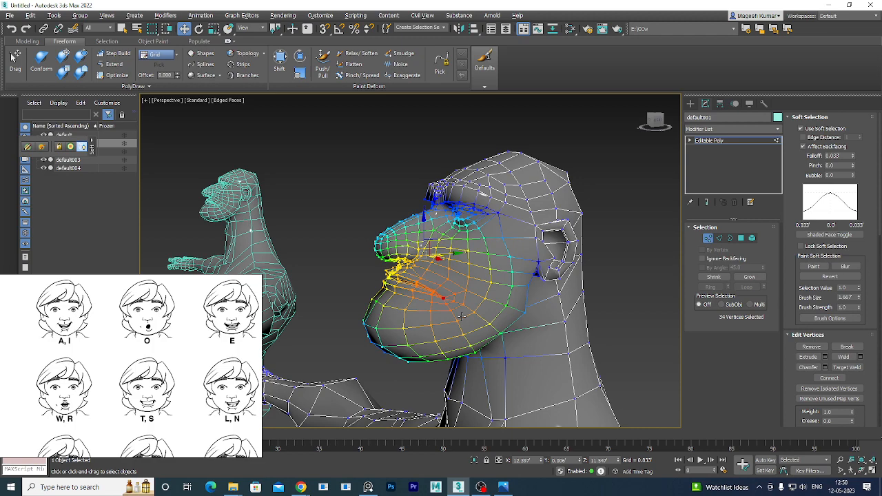
scroll(462, 317, up, 3)
scroll(476, 304, up, 4)
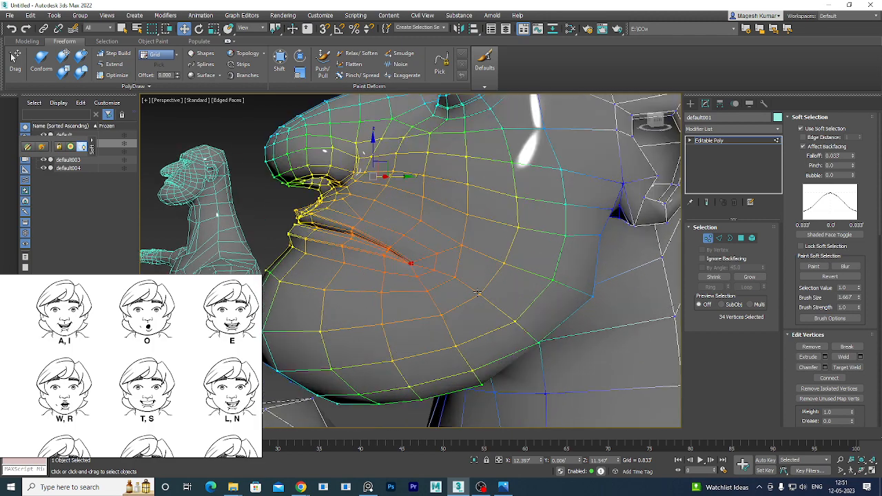
alt+middle_drag(476, 293, 455, 306)
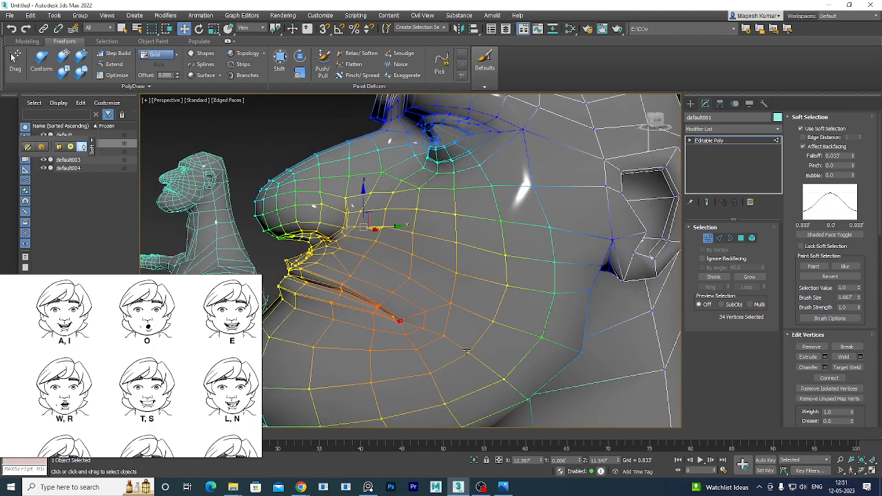
click(853, 157)
text(0.001)
key(Return)
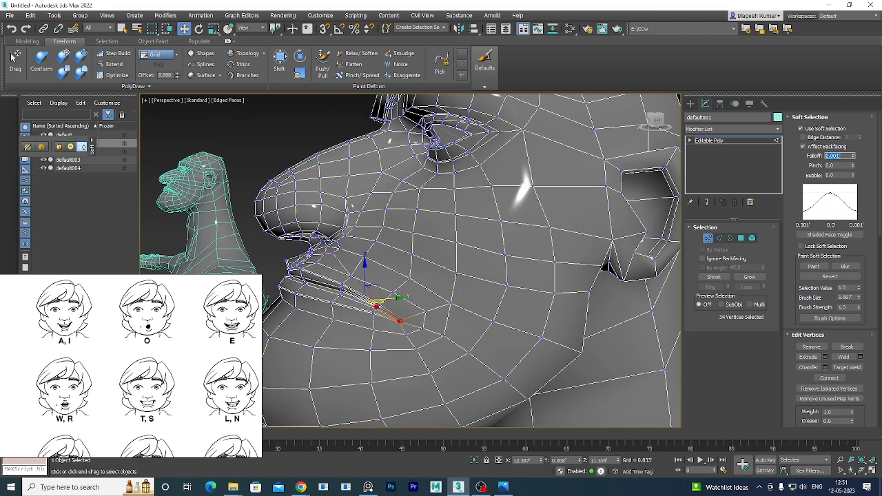
Raise the soft-selection Falloff step by step from 0.001 to 0.014.
click(853, 155)
click(853, 155)
click(854, 155)
click(854, 155)
click(854, 155)
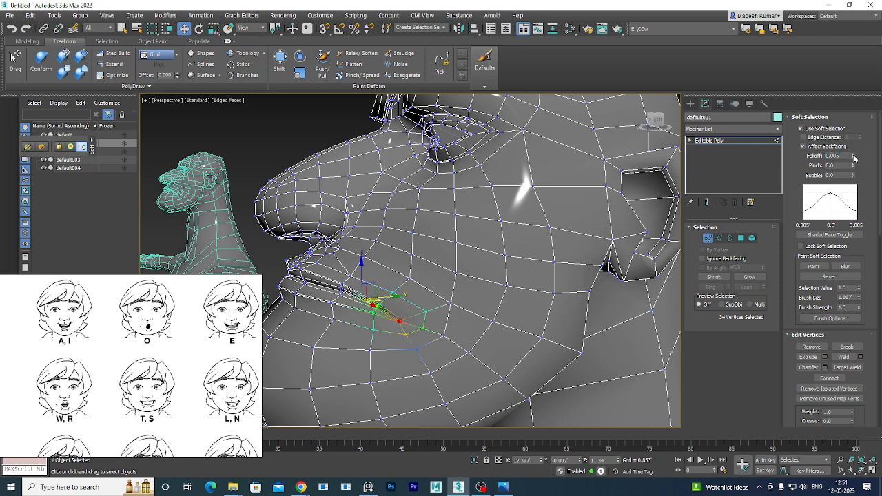
click(854, 155)
click(853, 155)
click(853, 155)
click(854, 155)
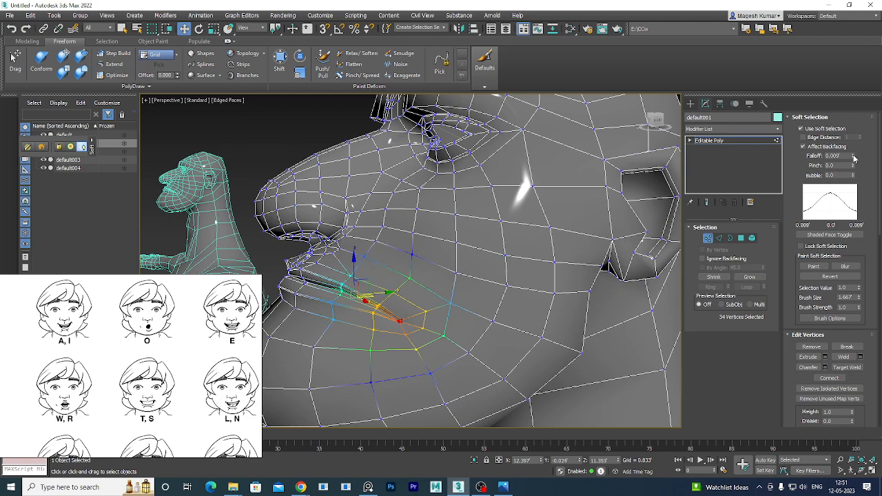
click(854, 155)
click(853, 156)
click(854, 156)
click(854, 155)
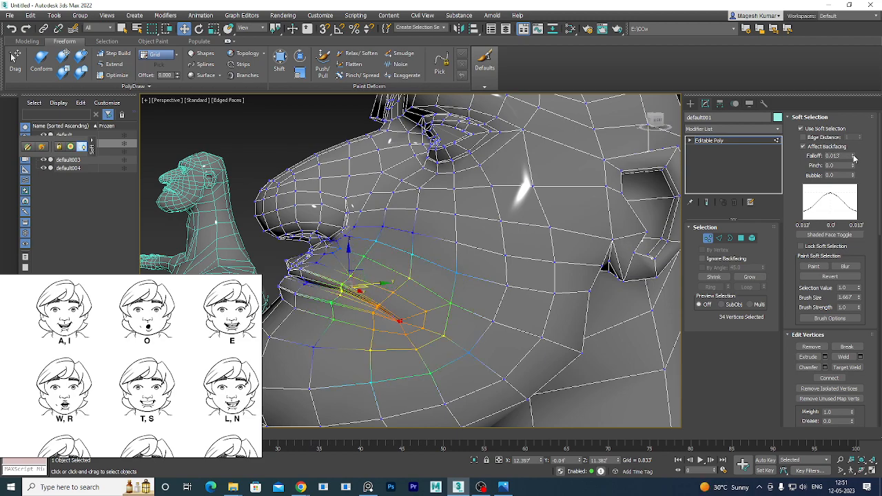
click(854, 156)
alt+middle_drag(457, 331, 407, 300)
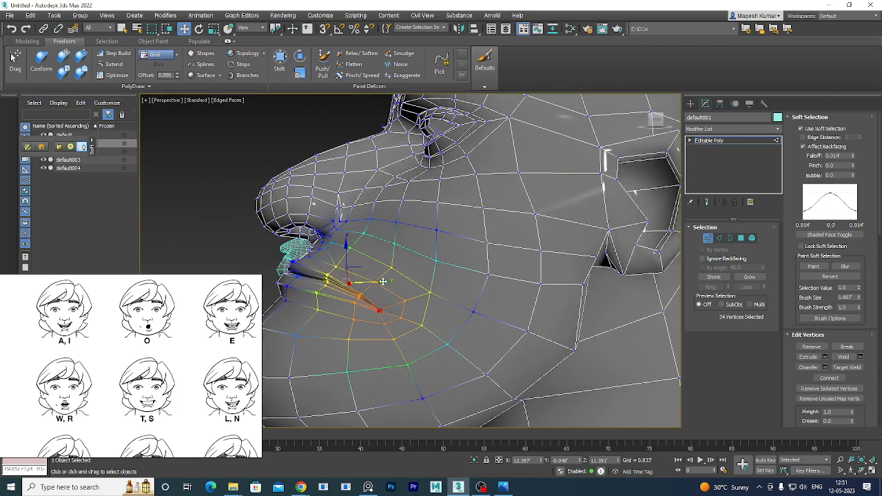
Pull the soft-selected mouth corners upward with the Move gizmo.
drag(382, 282, 349, 269)
key(e)
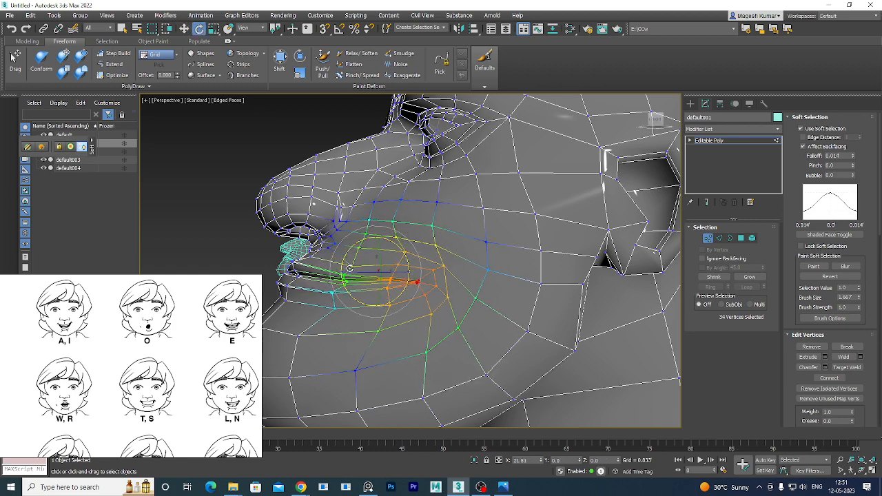
alt+middle_drag(509, 299, 552, 310)
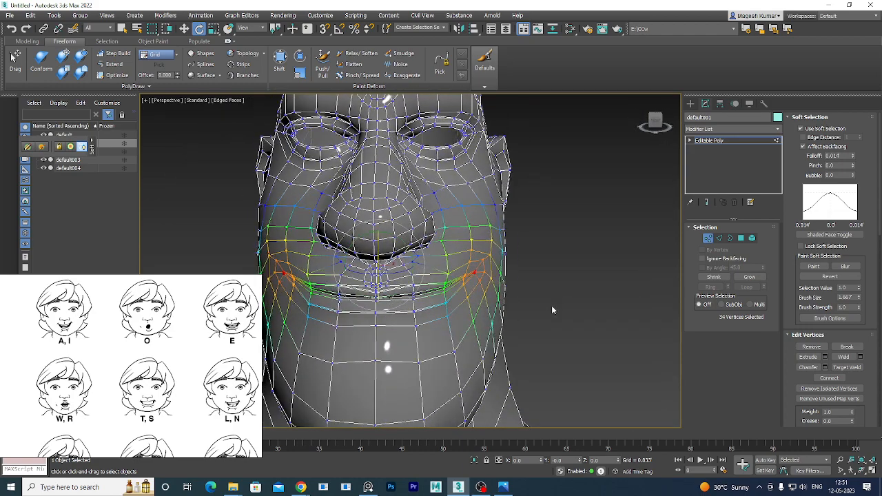
scroll(549, 310, down, 5)
scroll(550, 311, up, 3)
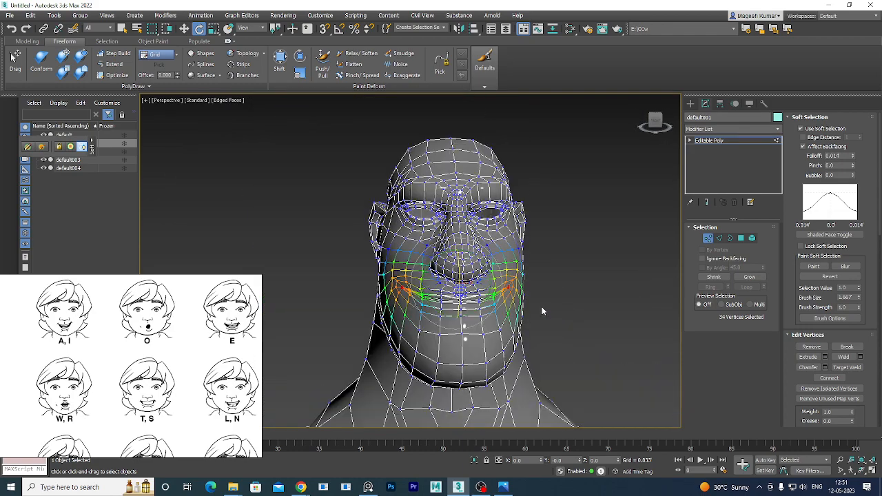
scroll(535, 307, up, 5)
scroll(534, 306, down, 5)
middle_drag(534, 306, 508, 299)
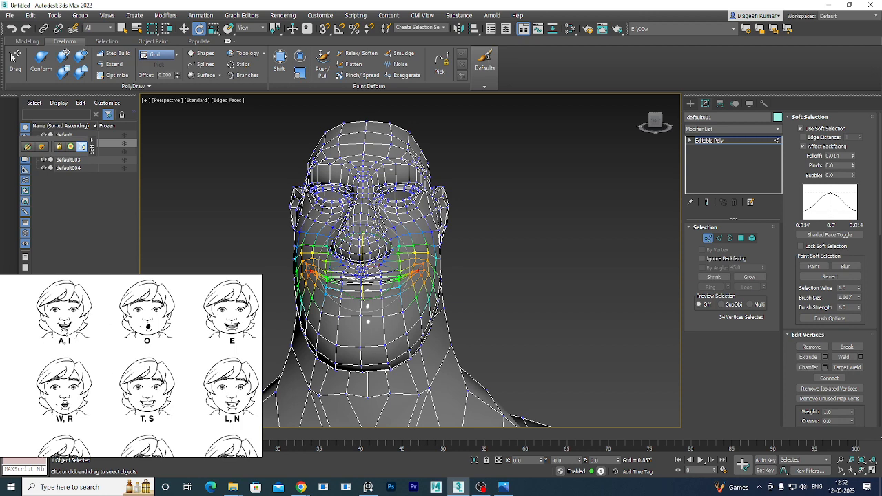
Zoom the reference sheet in on the A, I mouth shape.
scroll(68, 335, up, 4)
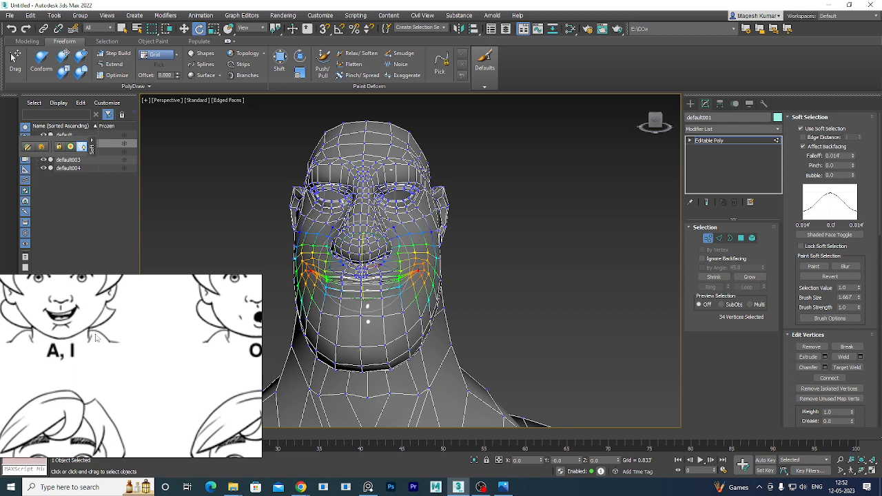
scroll(96, 337, up, 4)
scroll(140, 376, up, 2)
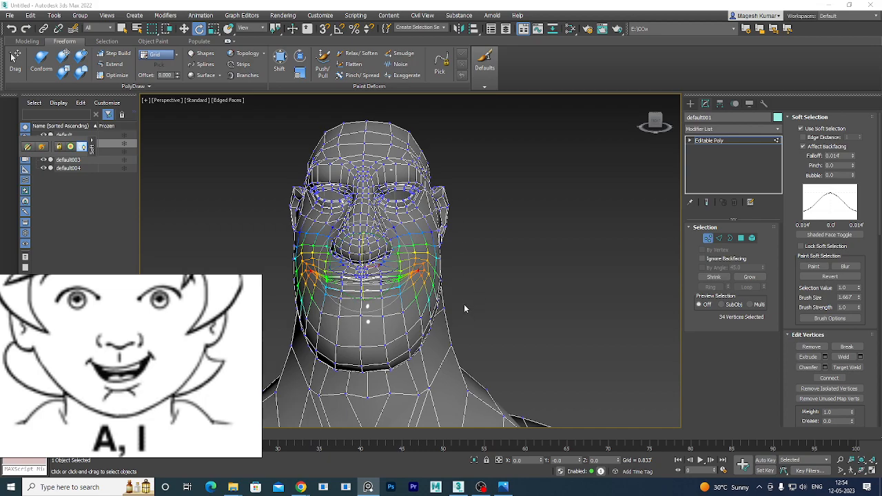
Undo the soft-selection Falloff increases back to 0.002.
alt+middle_drag(464, 304, 418, 335)
scroll(422, 336, down, 6)
middle_drag(467, 375, 510, 326)
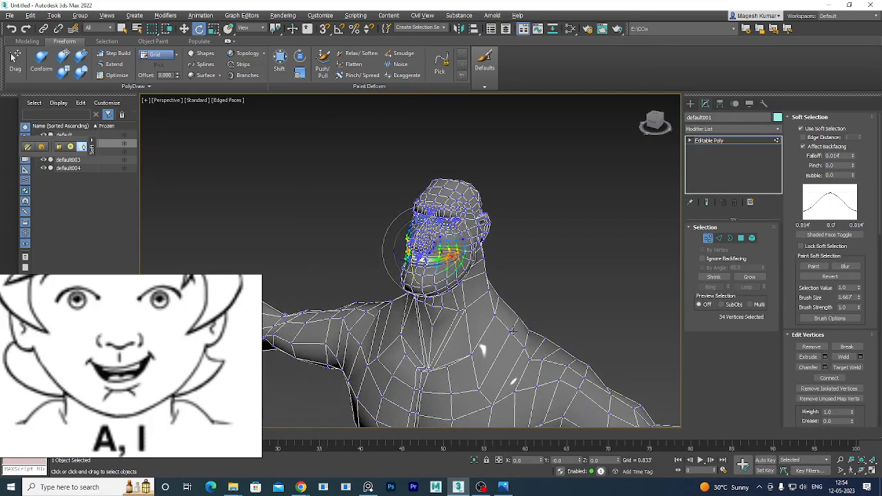
alt+middle_drag(471, 273, 542, 316)
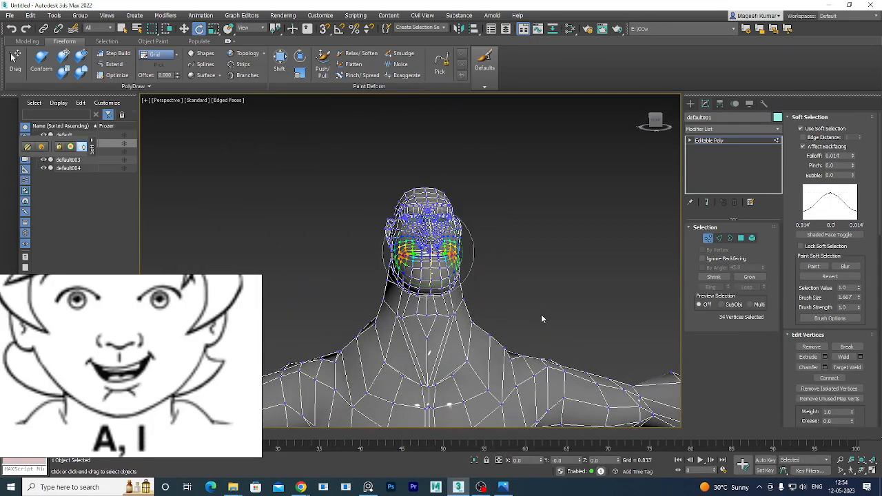
key(ctrl+z)
key(ctrl+z)
key(ctrl+z)
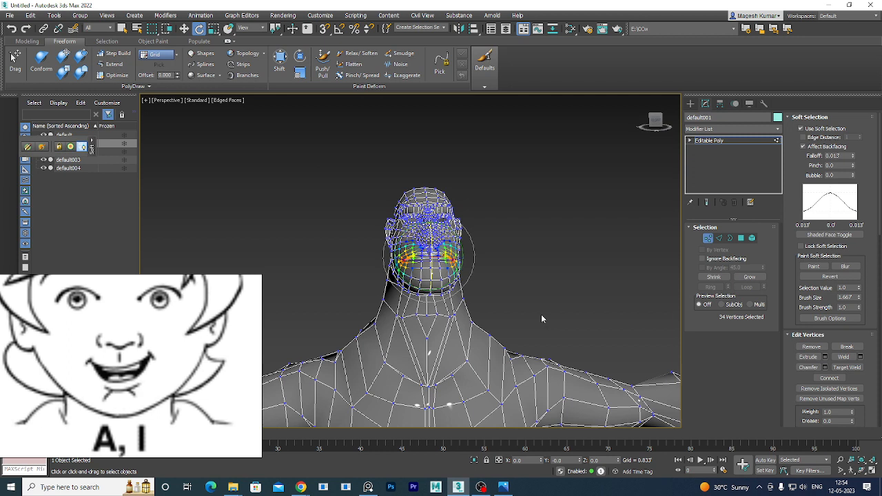
key(ctrl+z)
key(ctrl+z)
key(ctrl+z)
key(ctrl+z)
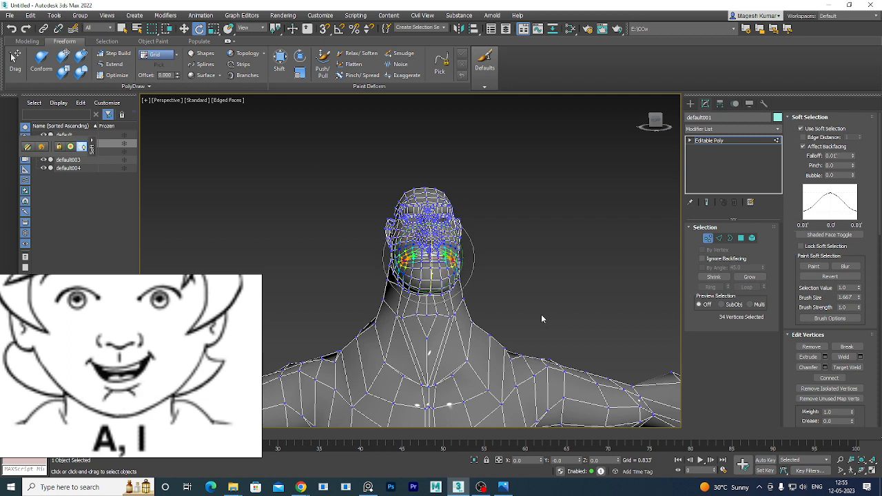
key(ctrl+z)
key(ctrl+z)
key(ctrl+z)
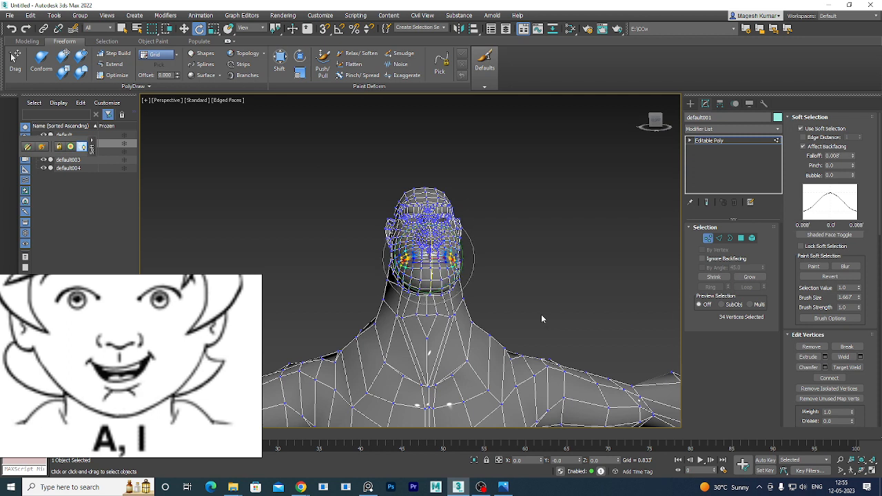
key(ctrl+z)
key(ctrl+z)
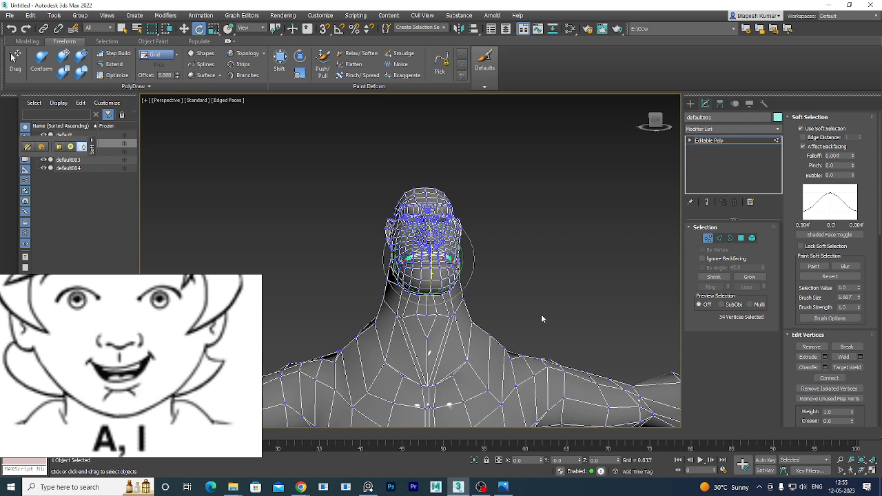
key(ctrl+z)
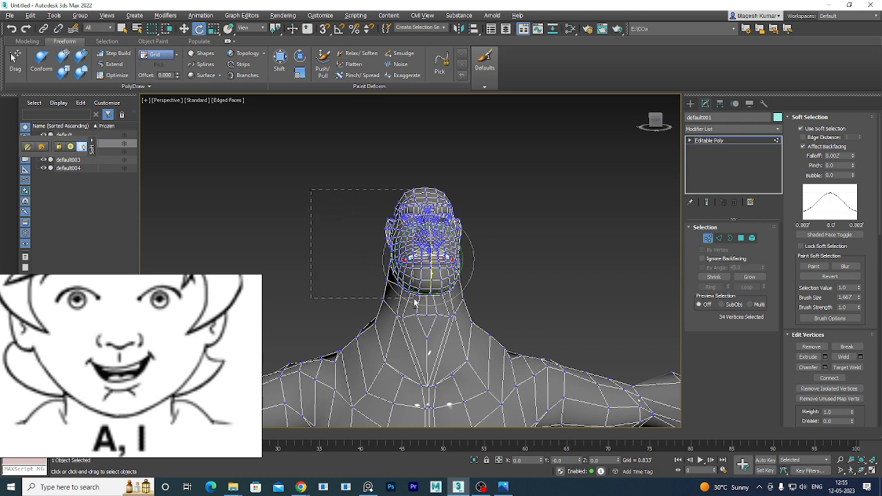
Undo the grown selection back to 17 mouth-corner vertices and centre the head.
key(ctrl+z)
scroll(489, 267, up, 6)
scroll(489, 267, up, 1)
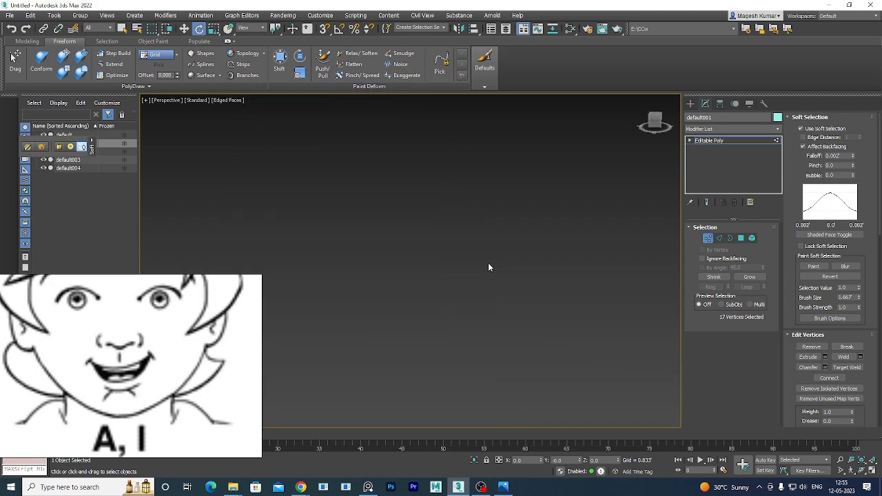
scroll(488, 267, down, 2)
scroll(497, 263, up, 1)
middle_drag(497, 259, 528, 260)
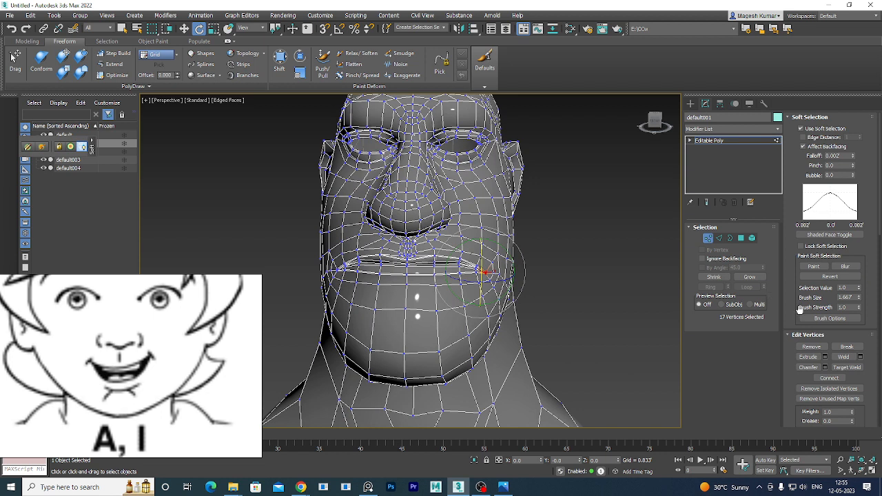
Grow the lip-corner selection, widen its Falloff, and pull the corner back along the cheek.
click(753, 280)
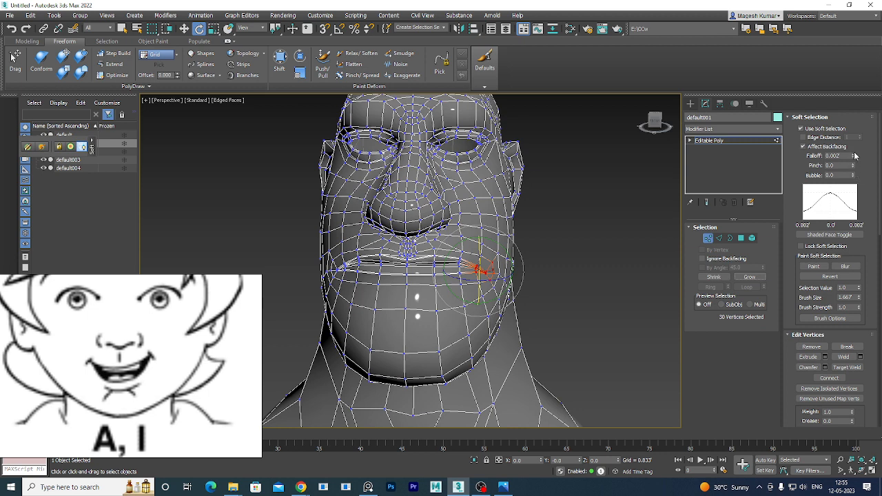
drag(854, 156, 854, 156)
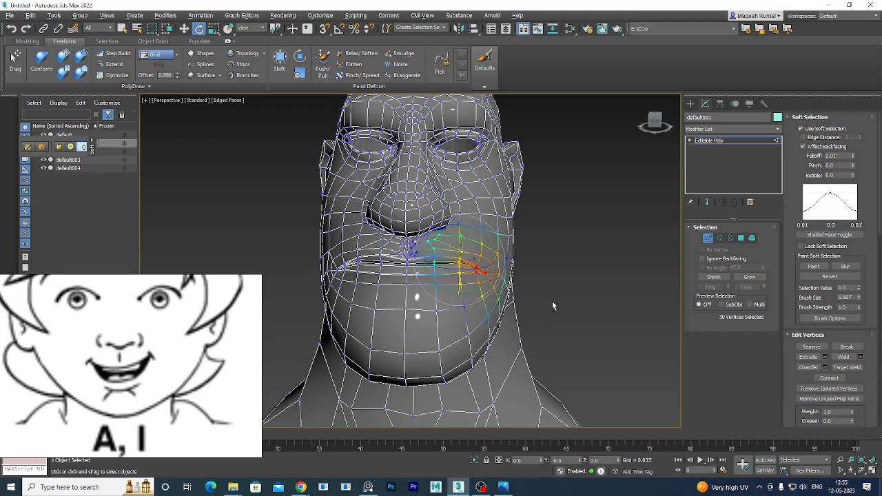
alt+middle_drag(552, 301, 486, 282)
key(w)
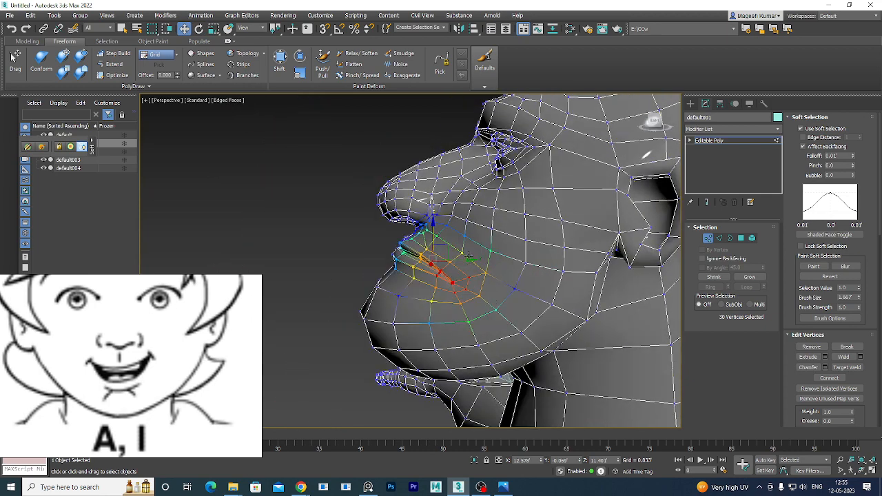
drag(469, 260, 494, 266)
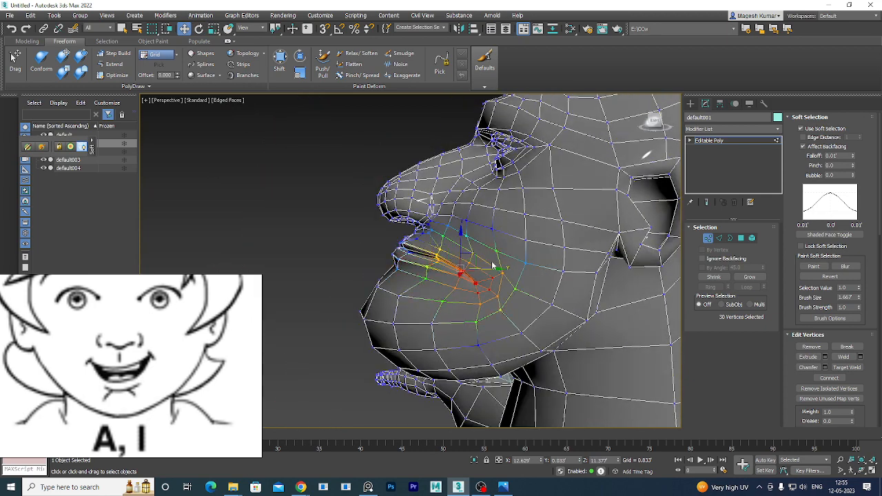
alt+middle_drag(472, 319, 488, 343)
drag(470, 289, 499, 273)
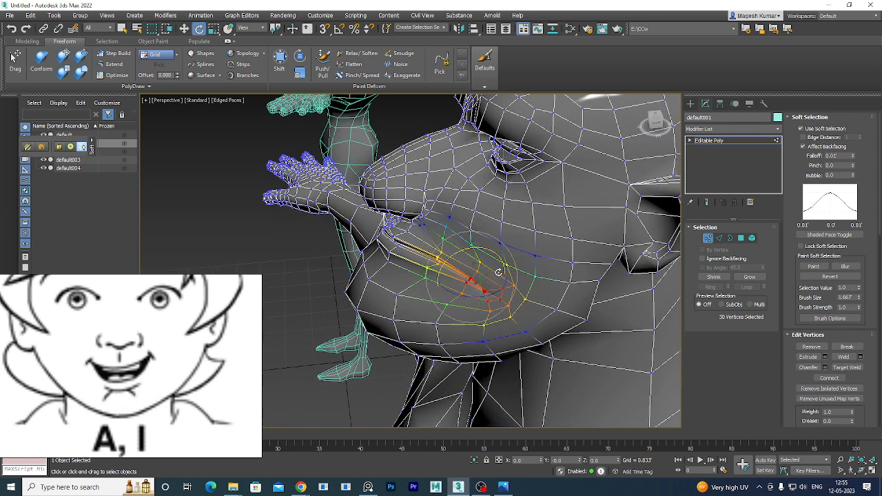
Rotate the mouth-corner vertices to stretch the lip line back.
key(e)
drag(453, 254, 444, 273)
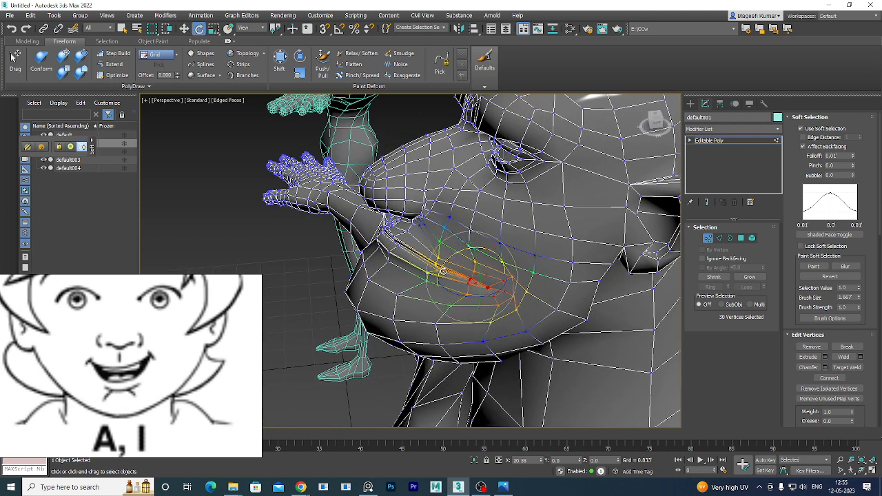
alt+middle_drag(454, 337, 541, 329)
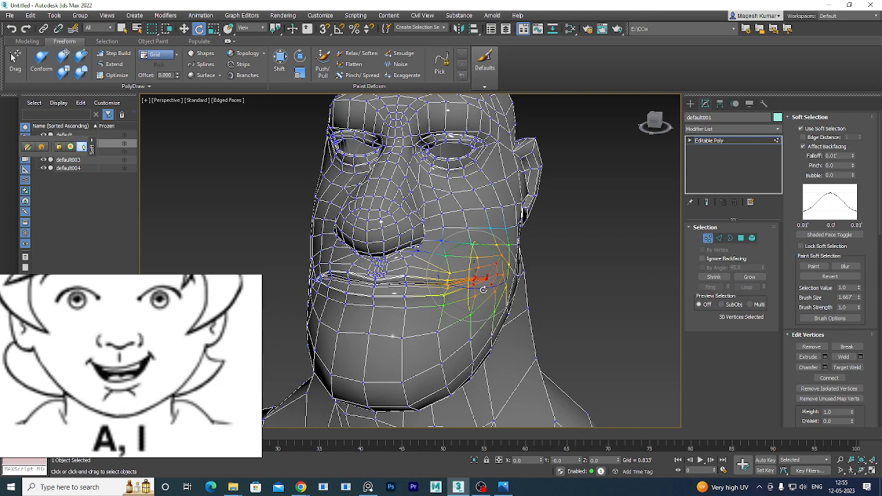
alt+middle_drag(540, 330, 542, 341)
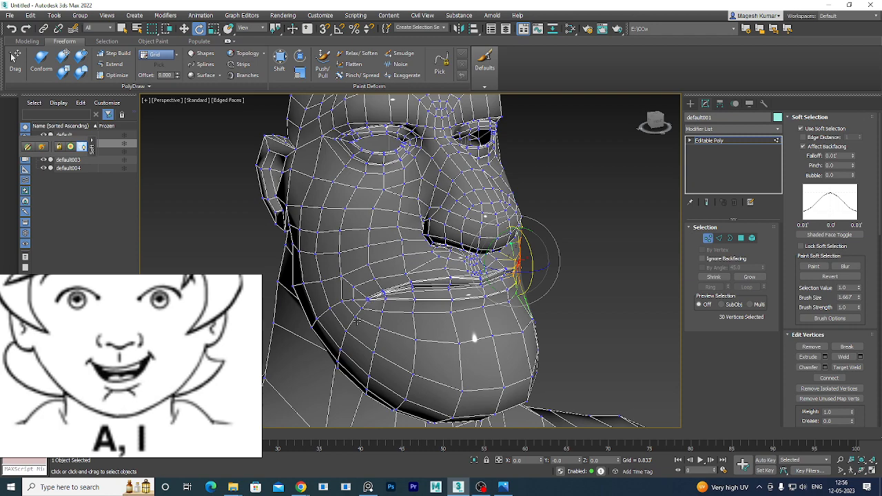
alt+middle_drag(474, 337, 449, 333)
middle_drag(525, 307, 500, 316)
Lift and rotate the lip corner upward into a smile, then select an upper-cheek vertex.
key(w)
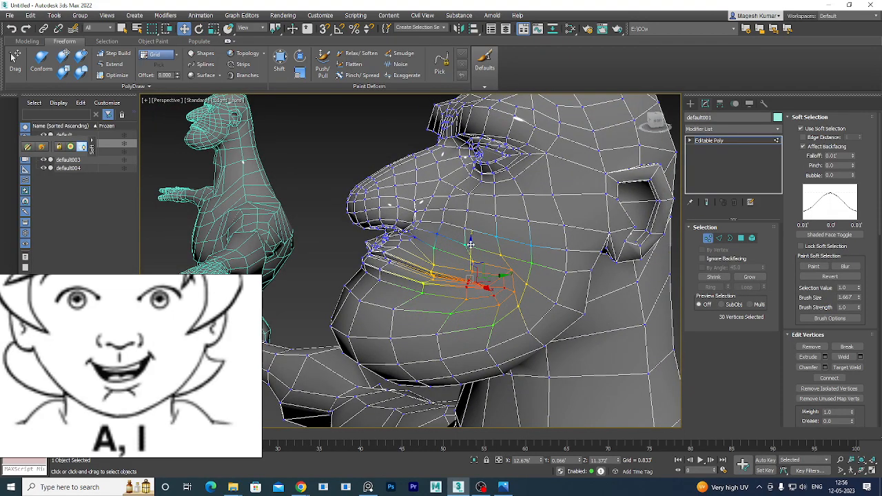
drag(470, 242, 470, 230)
alt+middle_drag(470, 229, 455, 240)
key(e)
drag(446, 240, 438, 257)
alt+middle_drag(437, 258, 458, 262)
alt+middle_drag(556, 347, 504, 295)
click(493, 211)
Nudge the cheek vertex up, then reselect two vertices higher on the cheek.
key(w)
scroll(517, 250, up, 3)
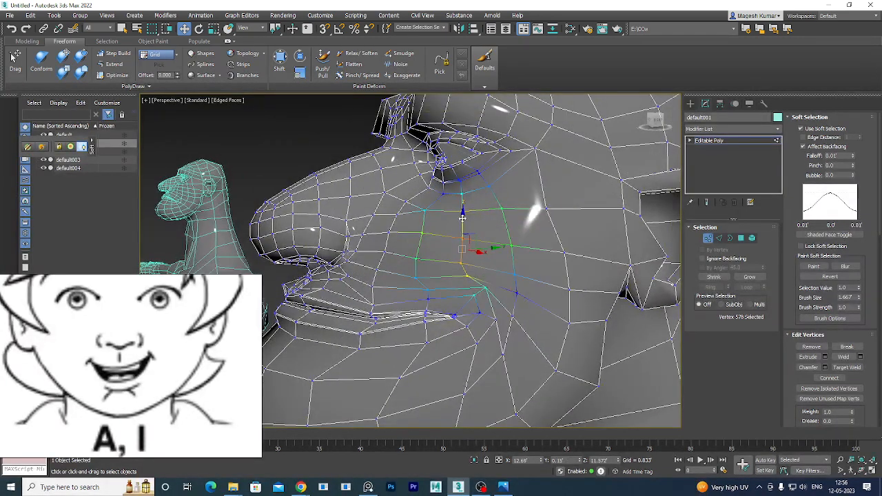
drag(463, 218, 464, 210)
click(324, 149)
click(463, 211)
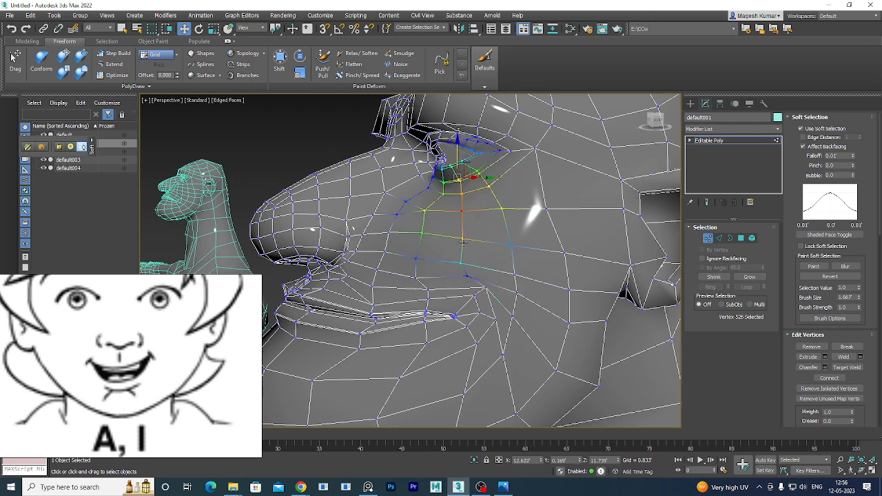
ctrl+click(462, 239)
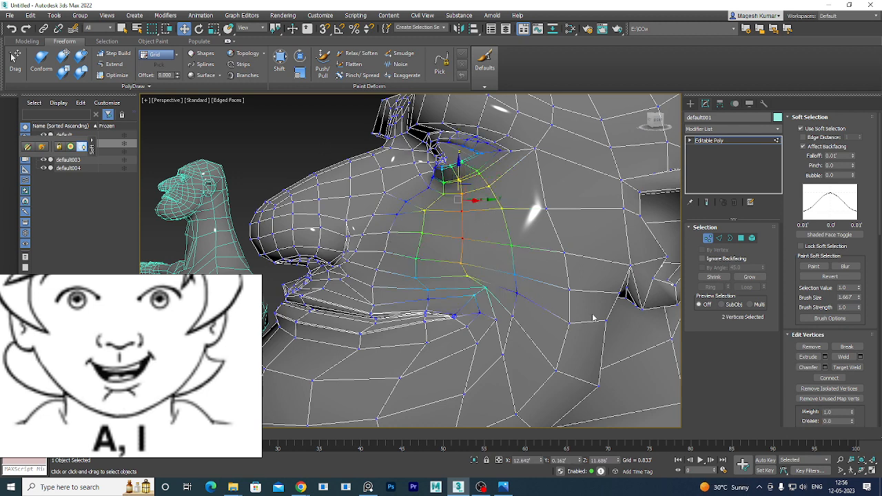
Set Falloff to 0.012 and push the cheek up under the eye.
click(854, 155)
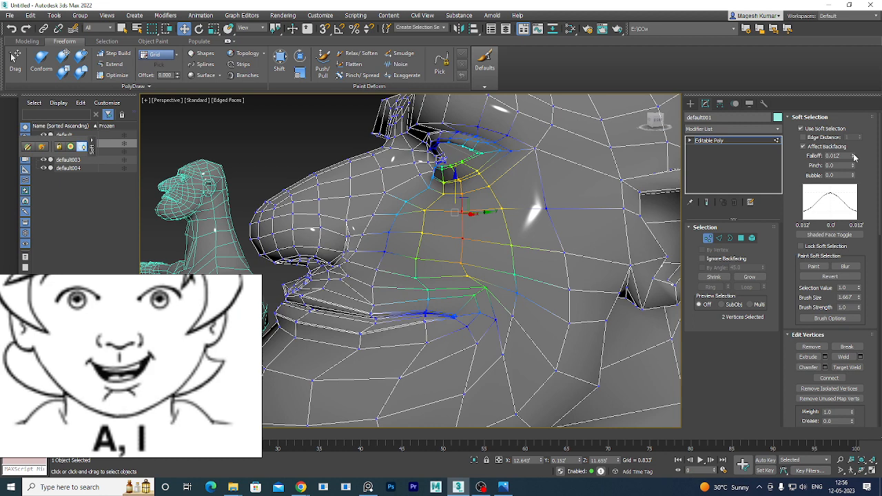
drag(455, 184, 456, 168)
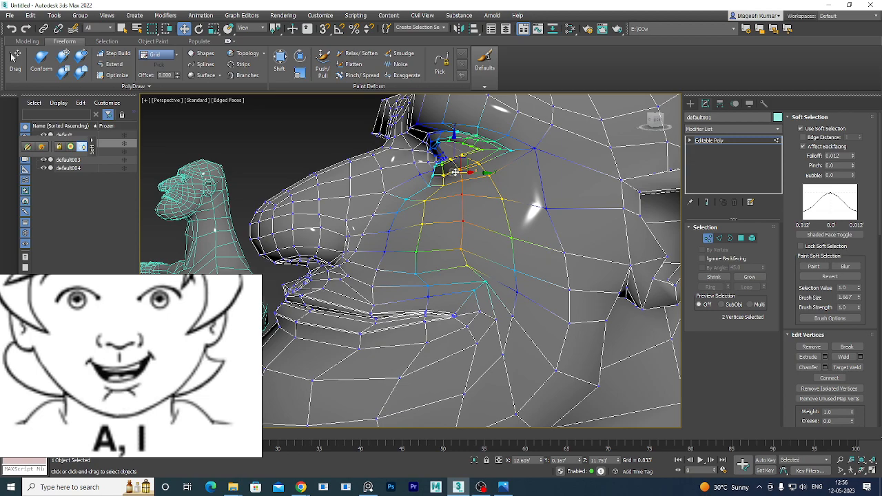
scroll(456, 167, down, 4)
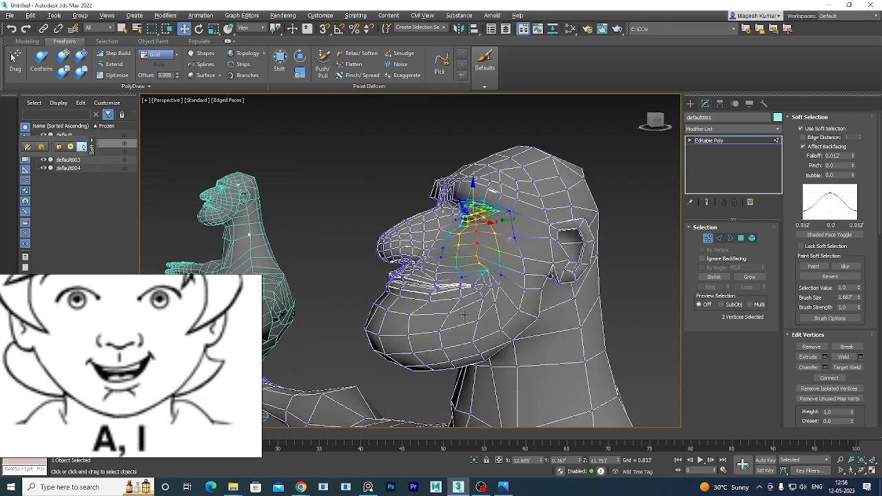
alt+middle_drag(463, 317, 523, 336)
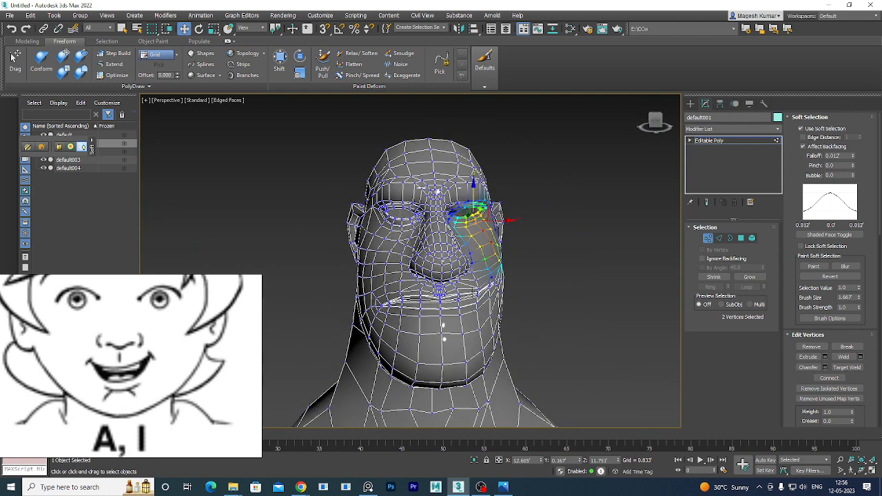
scroll(455, 319, up, 2)
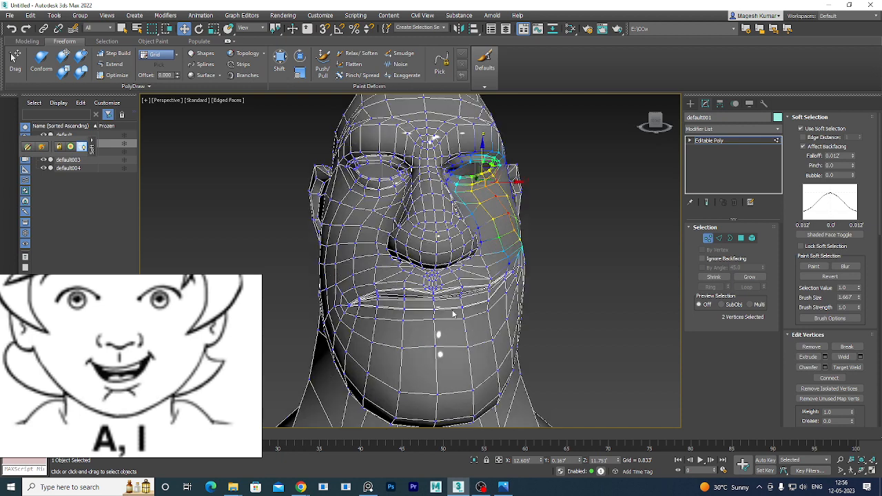
middle_drag(448, 316, 449, 304)
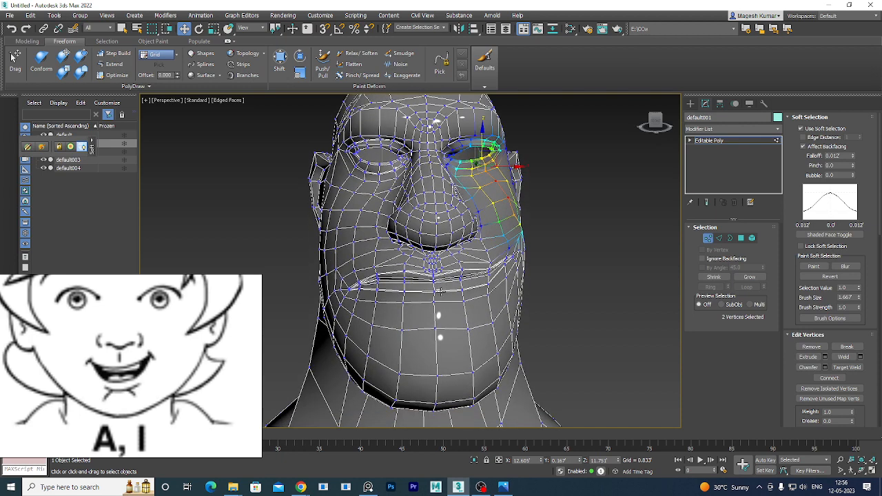
scroll(208, 340, down, 3)
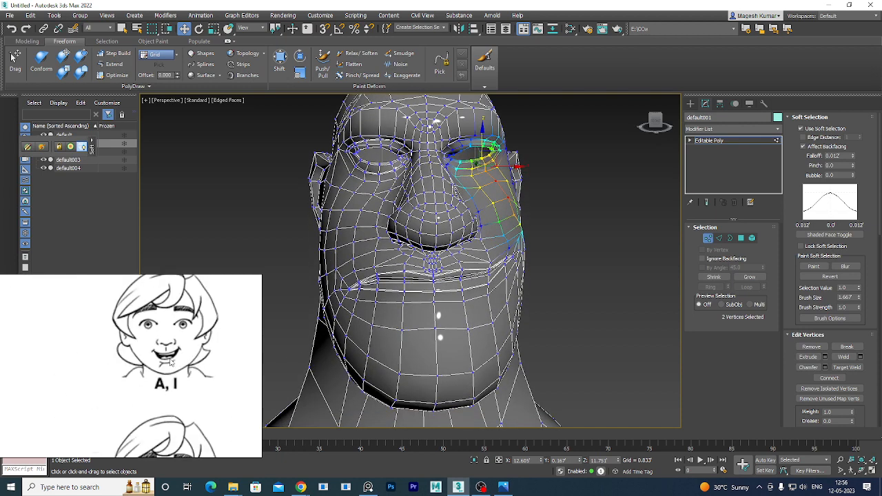
Pan and zoom the mouth-shape reference chart to the A, I face.
scroll(171, 360, down, 3)
right_drag(196, 407, 208, 388)
middle_drag(208, 387, 155, 353)
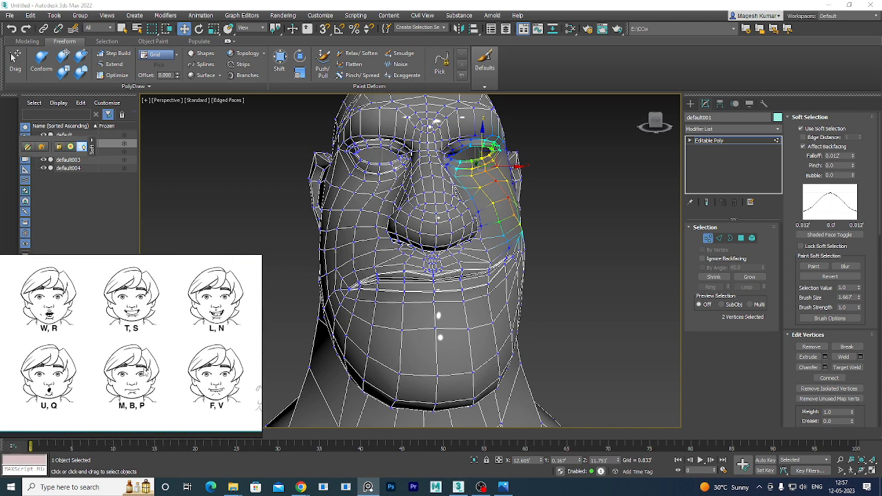
scroll(112, 355, up, 4)
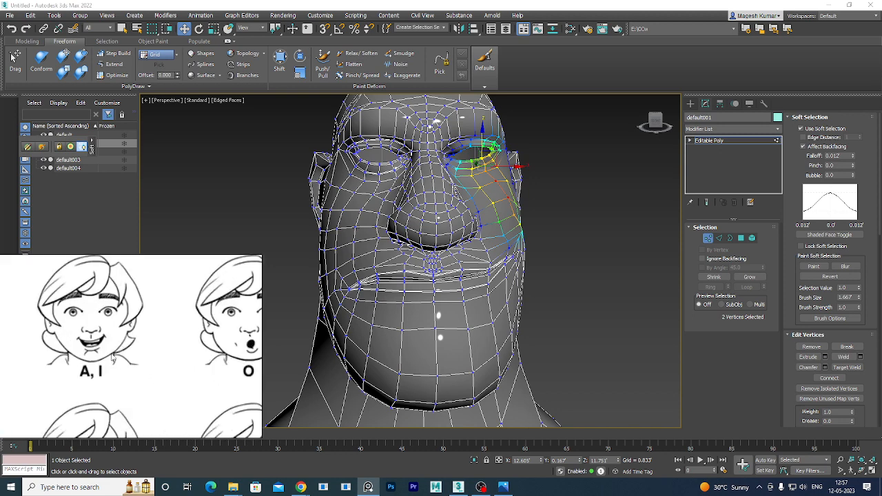
scroll(112, 355, up, 2)
middle_drag(129, 337, 153, 338)
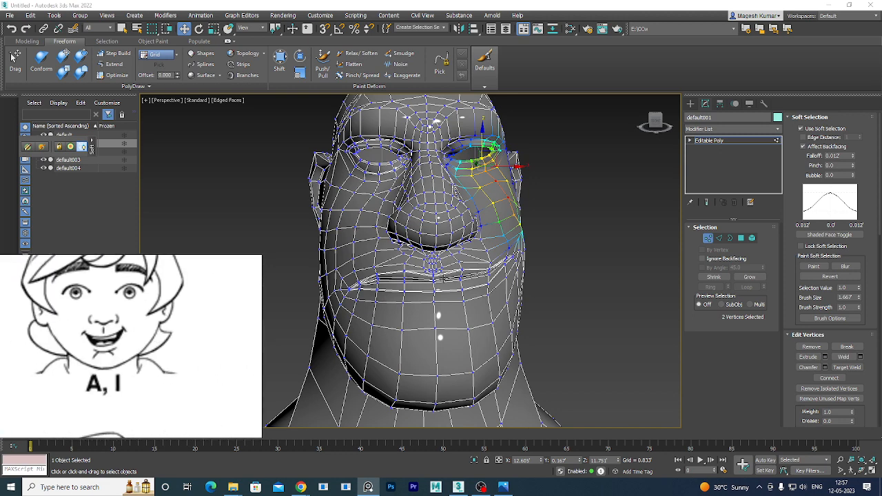
scroll(442, 311, up, 2)
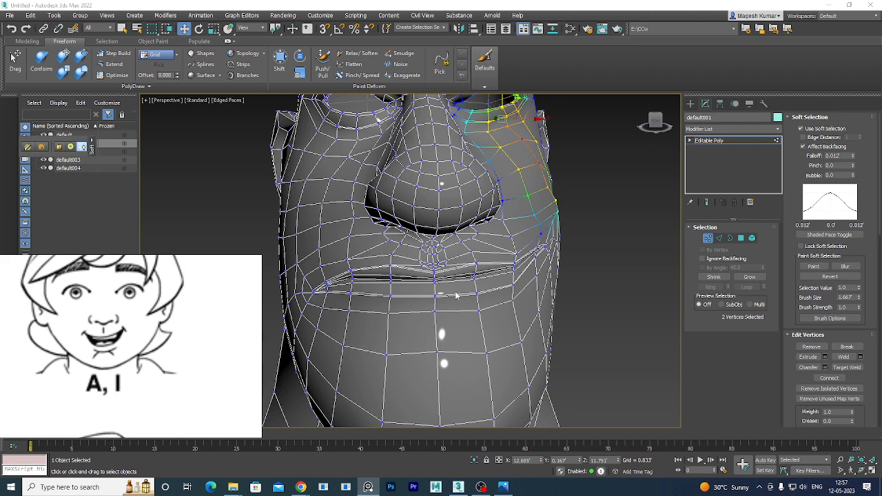
scroll(455, 295, up, 1)
scroll(456, 297, up, 2)
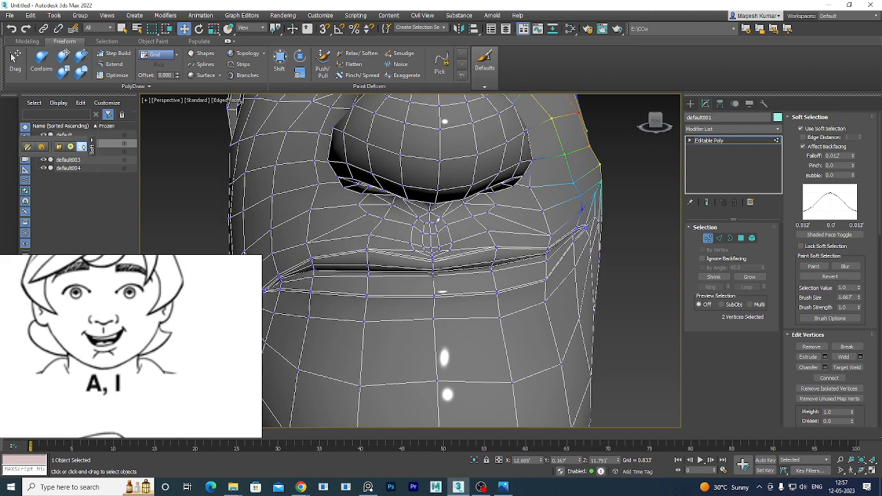
Select only the mouth-centre vertex with Soft Selection off, then restore four viewports.
click(433, 274)
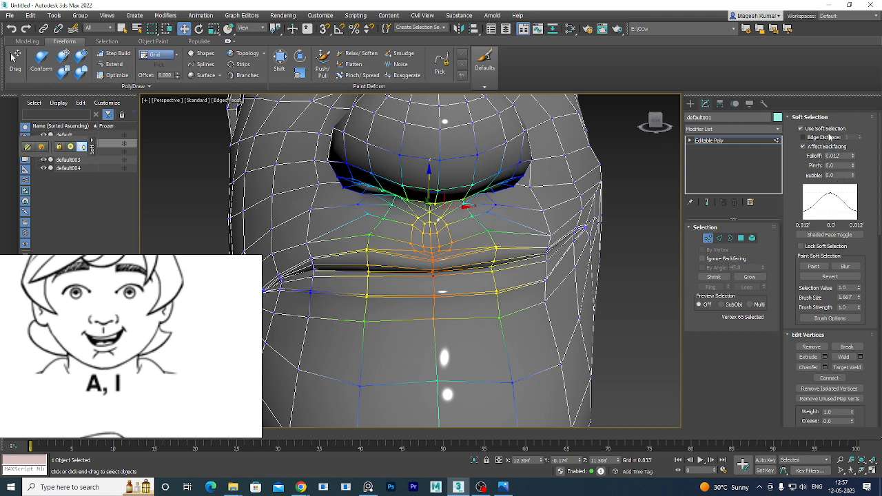
click(832, 131)
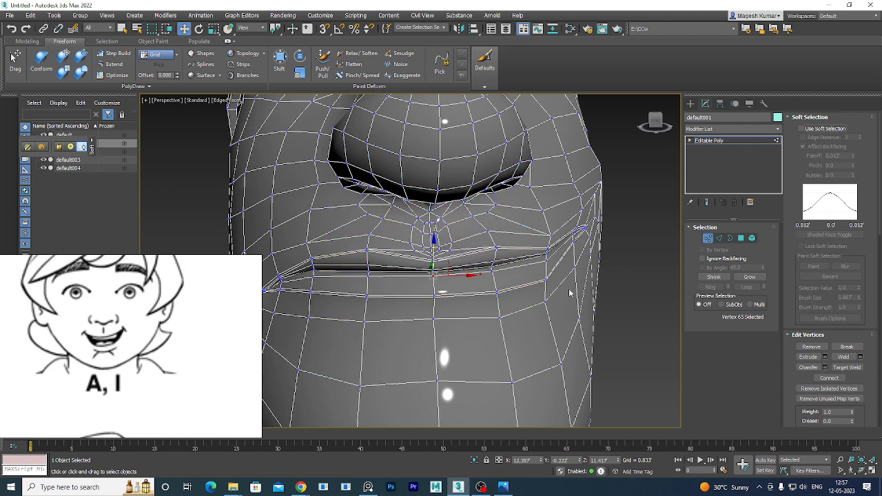
alt+middle_drag(500, 292, 439, 281)
key(alt+w)
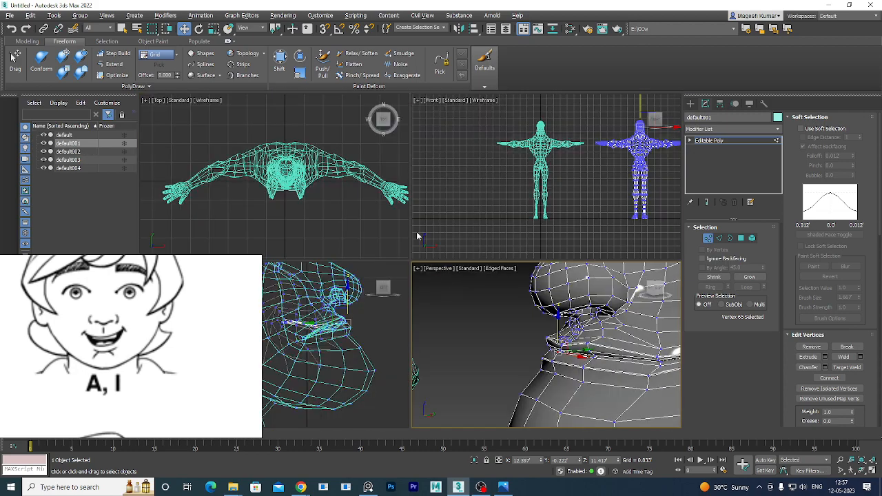
Maximize the Left view and box-select the lower jaw vertices.
right_click(349, 313)
key(alt+w)
scroll(562, 237, up, 5)
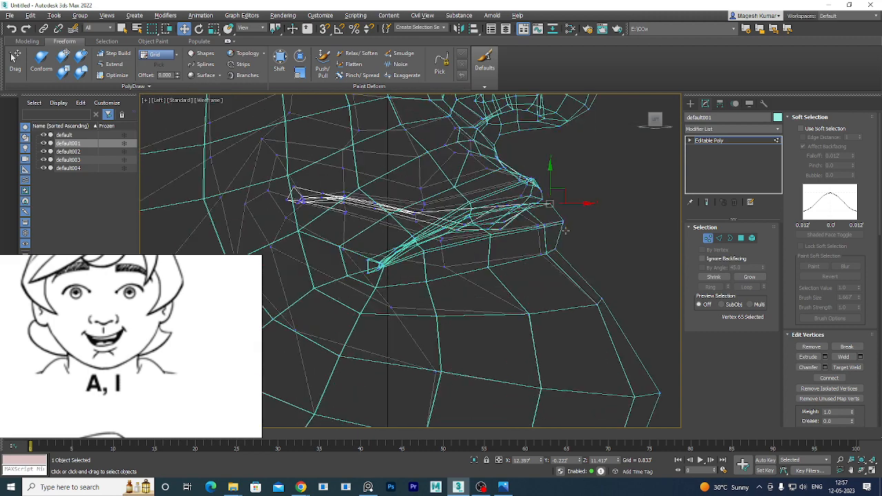
scroll(554, 228, up, 4)
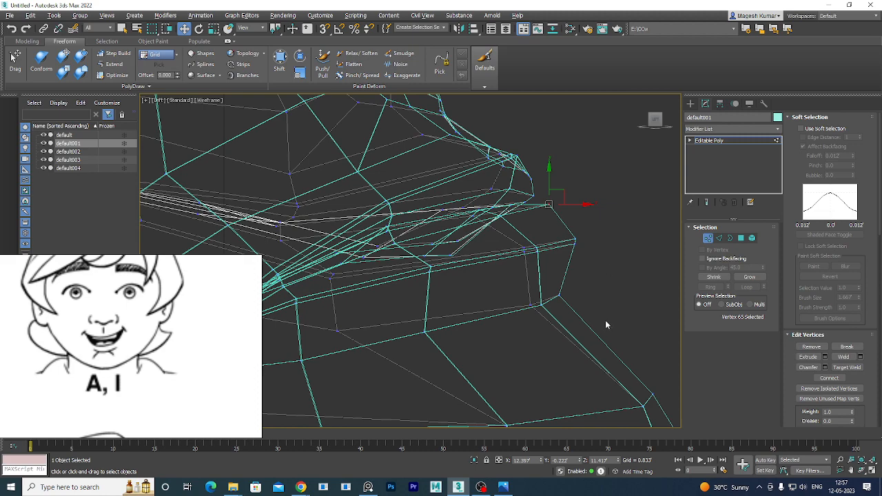
scroll(607, 320, down, 8)
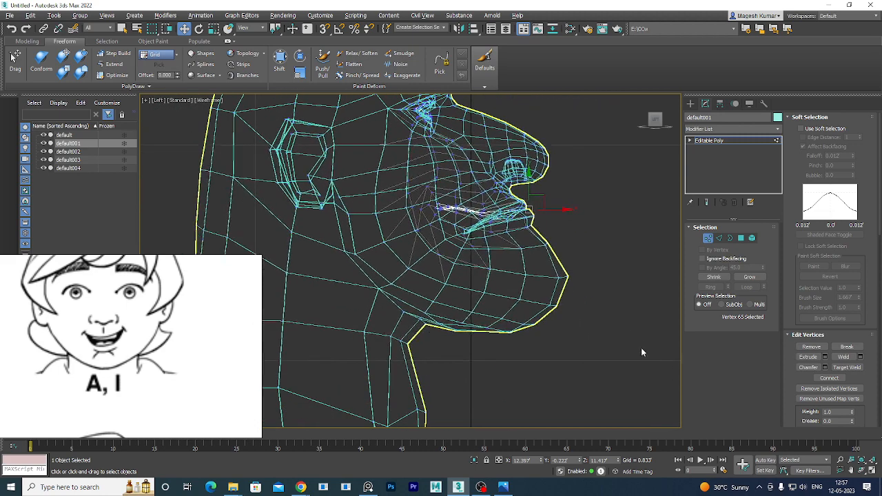
drag(594, 358, 425, 268)
Add the jaw-edge vertices below the mouth to the selection.
scroll(441, 297, up, 6)
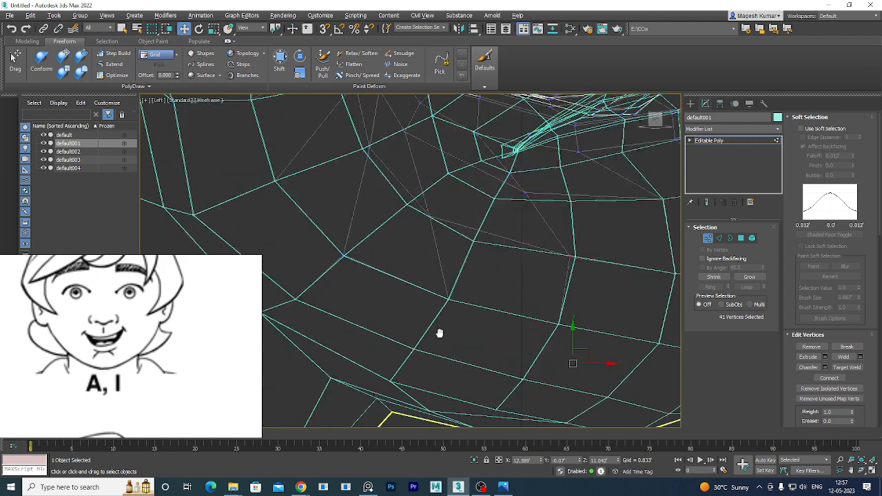
middle_drag(439, 335, 442, 253)
middle_drag(474, 215, 433, 276)
middle_drag(463, 263, 349, 354)
scroll(593, 276, up, 4)
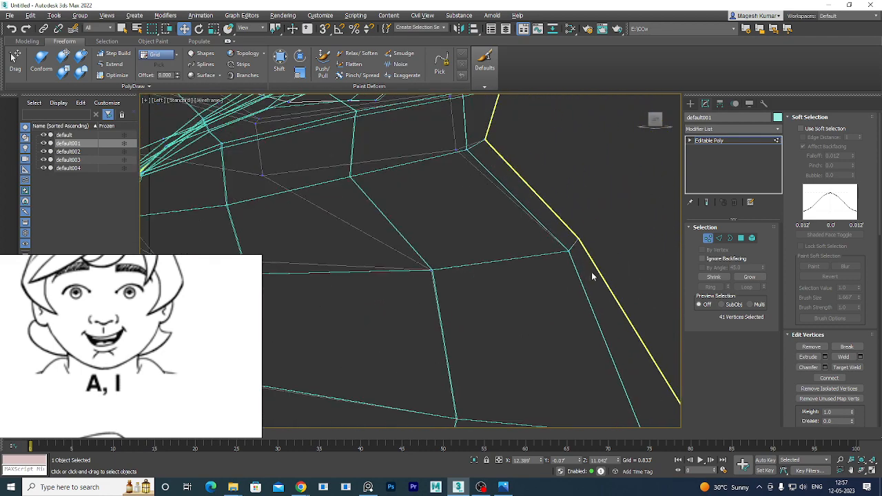
ctrl+drag(625, 208, 517, 292)
Add more jaw and chin vertices to the selection from the side view.
middle_drag(579, 324, 493, 186)
scroll(573, 308, up, 5)
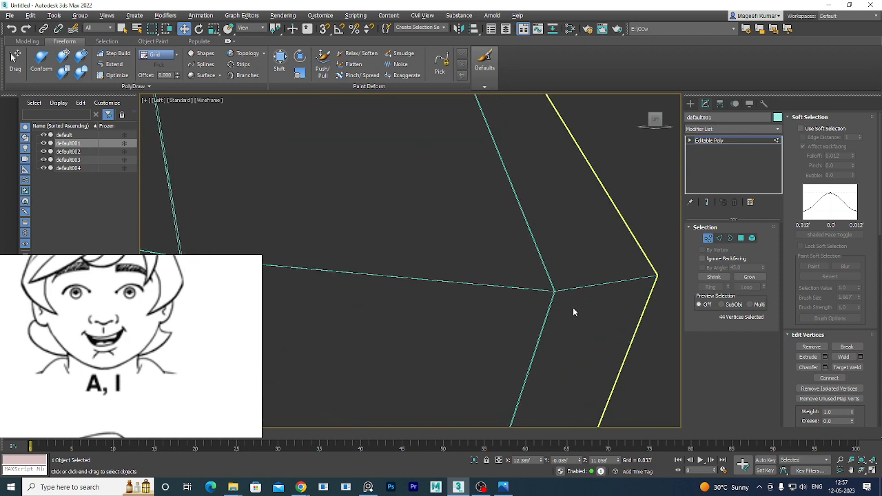
scroll(536, 278, down, 3)
middle_drag(400, 253, 612, 257)
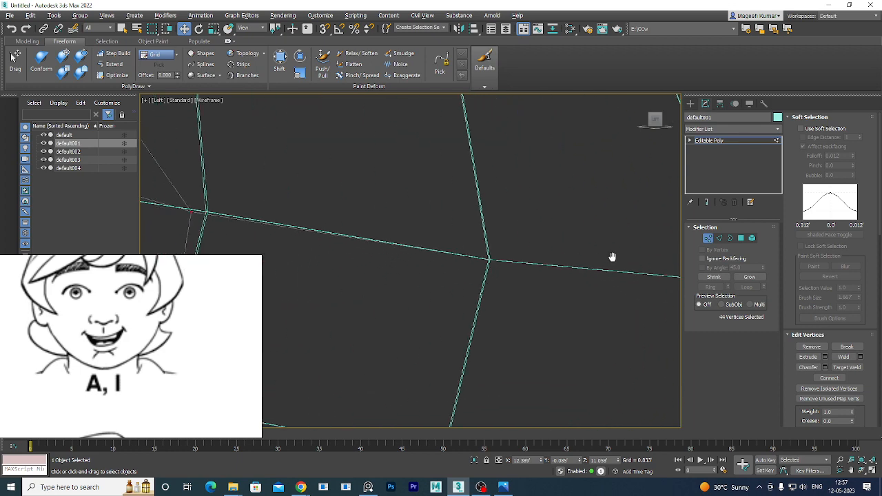
middle_drag(337, 200, 546, 325)
middle_drag(461, 234, 544, 295)
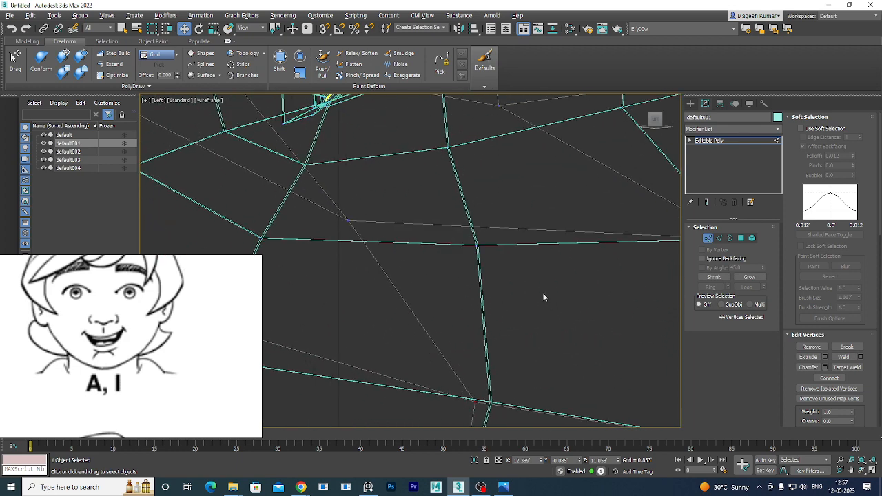
scroll(501, 239, up, 2)
scroll(501, 241, down, 2)
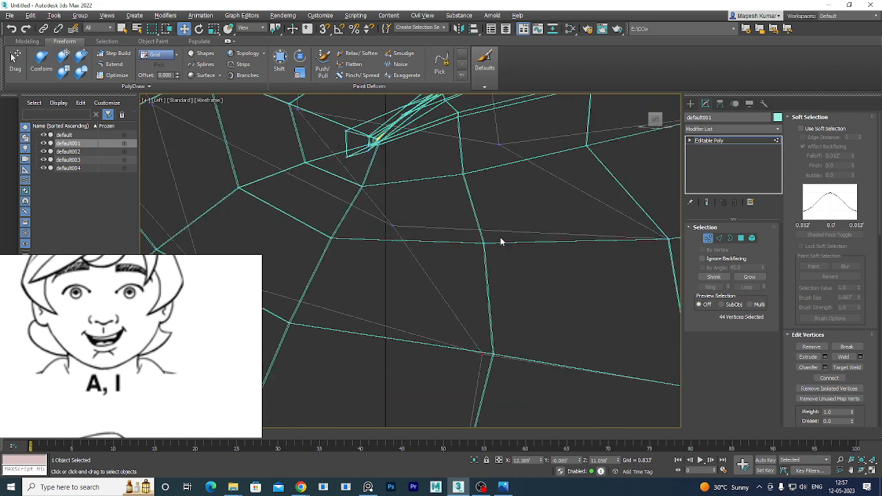
shift+click(308, 170)
right_click(452, 244)
drag(491, 270, 537, 282)
scroll(524, 256, down, 2)
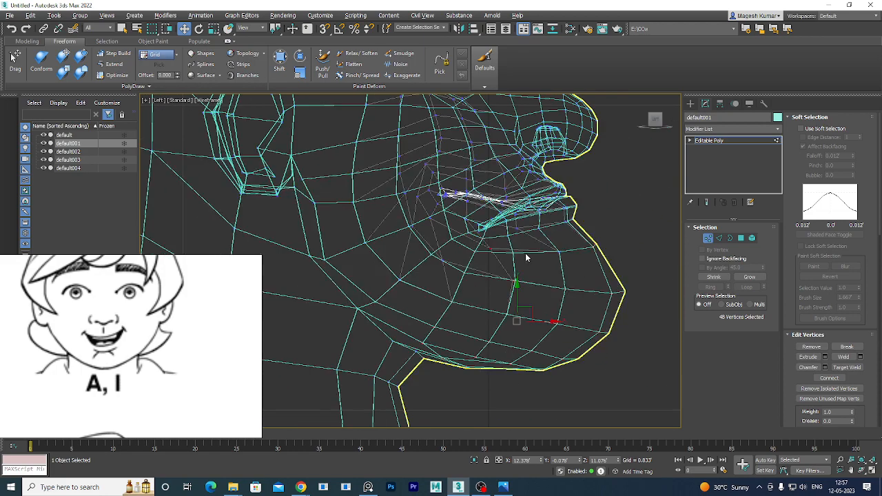
scroll(525, 253, up, 2)
middle_drag(512, 242, 499, 264)
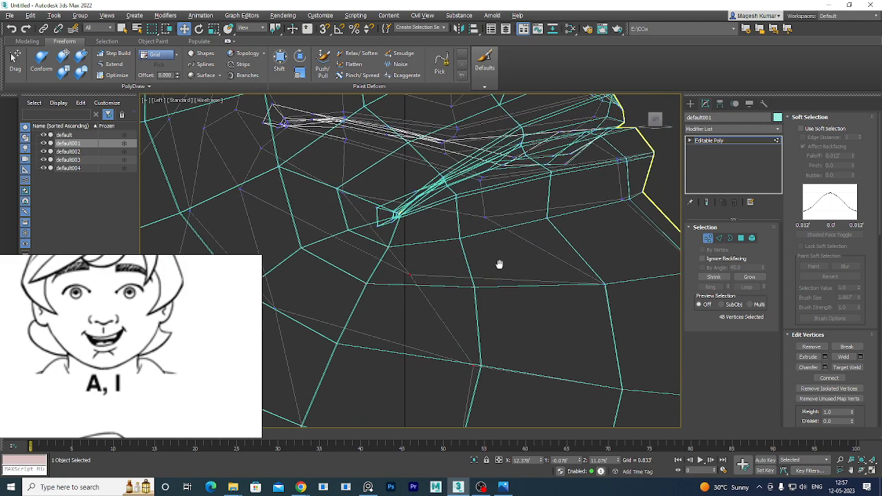
ctrl+drag(625, 307, 537, 217)
ctrl+drag(482, 254, 437, 227)
Add the remaining jaw vertices, then return to the four-viewport layout.
scroll(371, 236, up, 3)
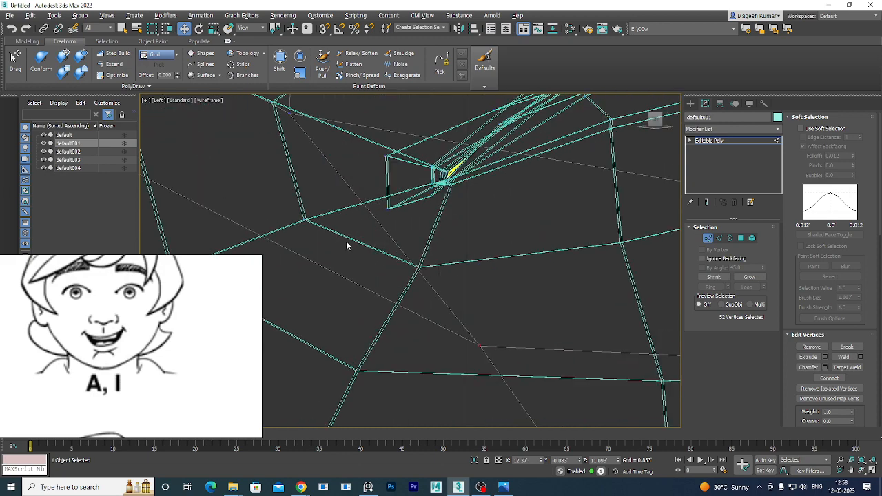
middle_drag(359, 235, 464, 235)
middle_drag(421, 267, 522, 224)
ctrl+drag(405, 273, 343, 205)
middle_drag(408, 279, 517, 194)
scroll(503, 209, down, 2)
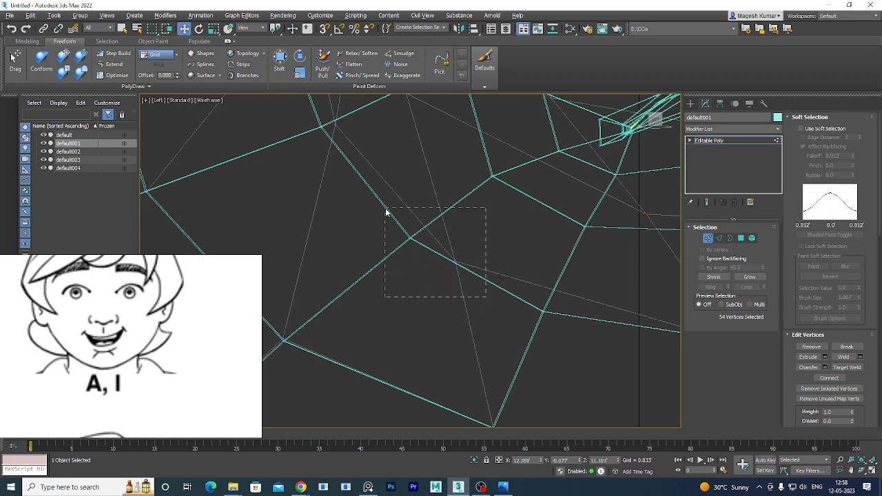
scroll(461, 241, down, 3)
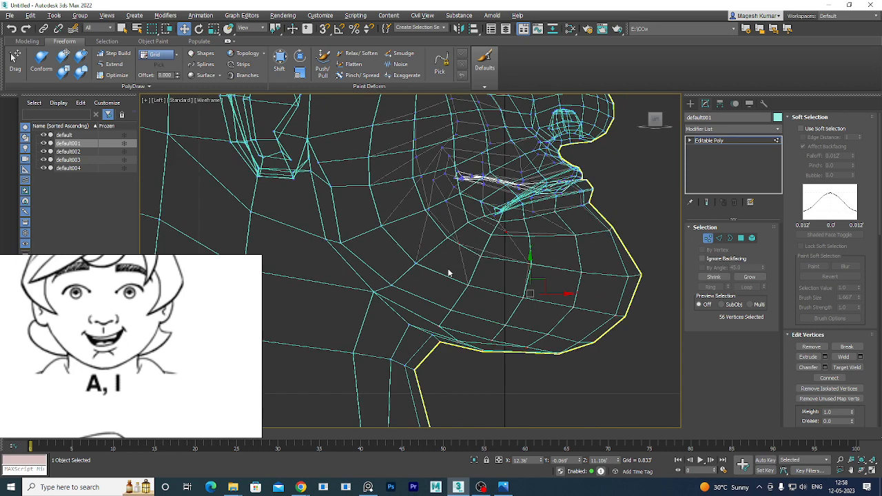
scroll(482, 292, up, 4)
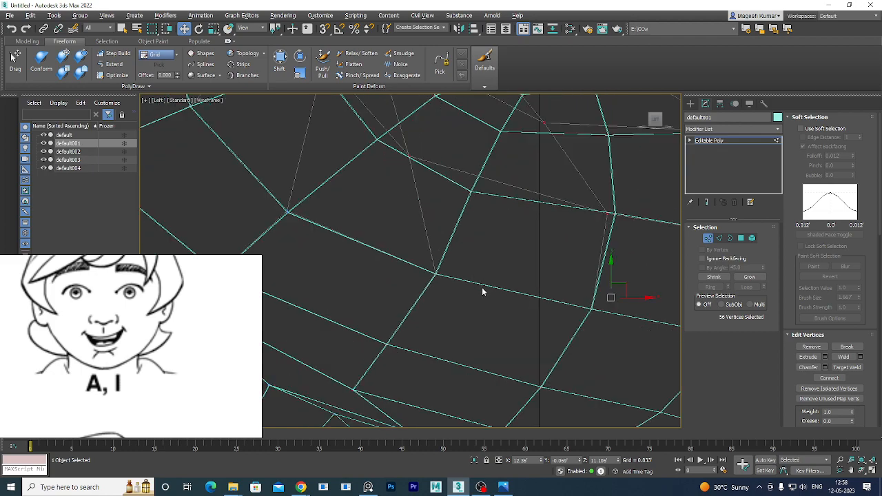
middle_drag(543, 198, 478, 289)
mouse_move(493, 260)
middle_down()
mouse_move(449, 335)
mouse_move(465, 290)
mouse_move(406, 305)
middle_up()
scroll(430, 297, up, 2)
middle_drag(540, 286, 518, 298)
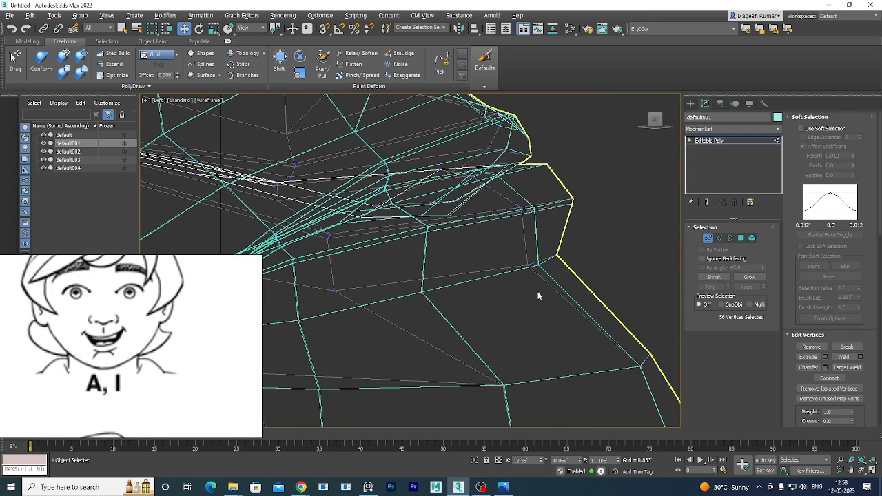
ctrl+drag(538, 295, 508, 200)
scroll(557, 193, up, 1)
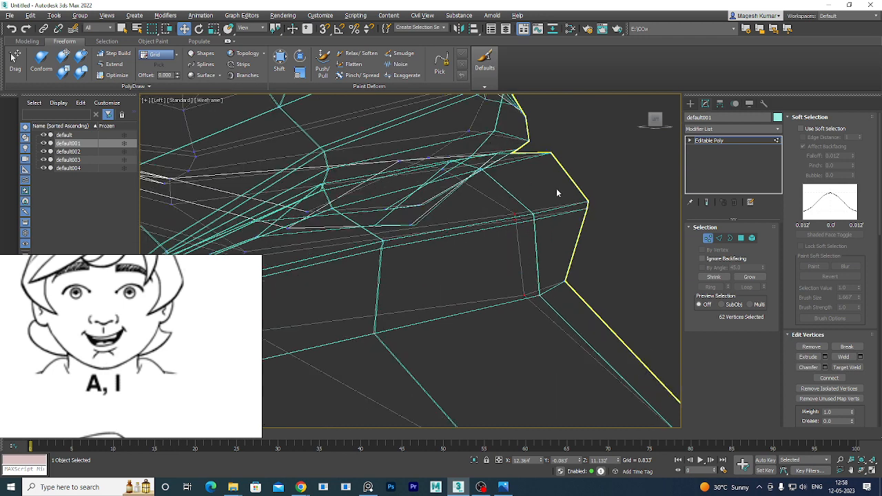
middle_drag(581, 196, 522, 242)
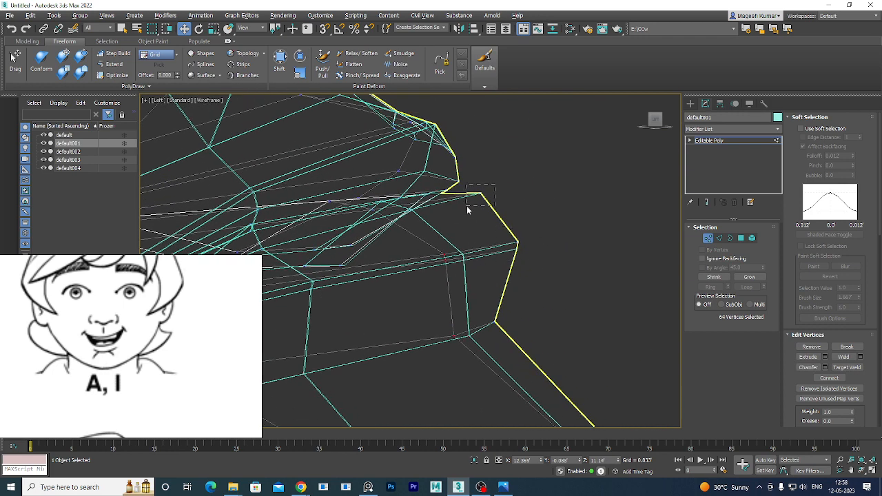
key(alt+w)
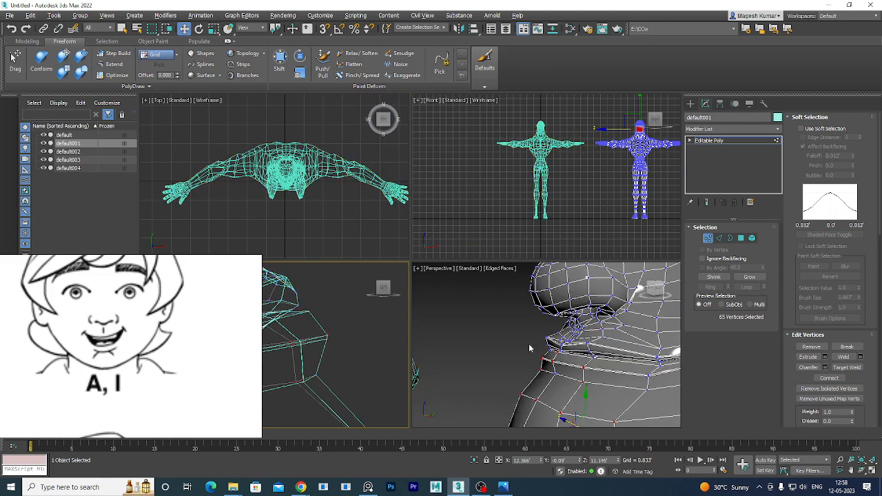
Inspect the 71-vertex selection in a maximized wireframe Perspective view, then return to edged-faces shading.
key(alt+w)
key(F3)
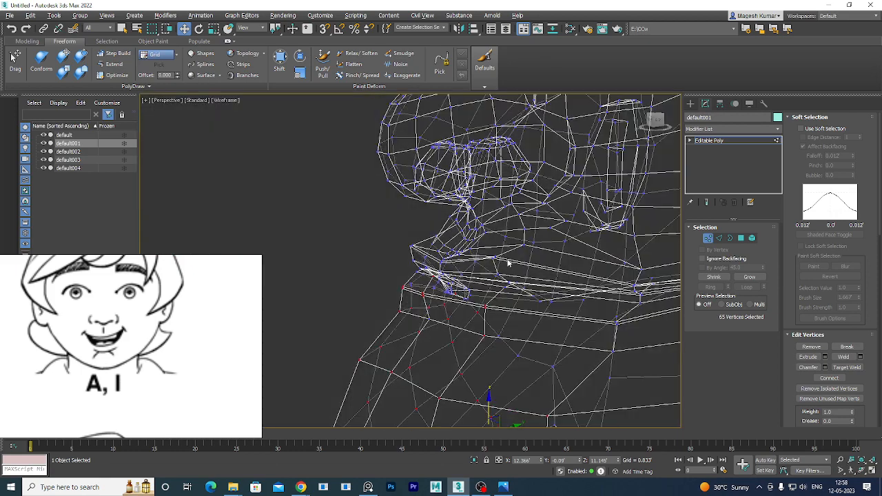
alt+middle_drag(470, 317, 571, 325)
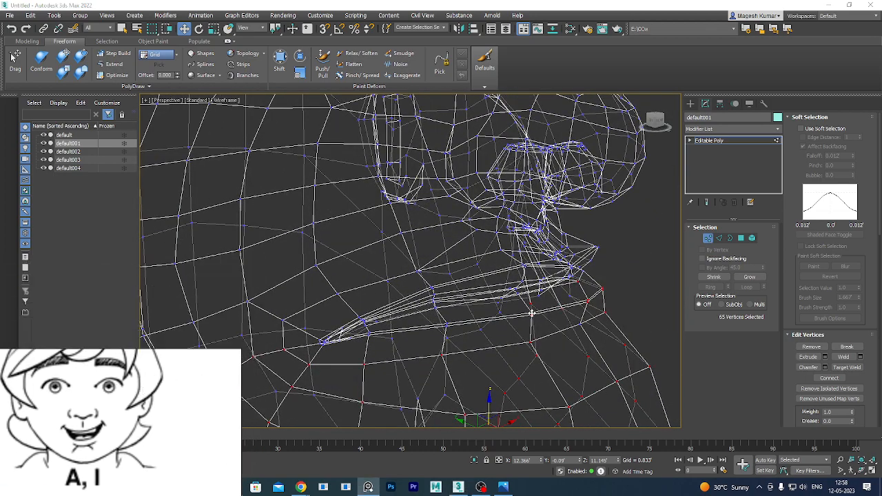
mouse_move(488, 324)
alt+middle_down()
mouse_move(505, 319)
mouse_move(434, 306)
mouse_move(494, 326)
alt+middle_up()
scroll(421, 327, up, 2)
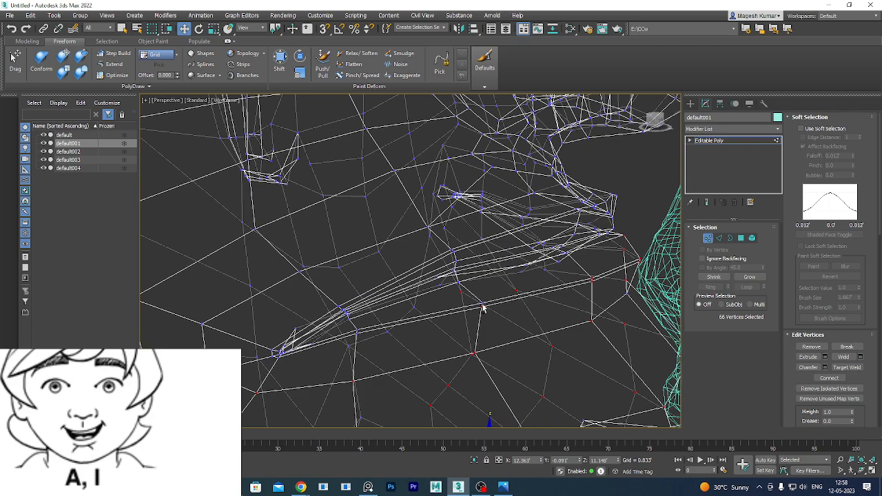
mouse_move(488, 305)
alt+middle_down()
mouse_move(534, 316)
mouse_move(478, 304)
alt+middle_up()
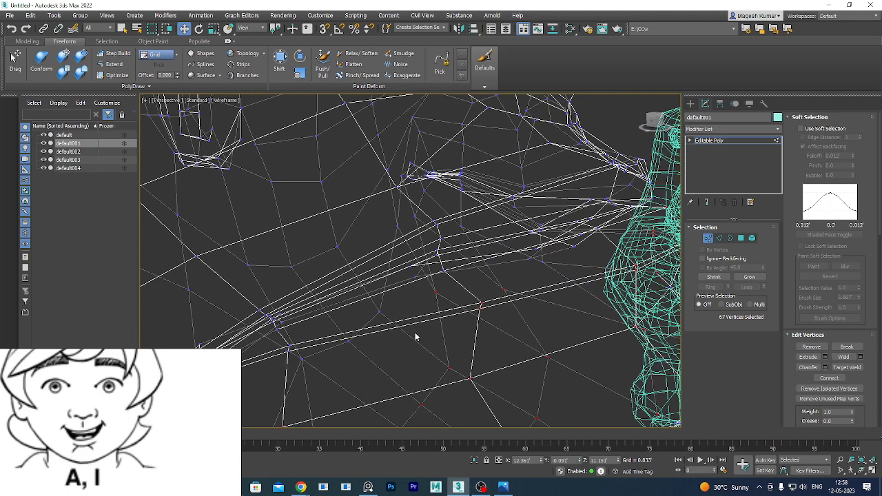
alt+middle_drag(415, 336, 477, 309)
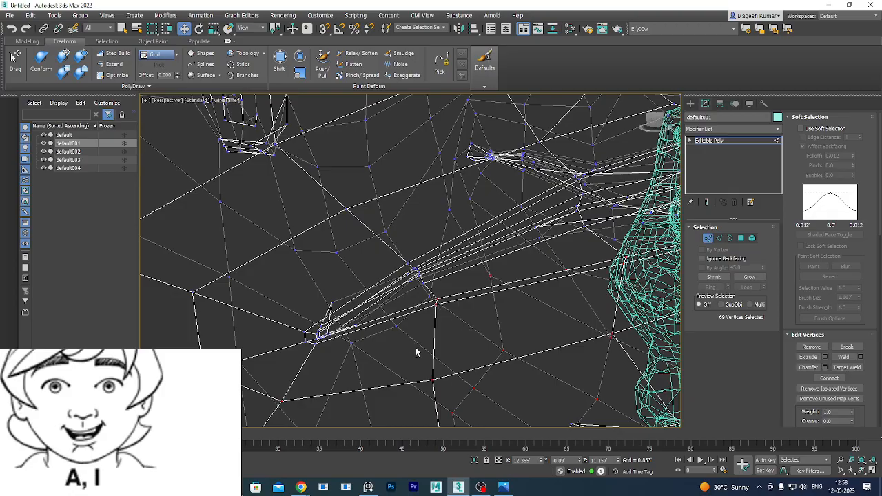
scroll(416, 352, down, 6)
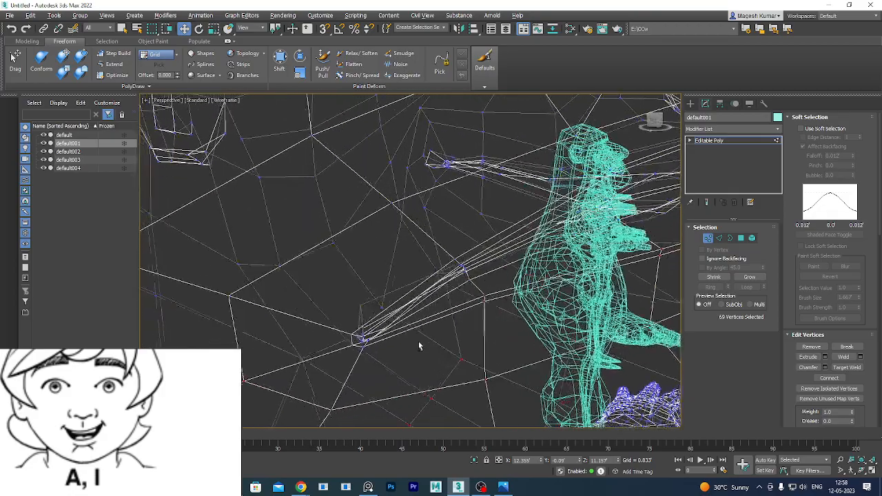
scroll(417, 343, up, 6)
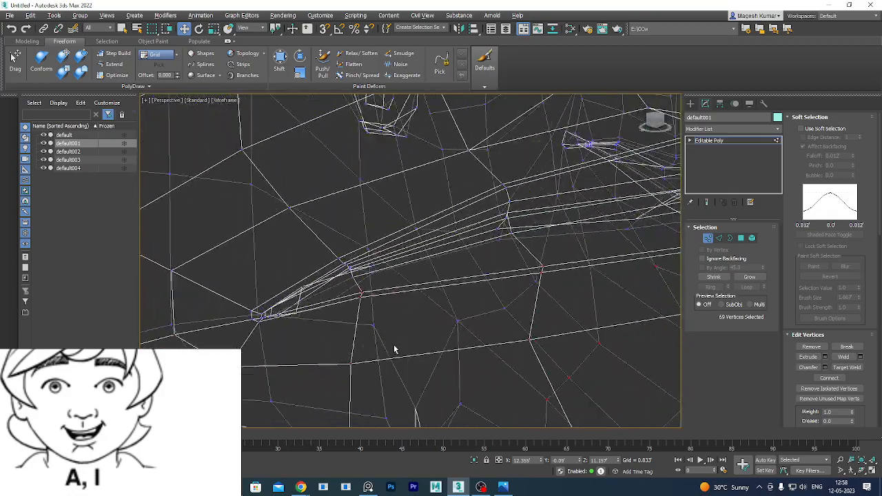
key(F3)
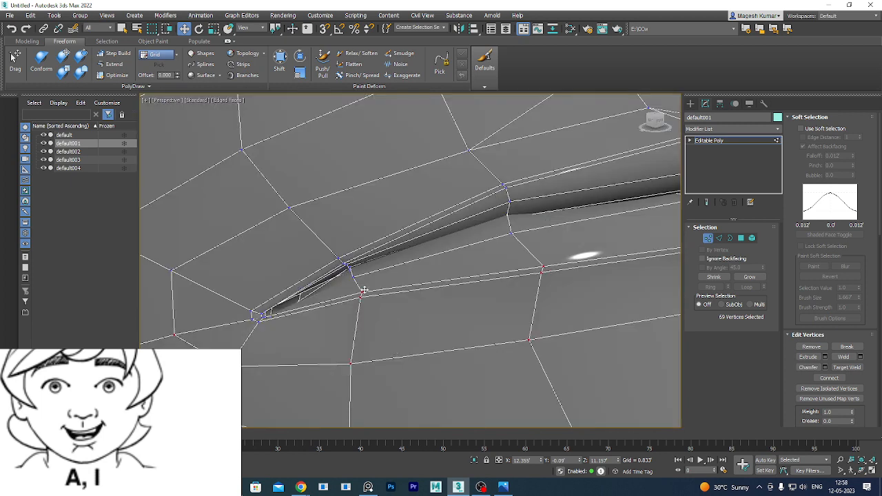
Add two more lower-lip vertices to the selection.
ctrl+click(512, 236)
middle_drag(581, 276, 311, 339)
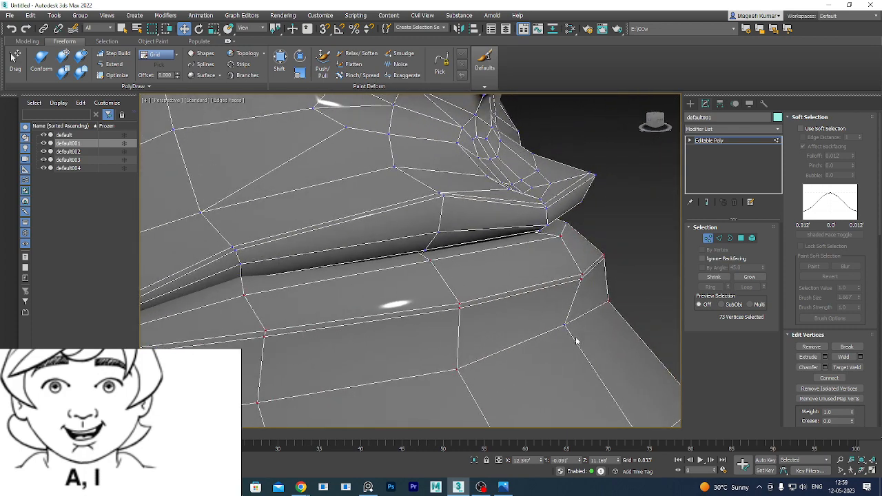
alt+middle_drag(568, 369, 490, 366)
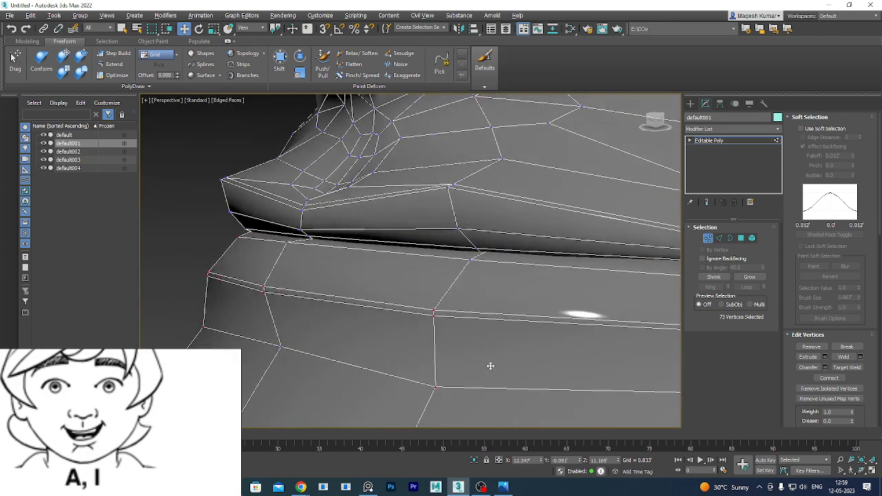
ctrl+click(470, 260)
middle_drag(569, 324, 366, 325)
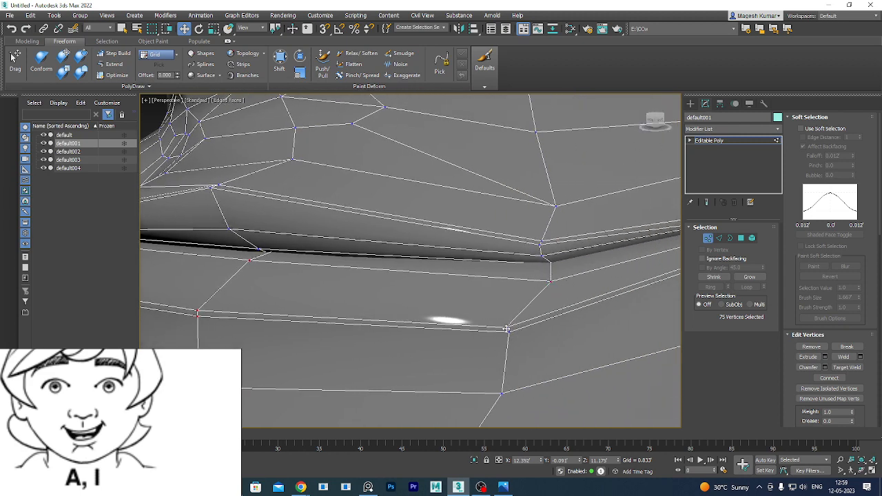
scroll(509, 326, down, 5)
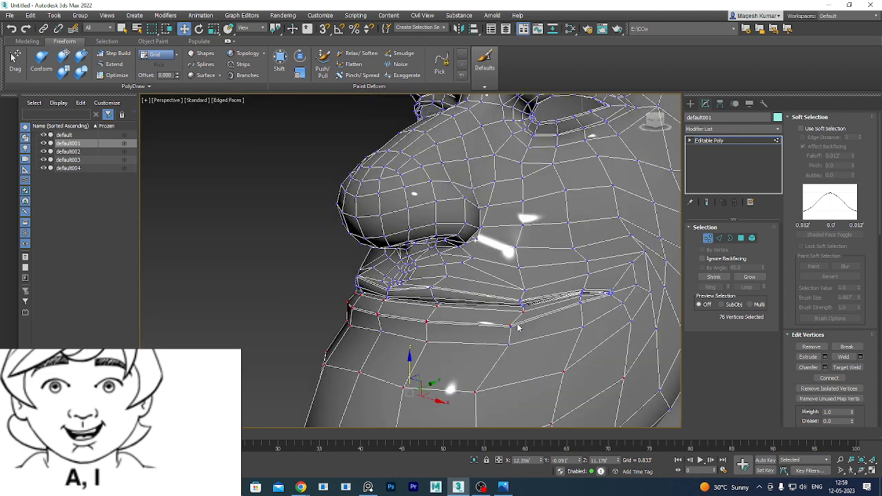
scroll(521, 334, down, 3)
scroll(513, 342, up, 5)
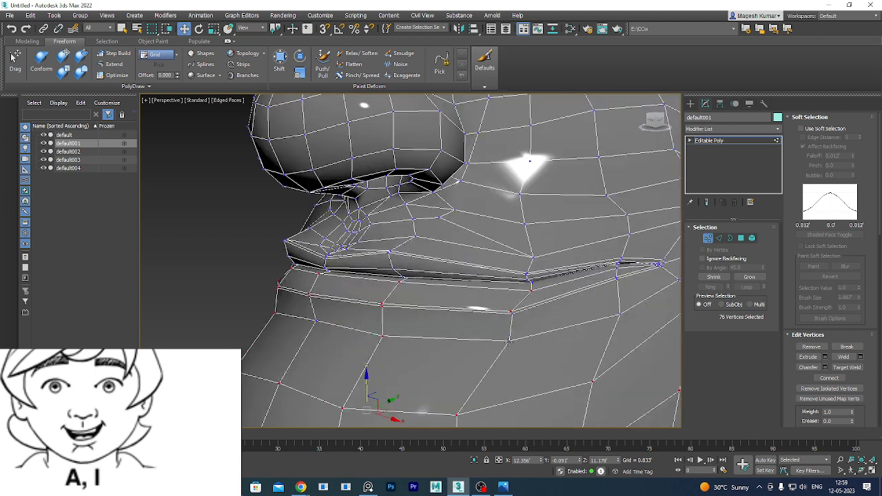
Add chin, lip-crease and mouth-corner vertices to the selection.
ctrl+click(508, 340)
ctrl+click(619, 315)
scroll(528, 365, up, 4)
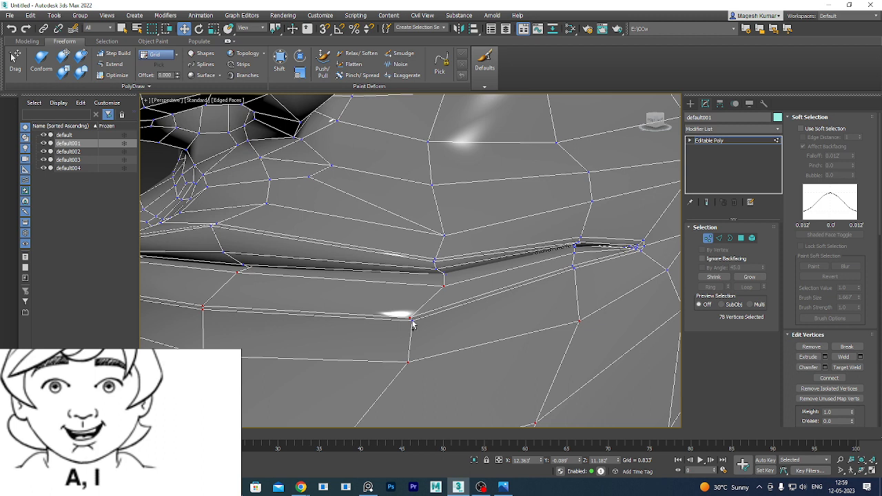
ctrl+click(411, 321)
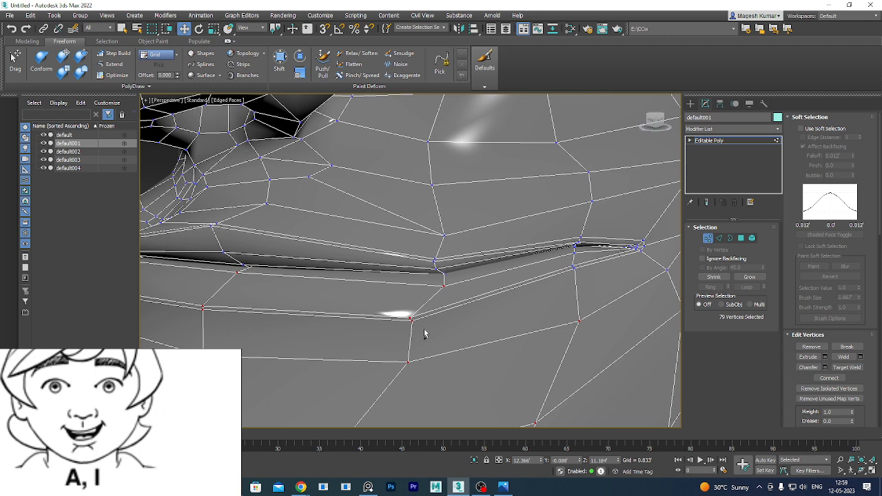
ctrl+click(574, 267)
ctrl+click(573, 265)
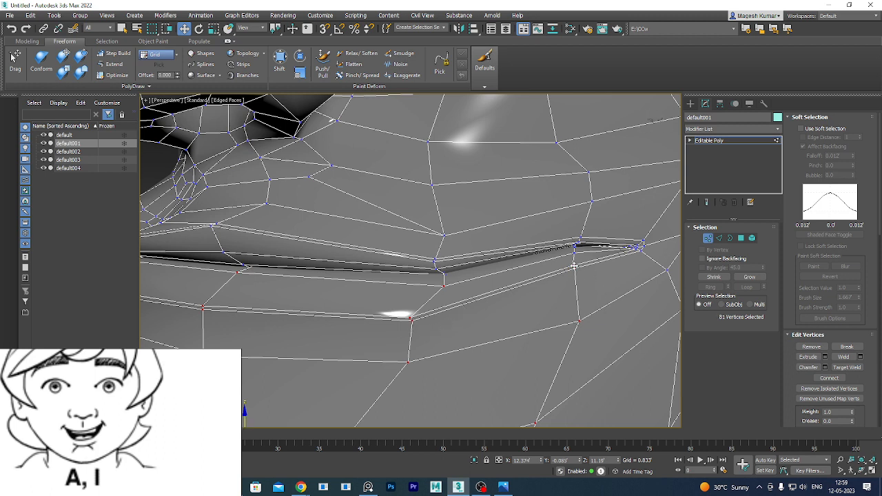
Orbit around the mouth corner to check the 82-vertex selection in wireframe.
middle_drag(588, 324, 435, 249)
scroll(435, 249, down, 6)
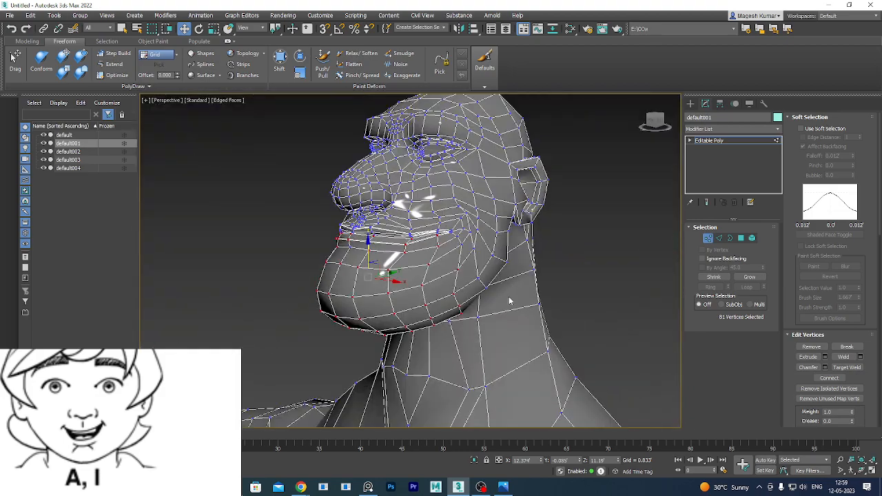
alt+middle_drag(511, 301, 525, 314)
scroll(399, 258, up, 5)
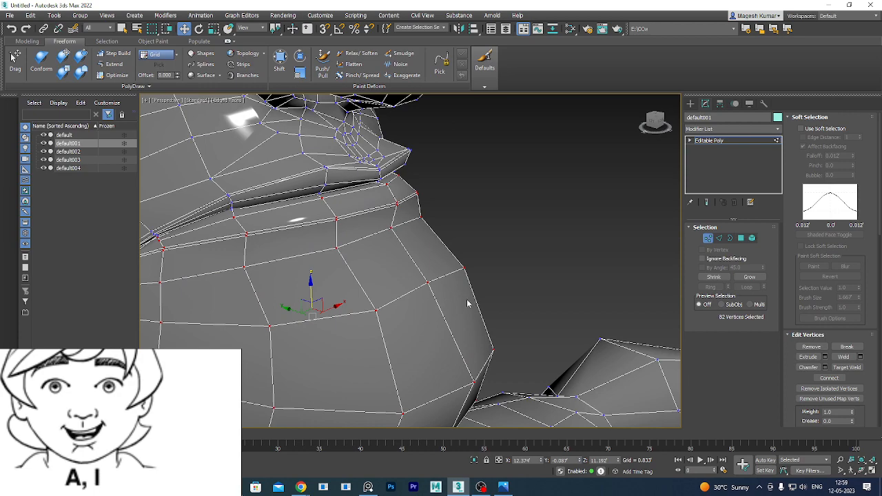
alt+middle_drag(469, 301, 433, 309)
alt+middle_drag(262, 233, 417, 290)
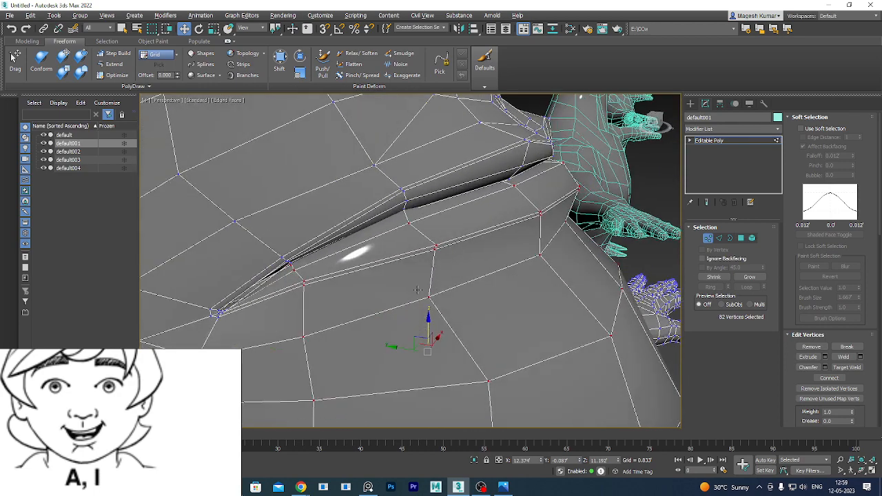
scroll(410, 210, up, 3)
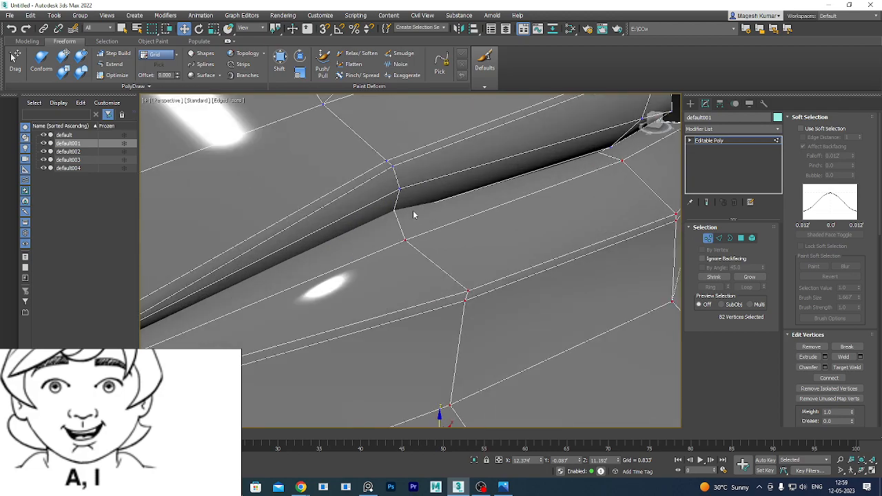
key(F3)
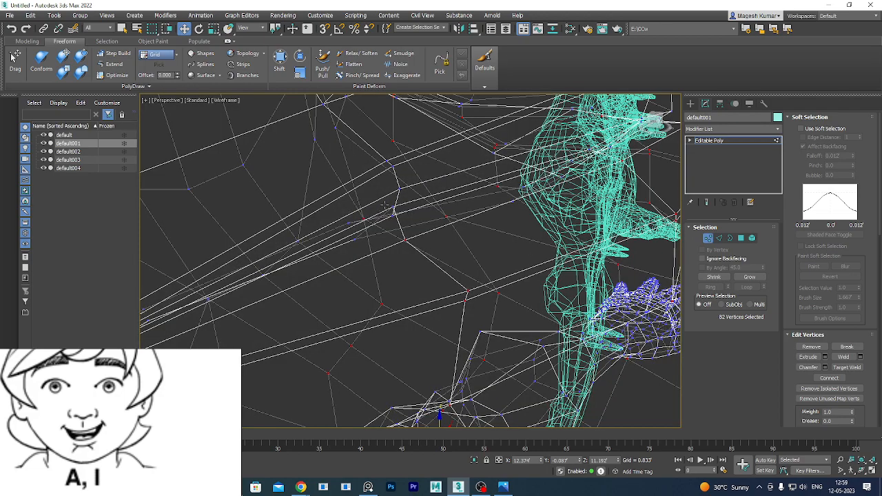
Orbit the Perspective view down under the chin to expose the missing lower-lip vertices.
scroll(413, 229, down, 5)
alt+middle_drag(419, 228, 522, 259)
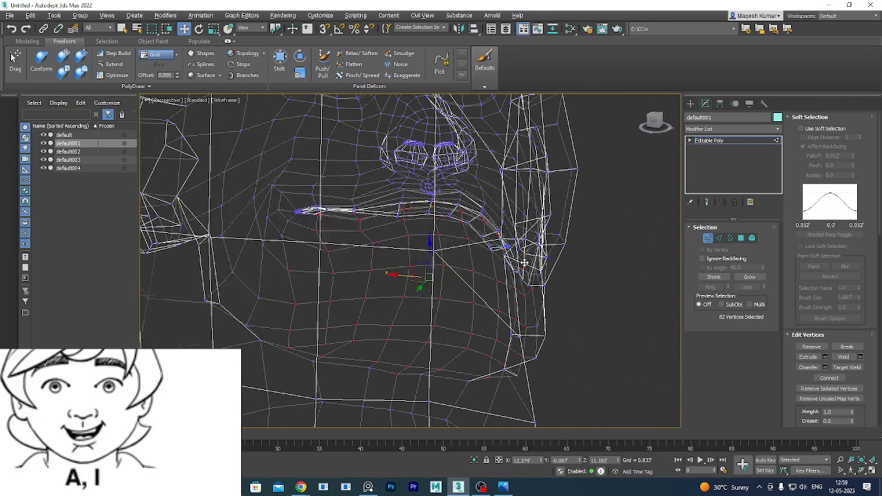
scroll(490, 253, up, 2)
alt+middle_drag(457, 266, 477, 257)
scroll(505, 224, up, 2)
alt+middle_drag(508, 219, 484, 285)
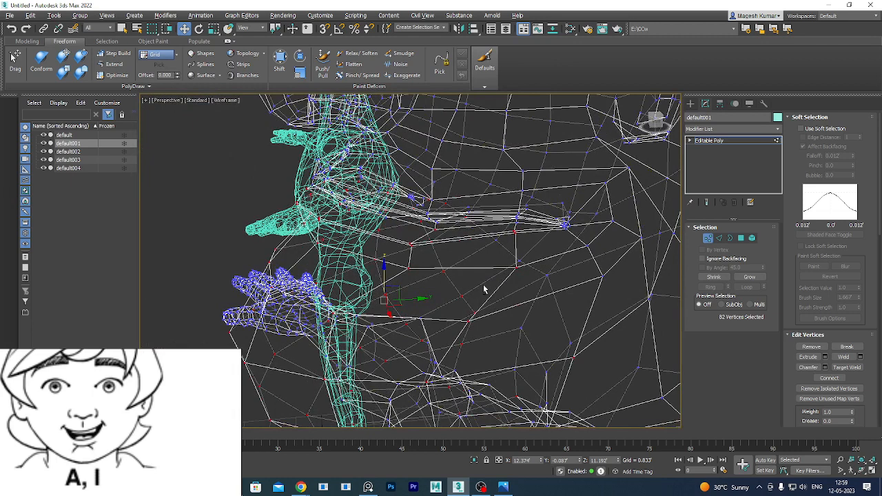
alt+middle_drag(484, 290, 407, 291)
alt+middle_drag(377, 242, 352, 214)
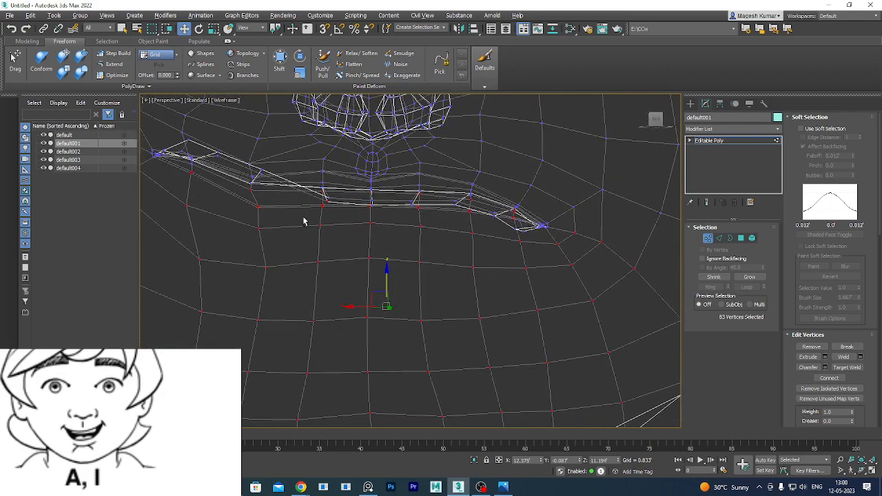
alt+middle_drag(303, 222, 361, 217)
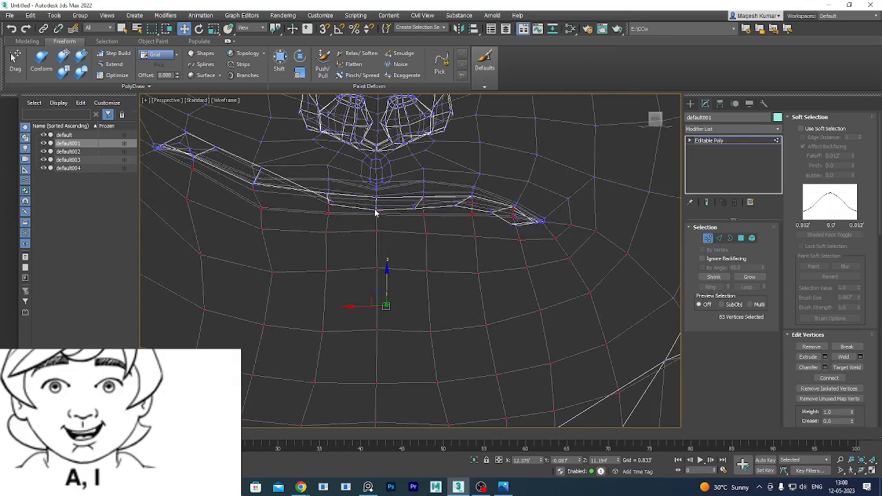
Ctrl+click the four remaining lower-lip vertices, bringing the jaw selection to 87 vertices.
ctrl+click(456, 206)
ctrl+click(508, 242)
ctrl+click(511, 225)
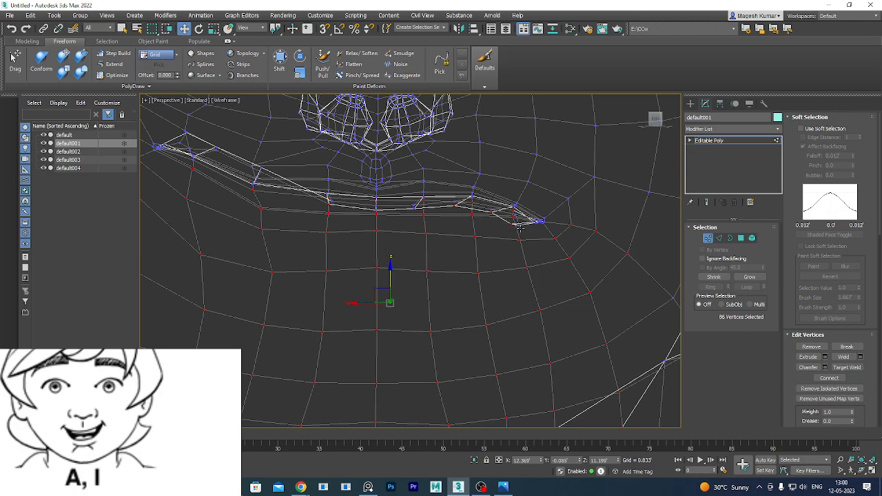
ctrl+click(519, 224)
alt+middle_drag(520, 243, 536, 288)
alt+middle_drag(472, 242, 475, 276)
Maximize the Left viewport and center the head in it.
key(alt+w)
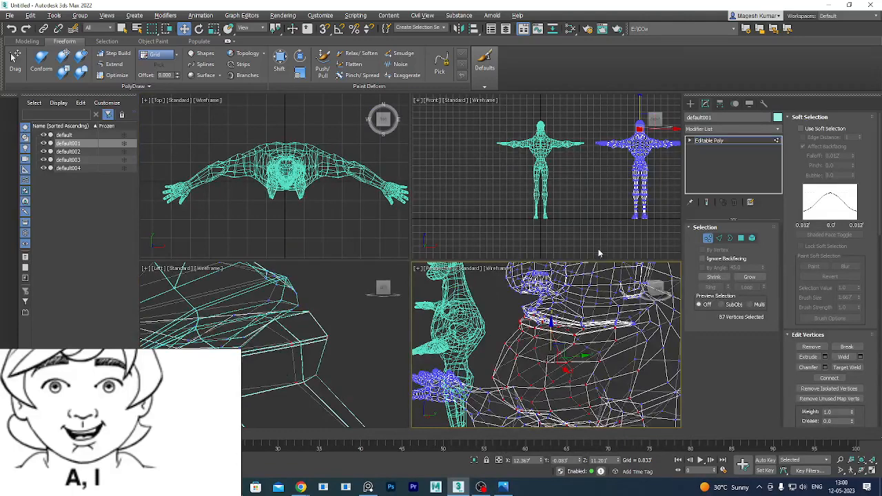
middle_click(330, 327)
key(alt+w)
scroll(527, 292, down, 6)
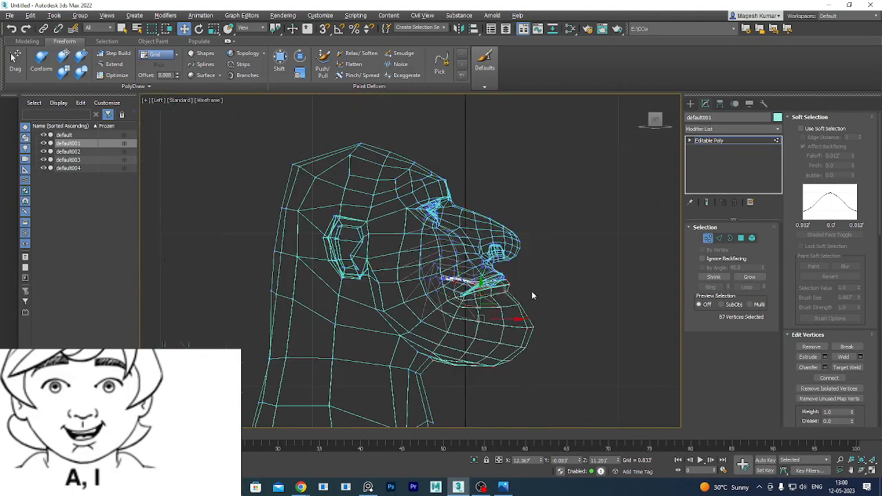
middle_drag(488, 317, 541, 301)
scroll(529, 277, up, 5)
Rotate the 87 jaw vertices open and move them down, twice, to drop the jaw.
key(e)
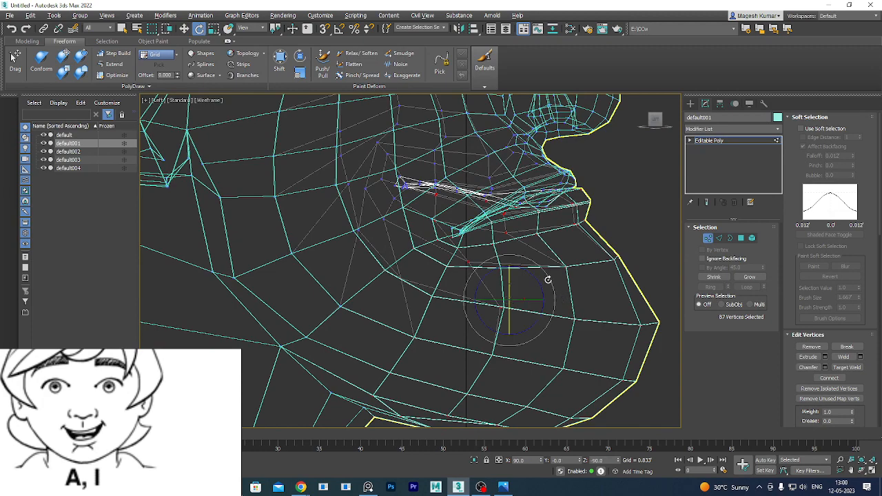
drag(548, 280, 549, 282)
key(w)
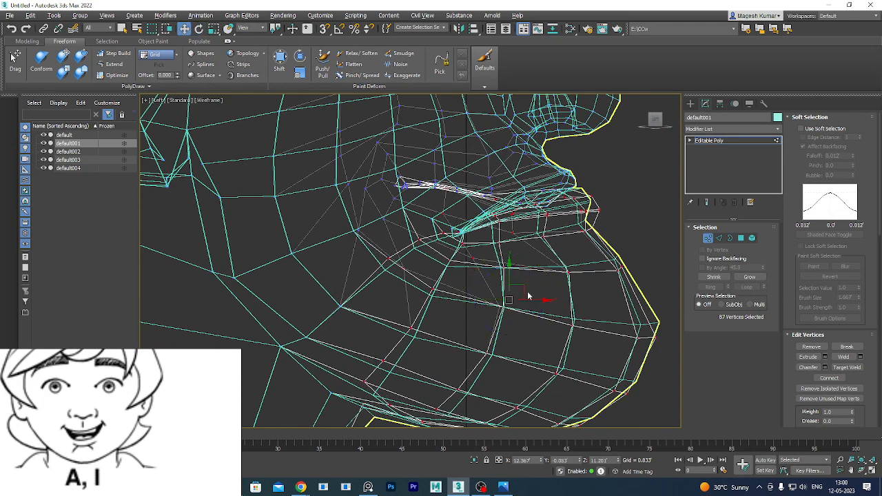
drag(510, 264, 505, 278)
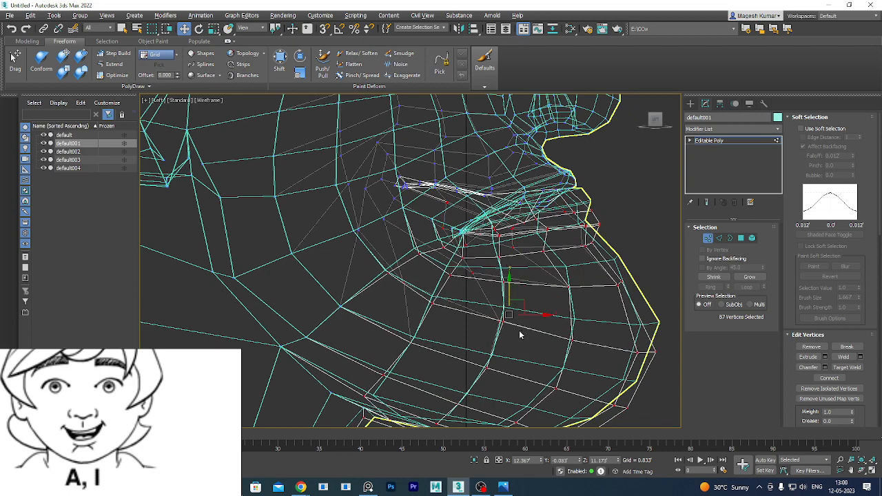
middle_drag(519, 330, 490, 244)
key(e)
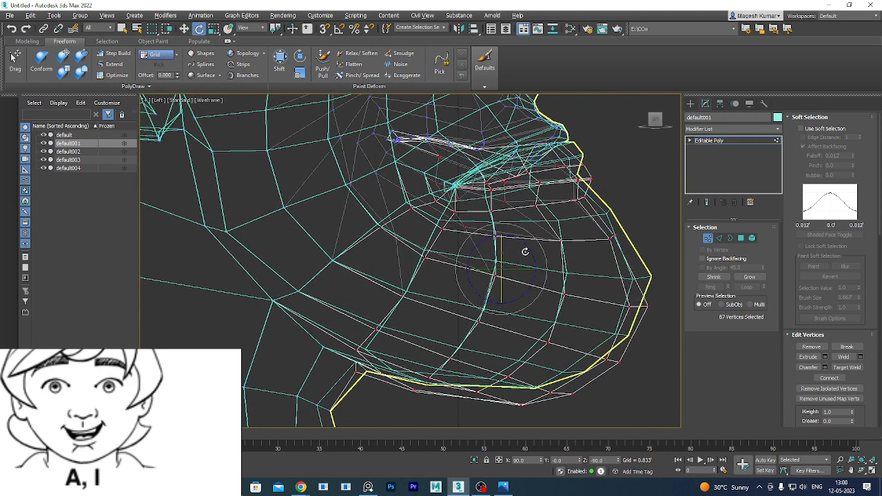
drag(532, 238, 520, 248)
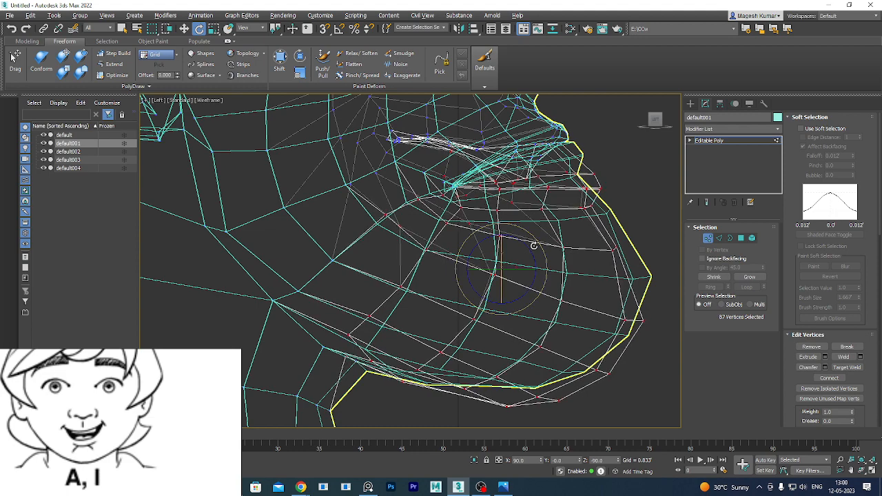
key(w)
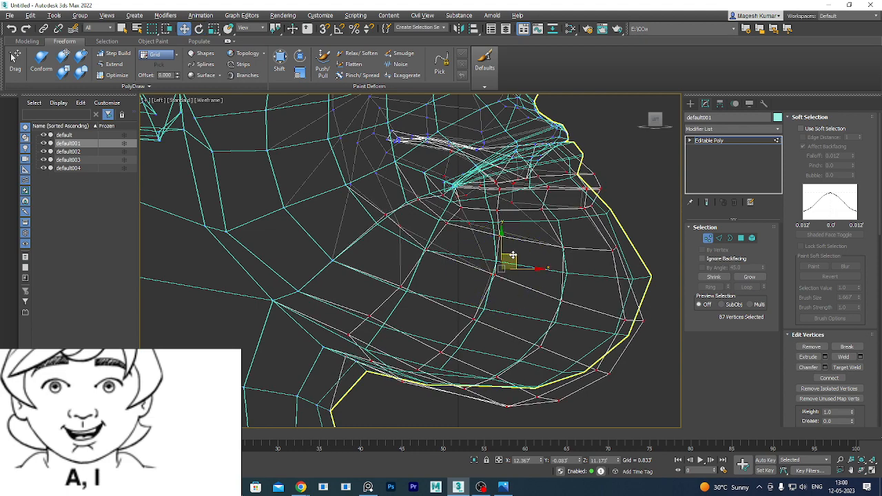
drag(514, 254, 515, 266)
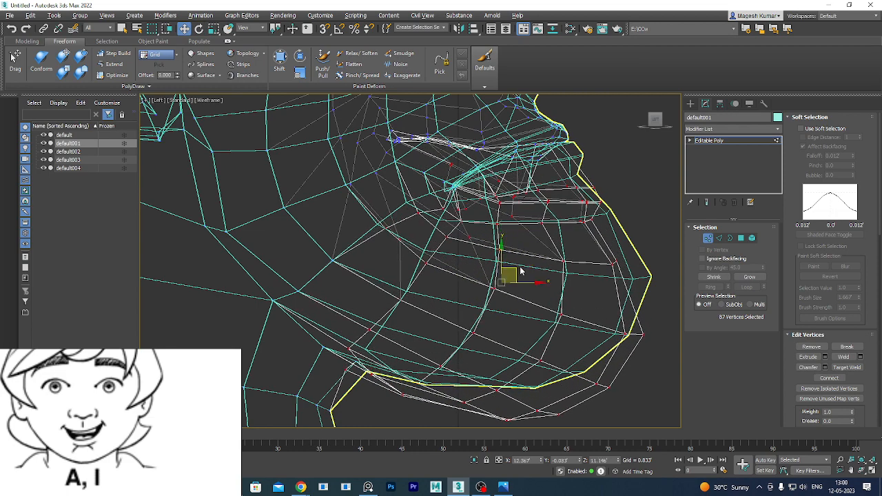
Restore the maximized Perspective viewport.
key(alt+w)
middle_click(561, 326)
key(alt+w)
scroll(532, 313, down, 4)
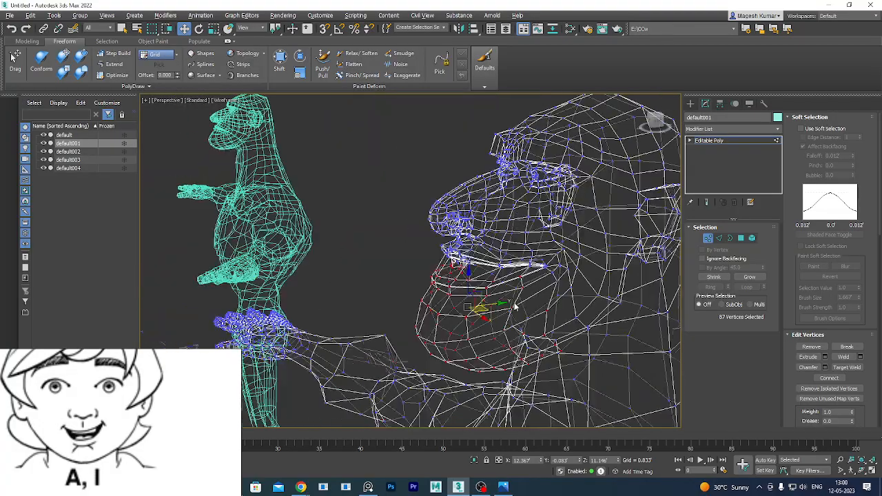
Show Edged Faces, zoom in on the lips, and select one upper-lip vertex.
mouse_move(516, 305)
alt+middle_down()
mouse_move(583, 334)
mouse_move(557, 321)
mouse_move(574, 346)
mouse_move(577, 311)
mouse_move(529, 272)
mouse_move(561, 283)
mouse_move(561, 299)
mouse_move(571, 293)
mouse_move(567, 233)
mouse_move(535, 242)
mouse_move(516, 236)
mouse_move(510, 221)
mouse_move(513, 281)
alt+middle_up()
key(F3)
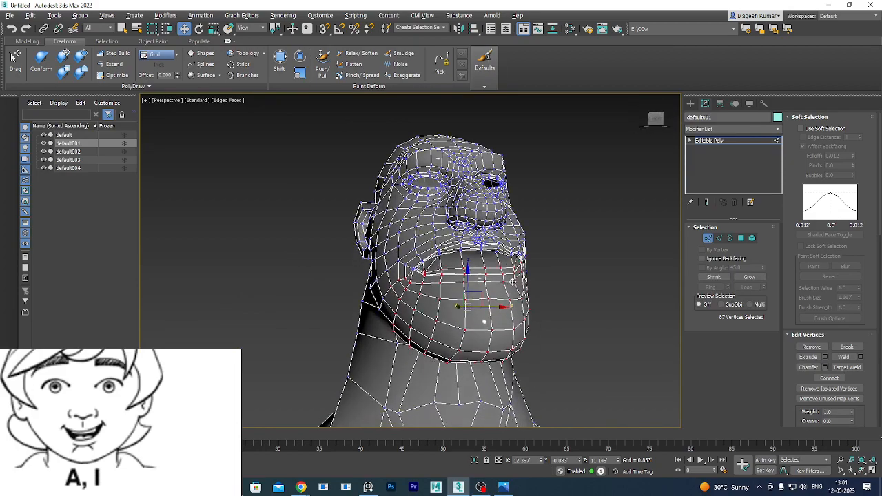
scroll(465, 262, up, 6)
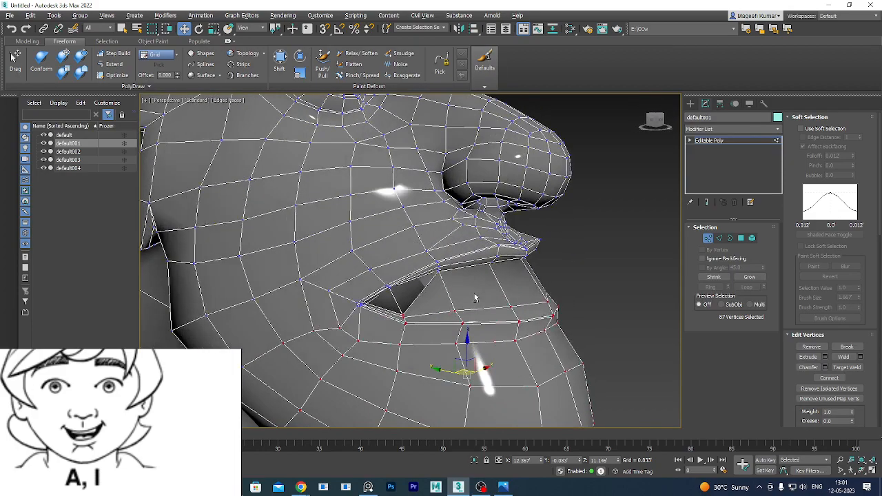
click(435, 262)
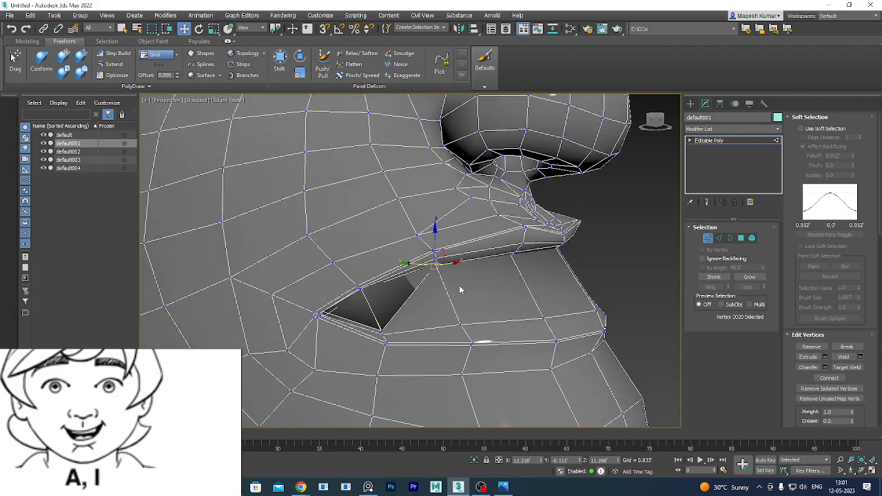
alt+middle_drag(459, 290, 428, 293)
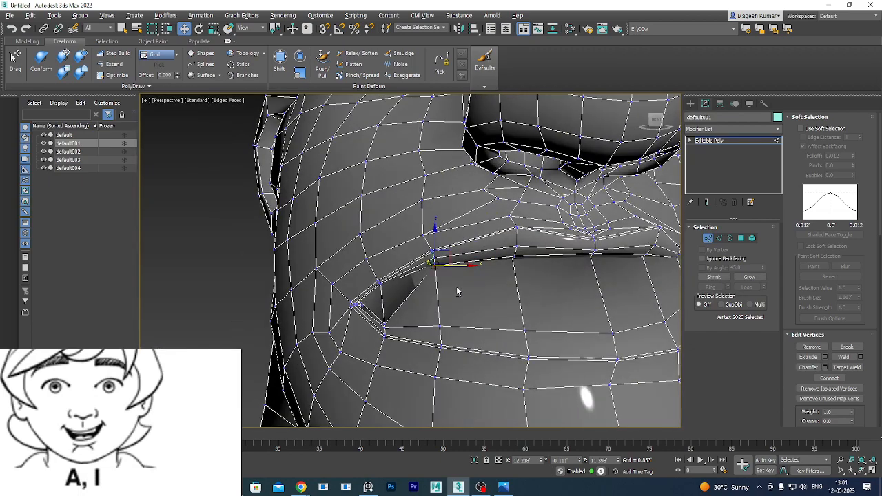
key(F3)
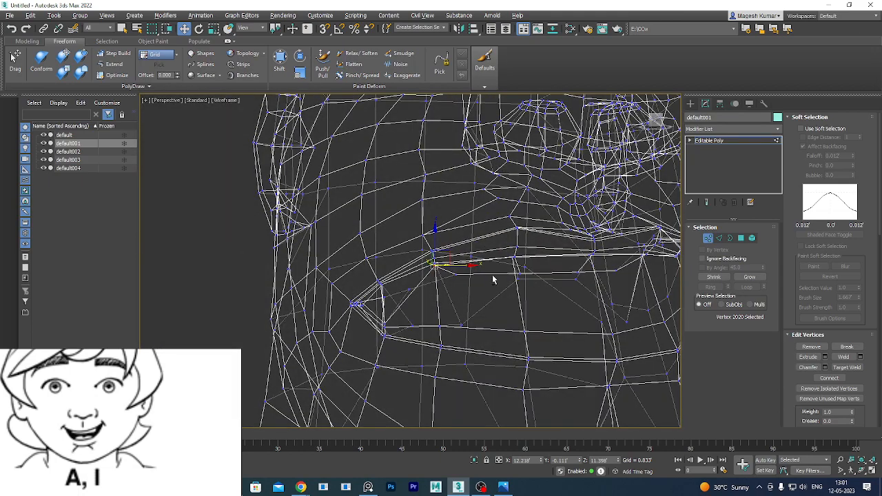
scroll(499, 284, up, 2)
scroll(507, 275, up, 2)
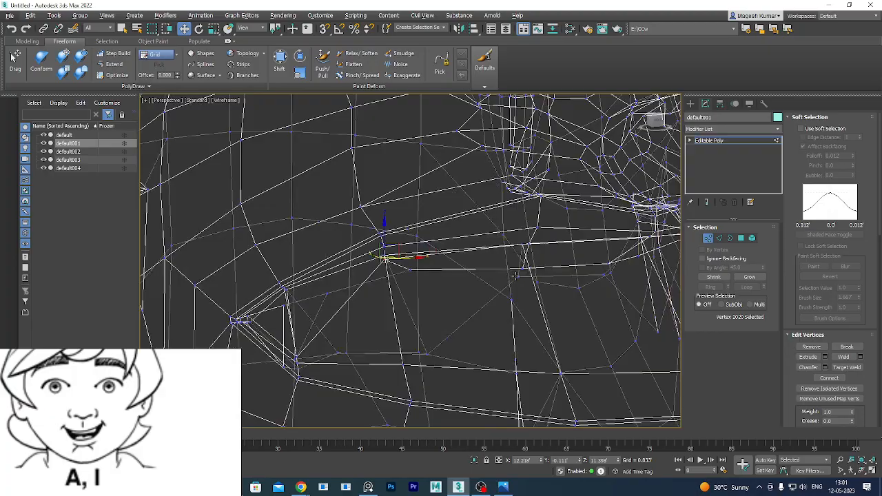
alt+middle_drag(515, 275, 447, 347)
ctrl+click(522, 243)
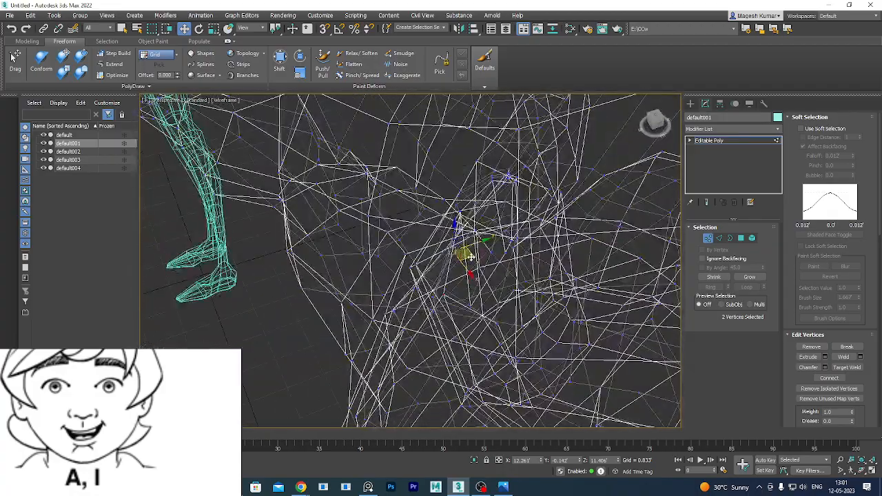
drag(456, 226, 454, 251)
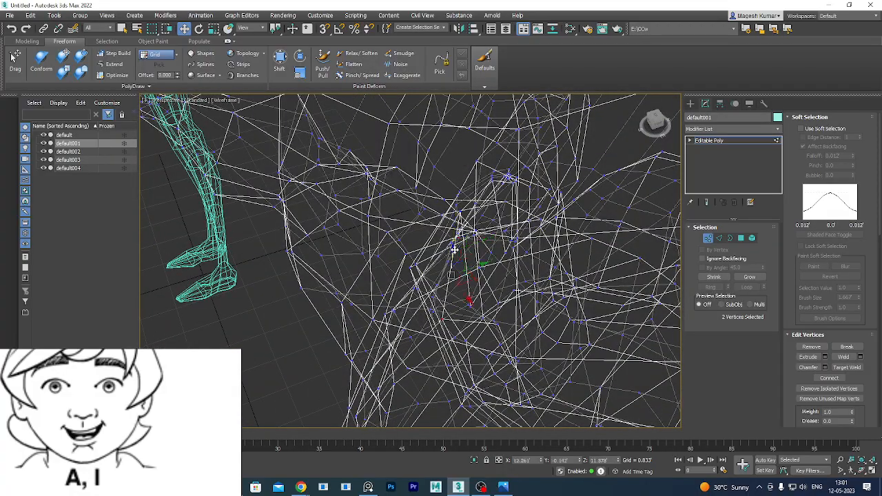
scroll(454, 250, up, 5)
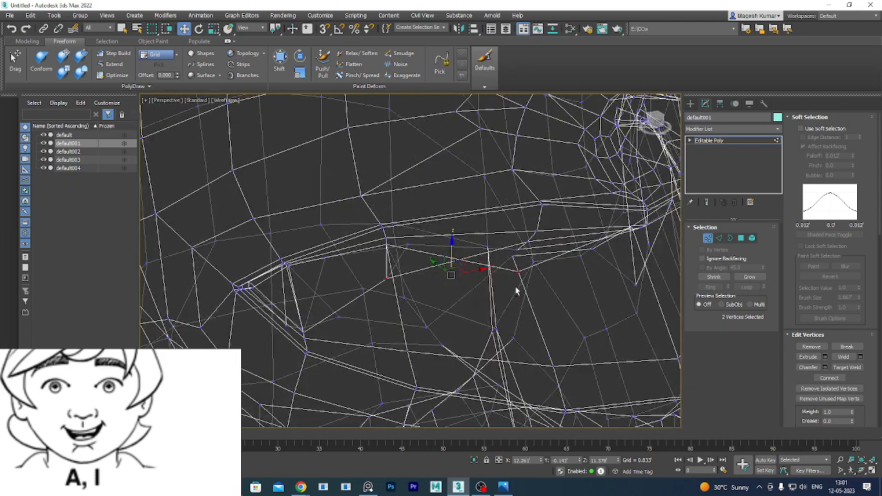
key(F3)
key(ctrl+z)
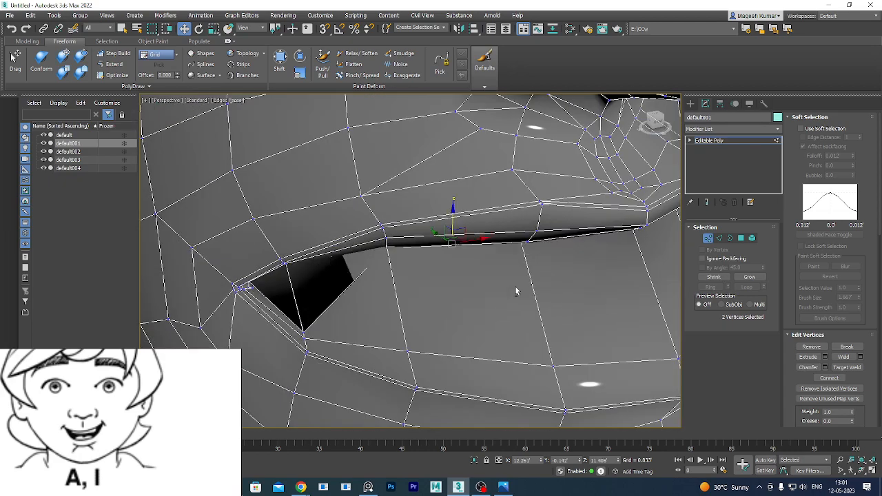
alt+middle_drag(478, 290, 466, 275)
alt+middle_drag(483, 267, 588, 265)
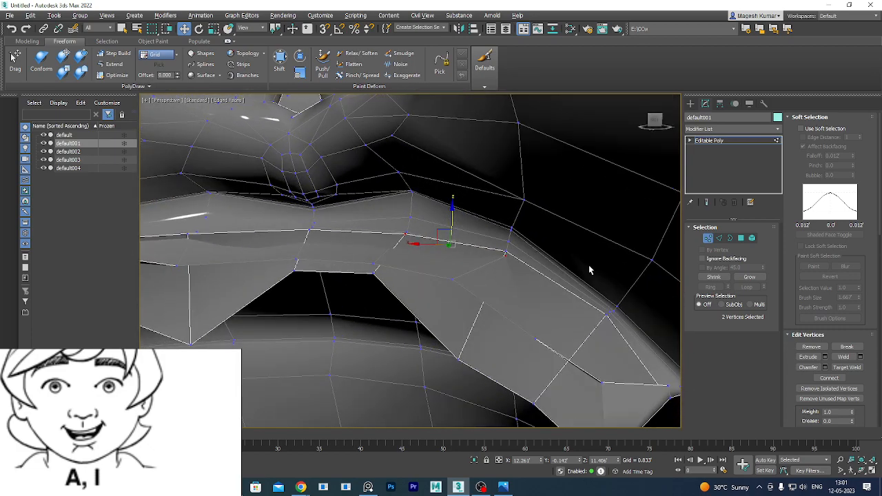
click(453, 279)
alt+middle_drag(499, 320, 435, 291)
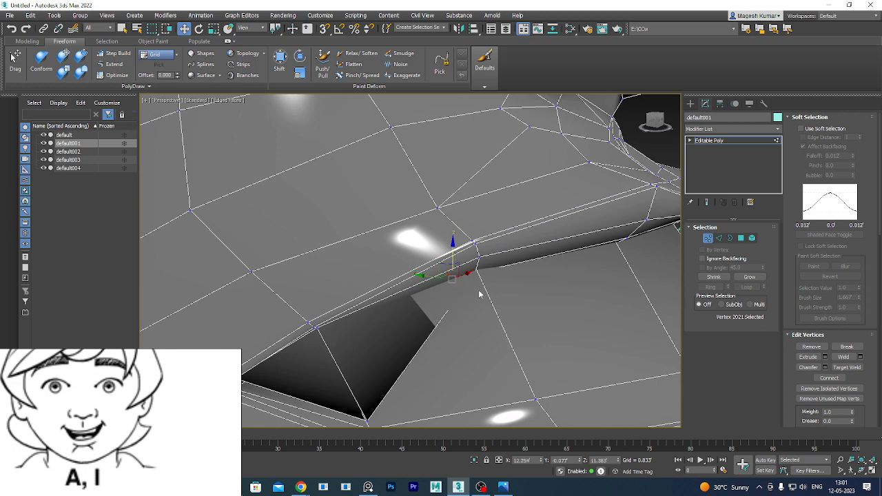
key(F3)
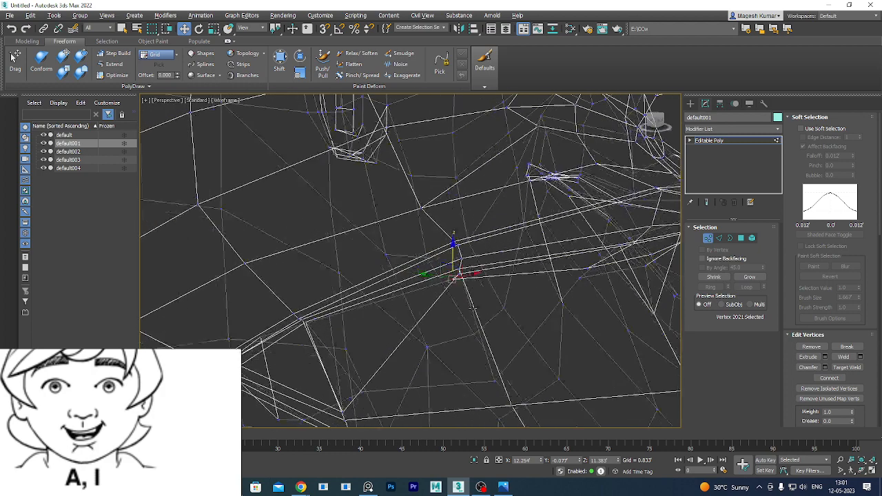
alt+middle_drag(484, 307, 494, 305)
click(520, 309)
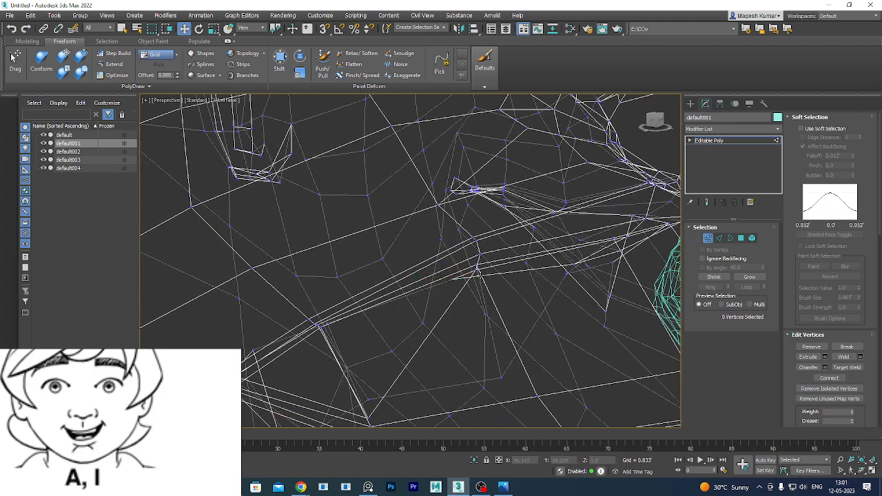
Lower the upper-lip vertex slightly and raise a lower-lip vertex, with Edged Faces shown again.
click(477, 269)
mouse_move(477, 237)
mouse_down()
mouse_move(477, 264)
mouse_move(477, 220)
mouse_up()
key(F3)
alt+middle_drag(437, 319, 431, 354)
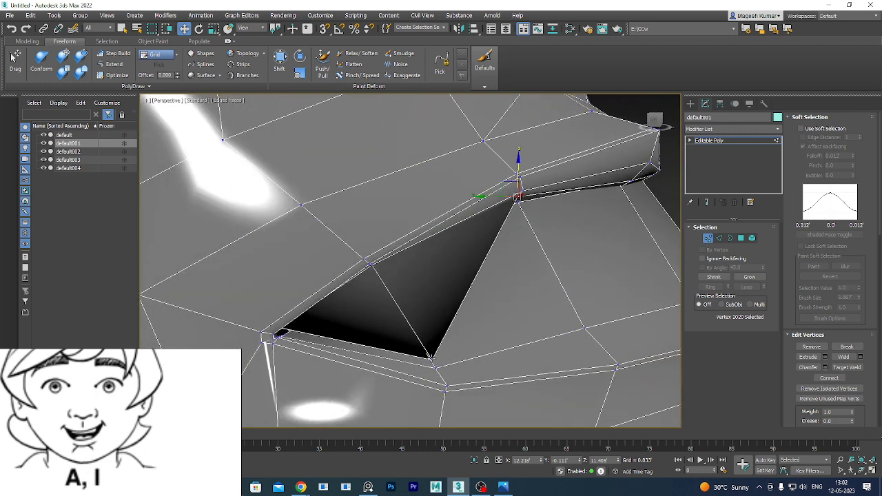
click(431, 355)
drag(430, 330, 431, 207)
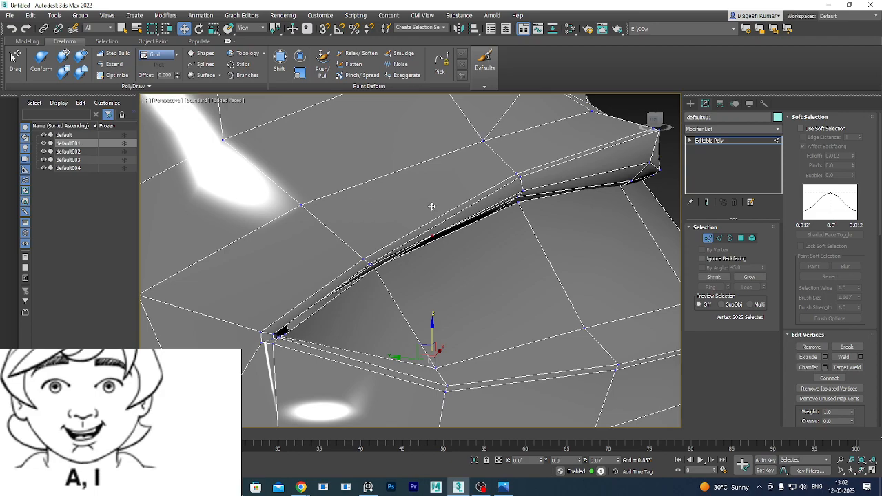
Slide a lip vertex sideways, then pull it and its neighbouring lip vertex downward.
alt+middle_drag(449, 281, 430, 288)
alt+middle_drag(454, 240, 441, 286)
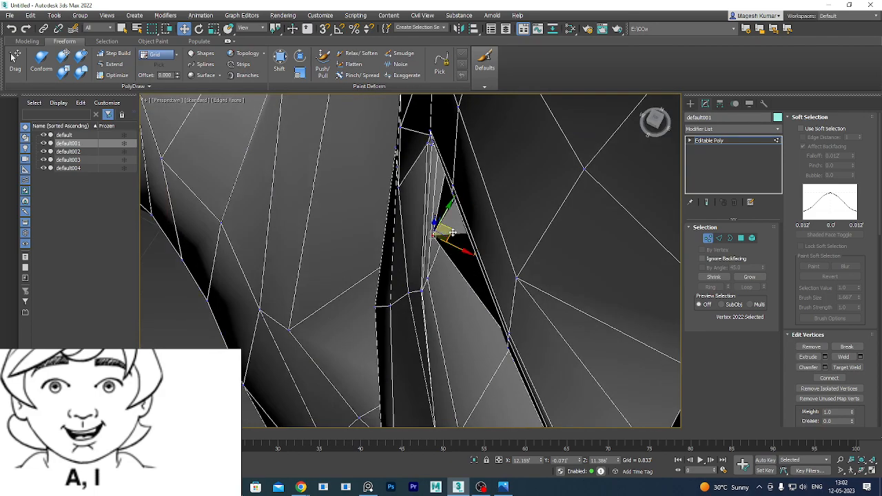
drag(452, 232, 489, 231)
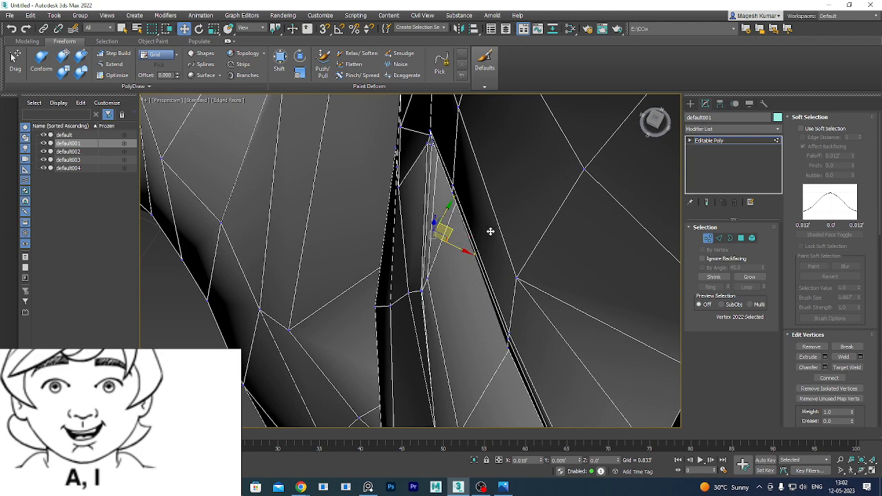
alt+middle_drag(490, 232, 411, 262)
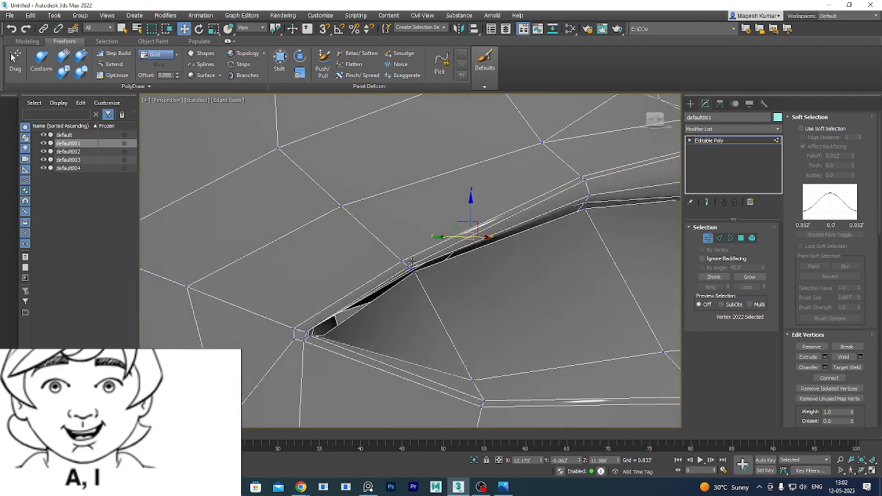
alt+middle_drag(475, 292, 392, 322)
drag(416, 242, 483, 277)
click(474, 262)
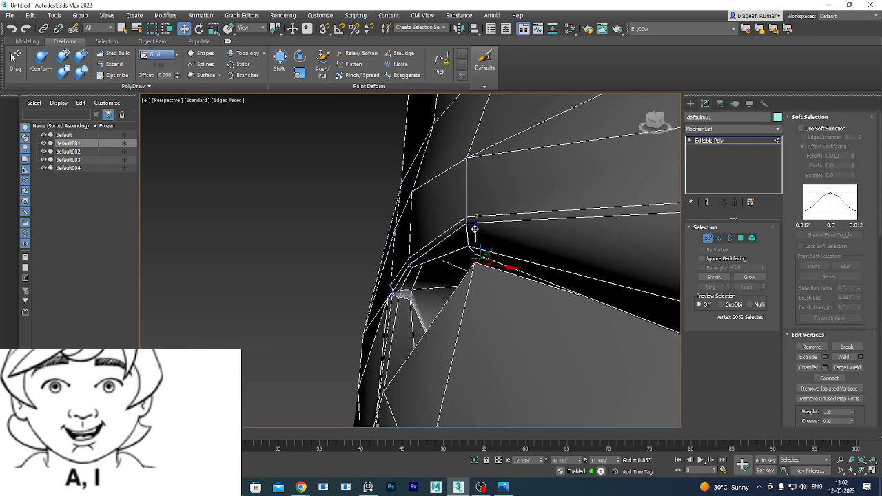
drag(475, 230, 462, 346)
Adjust another lip-line vertex and pull the lip-corner vertex down to open the mouth.
scroll(463, 345, down, 5)
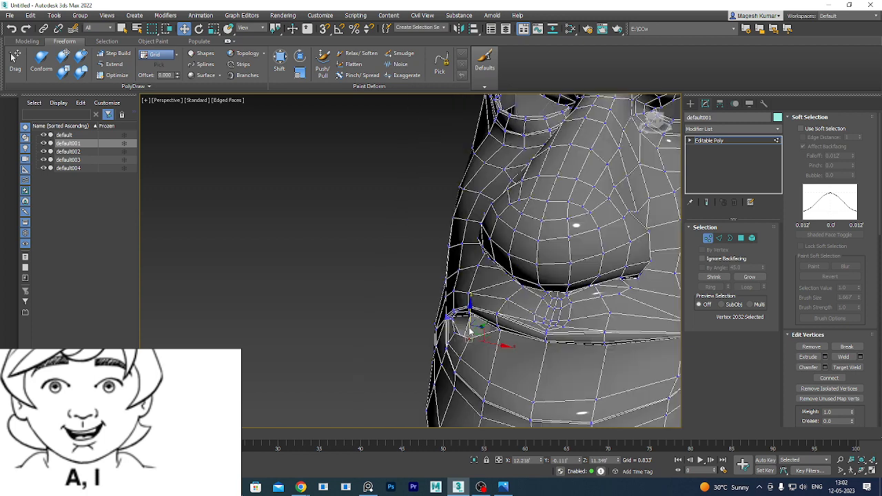
middle_drag(501, 346, 479, 257)
scroll(477, 305, up, 2)
click(472, 285)
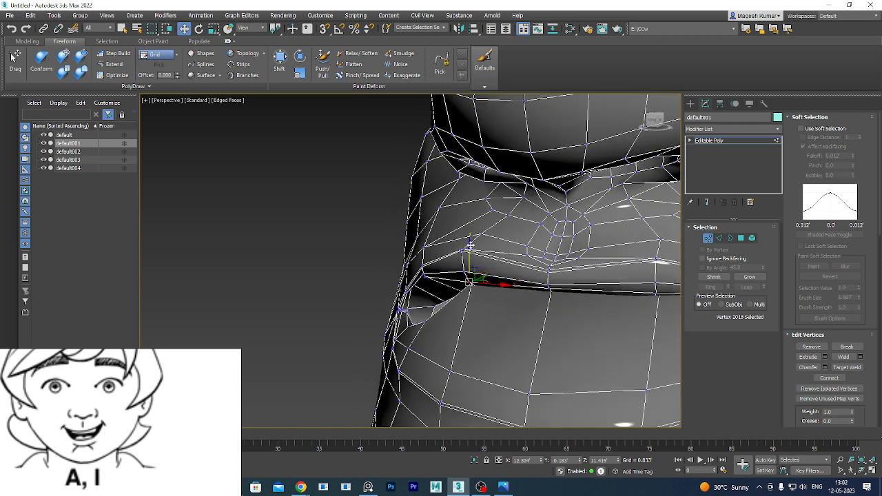
mouse_move(470, 245)
mouse_down()
mouse_move(473, 284)
mouse_move(477, 241)
mouse_up()
alt+middle_drag(477, 243, 485, 286)
scroll(475, 287, up, 2)
click(470, 280)
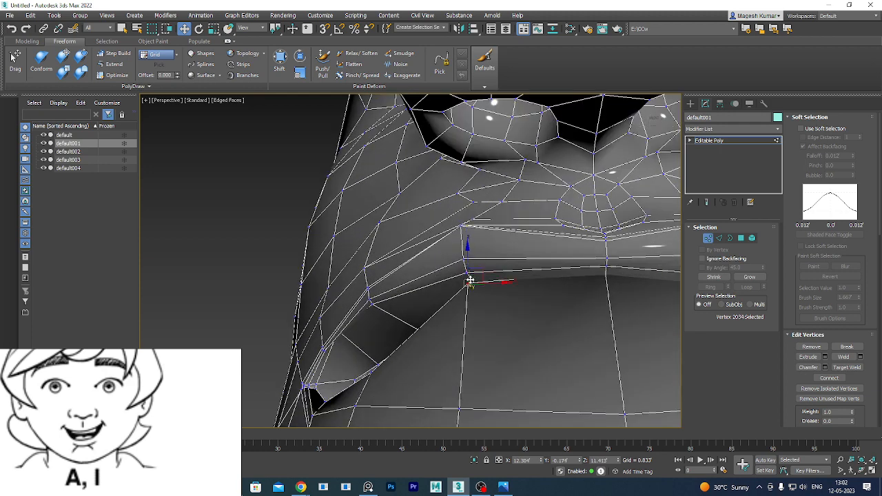
drag(470, 281, 467, 369)
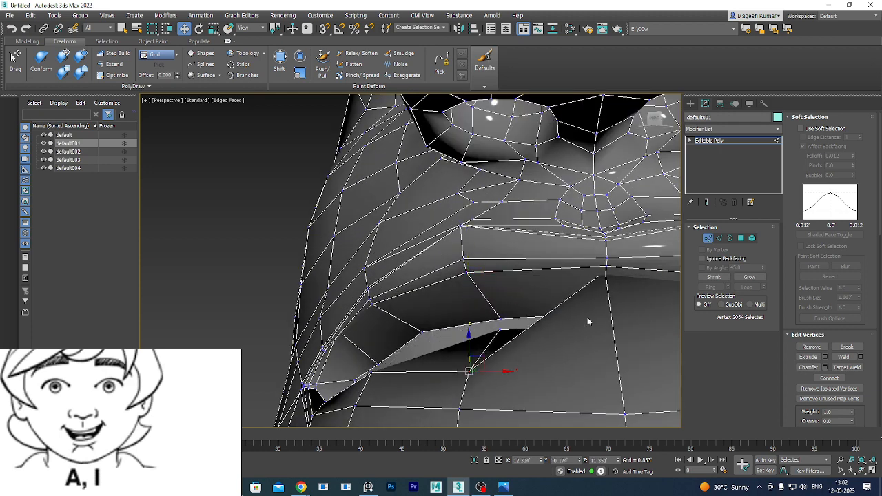
alt+middle_drag(613, 282, 445, 326)
scroll(471, 310, down, 5)
scroll(471, 310, up, 2)
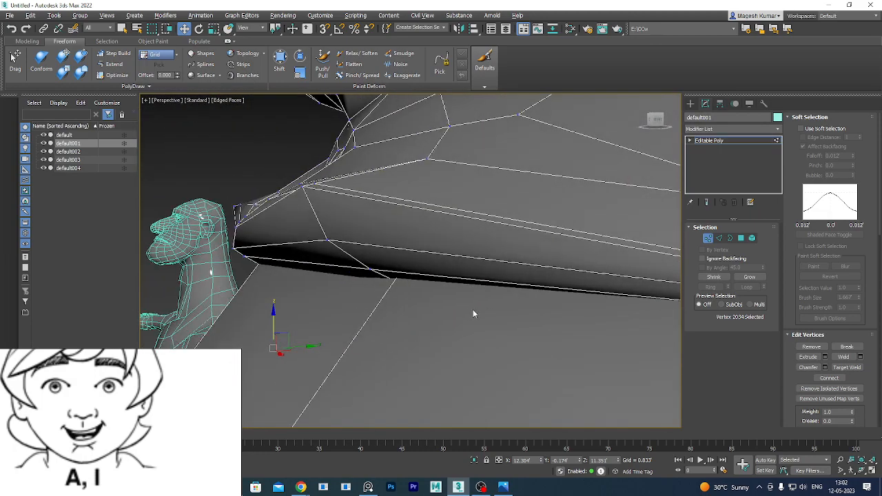
Pick a vertex on the upper lip line in wireframe and lower it slightly.
key(F3)
click(414, 270)
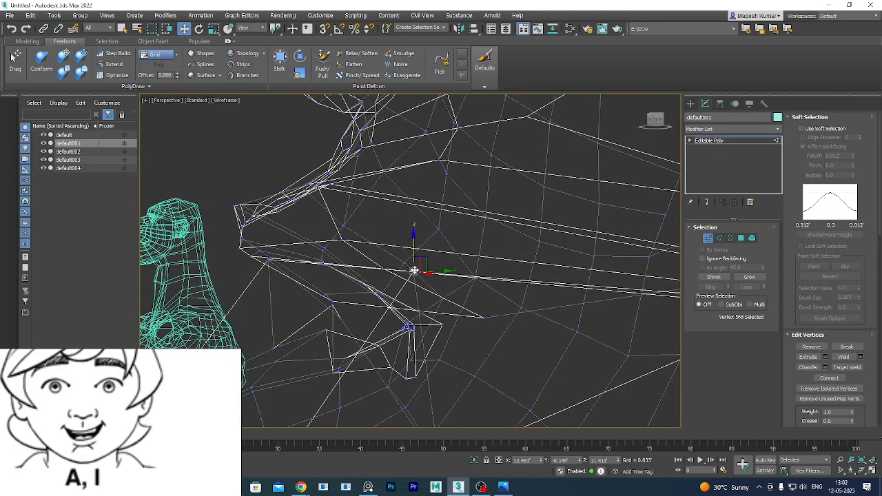
alt+middle_drag(454, 313, 476, 284)
key(F3)
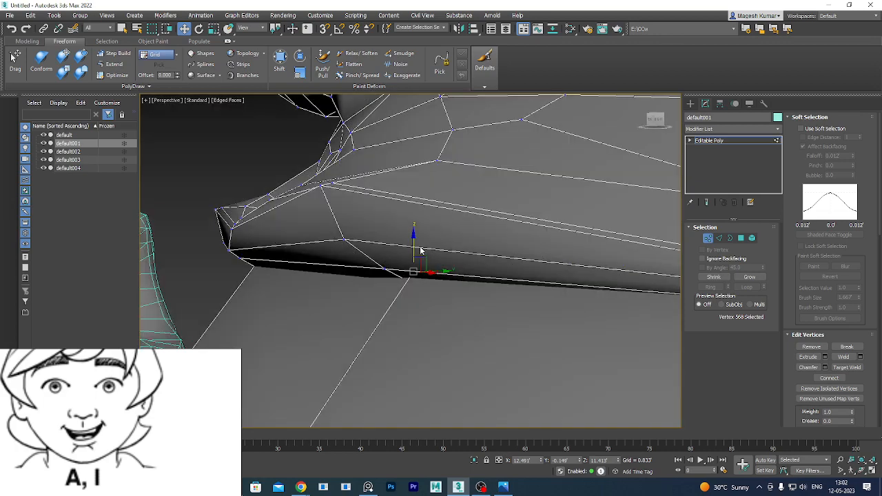
drag(414, 238, 407, 297)
alt+middle_drag(332, 322, 518, 309)
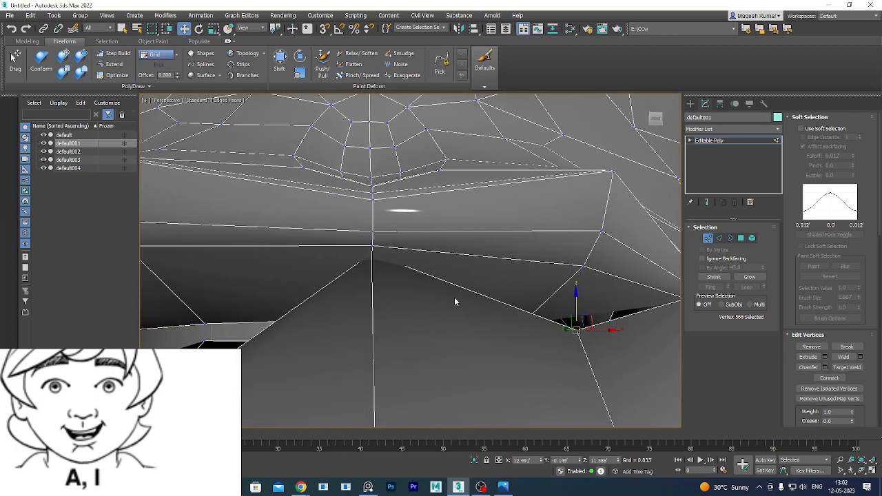
Pull the centre lip vertex down, then orbit around the lips to check it.
key(F3)
click(372, 254)
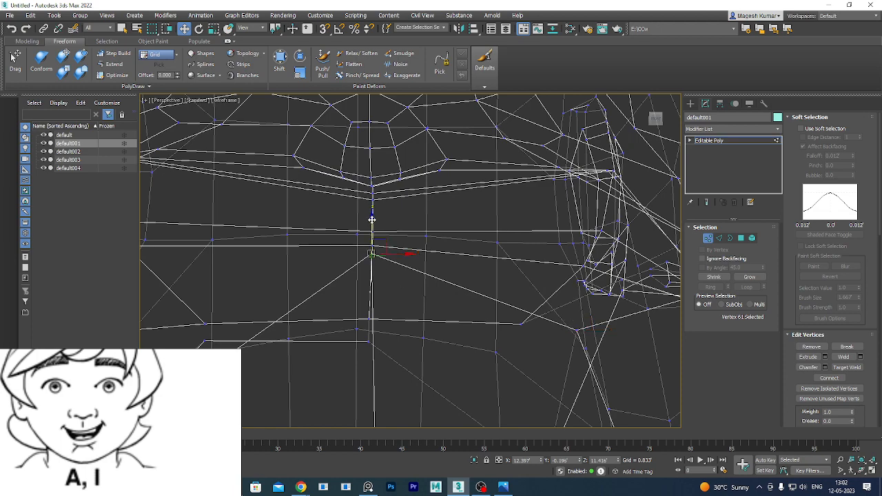
mouse_move(372, 219)
mouse_down()
mouse_move(370, 319)
mouse_move(385, 318)
mouse_up()
key(F3)
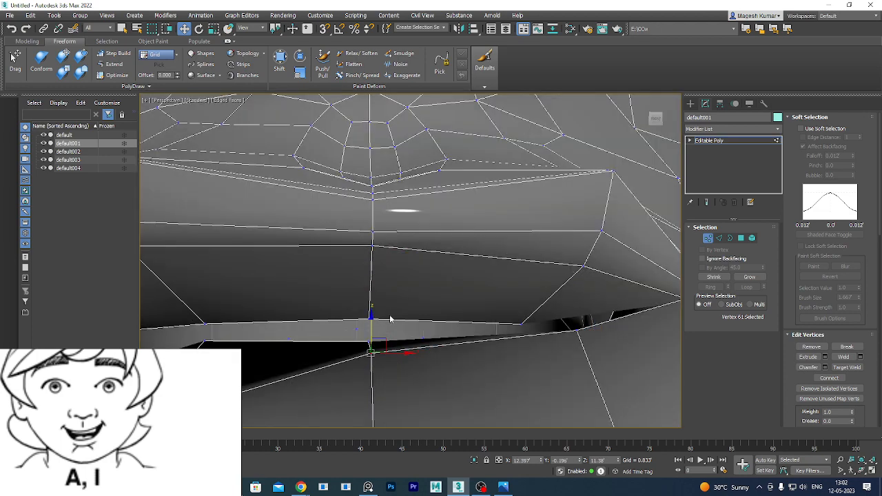
scroll(466, 320, down, 6)
alt+middle_drag(545, 358, 474, 338)
scroll(471, 337, up, 5)
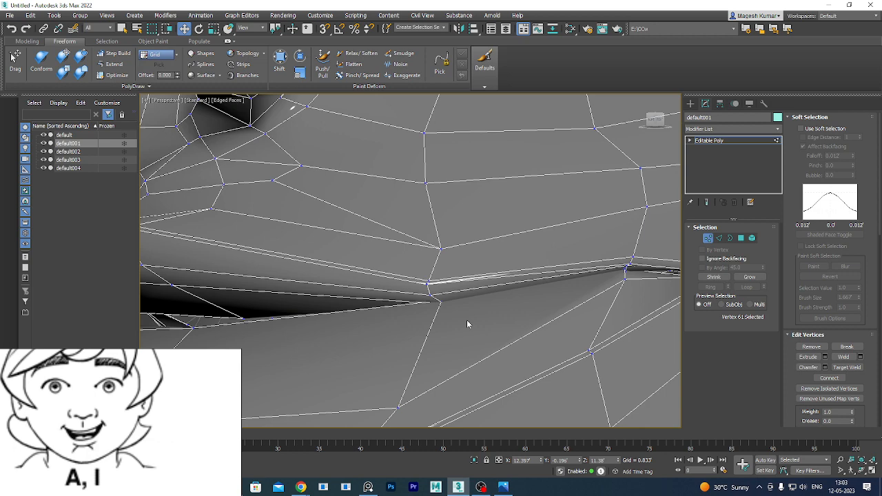
mouse_move(467, 324)
alt+middle_down()
mouse_move(491, 319)
mouse_move(481, 335)
mouse_move(439, 345)
mouse_move(440, 294)
mouse_move(611, 130)
alt+middle_up()
mouse_move(448, 247)
middle_down()
mouse_move(556, 165)
mouse_move(413, 305)
mouse_move(492, 303)
mouse_move(523, 285)
mouse_move(441, 335)
mouse_move(480, 294)
middle_up()
Select vertex 566 at the mouth's lower edge and move it down along Z.
key(F3)
click(493, 185)
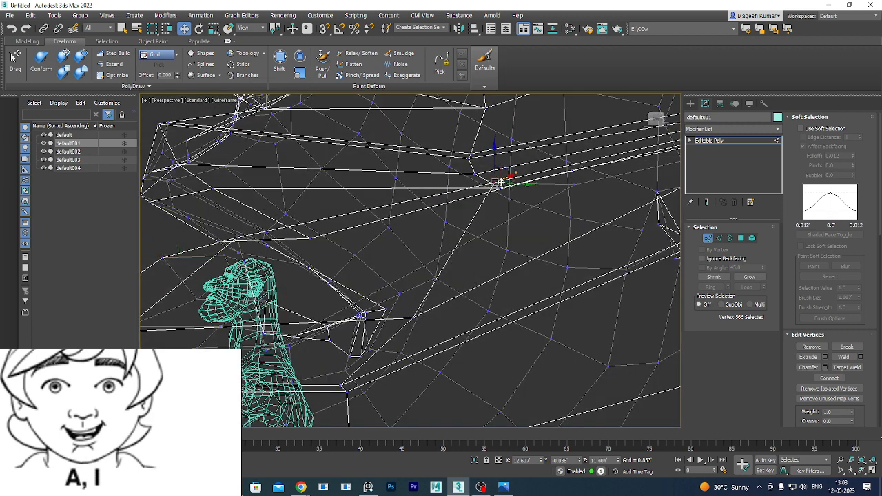
drag(491, 188, 492, 184)
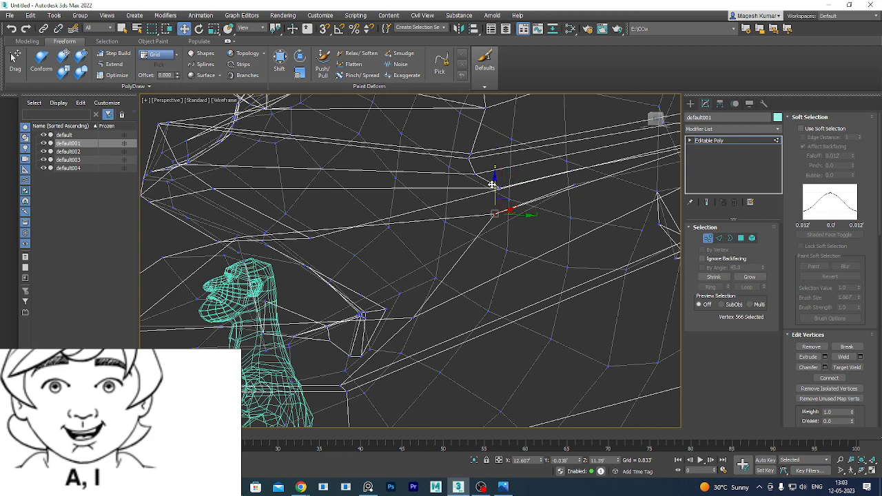
key(F3)
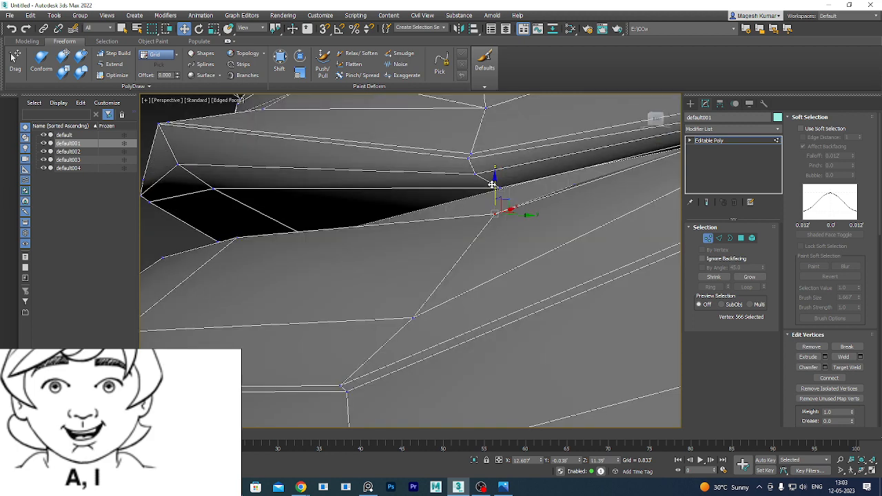
middle_drag(538, 276, 350, 342)
middle_drag(522, 312, 448, 311)
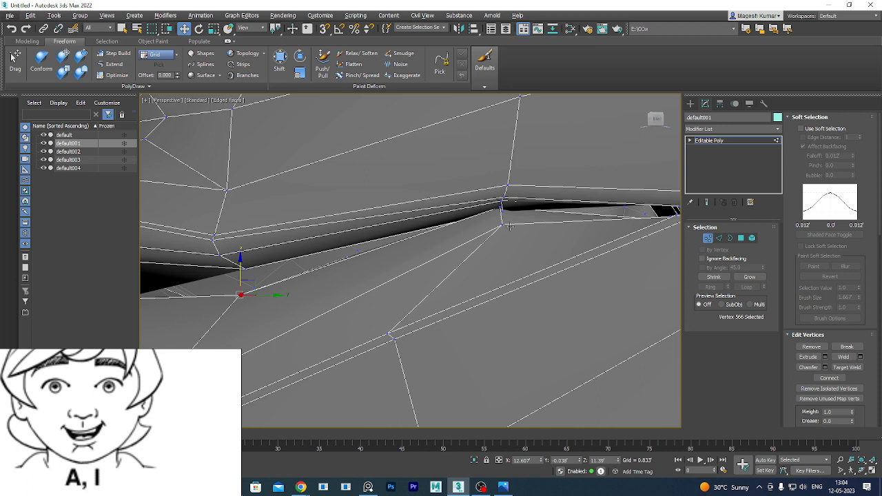
Select two stacked lip vertices and pull vertex 565 down to open the mouth.
click(501, 205)
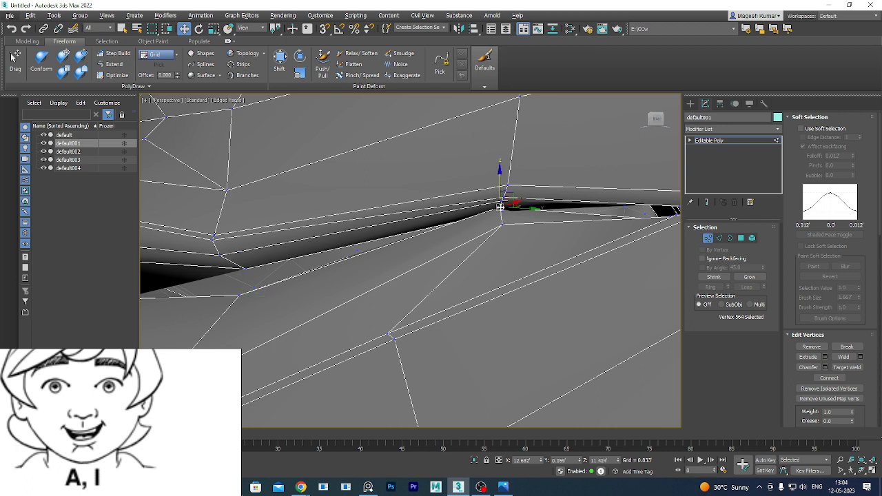
ctrl+click(503, 223)
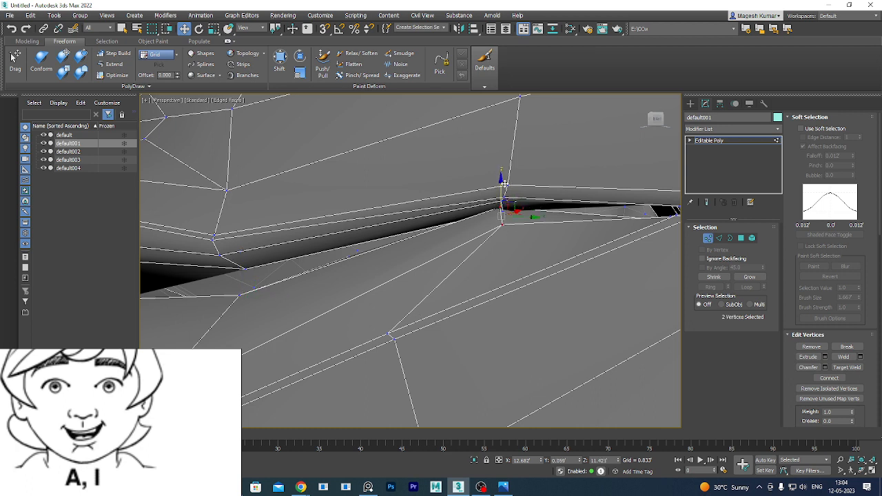
scroll(560, 252, down, 4)
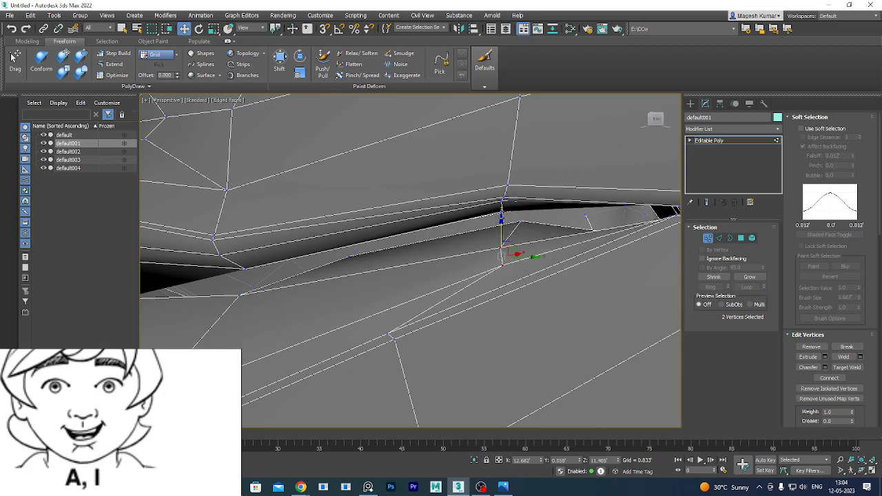
scroll(559, 252, up, 3)
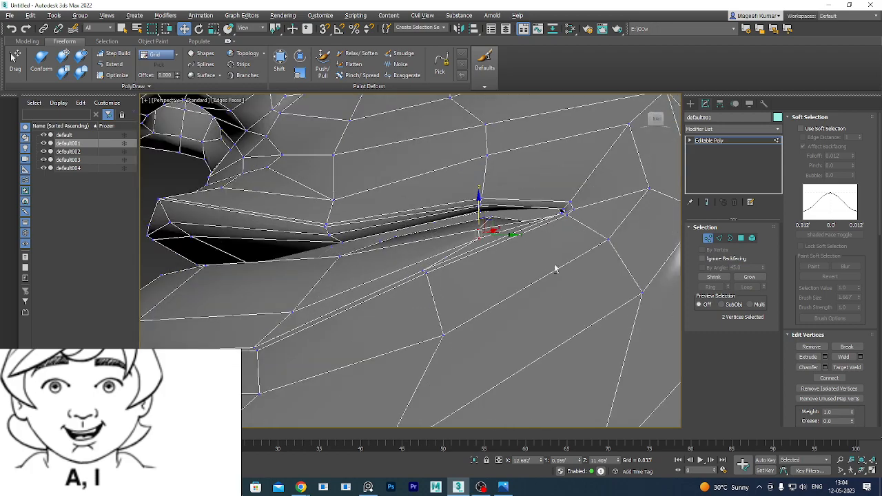
scroll(557, 266, up, 1)
alt+middle_drag(577, 266, 511, 264)
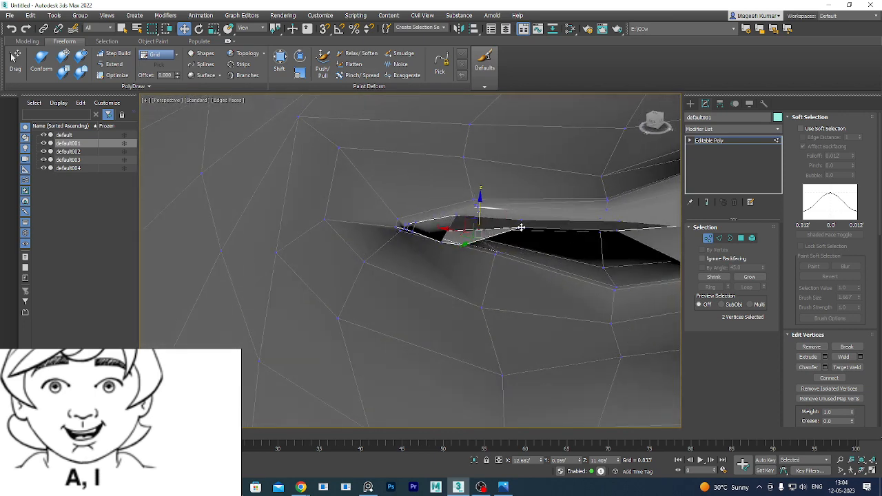
drag(521, 227, 532, 254)
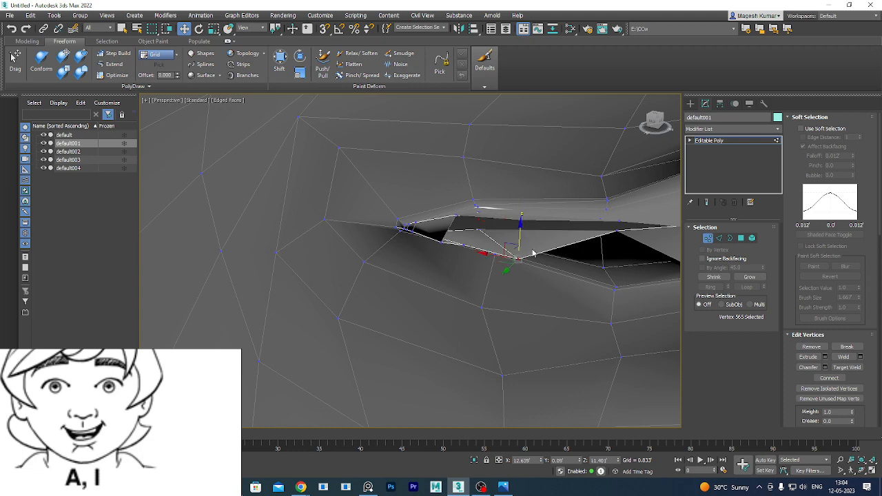
alt+middle_drag(553, 304, 533, 304)
middle_drag(589, 281, 433, 258)
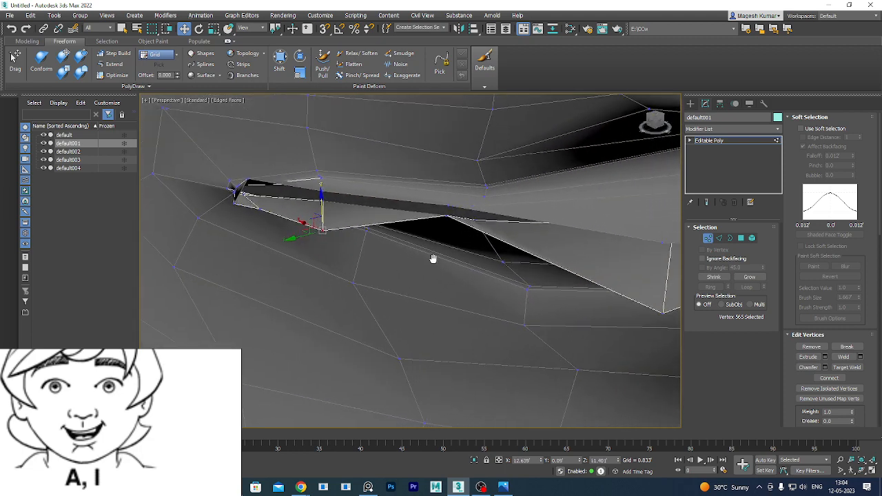
alt+middle_drag(460, 292, 475, 284)
Lower vertex 567, then lower the right mouth-corner vertex pair along Z.
click(441, 213)
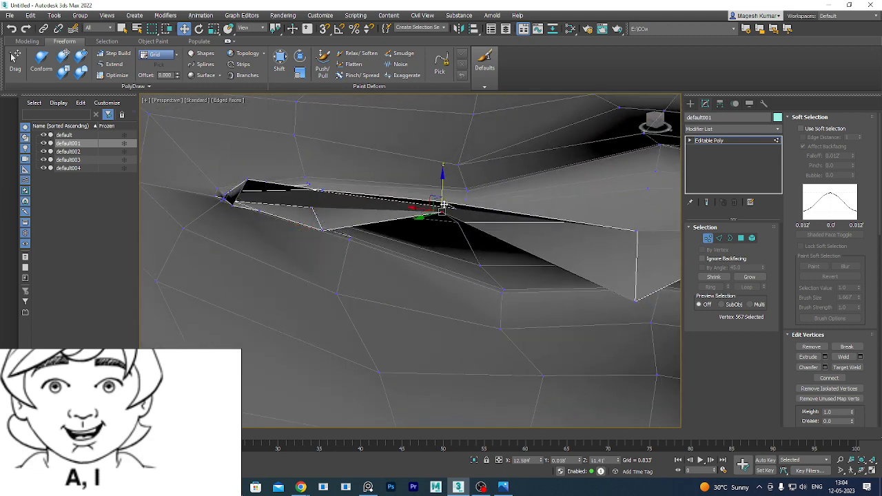
drag(444, 176, 442, 218)
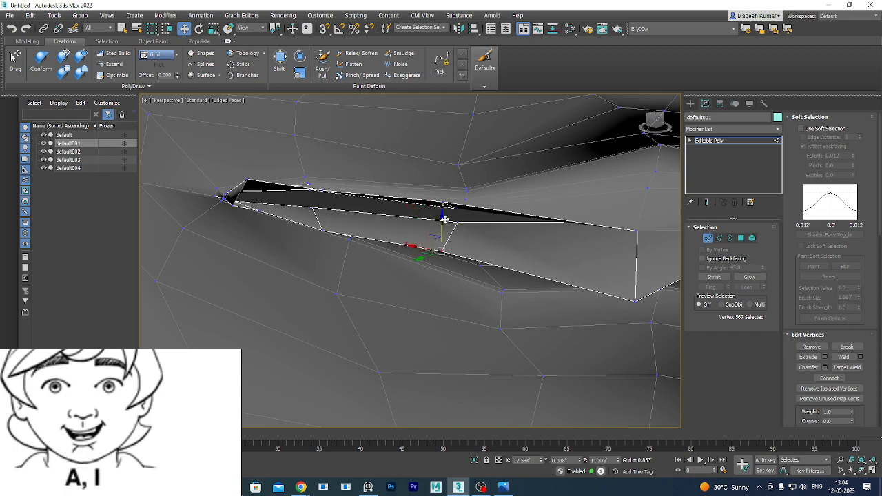
alt+middle_drag(536, 283, 397, 278)
mouse_move(541, 288)
alt+middle_down()
mouse_move(541, 306)
mouse_move(546, 275)
alt+middle_up()
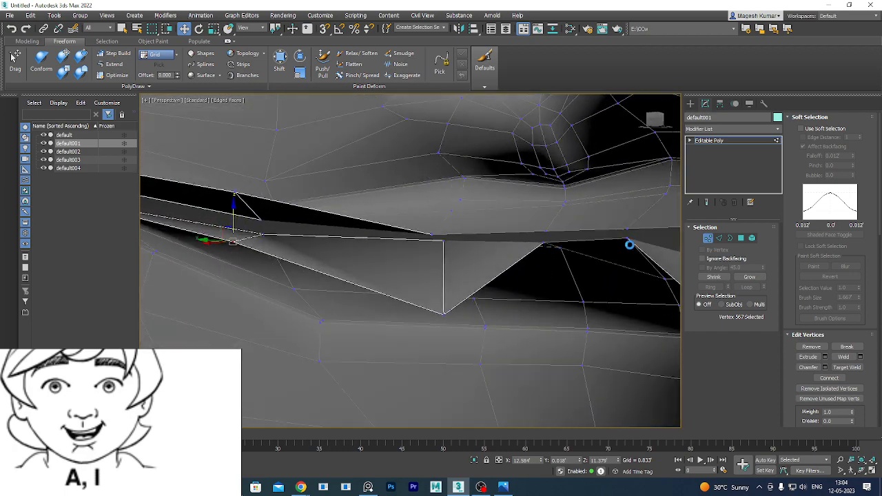
click(626, 239)
ctrl+click(544, 244)
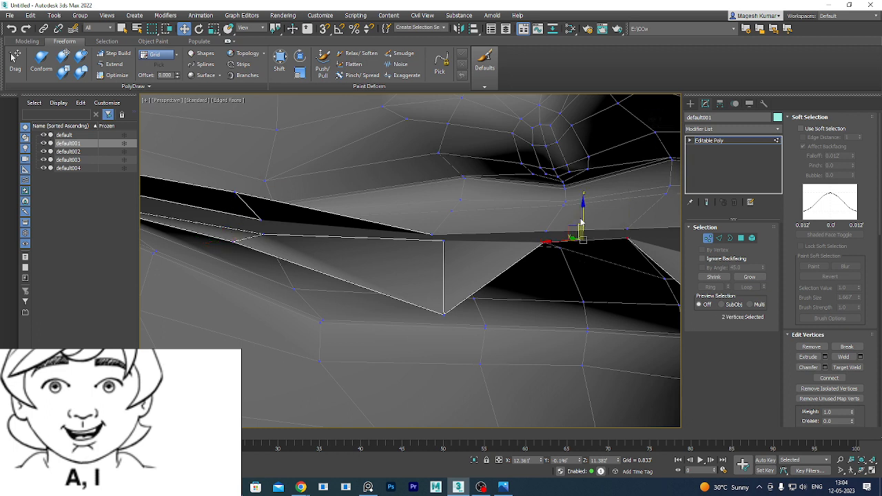
drag(582, 207, 586, 281)
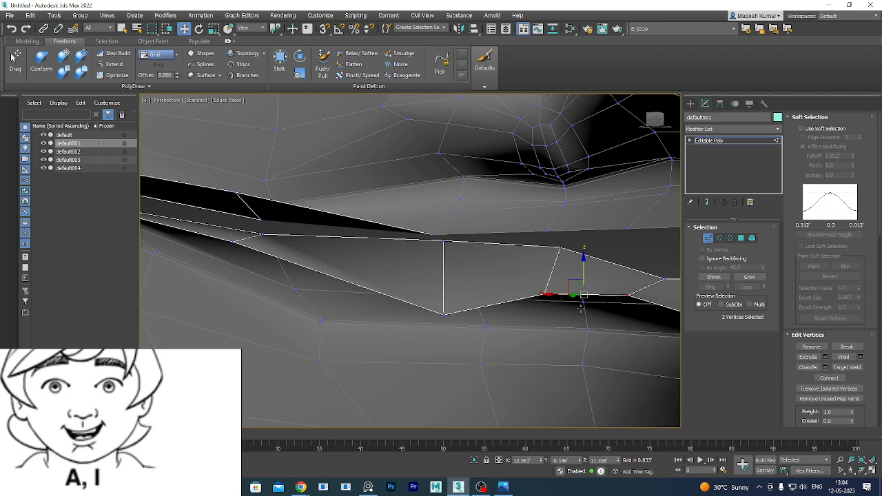
alt+middle_drag(580, 308, 488, 206)
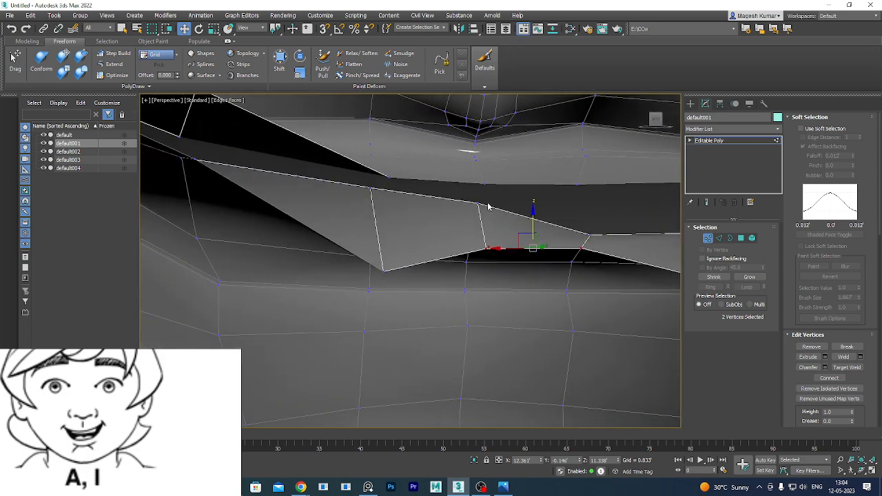
Lower two more lip-edge vertex pairs, including vertex 58 on the lower edge.
click(479, 204)
ctrl+click(372, 188)
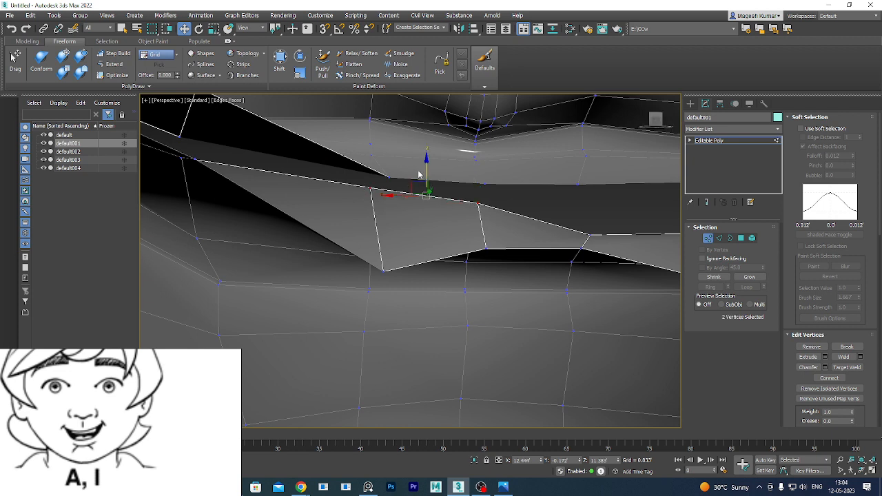
drag(426, 159, 420, 196)
click(481, 244)
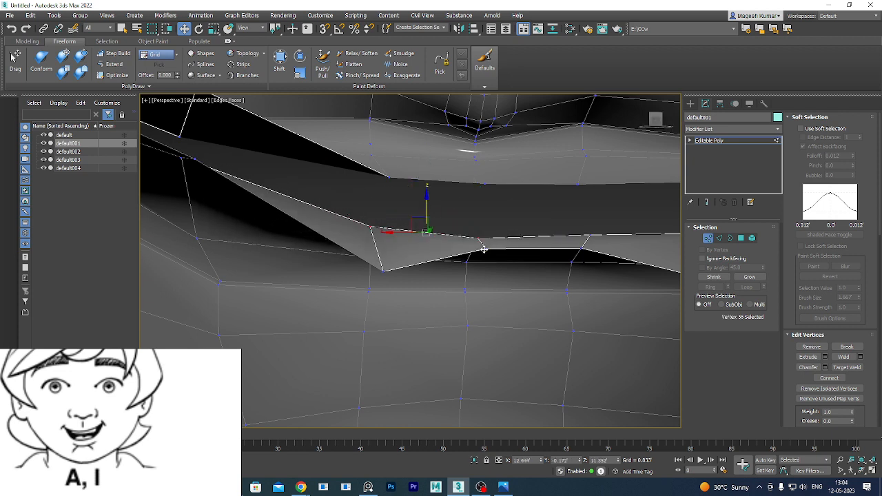
ctrl+click(581, 249)
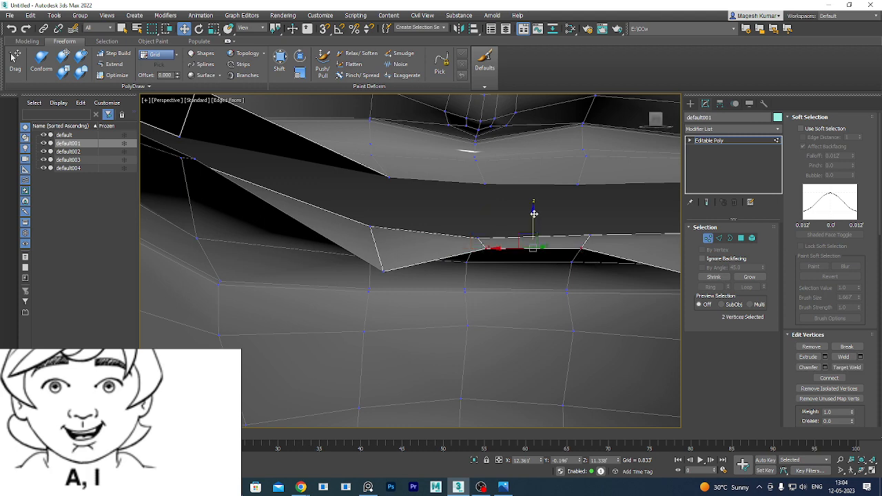
drag(534, 213, 531, 237)
middle_drag(380, 246, 490, 295)
scroll(524, 269, down, 3)
Drop another lower-lip vertex pair and the lip-corner vertex along Z.
click(401, 231)
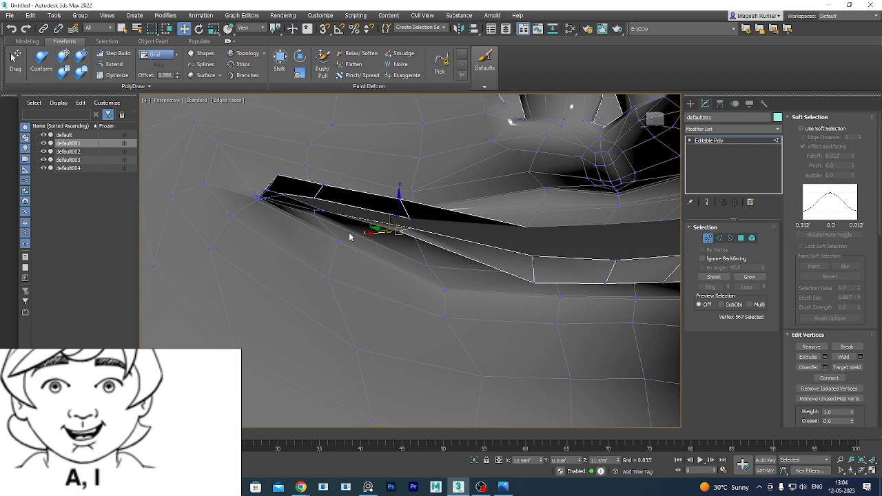
ctrl+click(321, 211)
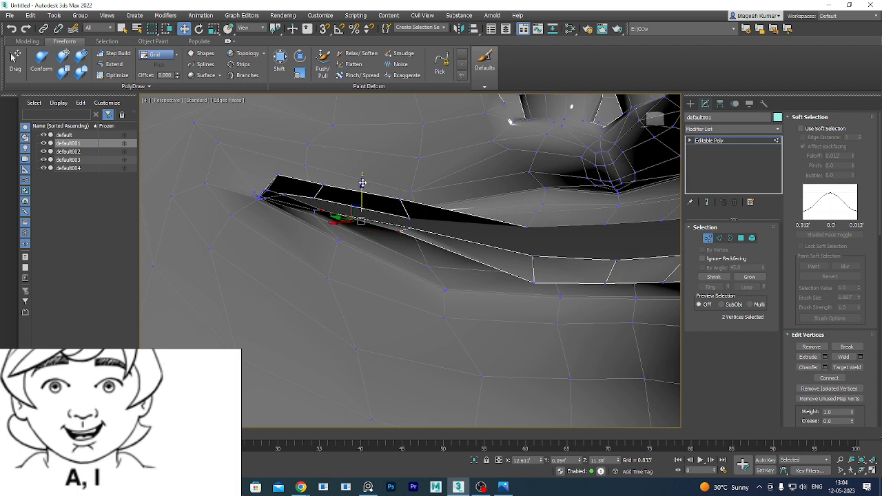
drag(362, 182, 361, 207)
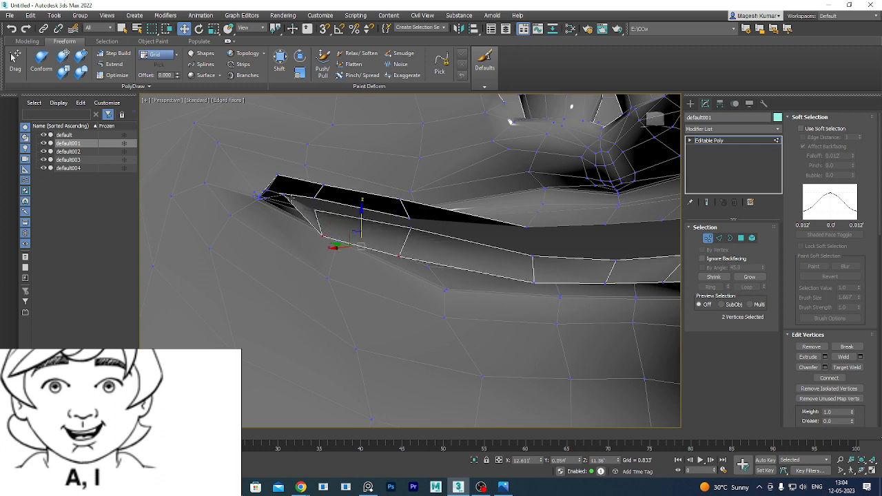
click(283, 196)
drag(283, 157, 283, 186)
alt+middle_drag(367, 275, 452, 292)
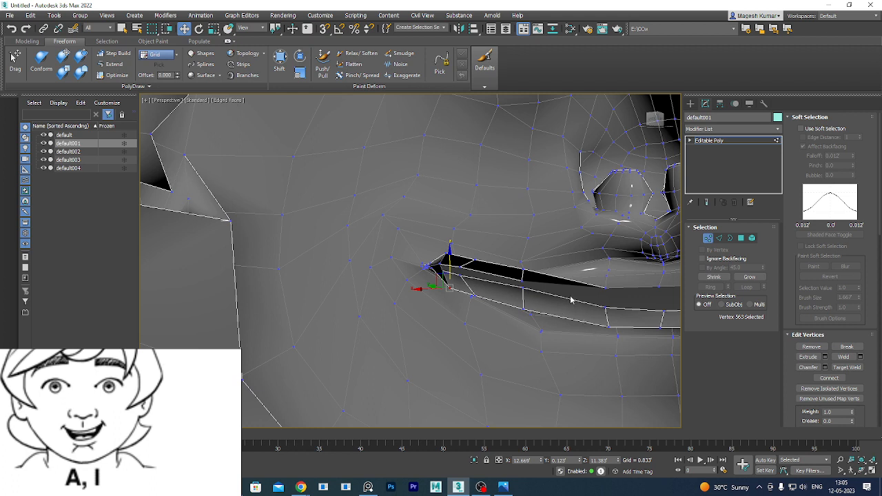
From a three-quarter view, lower vertex 566 near the mouth corner along Z.
alt+middle_drag(603, 289, 542, 276)
scroll(465, 260, up, 3)
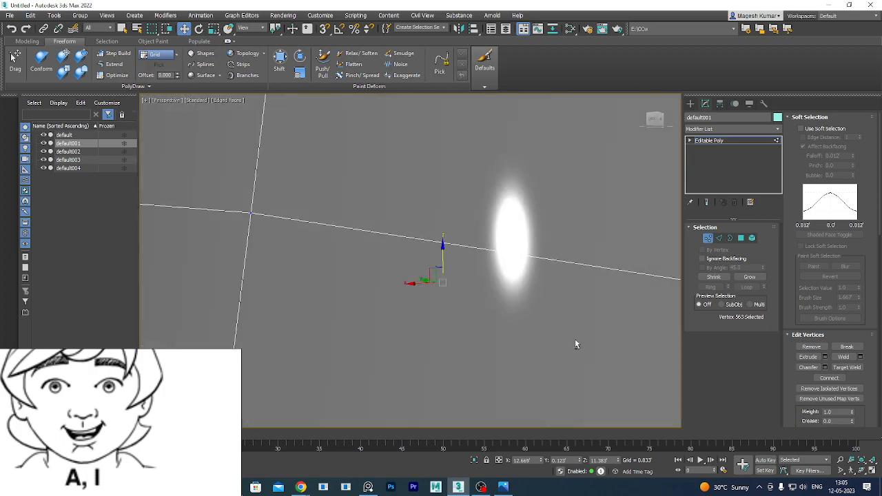
scroll(575, 338, down, 8)
alt+middle_drag(502, 365, 485, 321)
scroll(486, 320, up, 4)
alt+middle_drag(595, 292, 542, 283)
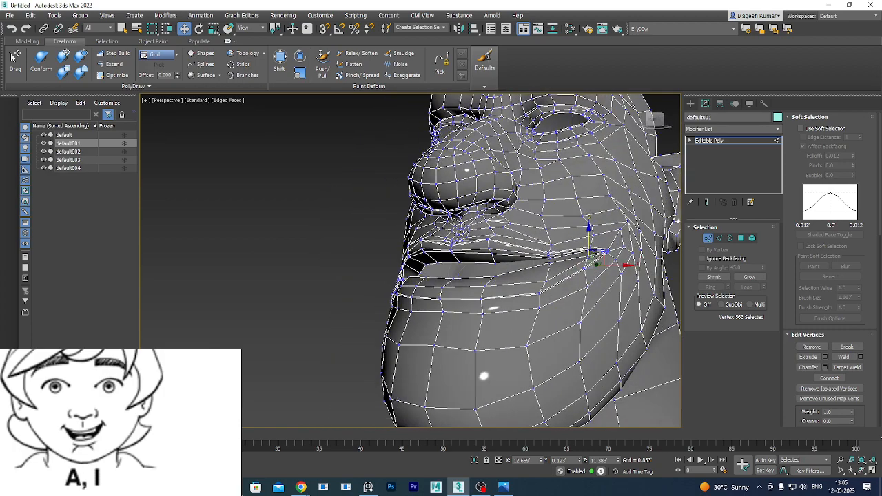
click(550, 262)
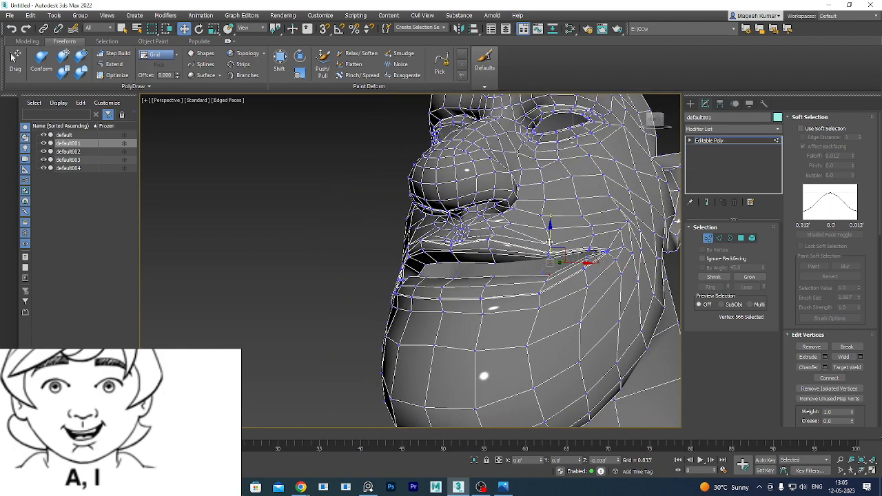
drag(549, 242, 550, 253)
alt+middle_drag(585, 309, 550, 310)
Select the lip-corner vertex together with its neighbour, viewing the mouth from the side.
scroll(602, 282, up, 3)
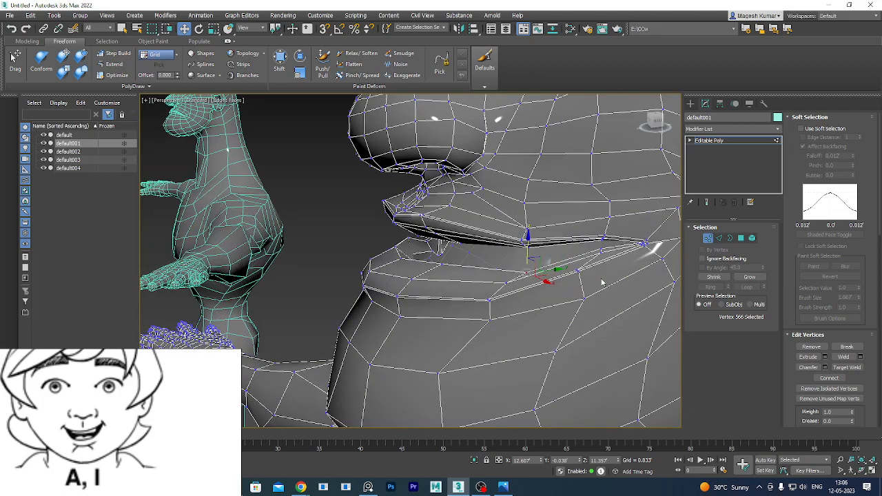
alt+middle_drag(601, 282, 557, 277)
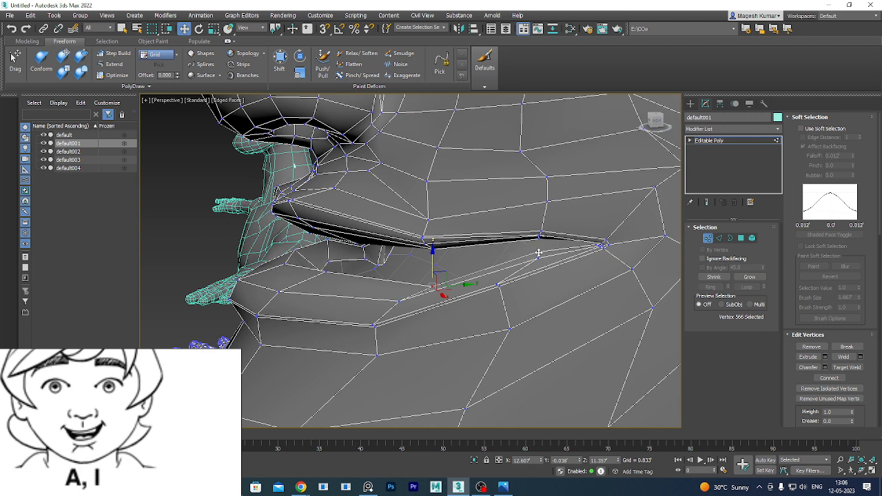
click(537, 253)
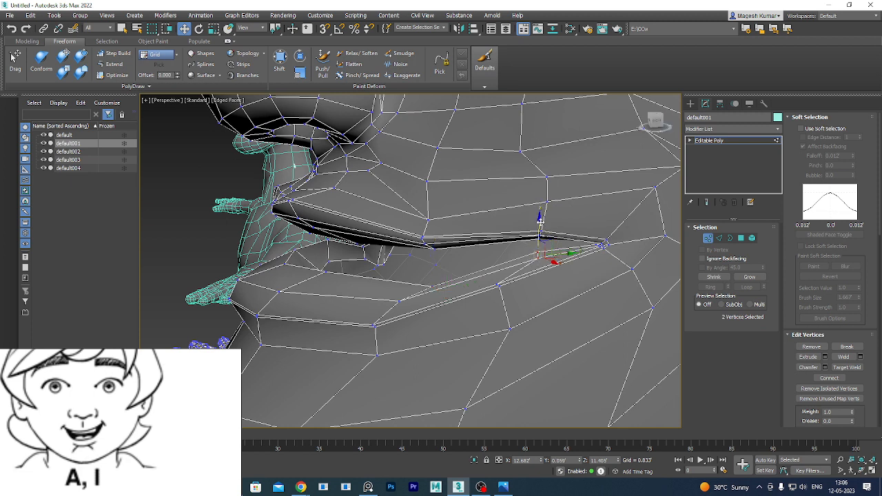
ctrl+click(538, 234)
alt+middle_drag(460, 309, 520, 303)
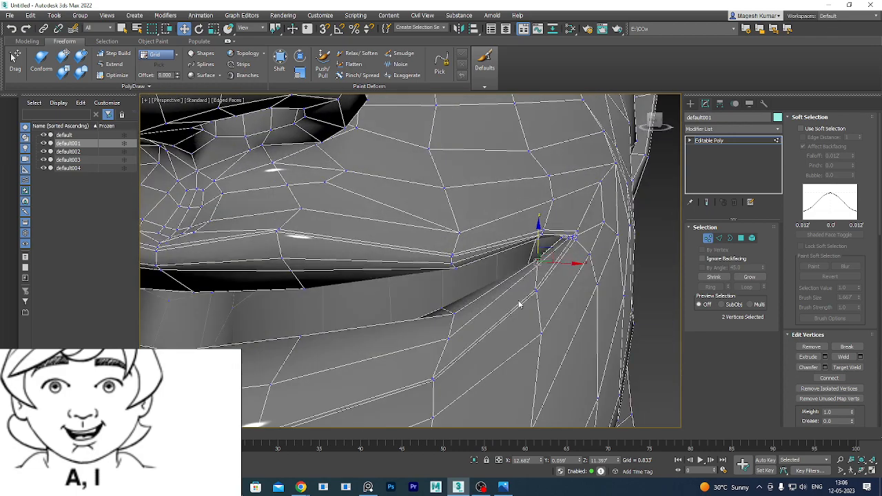
scroll(519, 302, down, 4)
mouse_move(460, 330)
middle_down()
mouse_move(573, 283)
mouse_move(473, 327)
middle_up()
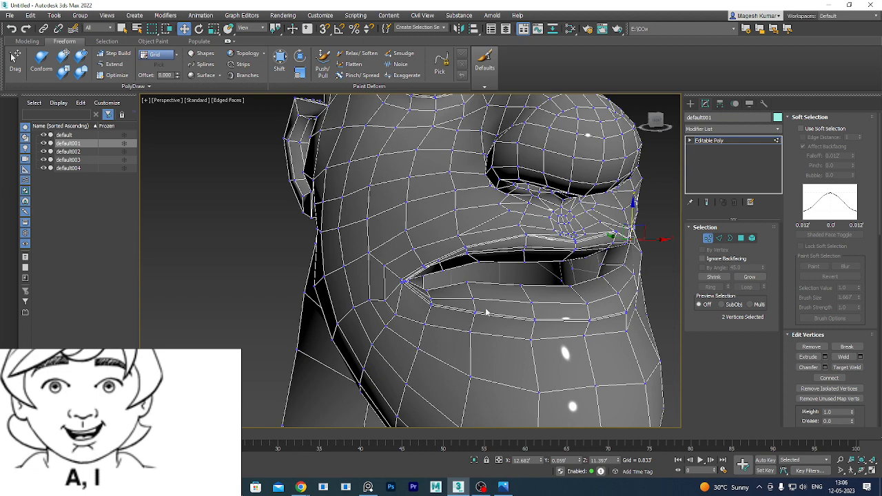
Lower upper-lip vertices 2032, 2034 and 568 slightly along Z to shape the A,I upper lip.
mouse_move(475, 315)
alt+middle_down()
mouse_move(492, 324)
mouse_move(487, 313)
alt+middle_up()
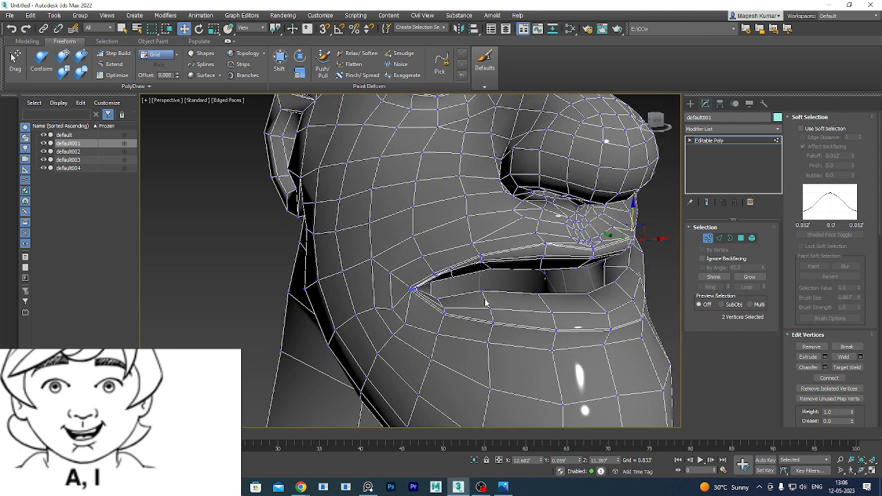
click(482, 290)
drag(481, 253, 481, 264)
click(540, 260)
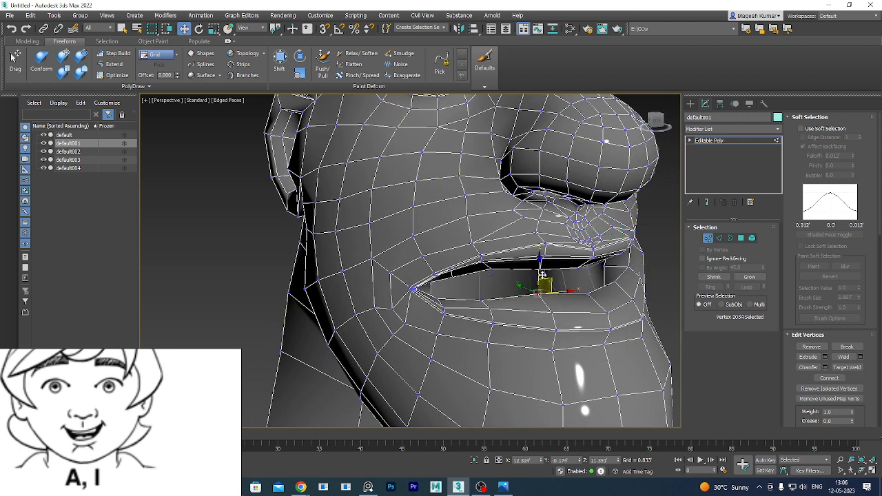
drag(539, 261, 539, 267)
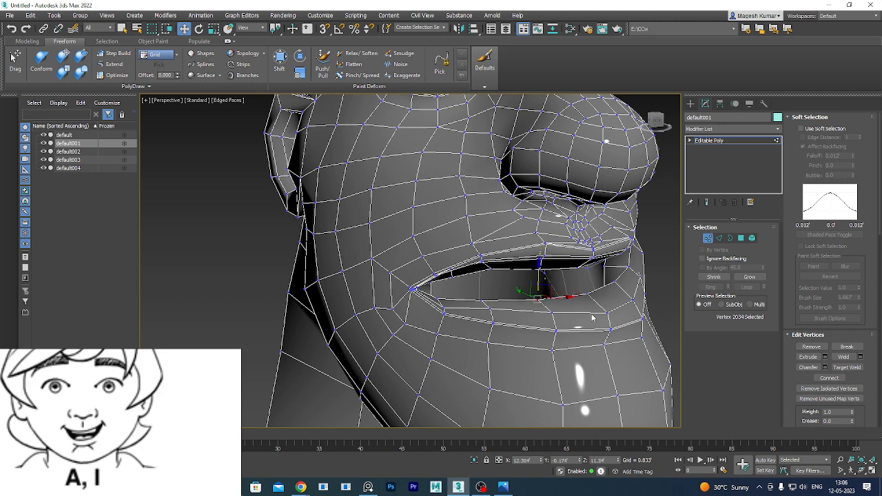
alt+middle_drag(604, 320, 556, 315)
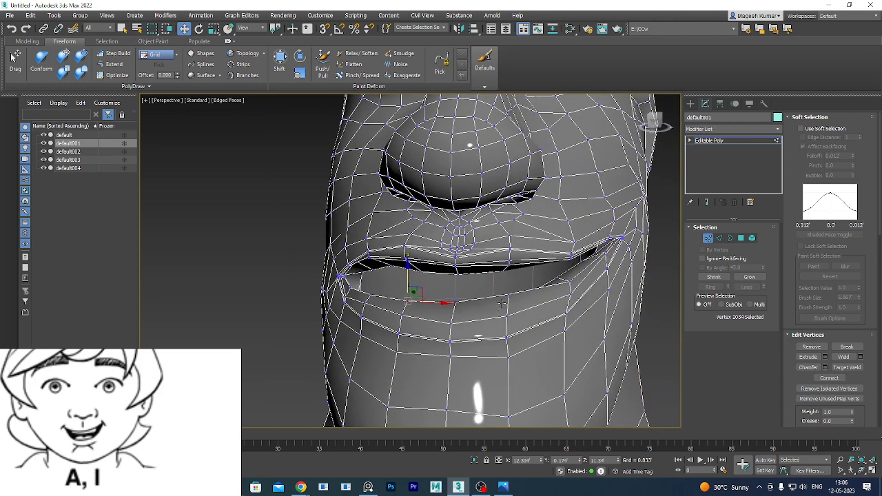
click(510, 260)
drag(510, 261, 509, 265)
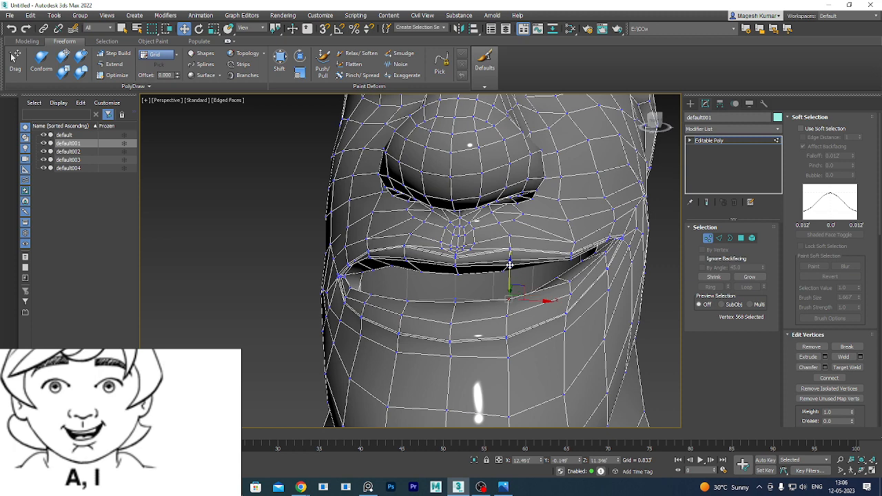
alt+middle_drag(600, 316, 722, 308)
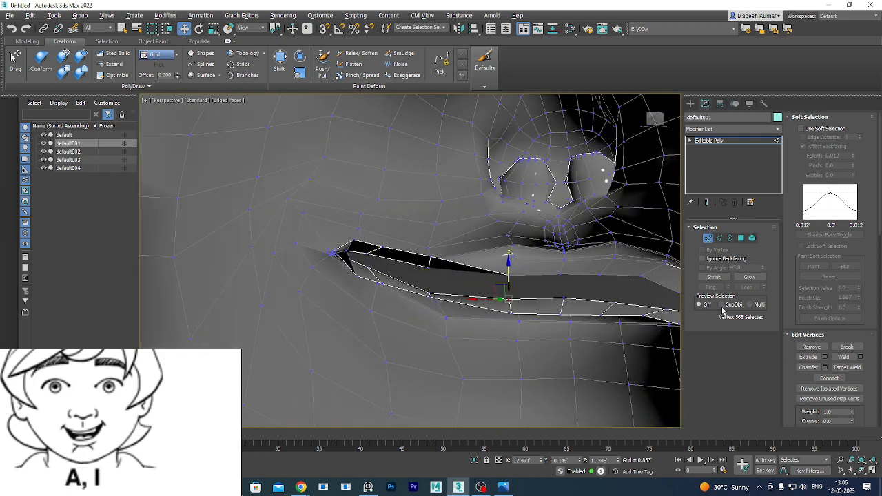
Select three lower-lip vertices together and pull them slightly down along Z.
alt+middle_drag(531, 336, 534, 339)
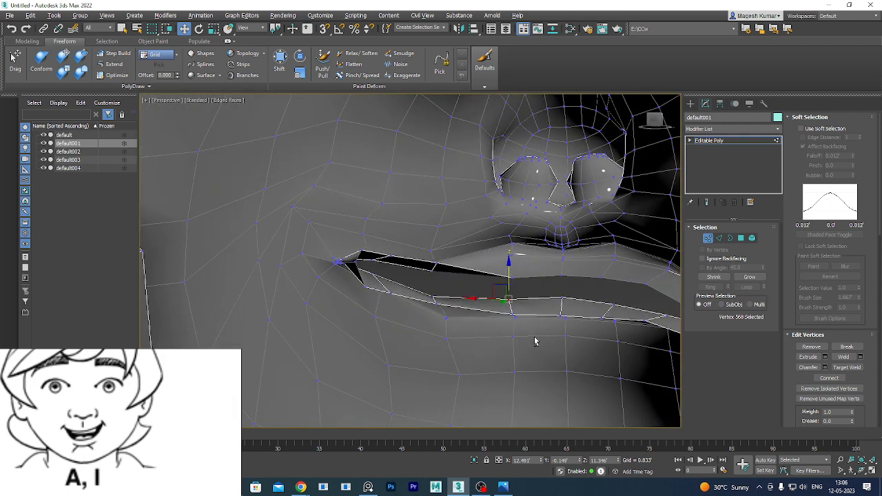
click(563, 296)
ctrl+click(612, 306)
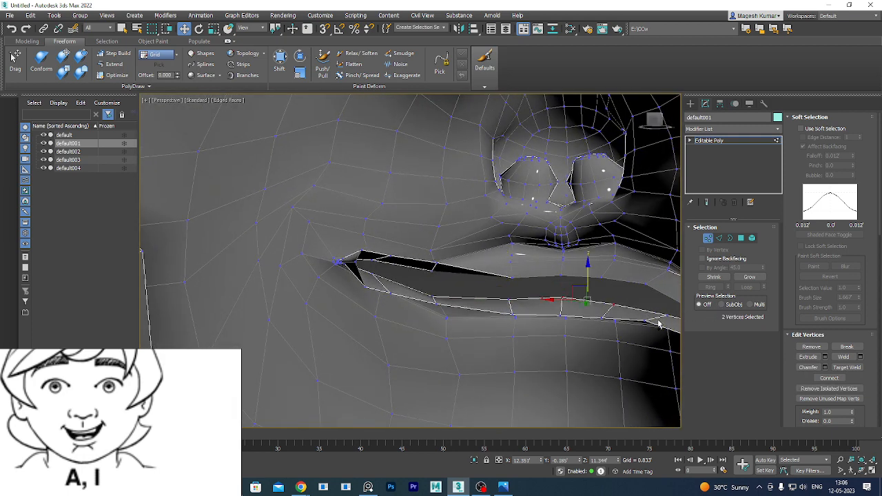
ctrl+click(669, 315)
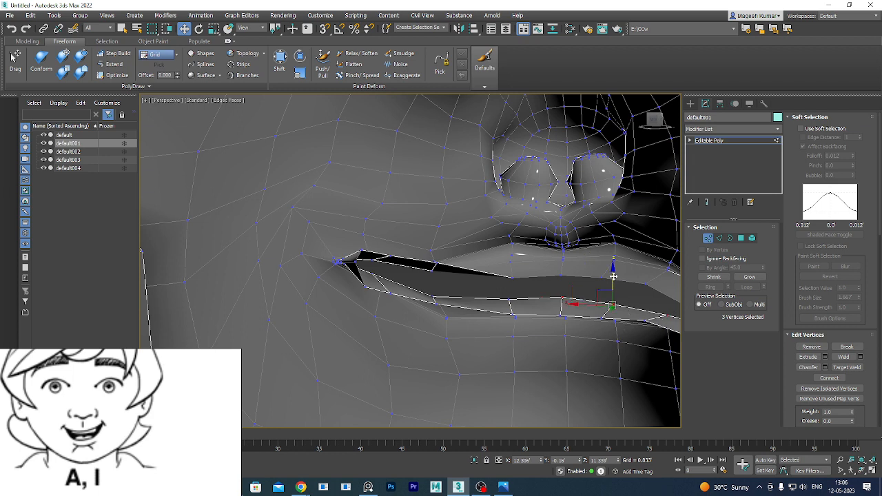
drag(612, 277, 613, 282)
Reselect two lower-lip vertices and rotate the view to check the parted lips.
click(562, 298)
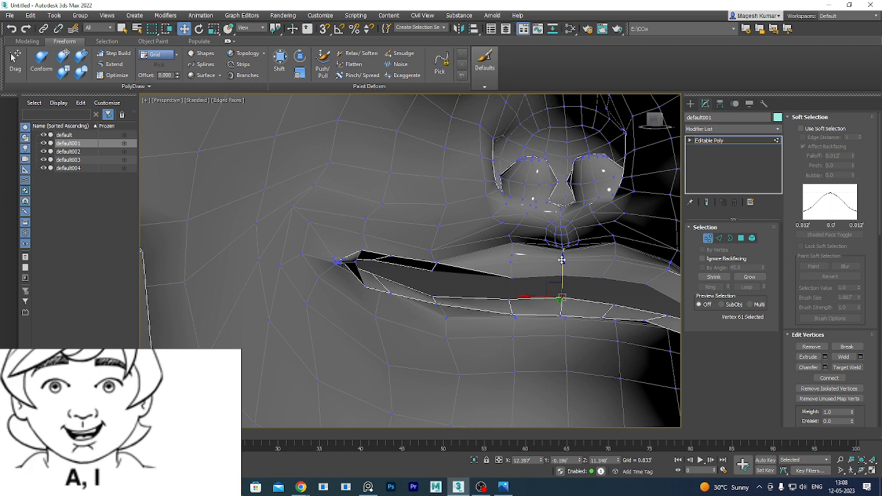
click(613, 304)
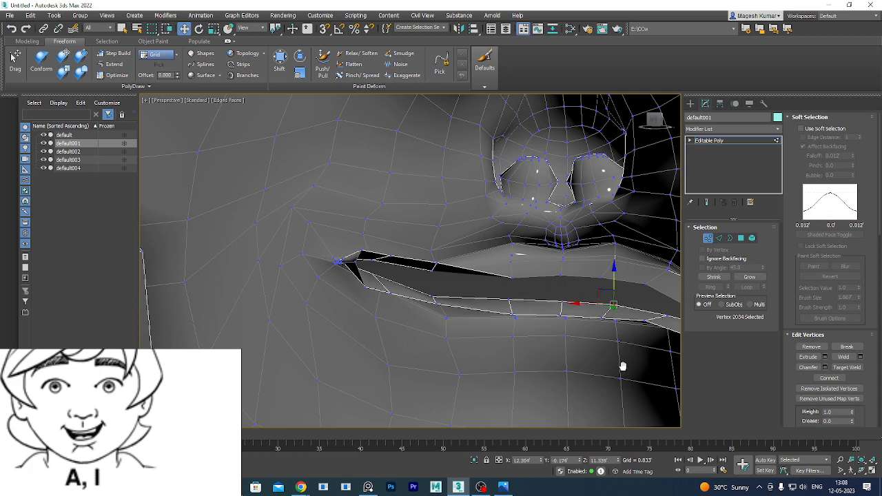
alt+middle_drag(623, 365, 398, 333)
scroll(421, 331, down, 2)
scroll(455, 335, down, 5)
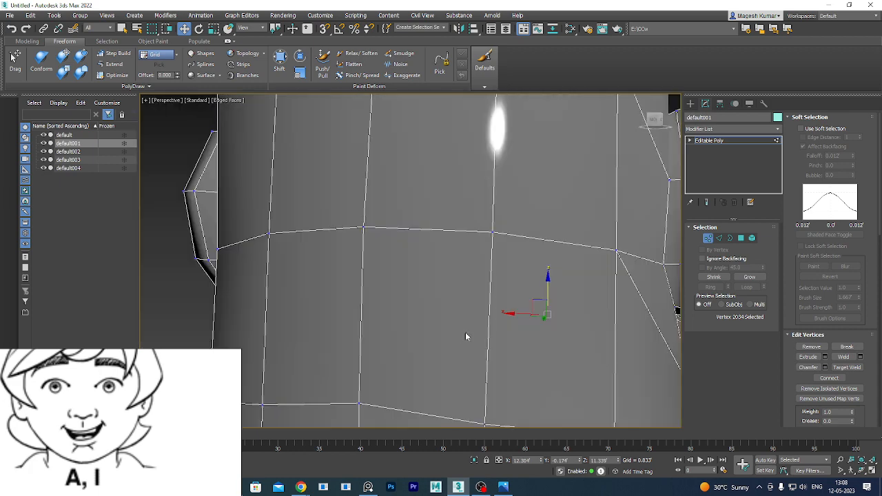
alt+middle_drag(476, 341, 444, 390)
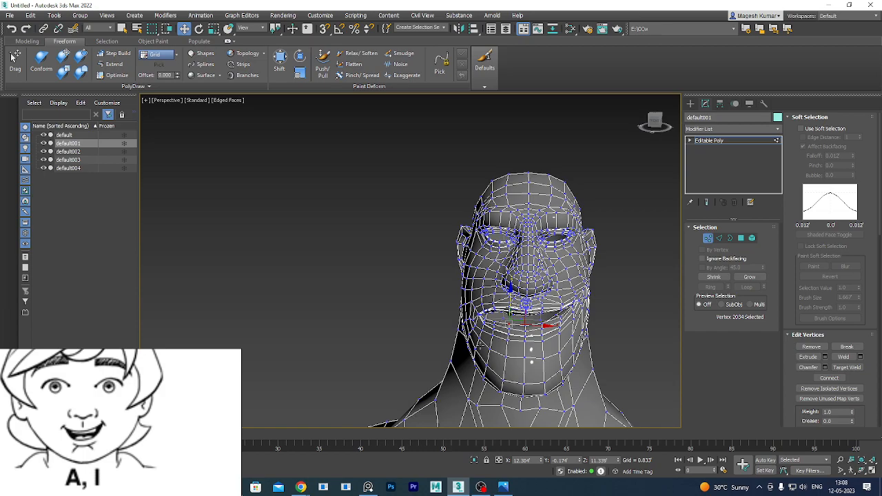
scroll(555, 313, down, 5)
scroll(560, 328, up, 4)
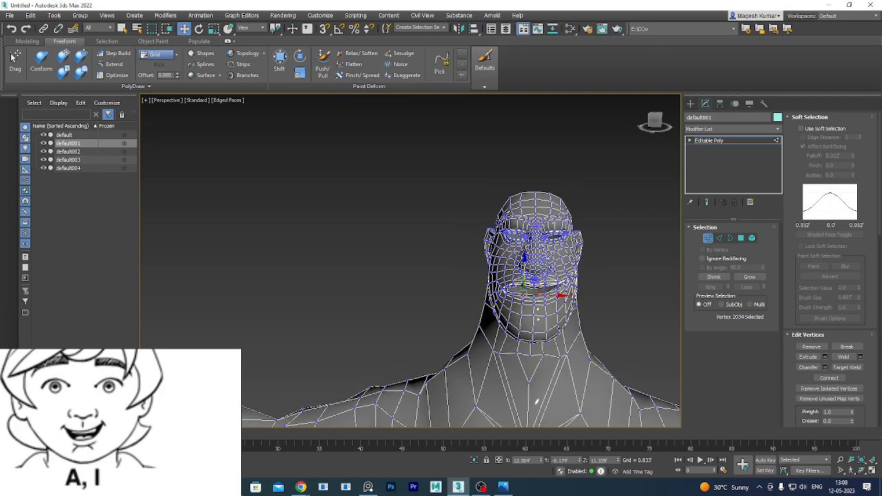
alt+middle_drag(520, 362, 451, 351)
scroll(540, 342, up, 4)
scroll(457, 331, down, 3)
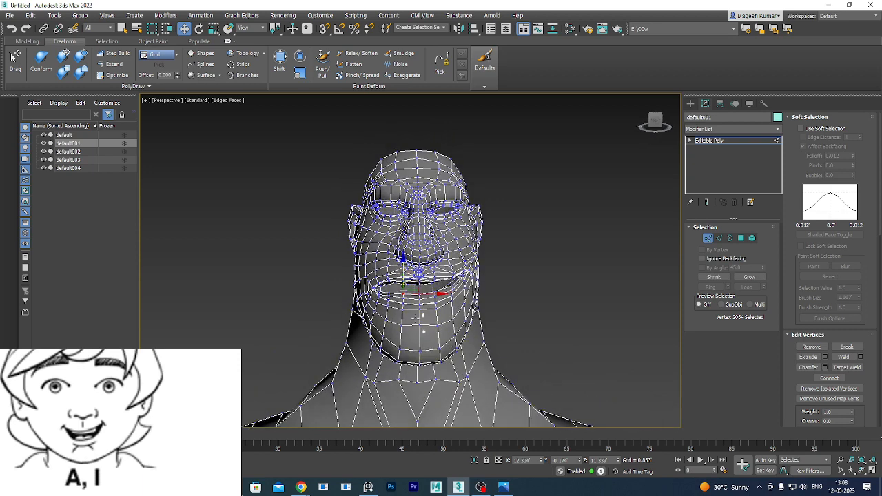
scroll(417, 319, up, 2)
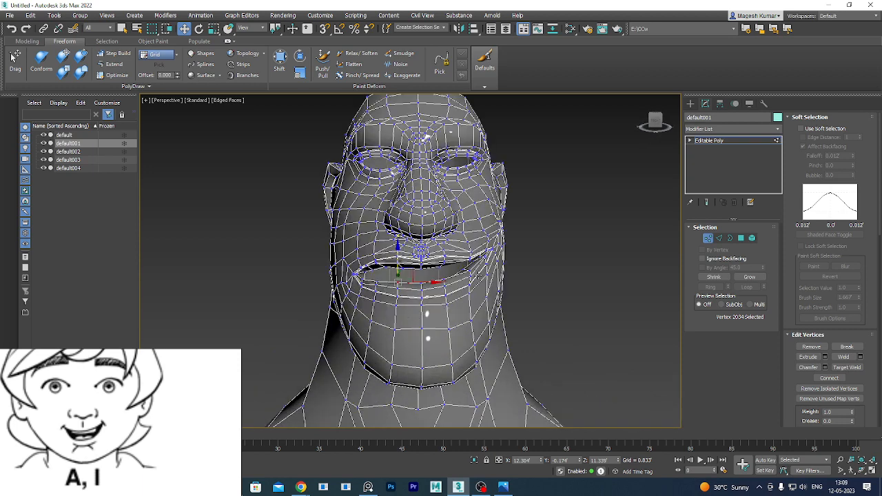
alt+middle_drag(475, 263, 468, 333)
scroll(469, 322, down, 5)
scroll(469, 322, up, 5)
middle_drag(422, 298, 443, 306)
scroll(445, 296, up, 4)
click(596, 259)
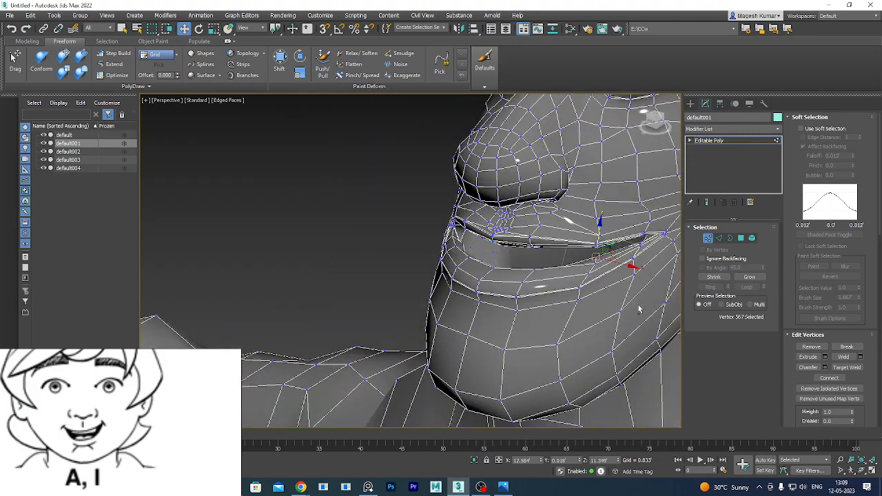
Nudge mouth-corner vertex 567 slightly, checking it from around the corner.
alt+middle_drag(638, 308, 580, 321)
alt+middle_drag(615, 284, 606, 294)
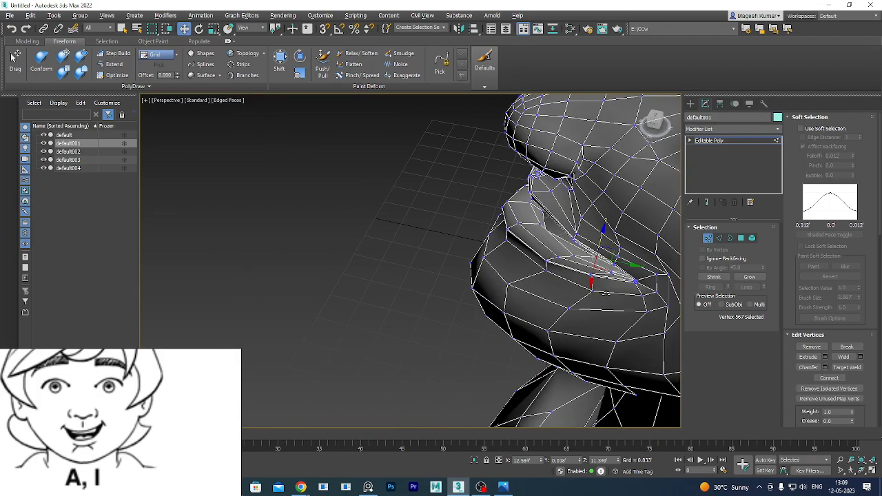
drag(604, 271, 601, 275)
alt+middle_drag(601, 274, 616, 277)
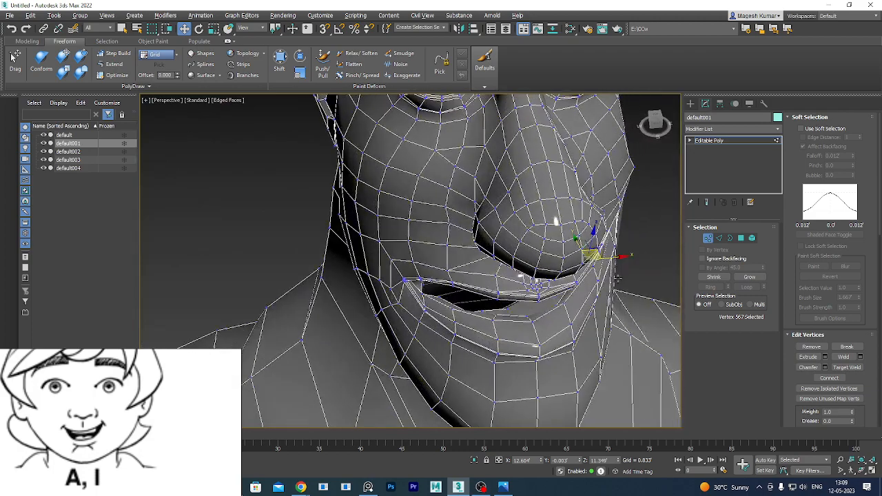
Select lip vertex 2031 and nudge it slightly, checking it from the side.
click(441, 296)
mouse_move(441, 296)
alt+middle_down()
mouse_move(456, 318)
mouse_move(454, 300)
alt+middle_up()
drag(454, 298, 450, 300)
alt+middle_drag(450, 300, 520, 309)
scroll(428, 299, up, 2)
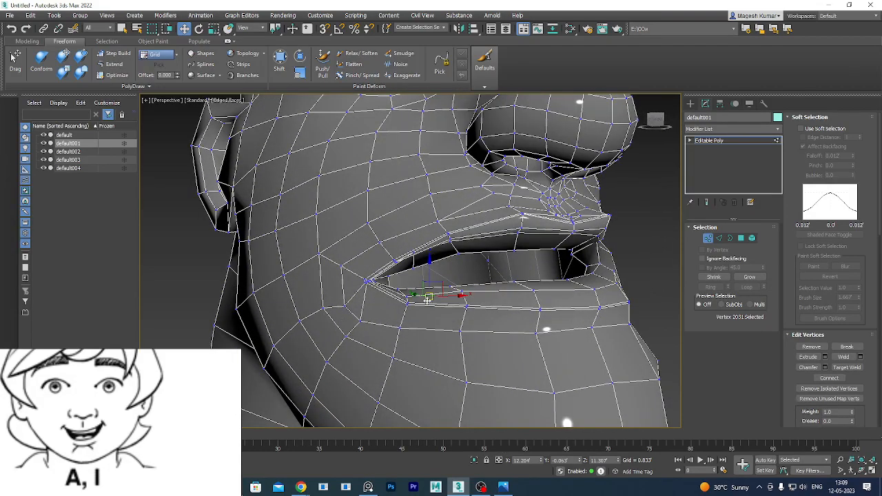
Lower lip-corner vertex 2025 slightly and shift it sideways to blend the corner.
click(390, 277)
alt+middle_drag(435, 314, 418, 313)
drag(388, 240, 386, 248)
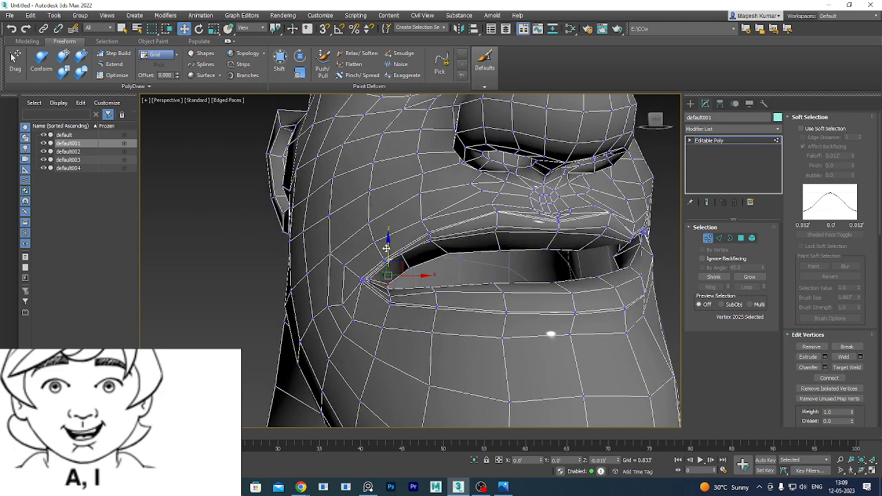
alt+middle_drag(395, 284, 427, 309)
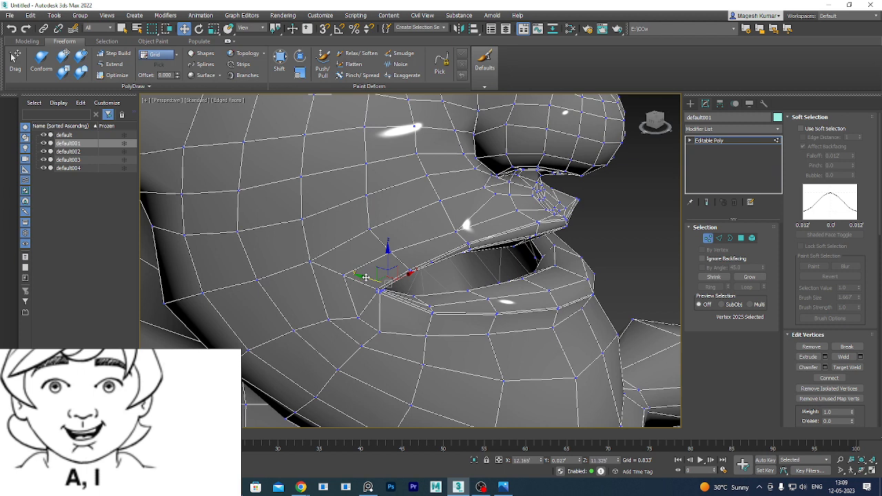
drag(366, 277, 362, 276)
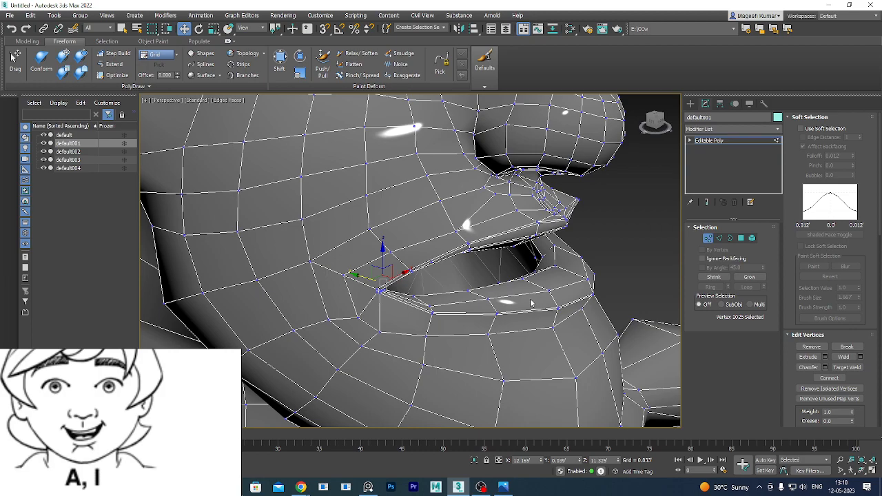
alt+middle_drag(555, 310, 517, 307)
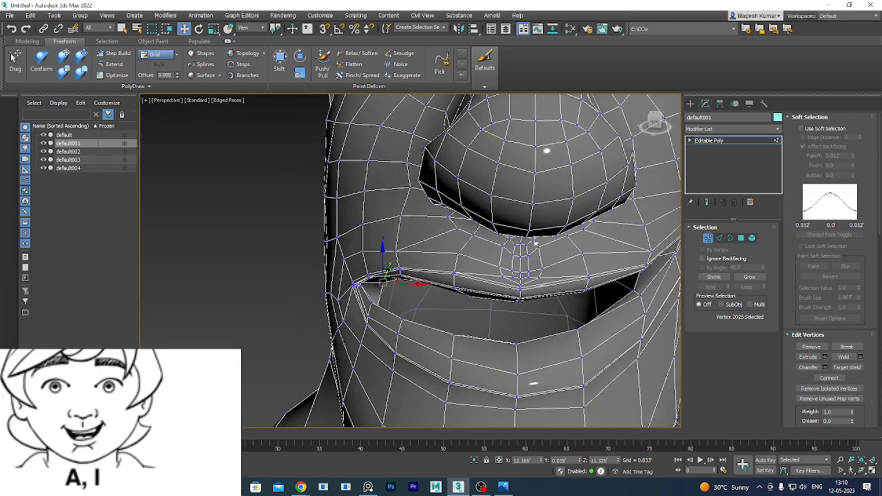
scroll(521, 302, down, 5)
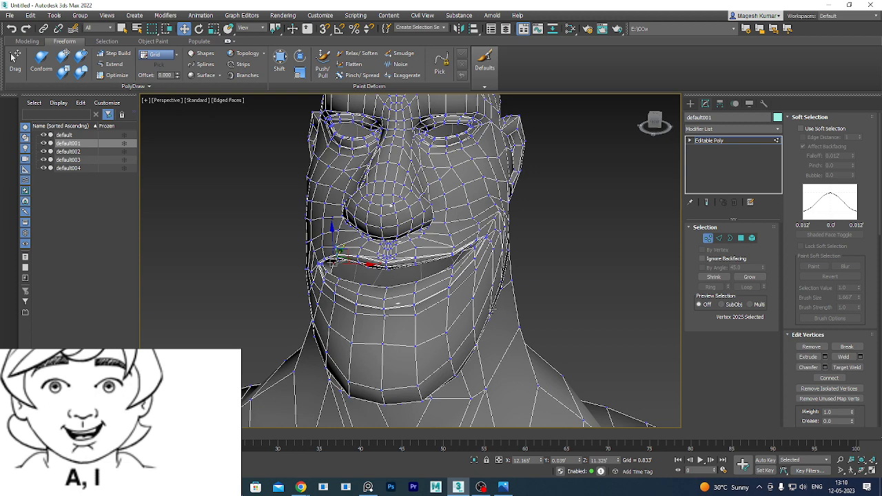
alt+middle_drag(564, 326, 570, 322)
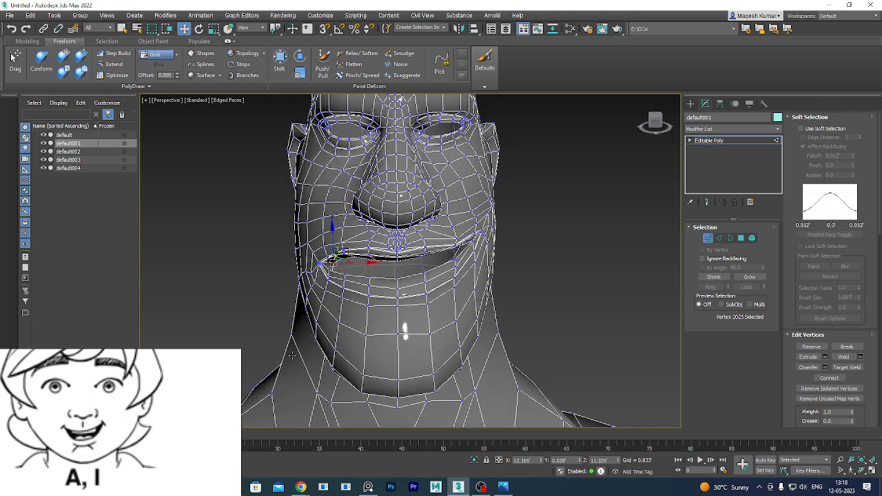
middle_drag(417, 299, 443, 283)
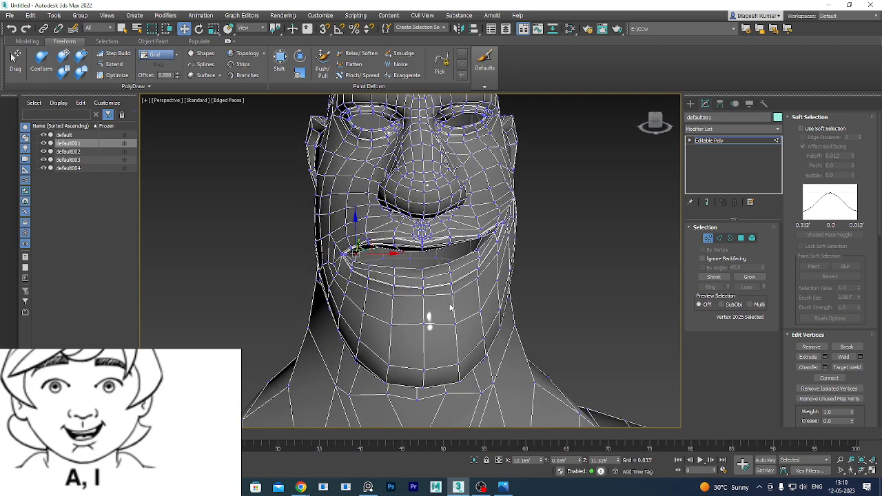
alt+middle_drag(451, 308, 422, 307)
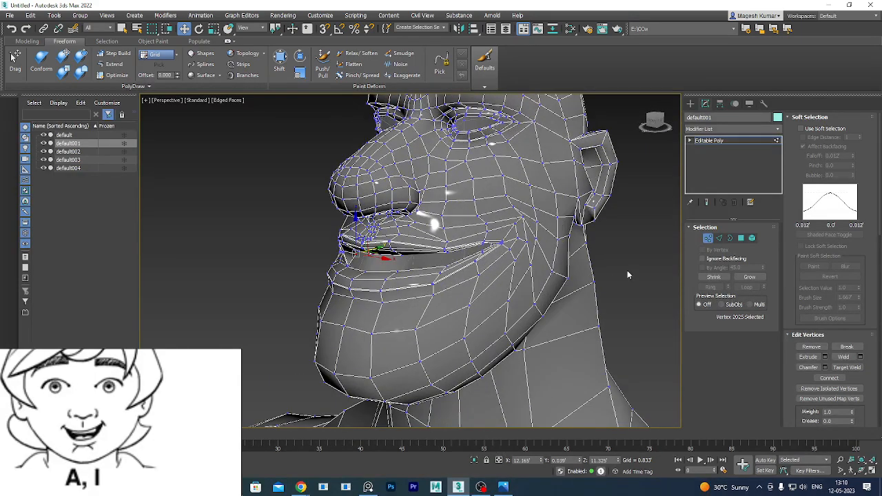
Clear the vertex selection and marquee-select the lower-lip vertices.
click(437, 266)
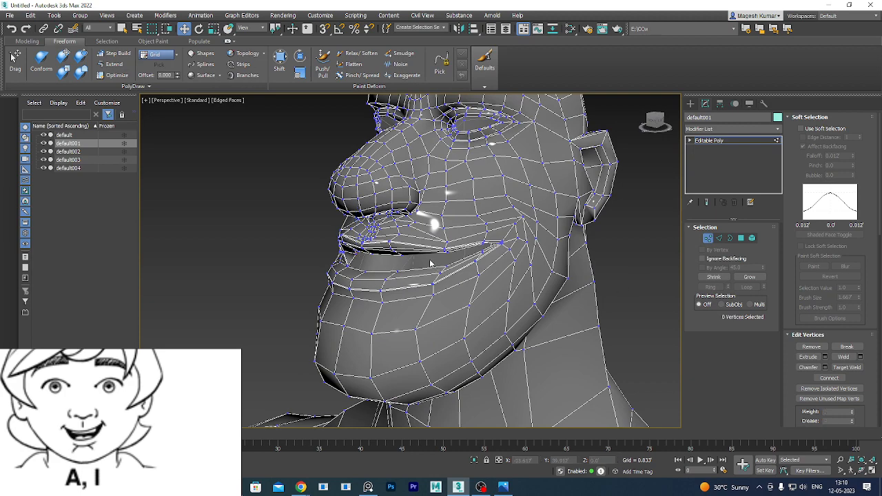
drag(429, 260, 455, 299)
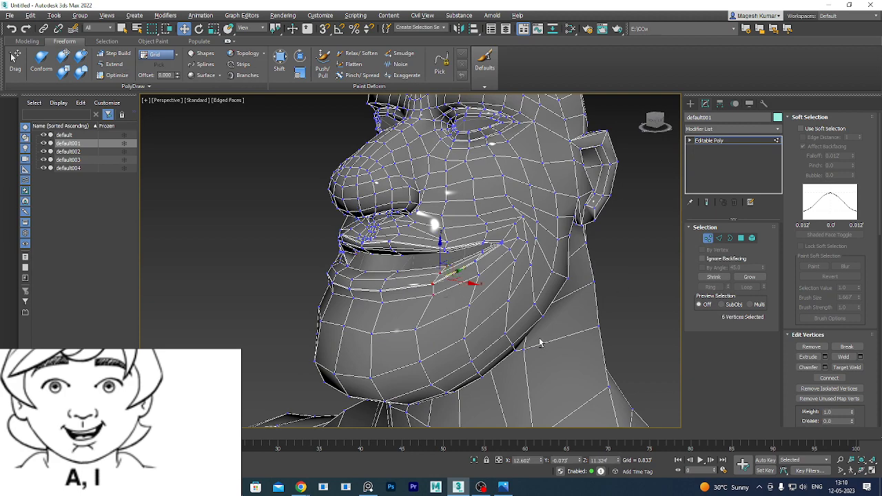
alt+middle_drag(541, 342, 476, 332)
scroll(477, 332, down, 5)
alt+middle_drag(553, 392, 569, 356)
scroll(466, 336, up, 3)
scroll(455, 321, up, 4)
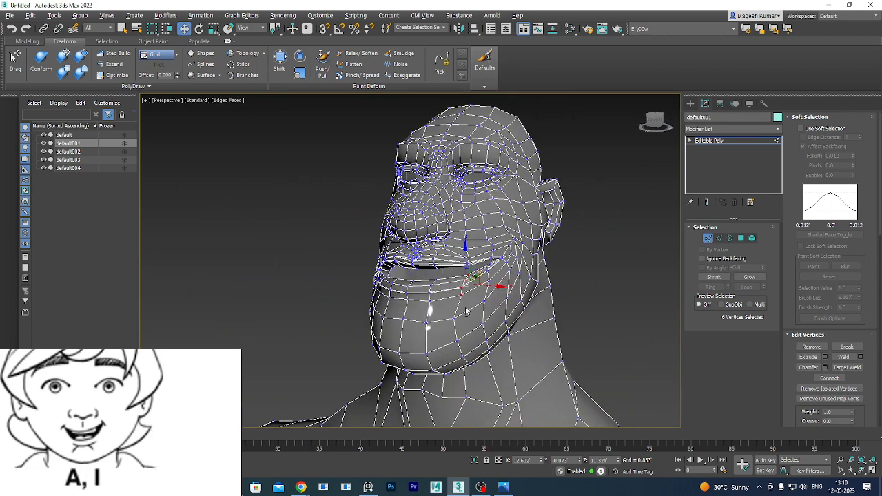
Add four more mouth-edge vertices to the lower-lip selection.
ctrl+click(439, 283)
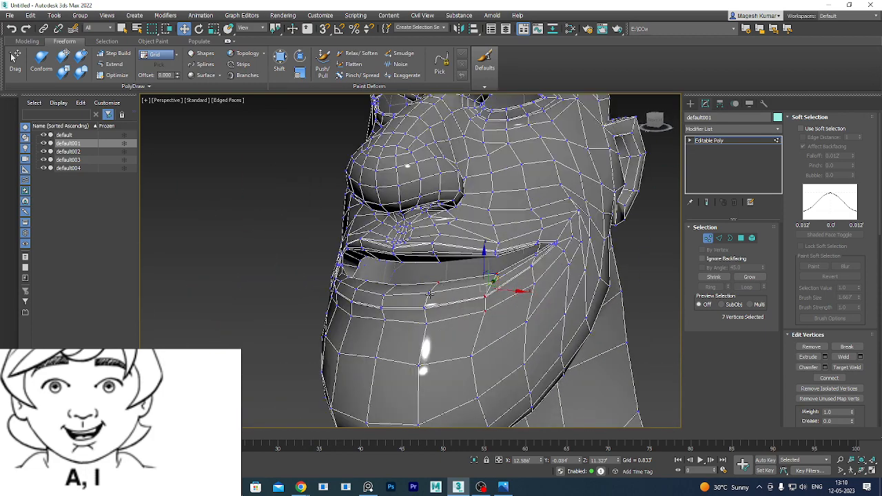
ctrl+click(428, 303)
scroll(425, 306, up, 2)
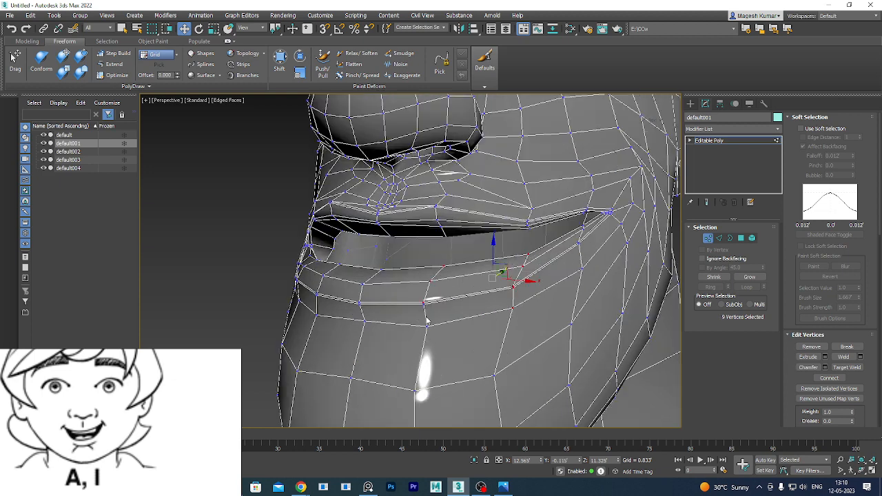
scroll(425, 308, up, 2)
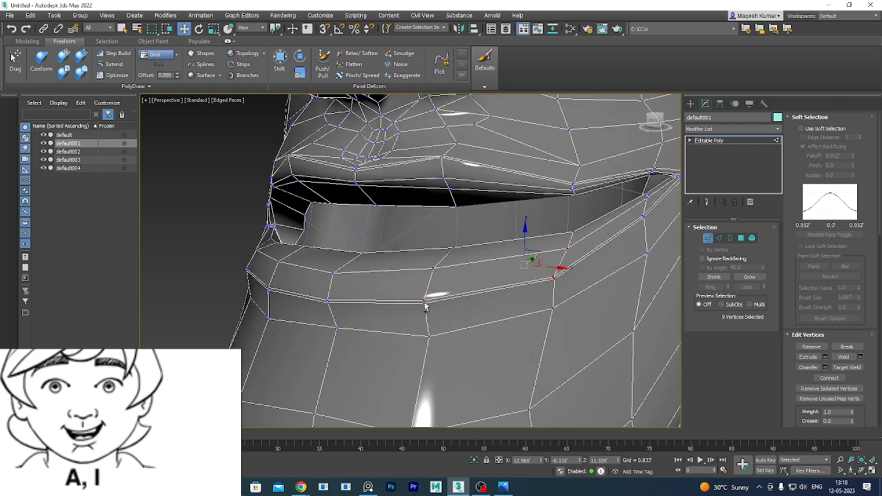
ctrl+click(425, 302)
ctrl+click(428, 337)
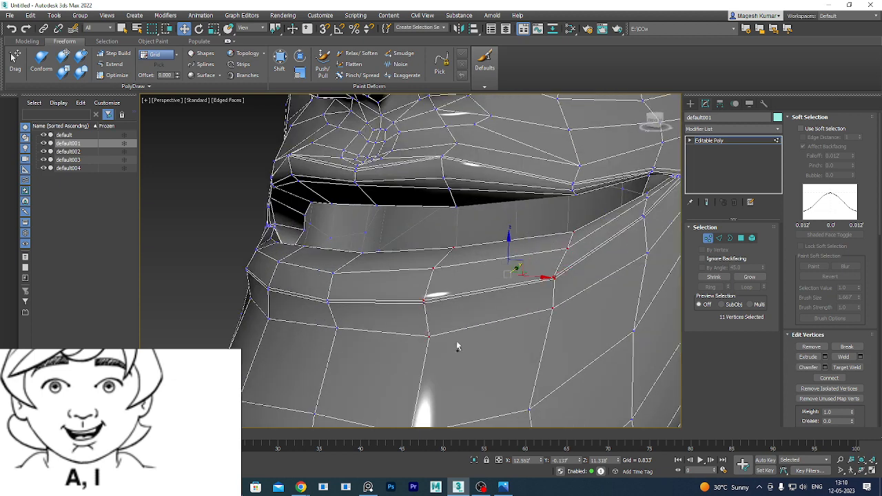
scroll(456, 341, down, 5)
Move the 11 lower-lip vertices slightly down and enable Use Soft Selection.
alt+middle_drag(555, 340, 550, 342)
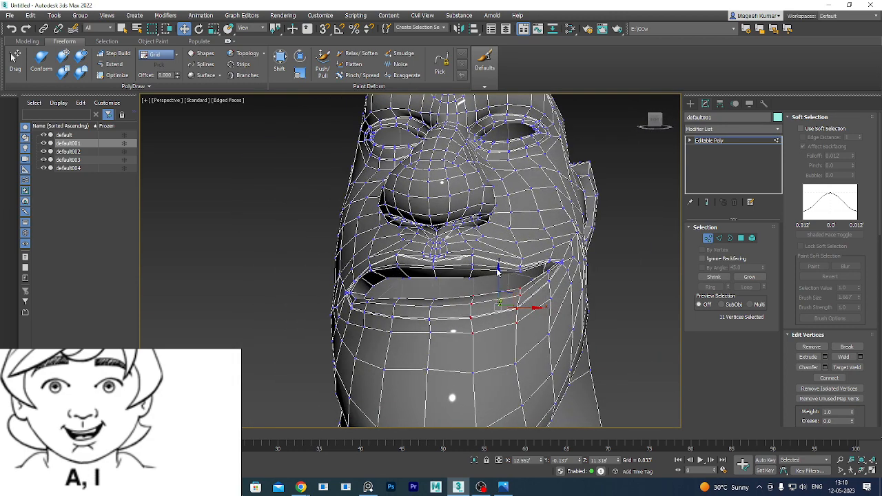
drag(498, 269, 498, 269)
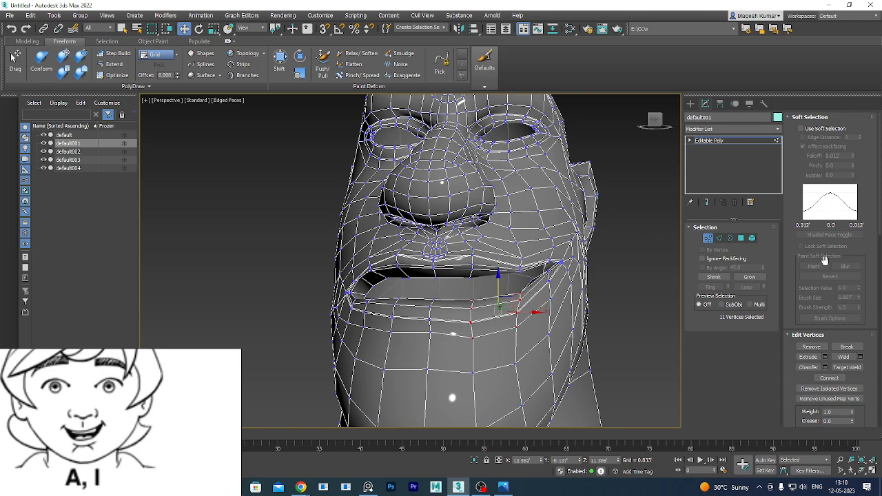
click(826, 129)
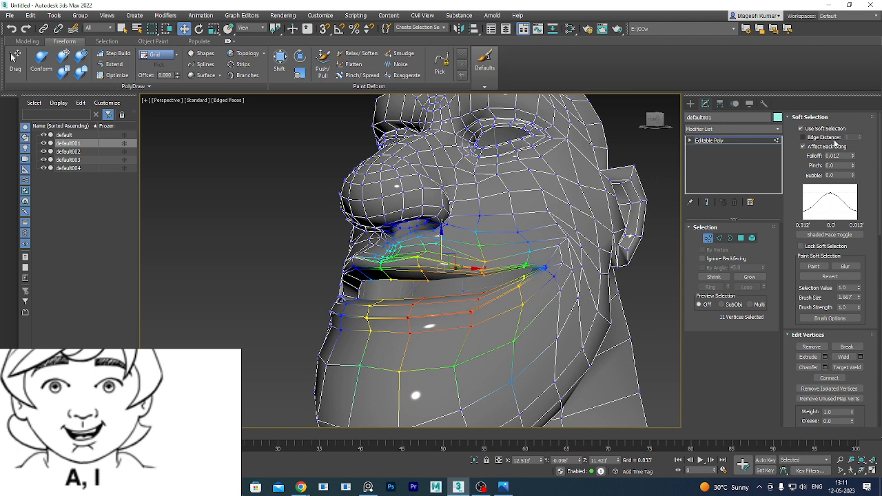
Reduce the soft-selection falloff to 0.007', test a lip move, and undo it.
click(853, 158)
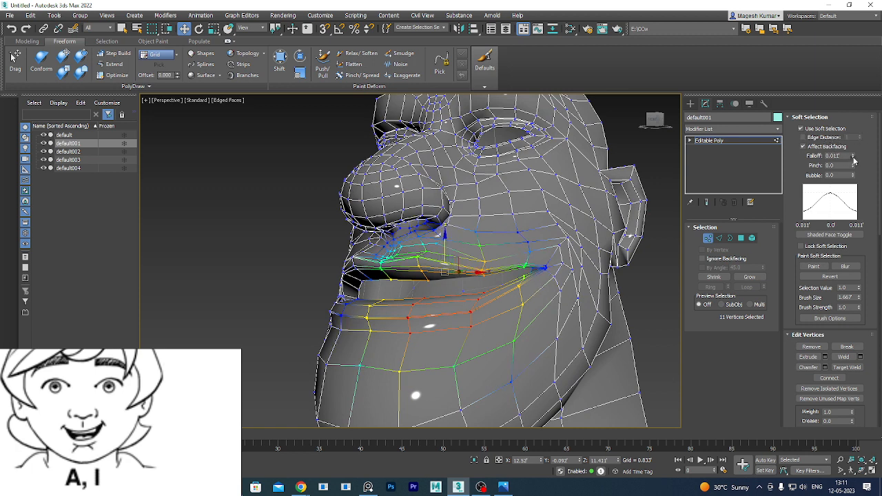
click(853, 159)
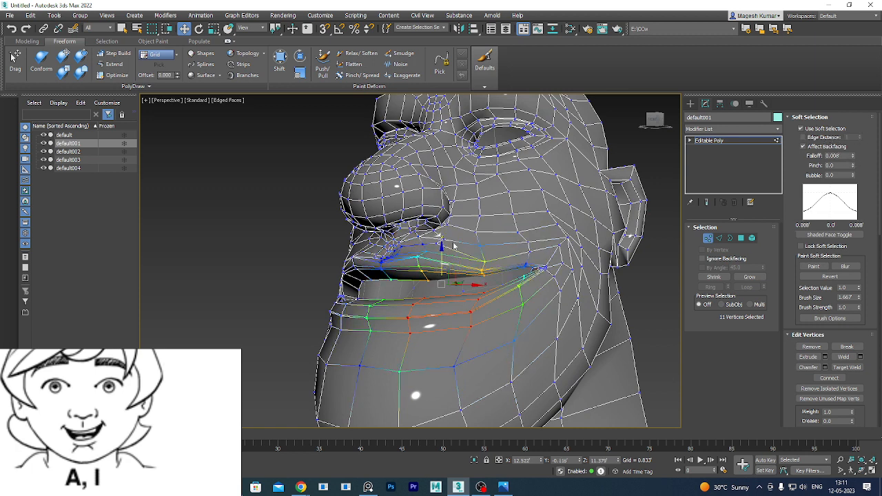
click(853, 160)
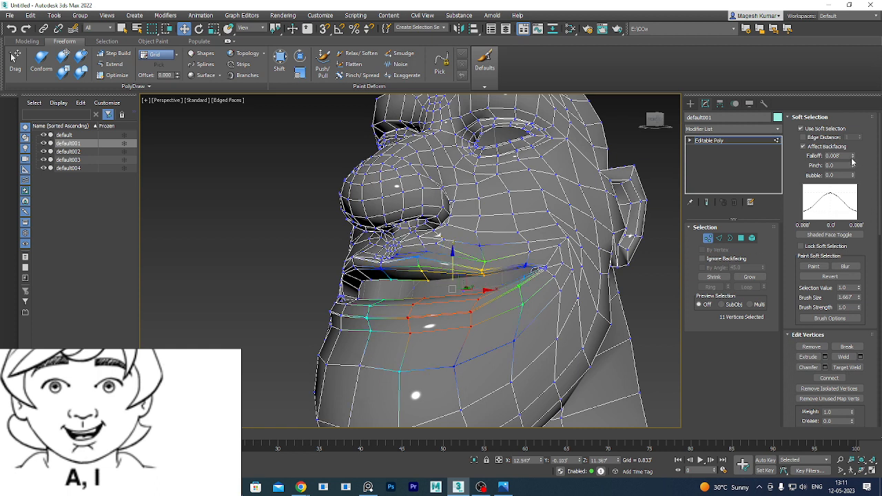
drag(448, 260, 447, 267)
key(ctrl+z)
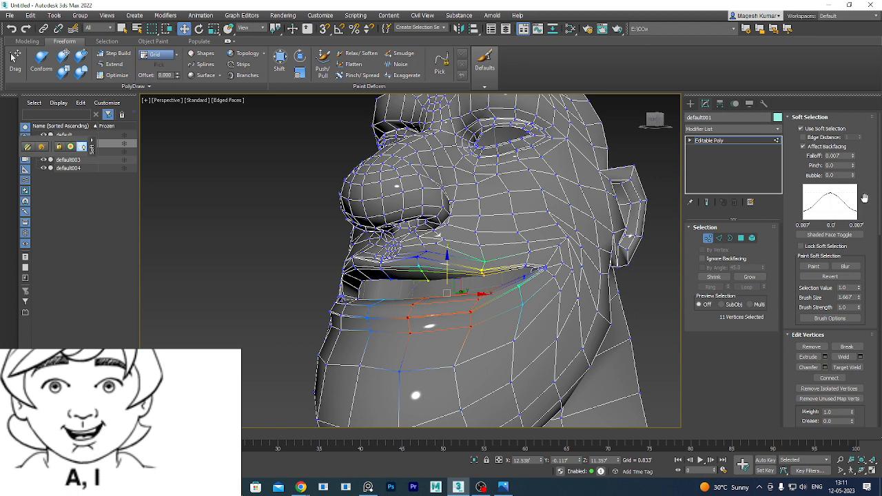
Set the falloff to 0.004' and pull the lower lip down to widen the mouth.
click(853, 159)
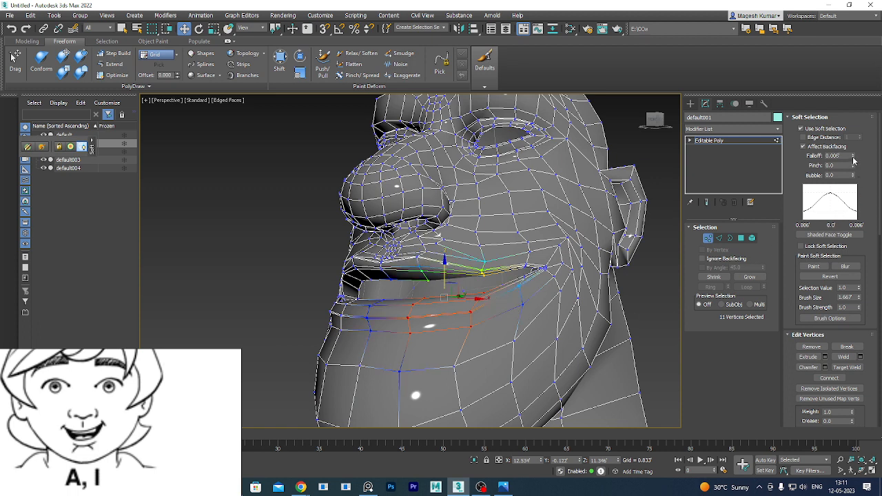
click(853, 159)
click(853, 159)
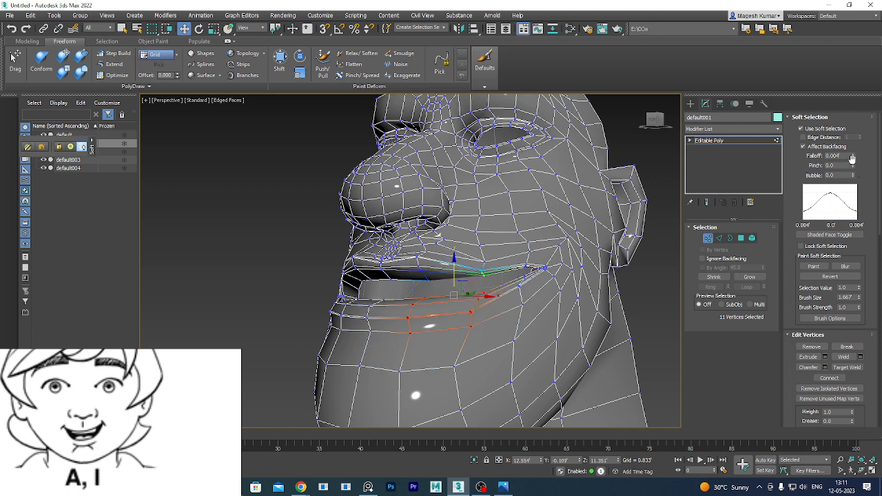
drag(454, 265, 454, 266)
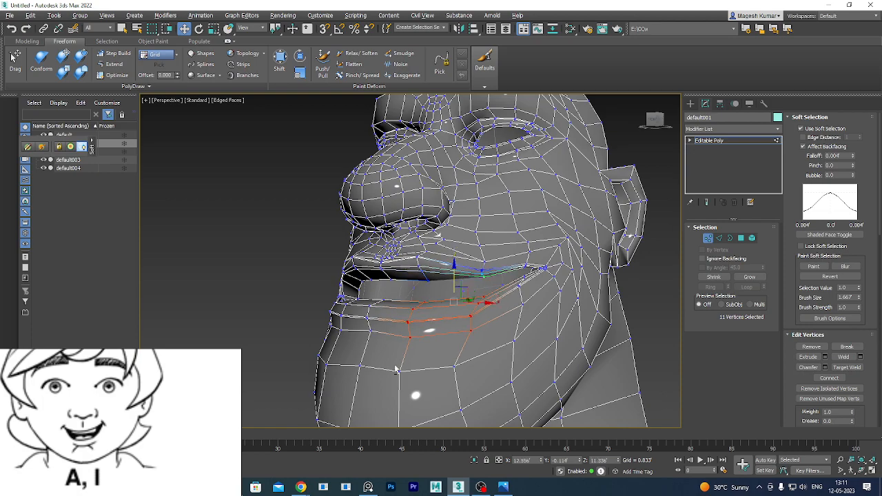
alt+middle_drag(396, 369, 471, 359)
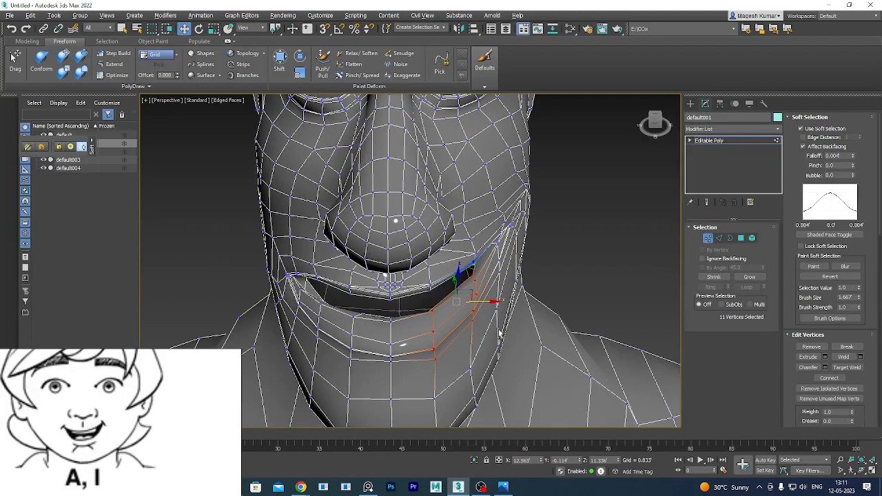
mouse_move(491, 302)
alt+middle_down()
mouse_move(473, 328)
mouse_move(512, 308)
mouse_move(512, 321)
mouse_move(557, 306)
mouse_move(495, 357)
mouse_move(493, 320)
alt+middle_up()
scroll(512, 321, down, 5)
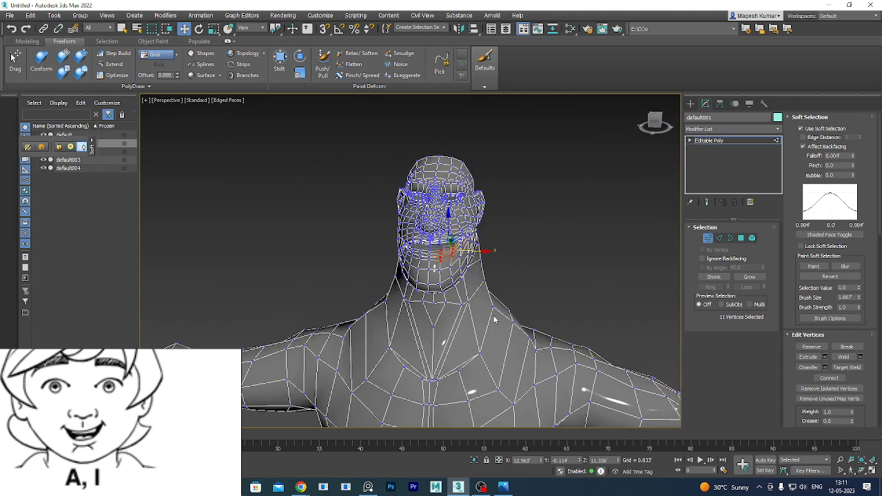
Exit Vertex mode, deselect the character, and turn off Edged Faces with F4.
click(709, 239)
click(511, 255)
key(F4)
scroll(525, 250, down, 8)
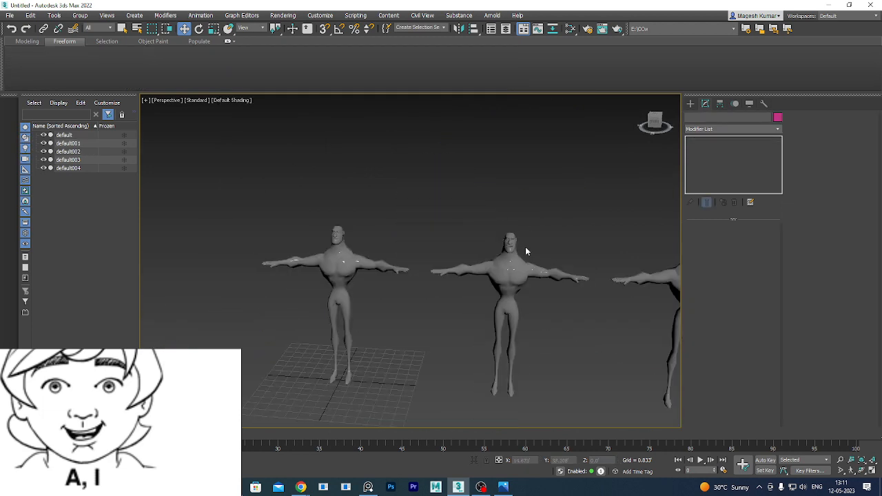
Select the middle character and pan the view to frame the figures.
click(528, 255)
scroll(530, 264, up, 5)
middle_drag(530, 264, 430, 254)
scroll(434, 253, down, 3)
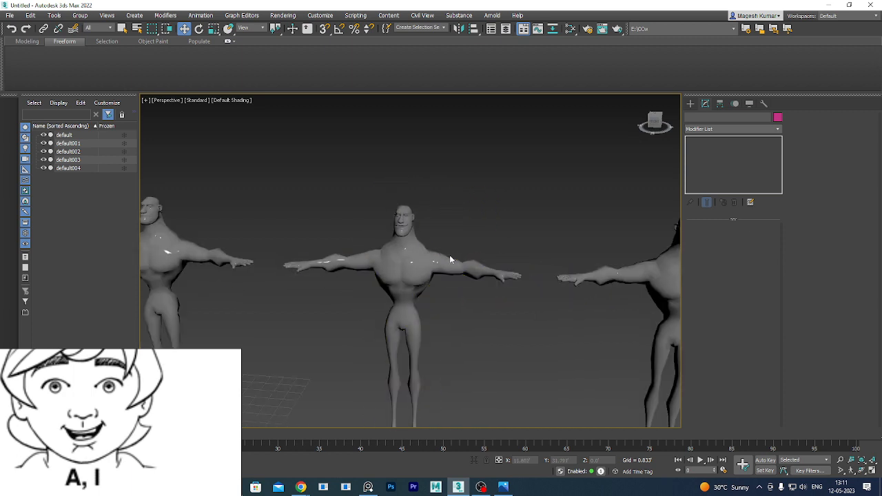
middle_drag(504, 265, 368, 258)
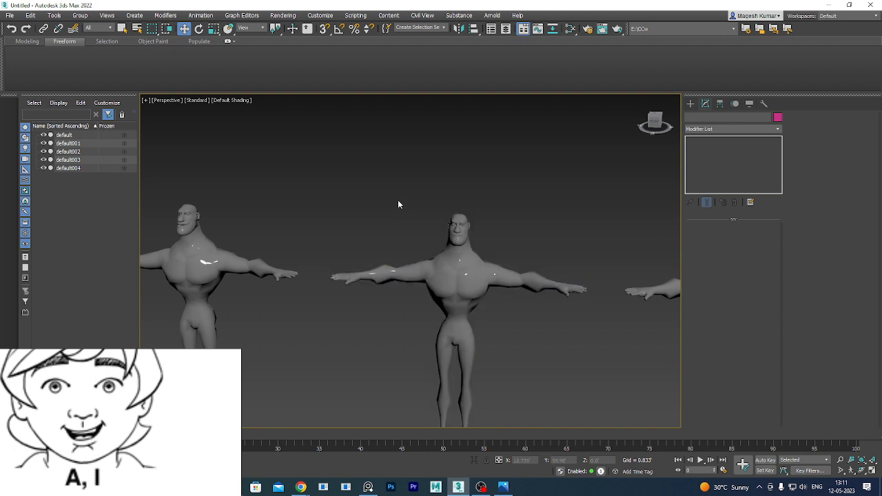
scroll(399, 202, down, 5)
scroll(436, 222, up, 5)
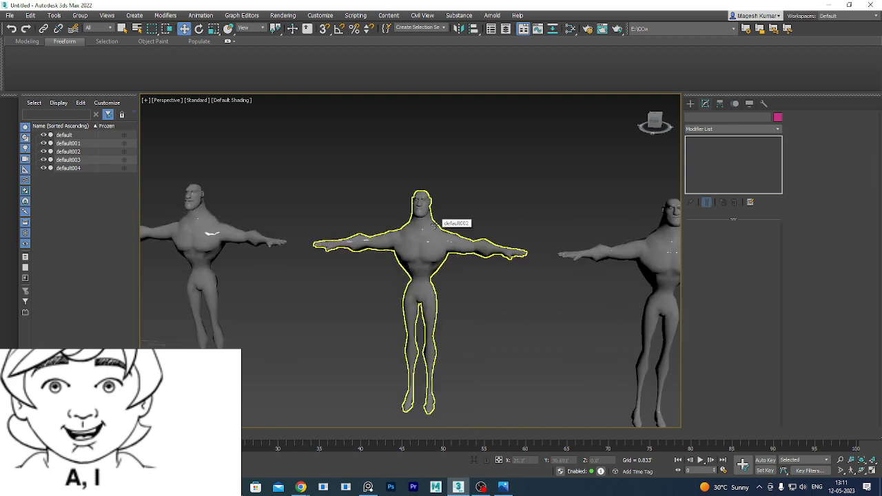
scroll(435, 221, down, 5)
middle_drag(389, 244, 583, 239)
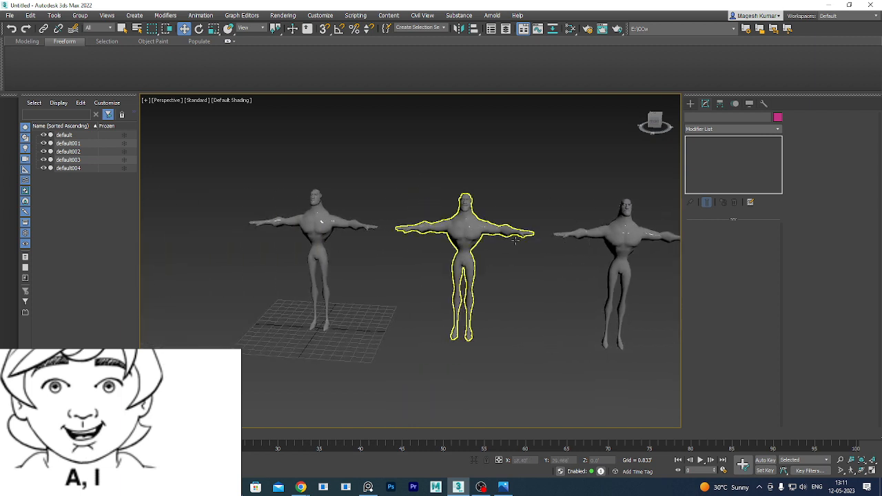
drag(507, 198, 443, 287)
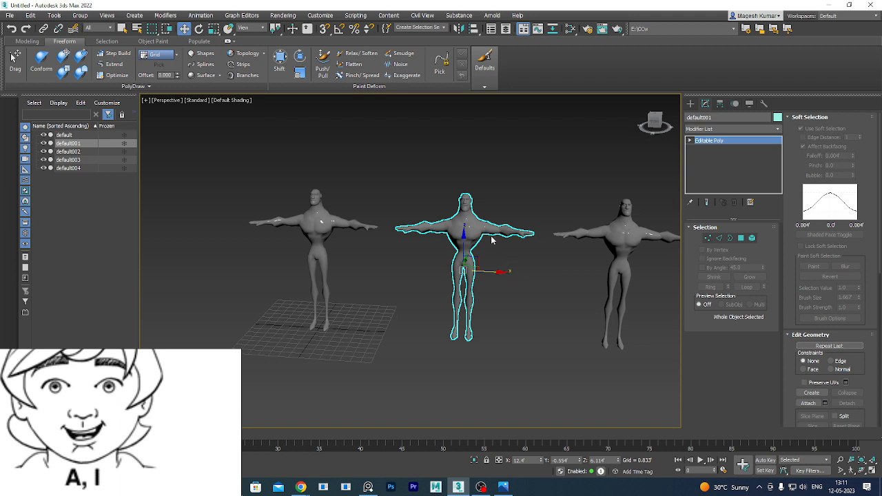
scroll(491, 240, up, 3)
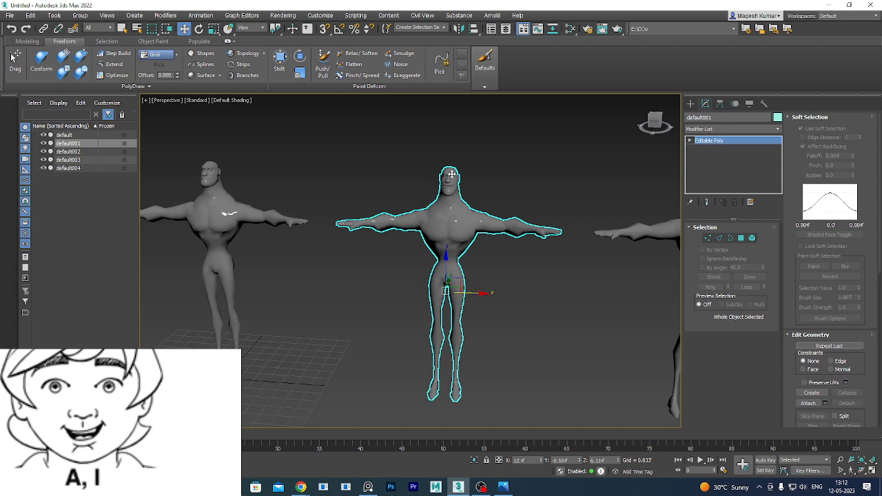
Pan to the next character and select the default002 clone.
middle_drag(533, 265, 428, 253)
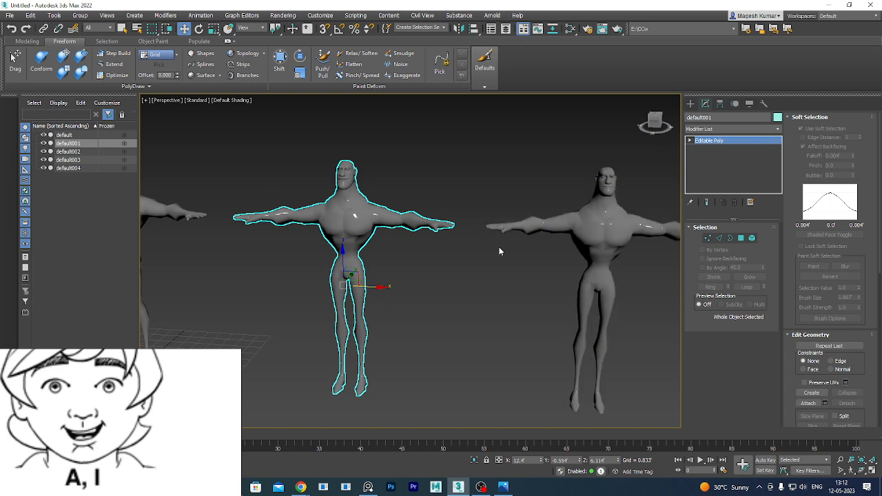
middle_drag(357, 287, 552, 251)
middle_drag(355, 188, 390, 246)
scroll(341, 246, up, 3)
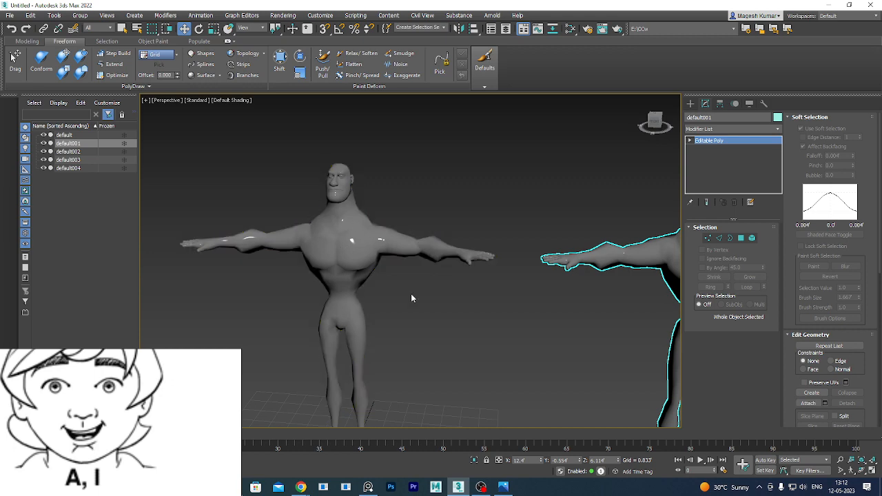
middle_drag(477, 317, 230, 272)
middle_drag(536, 251, 302, 285)
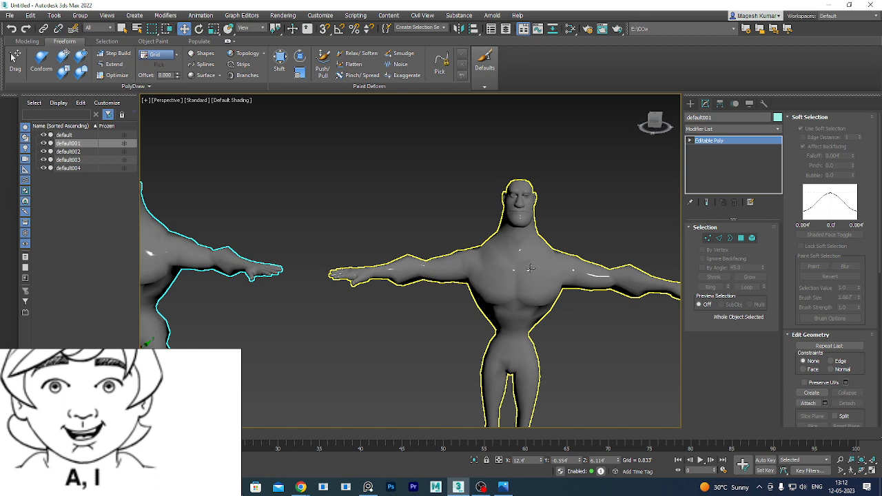
scroll(531, 228, up, 5)
alt+middle_drag(553, 282, 620, 214)
click(464, 247)
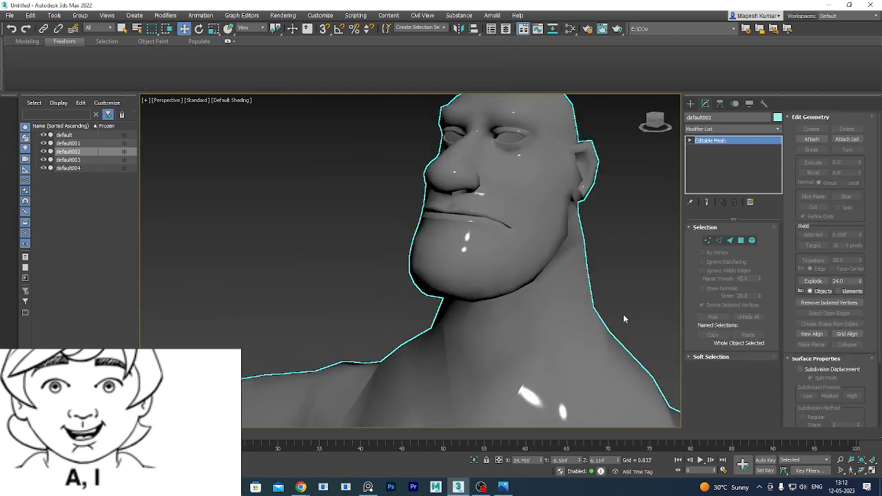
Toggle Vertex mode on and off for default002 and turn Edged Faces back on.
click(708, 239)
scroll(473, 319, down, 2)
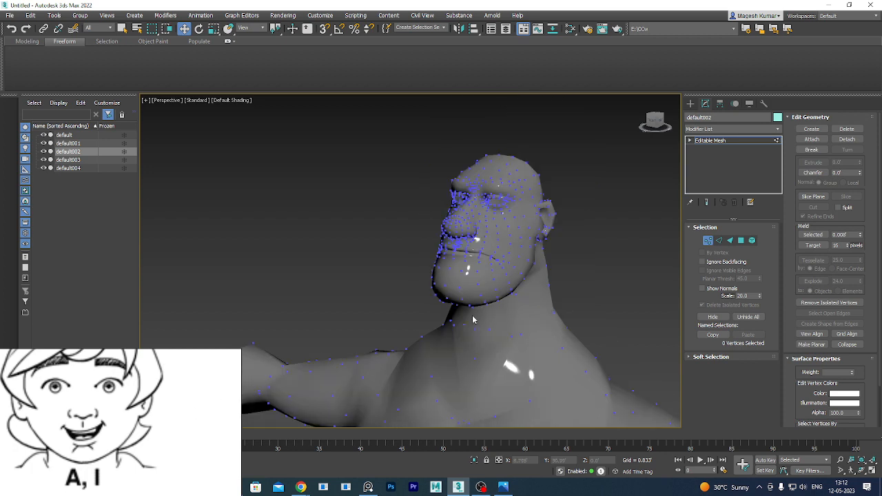
alt+middle_drag(519, 323, 522, 299)
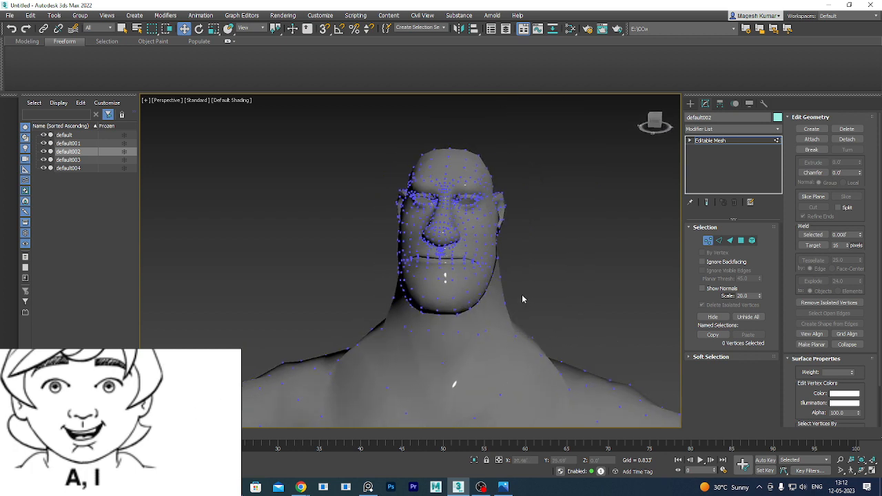
click(708, 239)
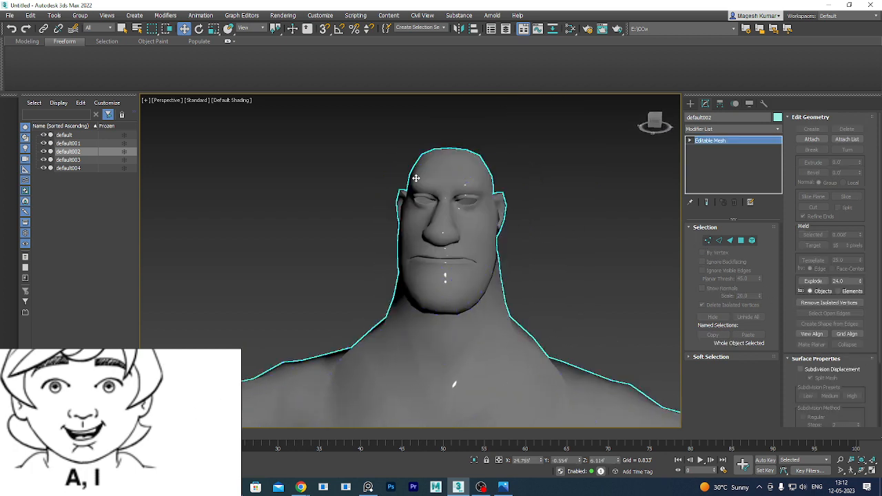
scroll(416, 178, up, 3)
key(F4)
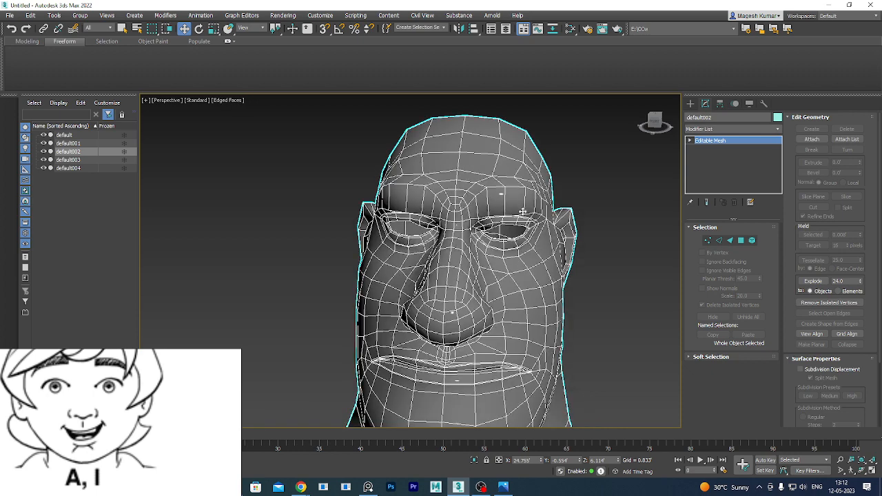
scroll(521, 237, up, 3)
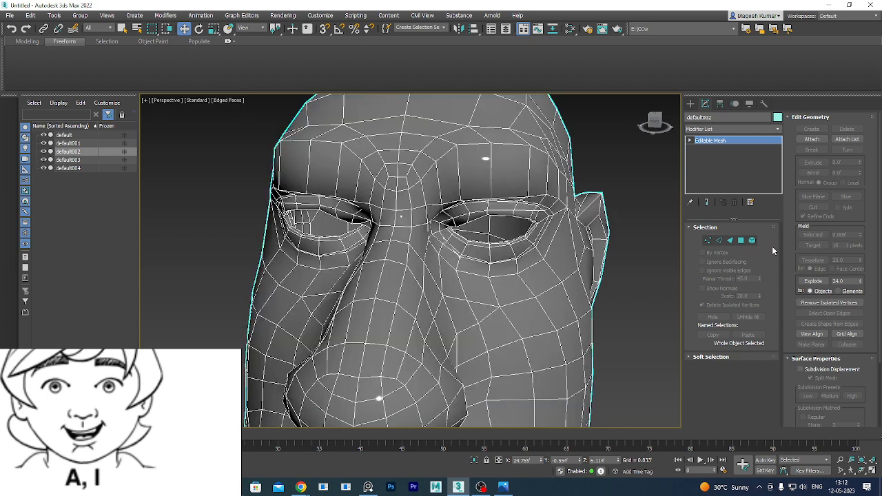
Enter Edge mode, pick lower-eyelid edges one by one, then clear the selection.
click(718, 240)
scroll(509, 239, down, 5)
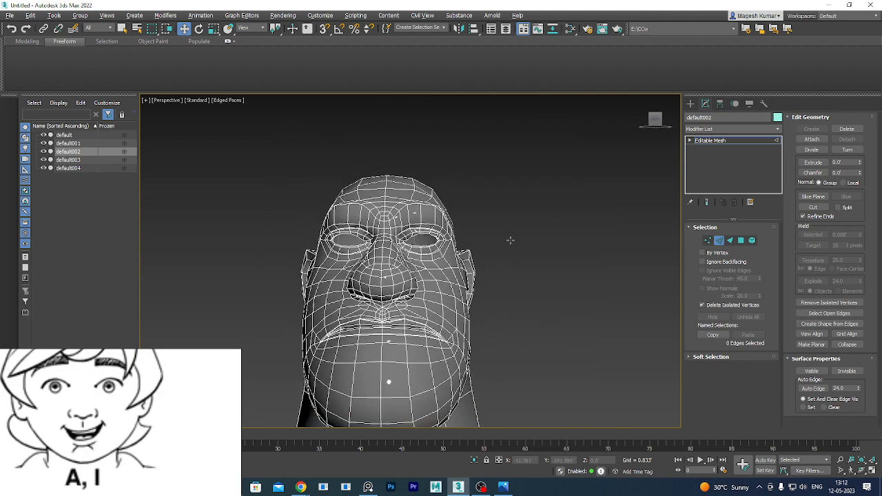
alt+middle_drag(510, 240, 499, 246)
scroll(470, 209, up, 3)
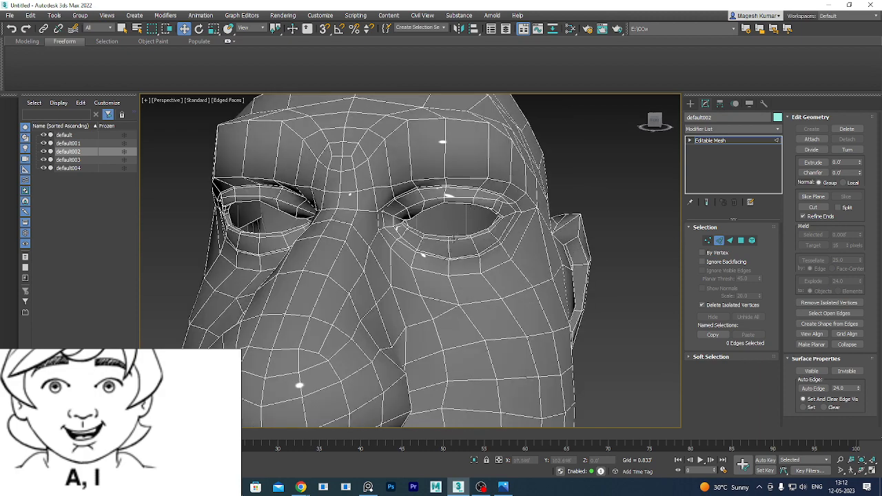
click(456, 237)
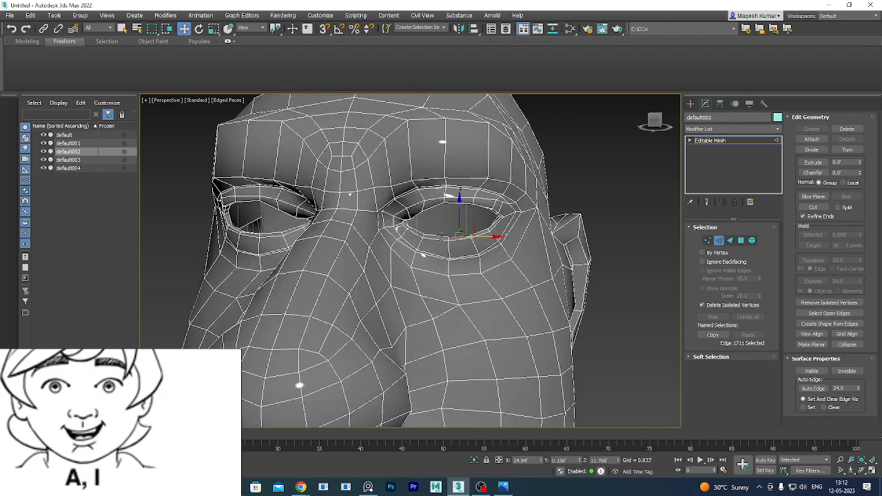
click(444, 237)
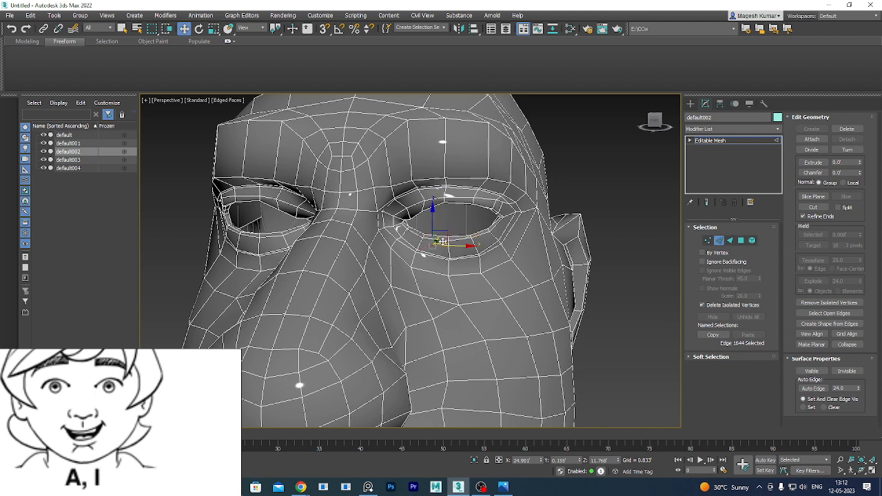
click(465, 238)
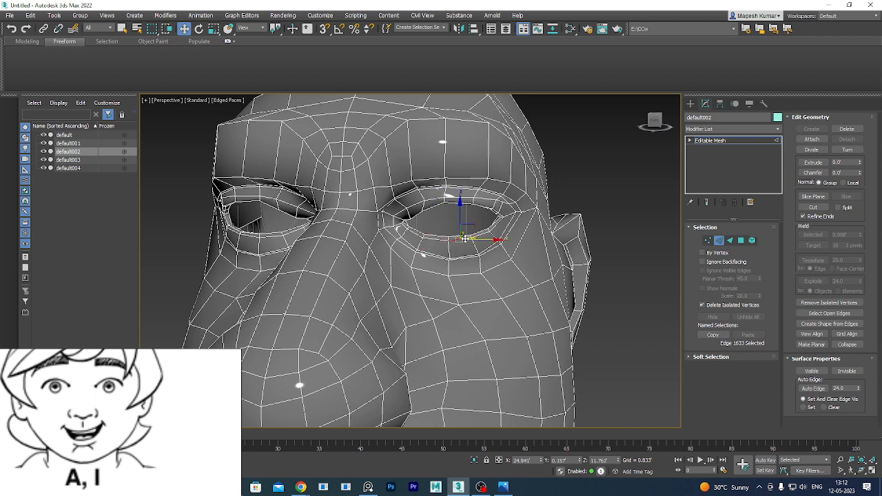
click(481, 234)
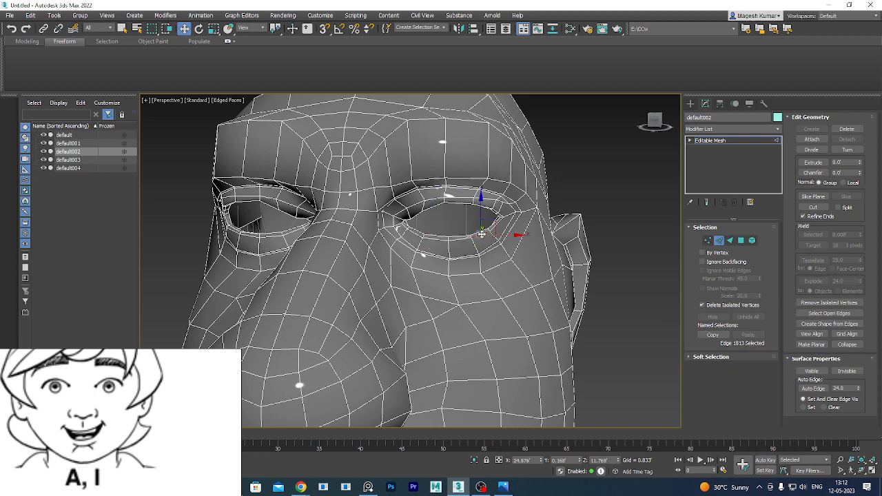
right_click(721, 140)
click(652, 166)
scroll(617, 178, down, 4)
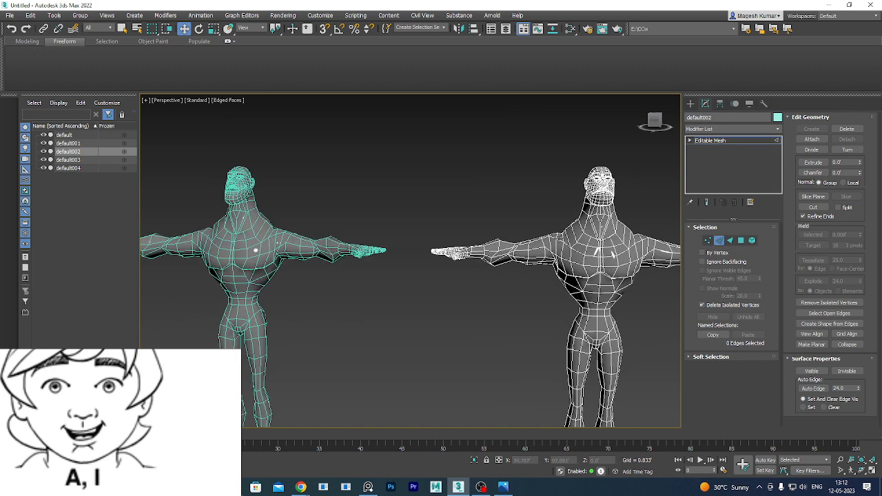
Exit Edge mode, click the default001 and default clones, and reframe the figures.
click(719, 240)
click(294, 234)
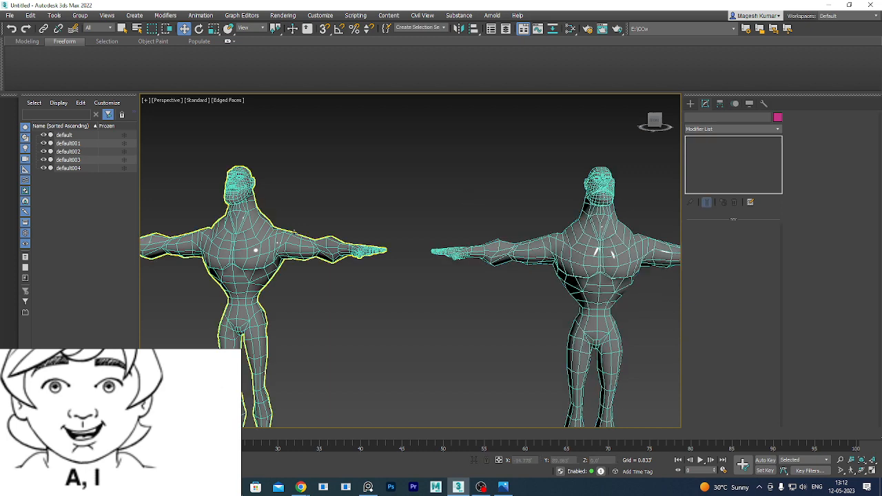
scroll(294, 235, down, 6)
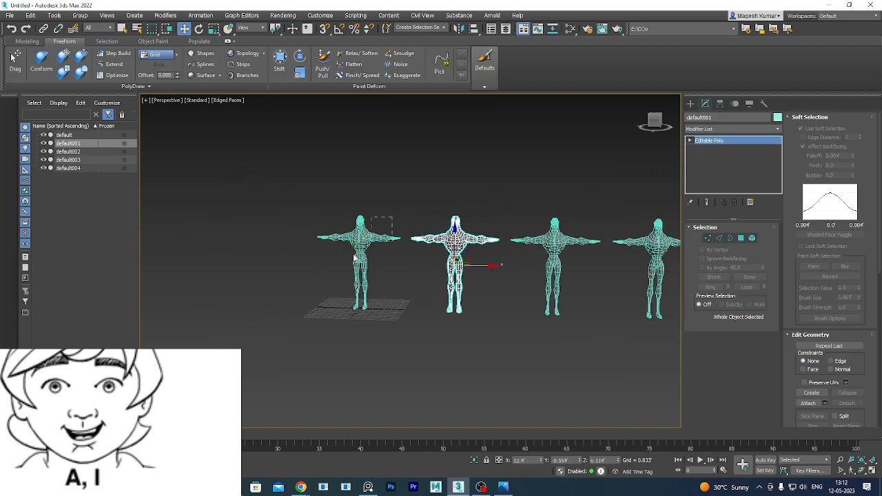
click(340, 266)
middle_drag(341, 266, 237, 266)
scroll(453, 227, up, 3)
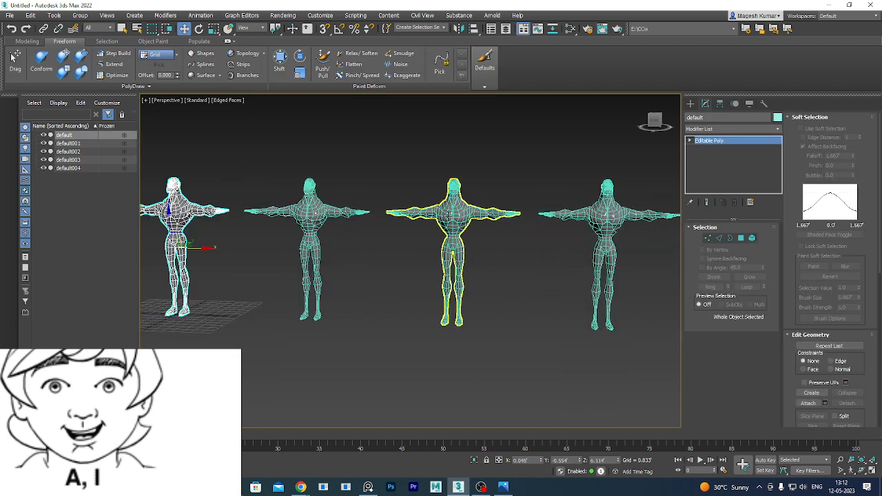
Convert default002 to Editable Poly from the quad menu and deselect it.
click(452, 214)
right_click(451, 214)
mouse_move(492, 252)
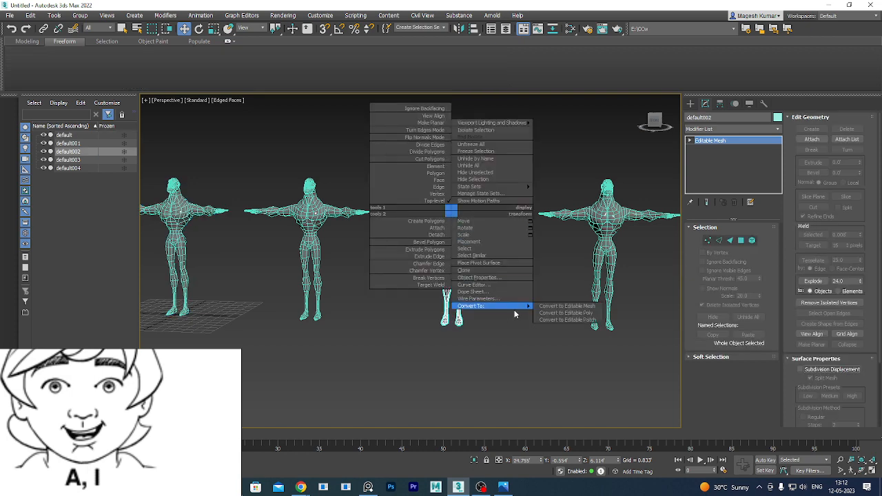
click(572, 312)
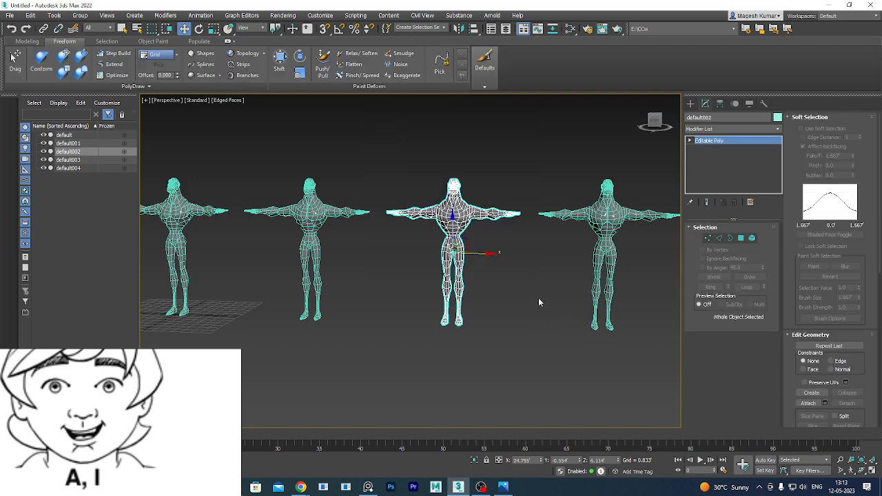
click(504, 185)
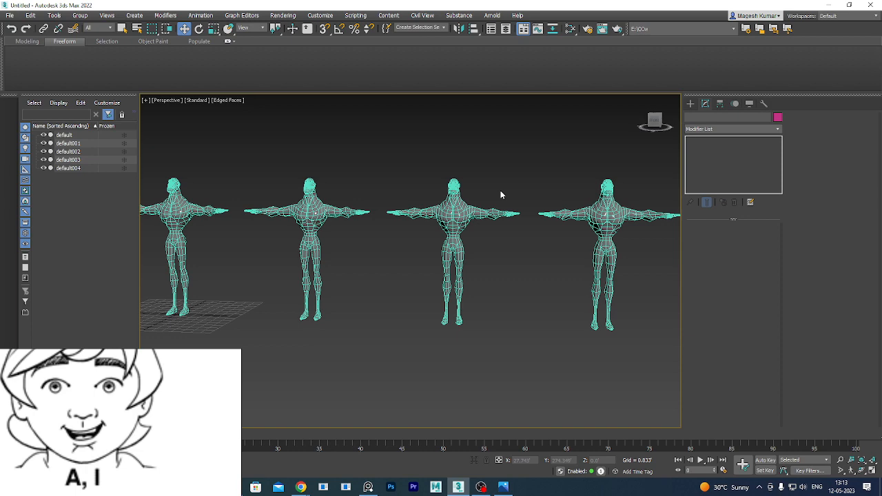
Select default003, enter Edge mode, and pick an edge where the neck meets the shoulder.
scroll(577, 238, up, 5)
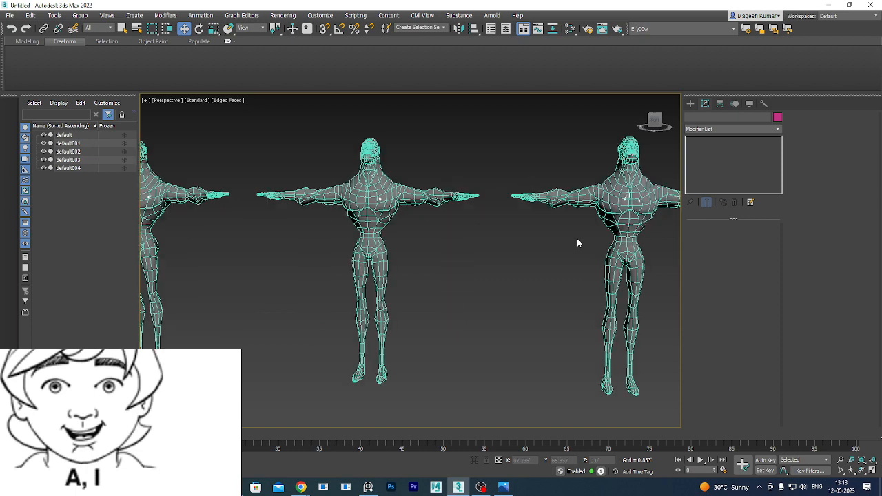
middle_drag(588, 238, 467, 266)
scroll(510, 237, up, 3)
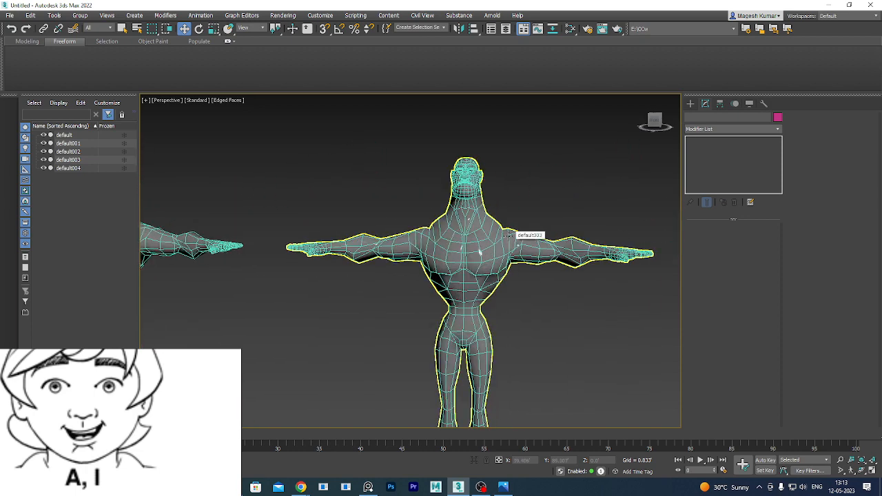
click(489, 257)
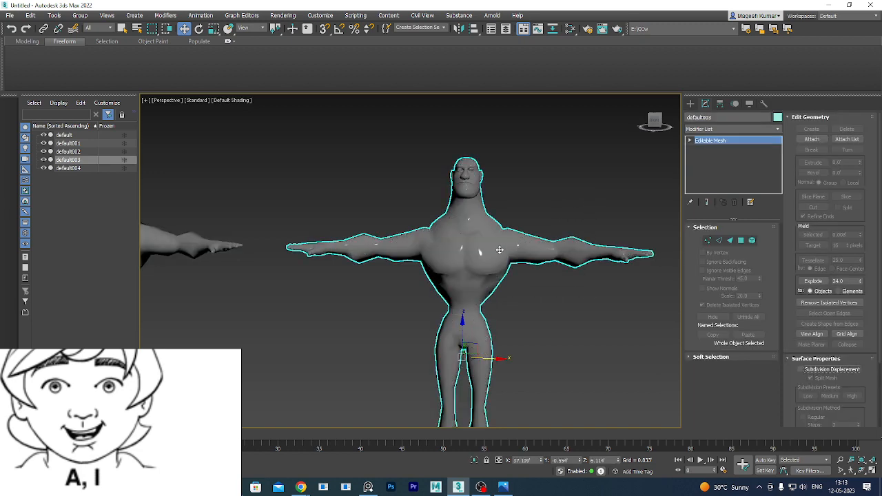
scroll(493, 238, up, 2)
scroll(493, 237, up, 2)
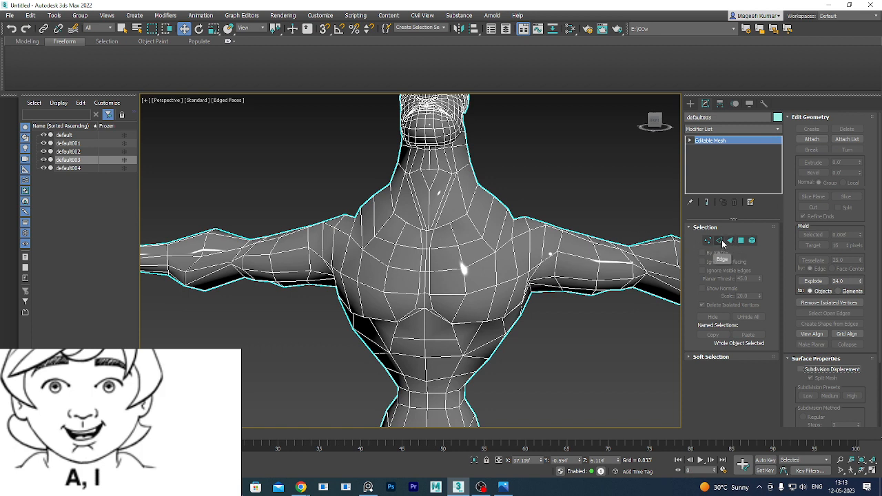
click(720, 241)
click(503, 221)
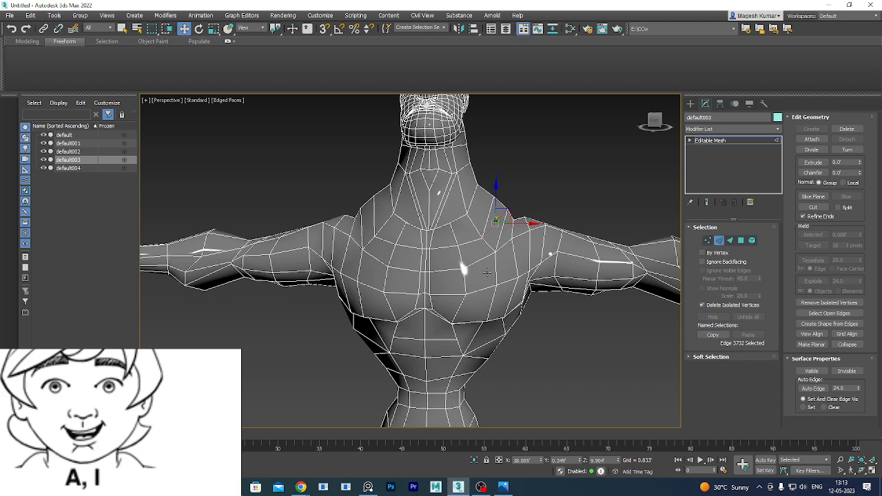
Orbit and zoom toward default003's chest, then exit Edge sub-object mode.
alt+middle_drag(523, 305, 509, 226)
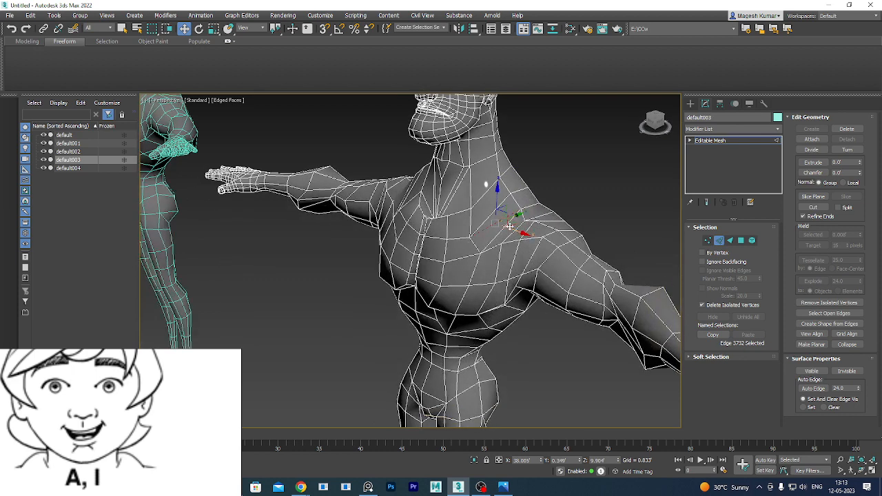
scroll(508, 226, up, 2)
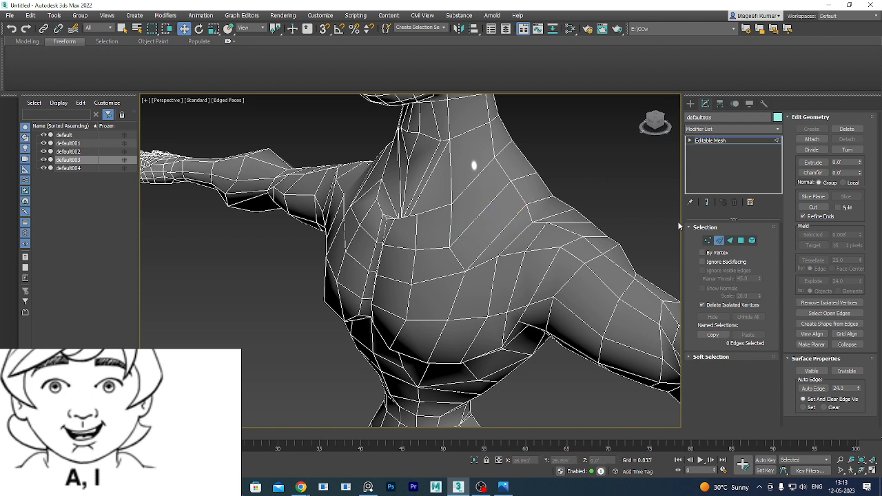
click(718, 240)
Convert default003 to Editable Poly and select a shoulder polygon in Polygon mode.
right_click(722, 143)
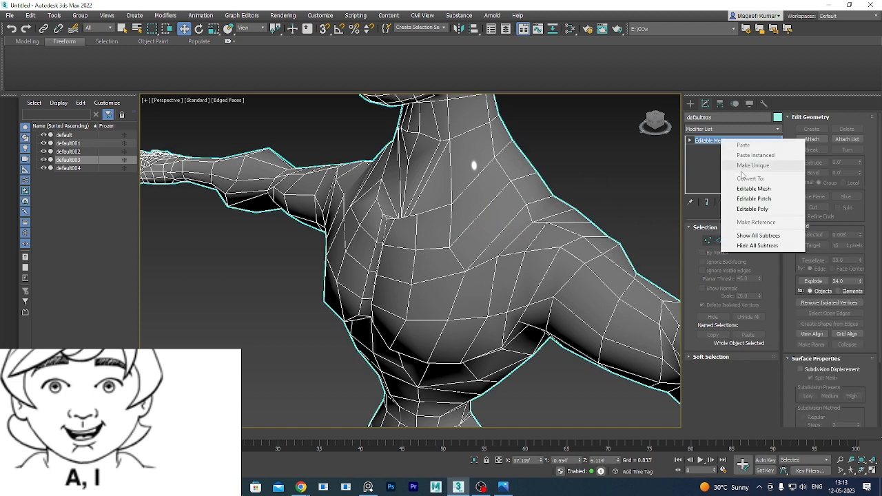
click(756, 209)
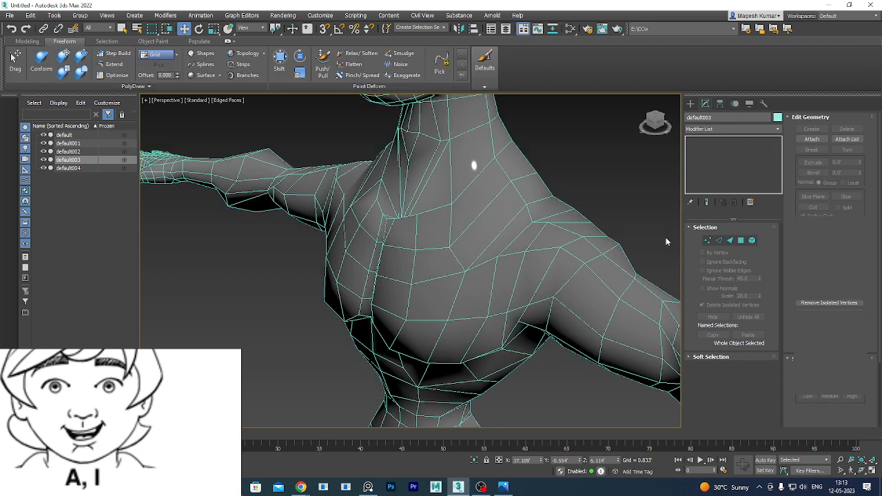
click(741, 237)
click(504, 217)
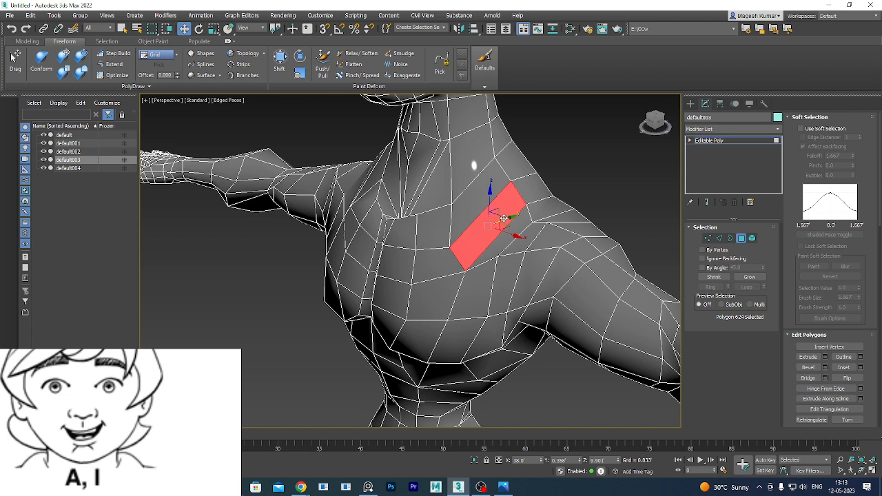
Select a chest edge in Edge mode, then clear the edge selection.
click(719, 238)
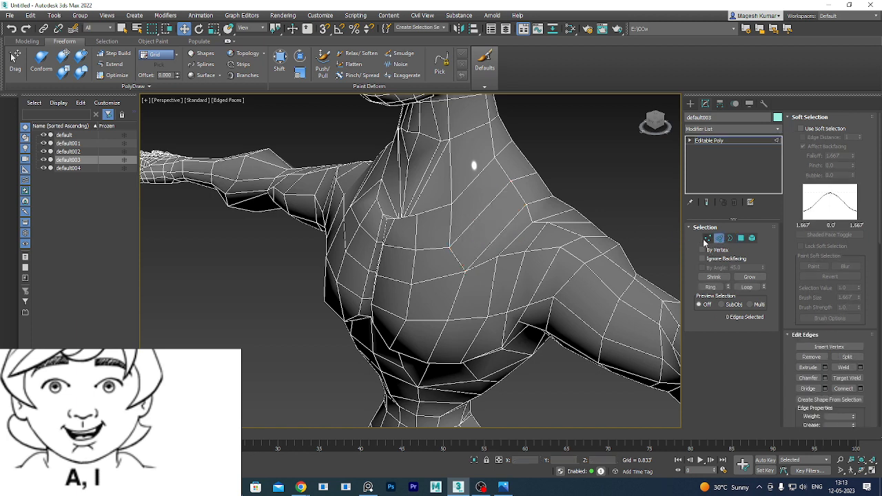
click(483, 213)
click(491, 238)
Zoom out and exit Edge mode on default003.
scroll(533, 200, down, 10)
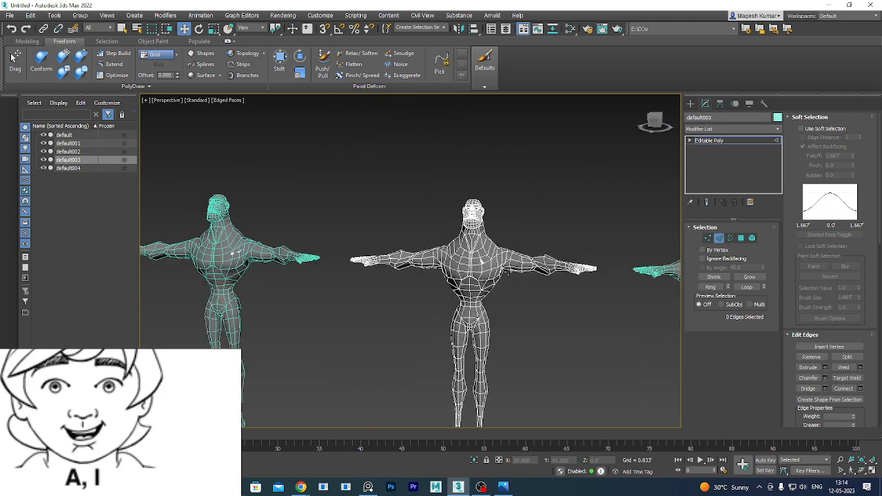
scroll(513, 283, down, 5)
scroll(524, 282, up, 4)
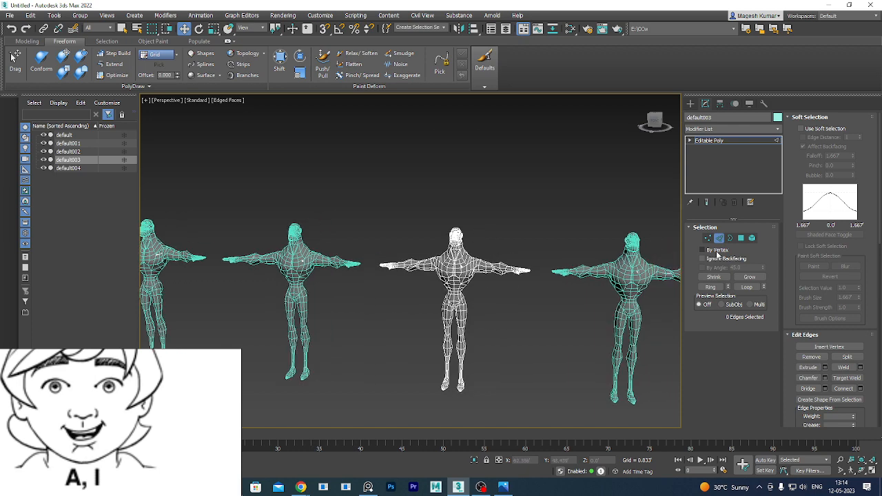
click(719, 237)
Select default004 and choose Convert To Editable Poly from its quad menu.
middle_drag(607, 219, 517, 215)
click(534, 268)
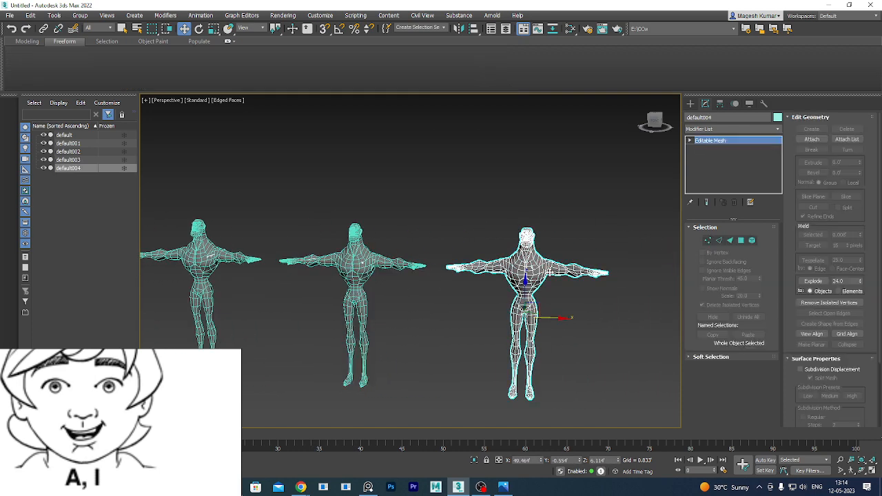
right_click(540, 265)
mouse_move(572, 359)
click(654, 367)
Deselect everything and zoom in close on another figure's eye and brow.
click(469, 300)
scroll(469, 299, down, 3)
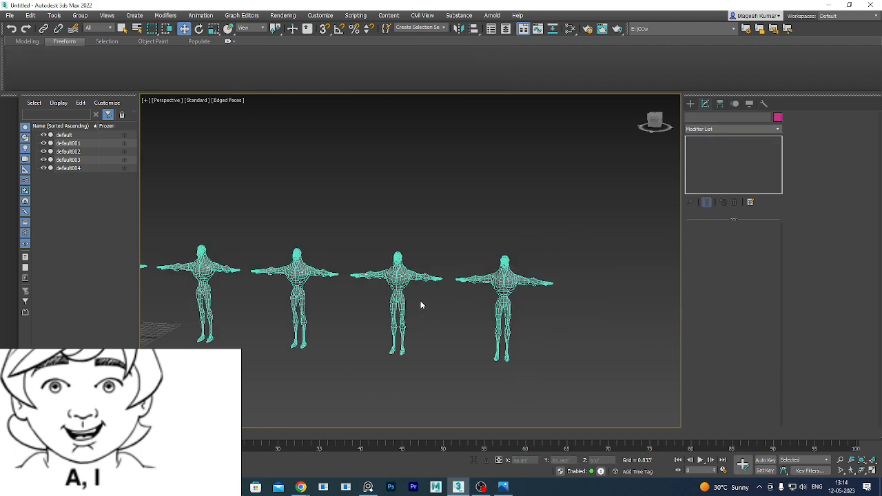
scroll(419, 300, down, 3)
scroll(408, 296, up, 7)
middle_drag(408, 297, 529, 272)
scroll(521, 322, down, 5)
scroll(522, 310, up, 3)
scroll(516, 295, down, 1)
middle_drag(458, 272, 390, 288)
scroll(504, 258, up, 5)
scroll(421, 278, up, 2)
scroll(392, 281, up, 2)
scroll(388, 266, up, 2)
scroll(440, 205, up, 4)
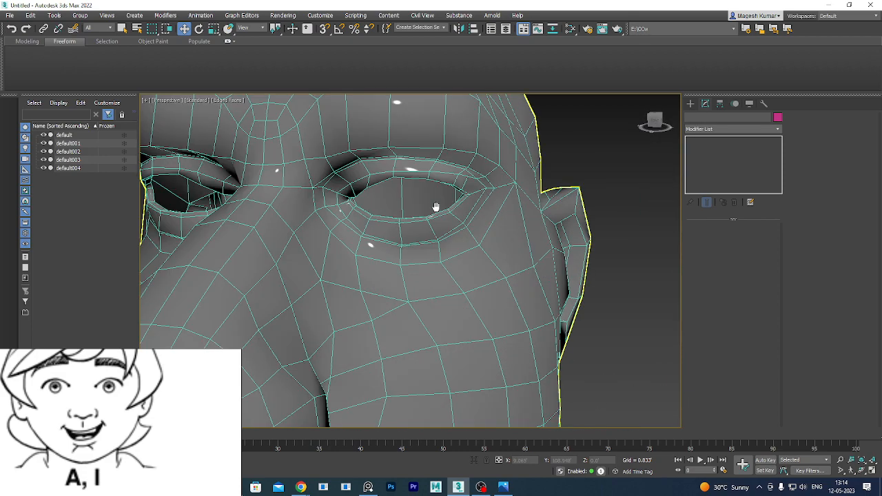
middle_drag(436, 206, 448, 235)
Select default002 and pick the whole edge loop around its eye.
click(440, 241)
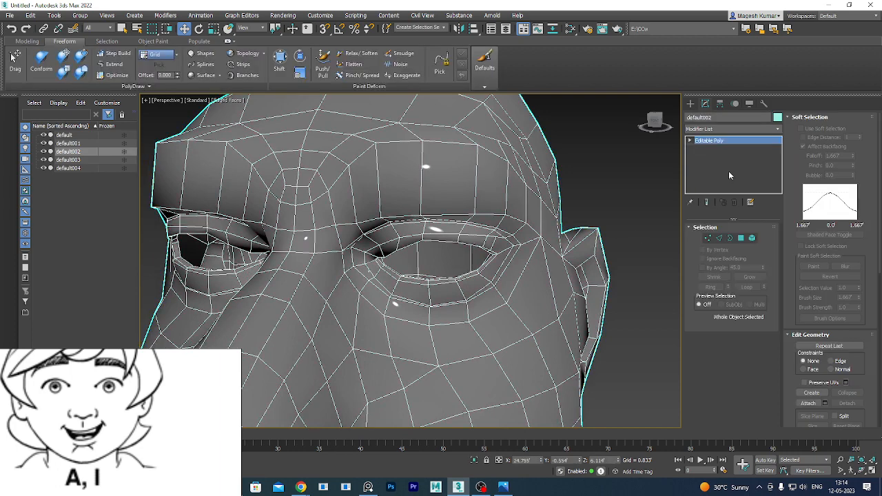
click(716, 237)
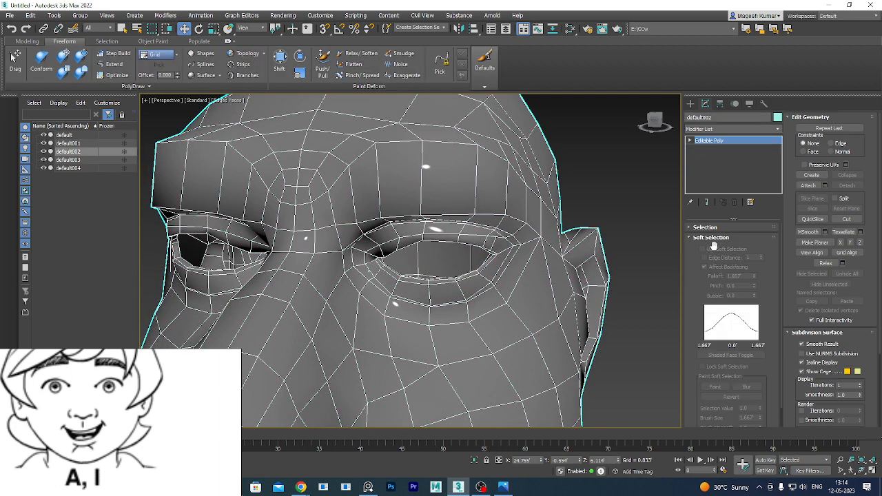
click(697, 228)
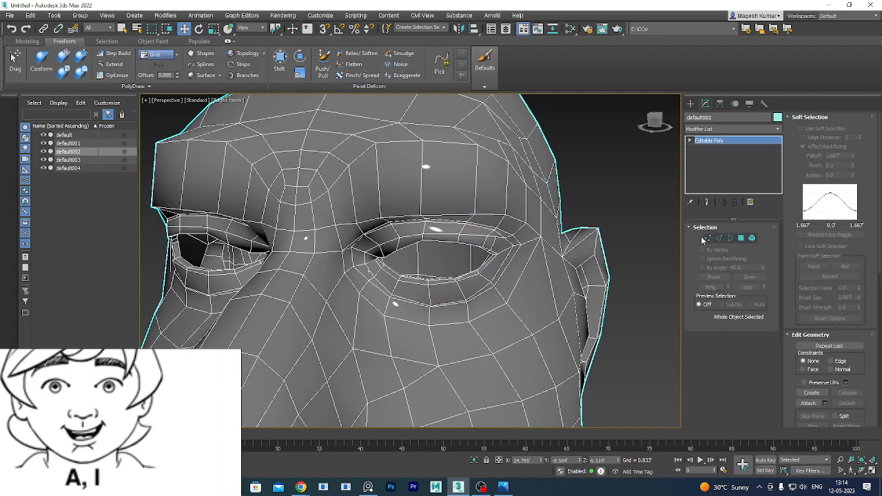
click(719, 238)
double_click(444, 243)
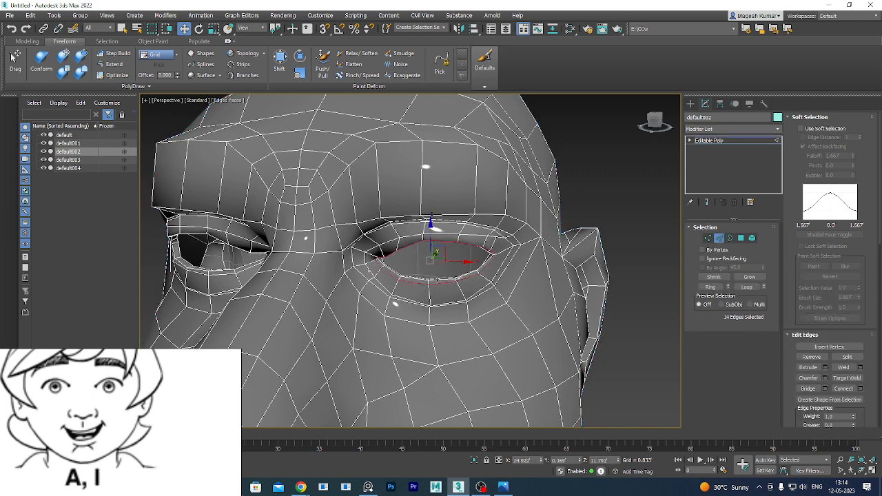
Enable Use Soft Selection with a Falloff of 0.003.
click(801, 128)
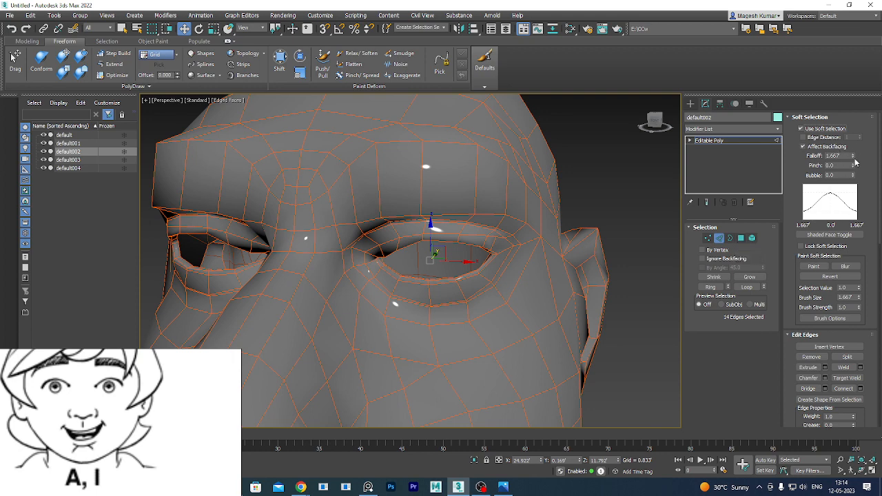
mouse_move(853, 159)
mouse_down()
mouse_move(853, 219)
mouse_move(861, 195)
mouse_move(860, 203)
mouse_move(853, 156)
mouse_up()
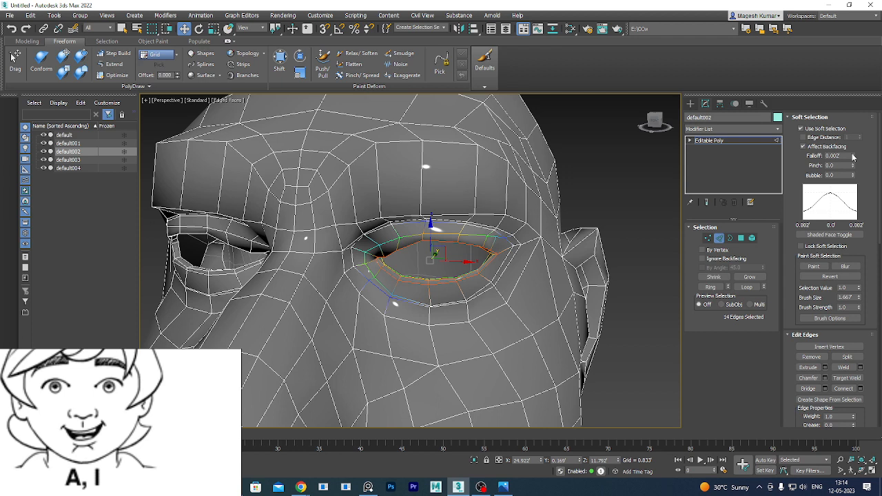
drag(853, 157, 853, 156)
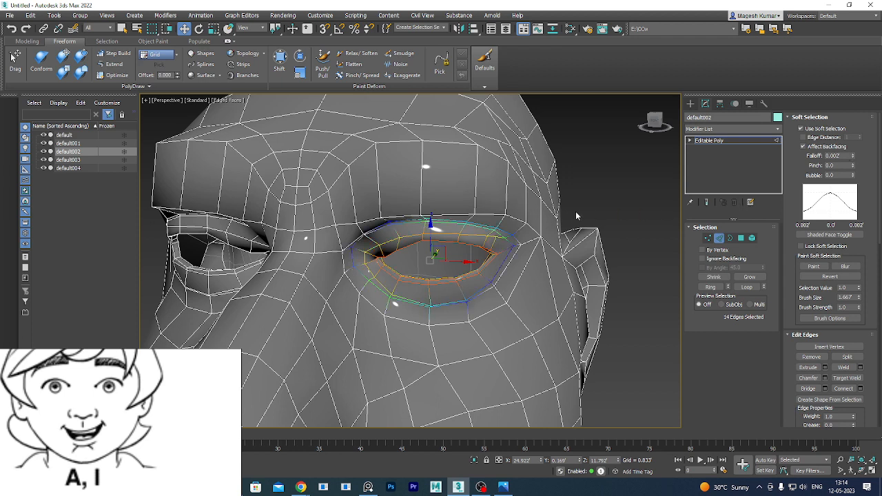
click(855, 156)
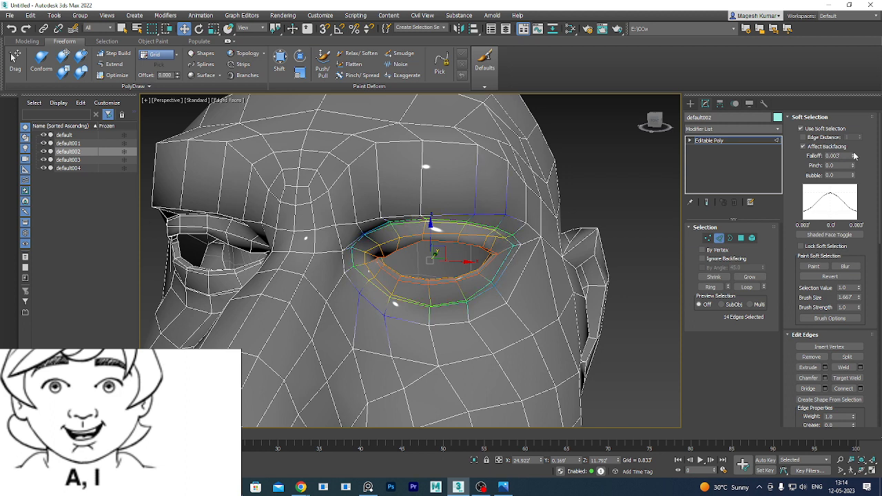
Scale the eye loop vertically to squash the eye closed, then inspect it.
key(r)
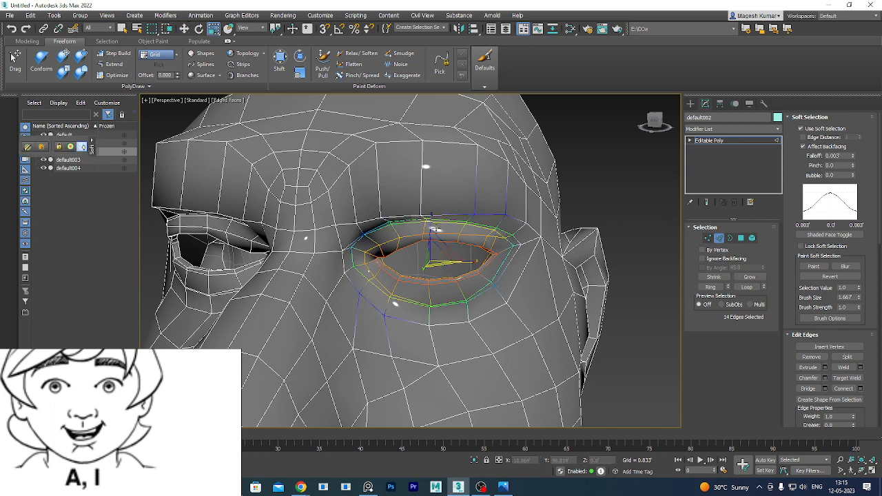
drag(432, 216, 430, 242)
key(w)
key(r)
alt+middle_drag(430, 243, 522, 310)
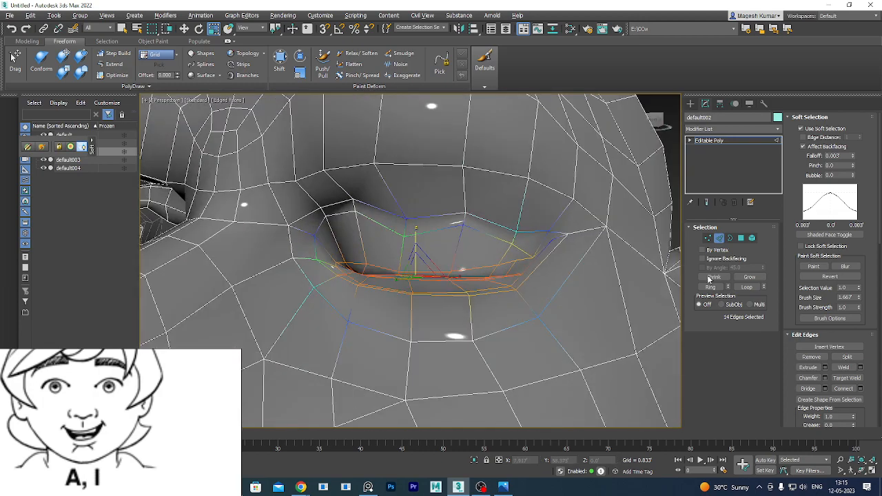
Select two lower-eyelid vertices on default002 in Vertex mode and switch to Move.
click(708, 237)
alt+middle_drag(672, 248, 475, 307)
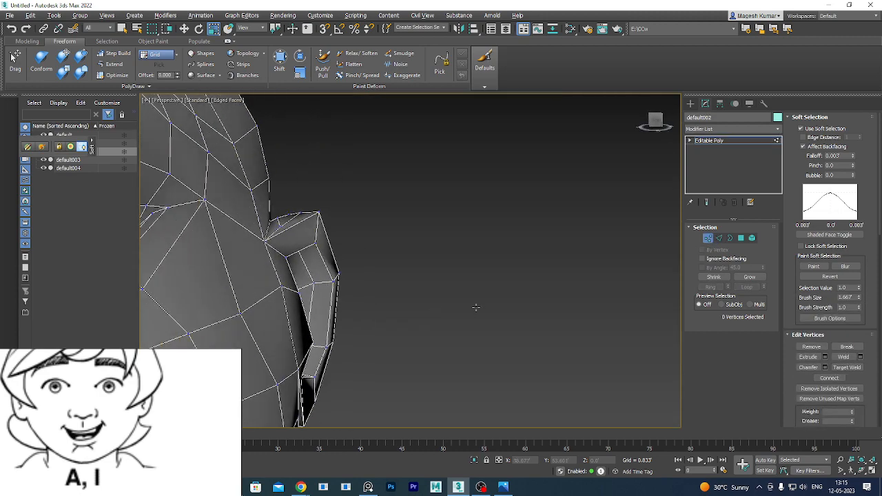
scroll(434, 290, down, 6)
scroll(434, 289, up, 6)
scroll(319, 238, down, 1)
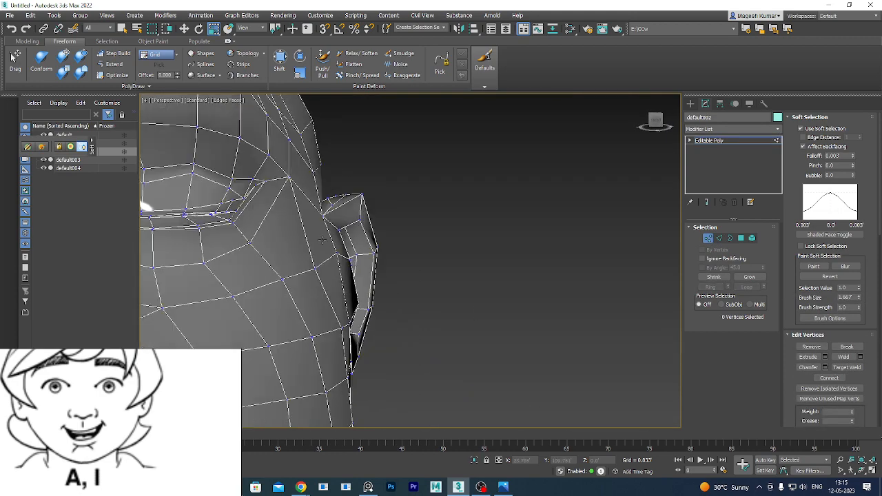
middle_drag(246, 213, 372, 254)
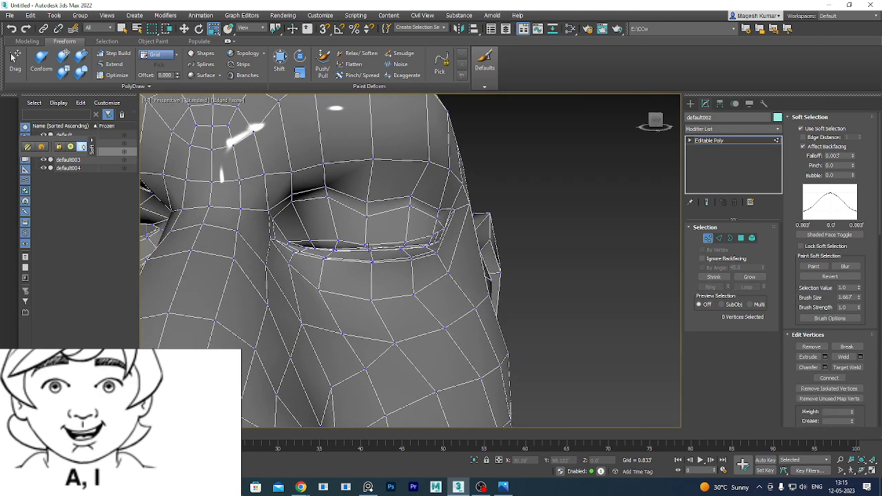
click(366, 246)
alt+middle_drag(427, 282, 428, 254)
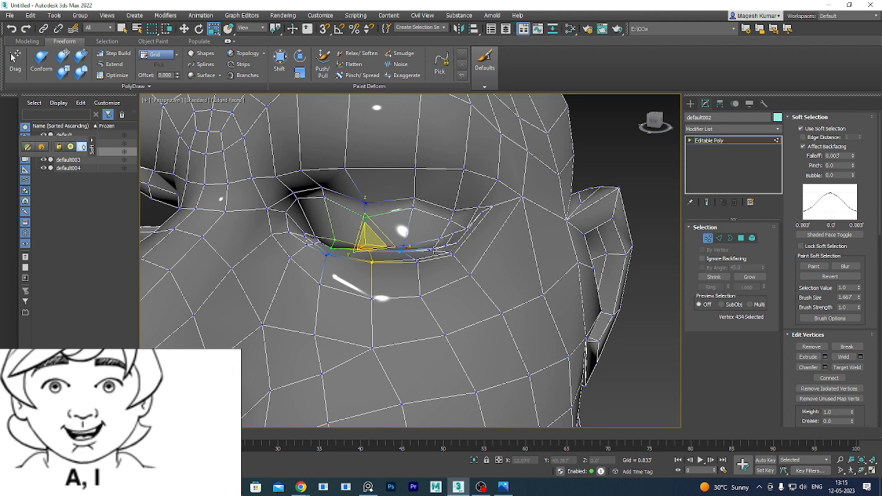
ctrl+click(432, 246)
key(w)
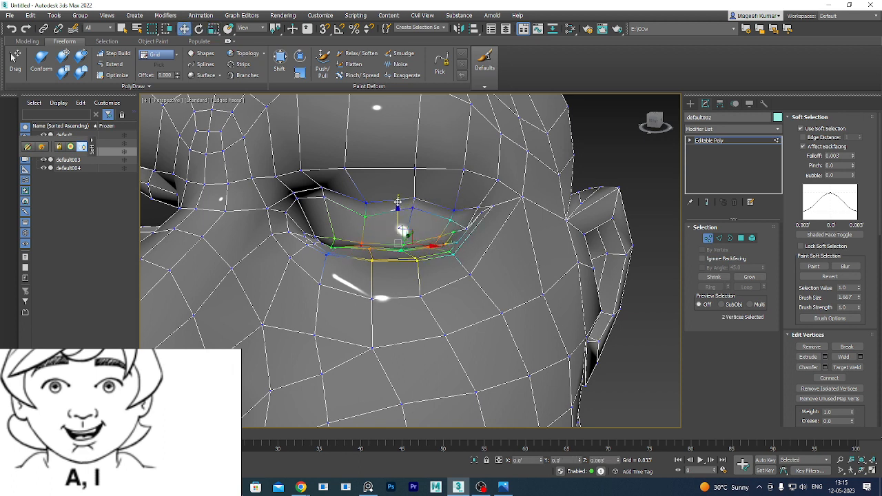
Zoom out and pan across to view the whole row of figures.
scroll(499, 269, down, 6)
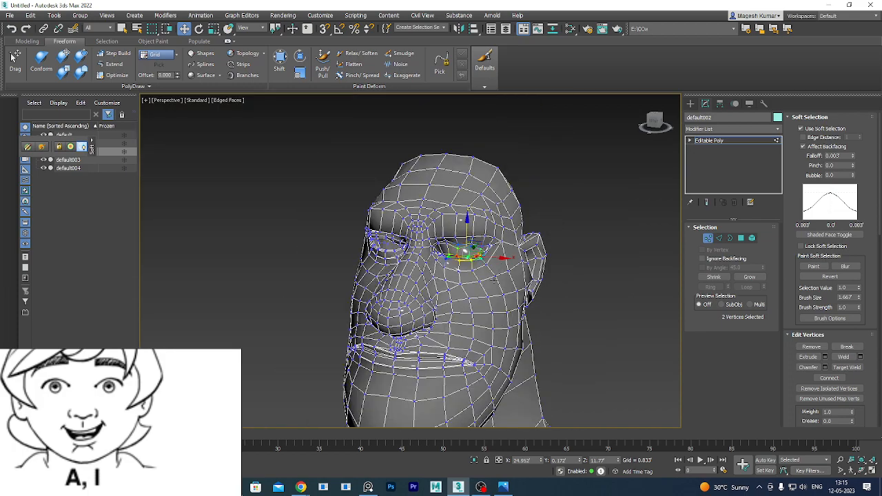
alt+middle_drag(505, 290, 408, 261)
scroll(517, 292, down, 6)
scroll(428, 259, down, 6)
middle_drag(467, 270, 410, 277)
scroll(291, 244, up, 6)
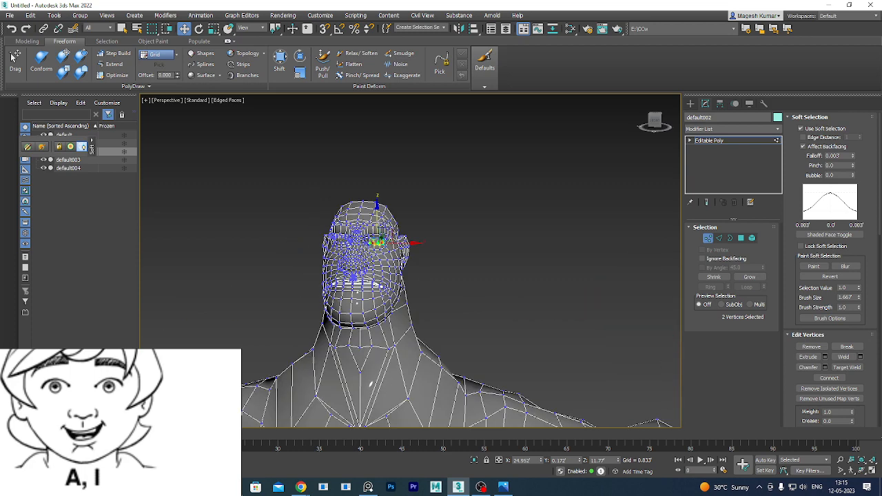
scroll(401, 271, down, 5)
middle_drag(462, 322, 310, 305)
scroll(310, 305, down, 3)
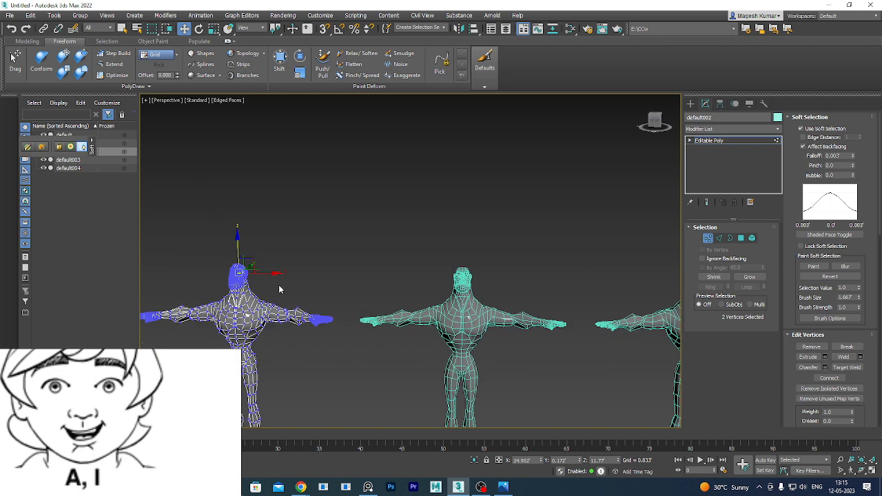
Pan and zoom the Perspective viewport onto a cyan figure's head.
scroll(279, 289, down, 4)
middle_drag(205, 289, 382, 243)
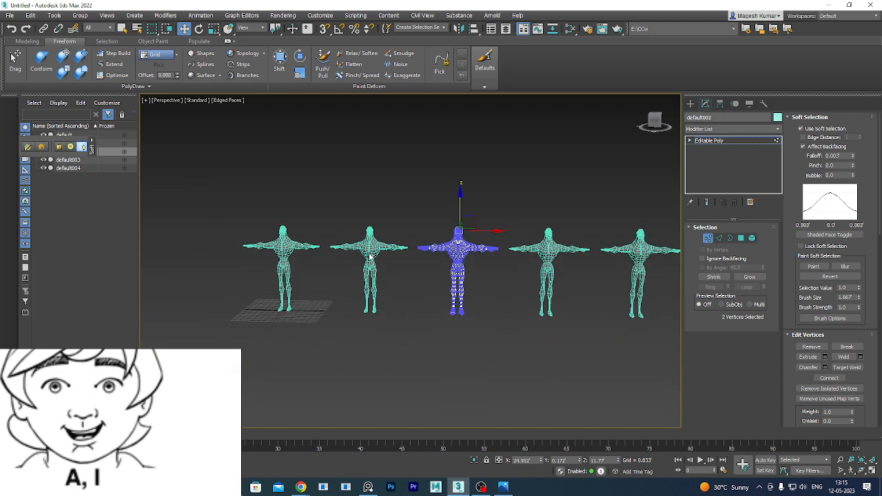
scroll(475, 248, up, 10)
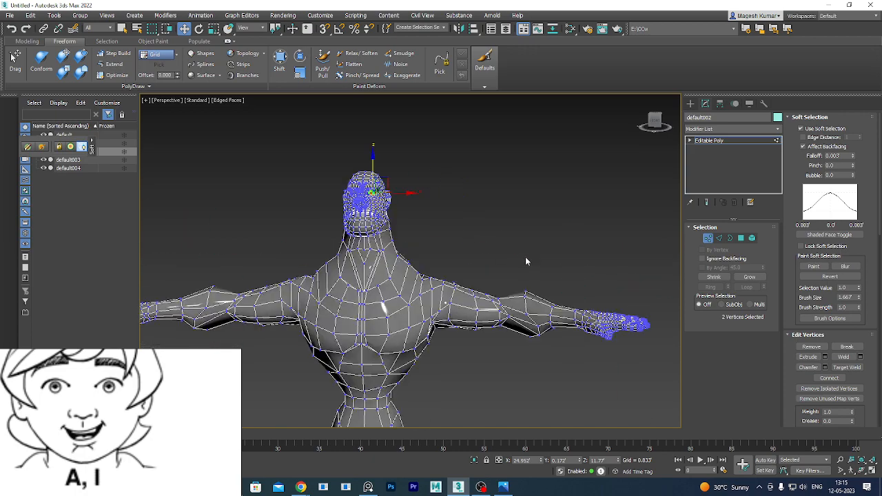
middle_drag(528, 258, 343, 246)
scroll(343, 246, down, 5)
middle_drag(492, 242, 354, 244)
scroll(354, 244, up, 5)
scroll(353, 244, up, 4)
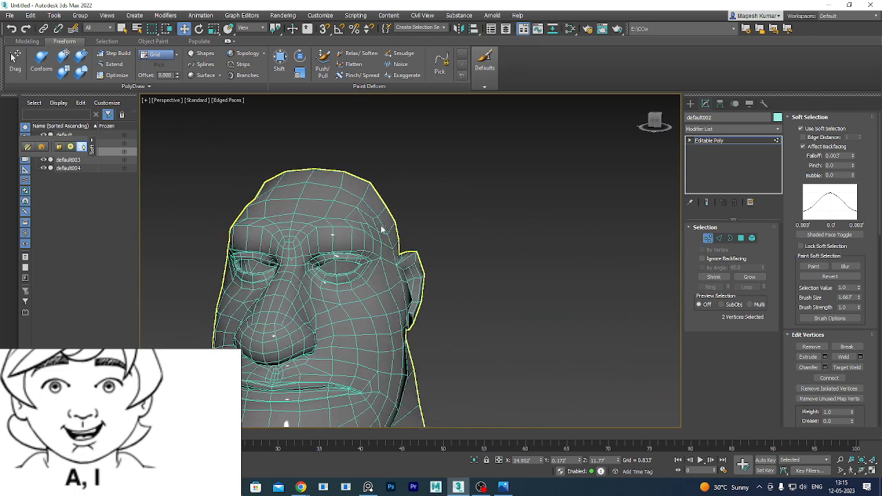
Exit sub-object mode and select the default003 head as a whole object.
click(707, 238)
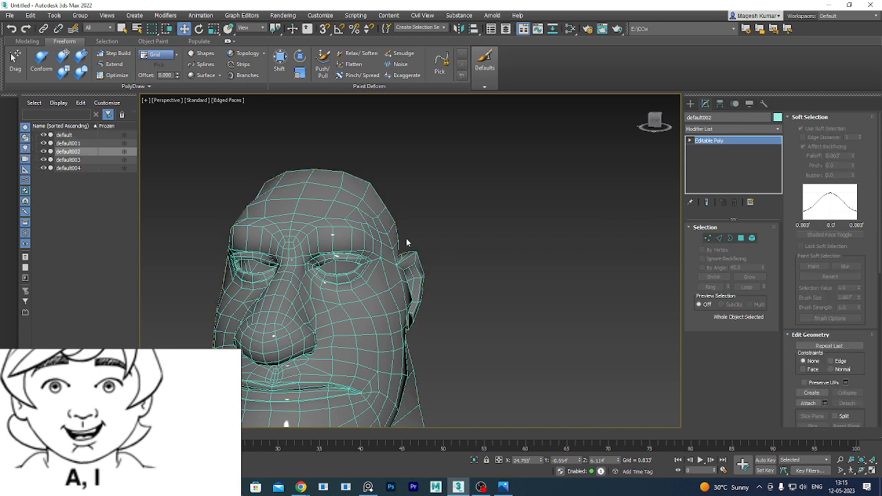
click(708, 238)
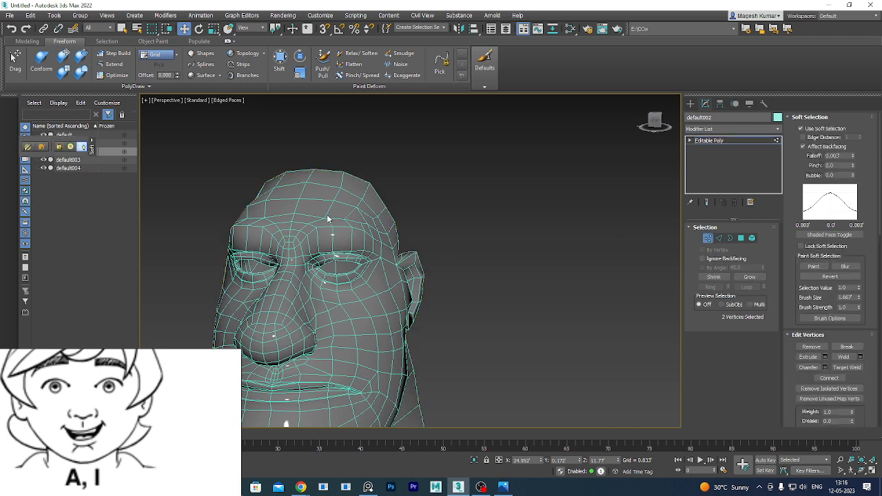
click(720, 239)
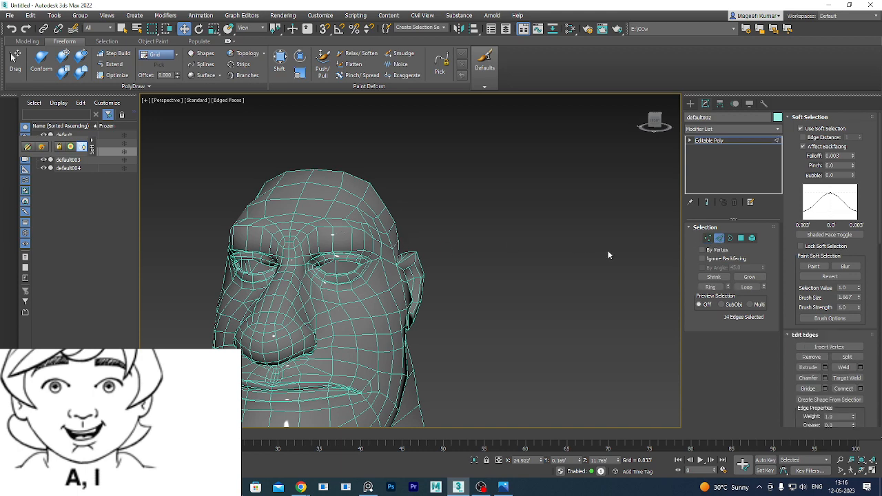
click(719, 238)
click(323, 213)
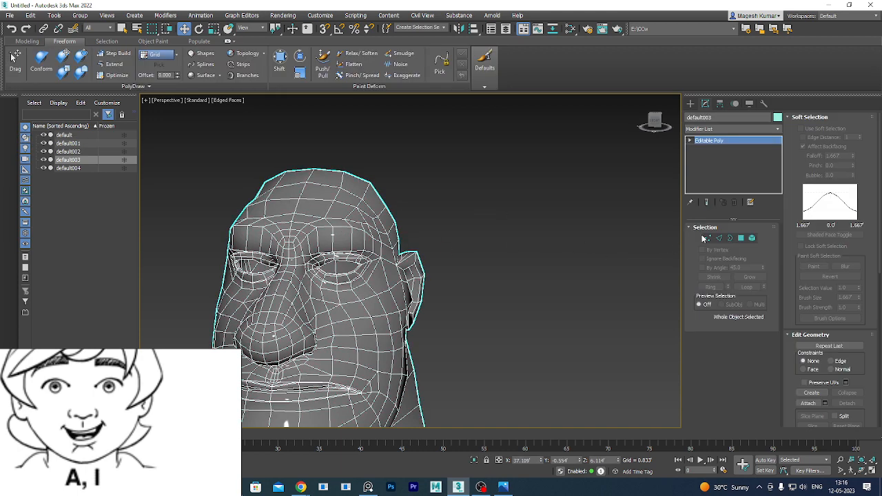
Select a brow edge on default003 in Edge mode and frame the view on it.
click(719, 238)
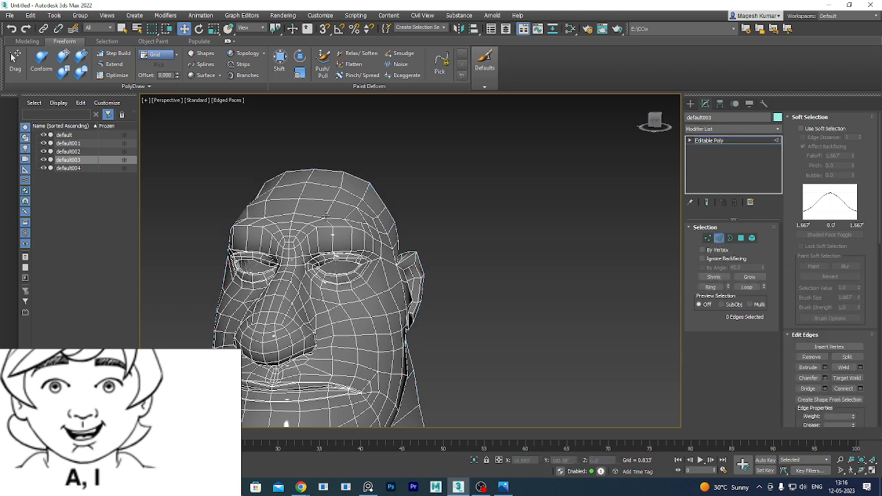
click(342, 224)
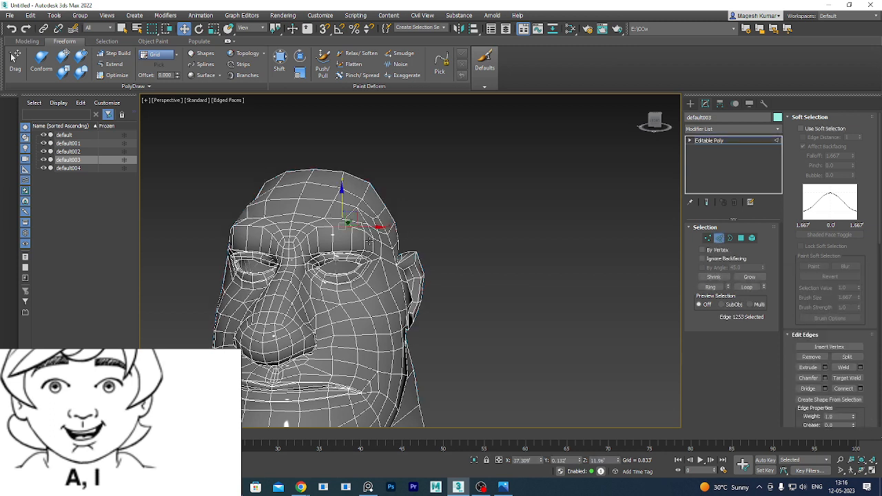
key(z)
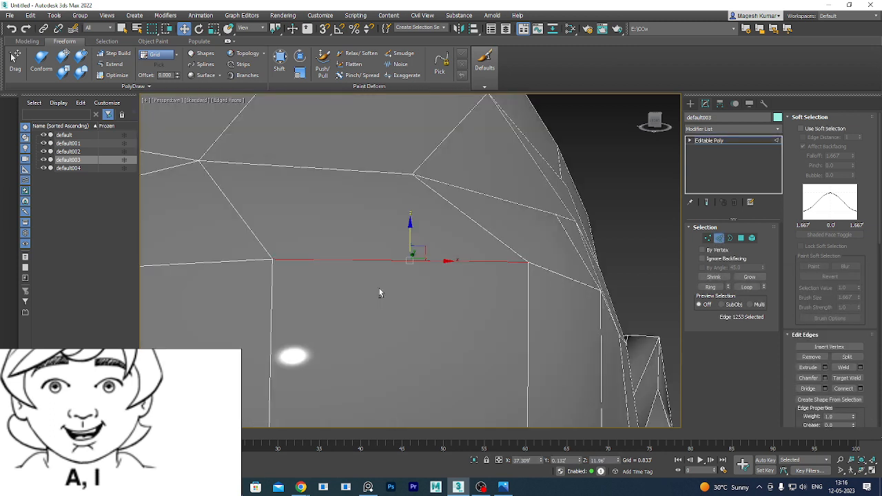
scroll(411, 282, down, 3)
mouse_move(444, 302)
alt+middle_down()
mouse_move(433, 323)
mouse_move(445, 313)
alt+middle_up()
Turn on soft selection and lower the Falloff stepwise to about 0.138.
click(800, 129)
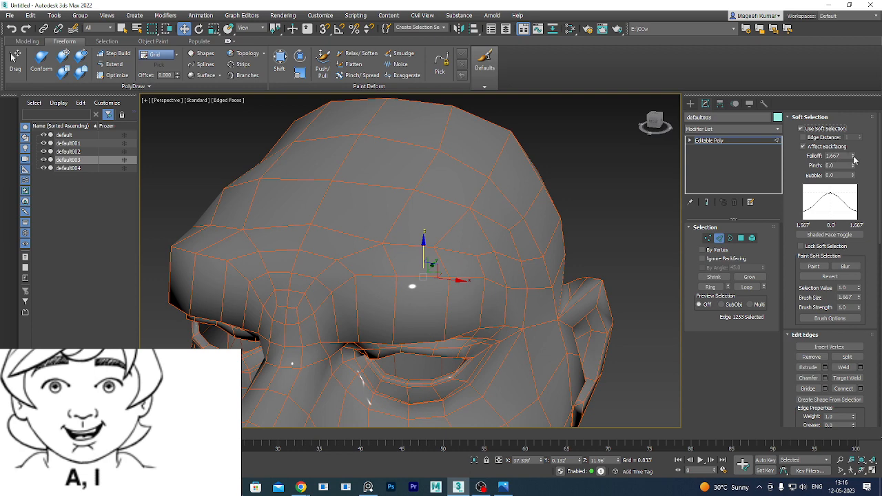
drag(853, 157, 853, 158)
drag(854, 158, 853, 158)
drag(853, 158, 853, 158)
click(853, 158)
scroll(482, 236, down, 5)
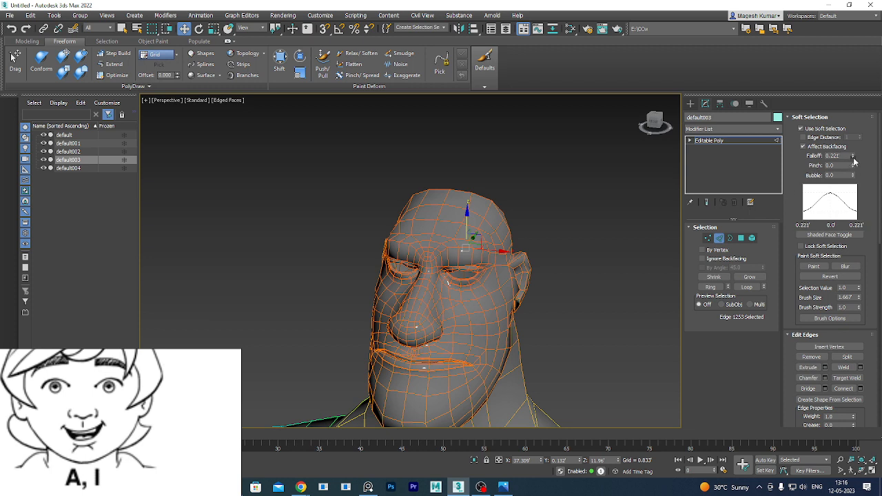
click(853, 158)
click(854, 157)
click(853, 158)
click(853, 158)
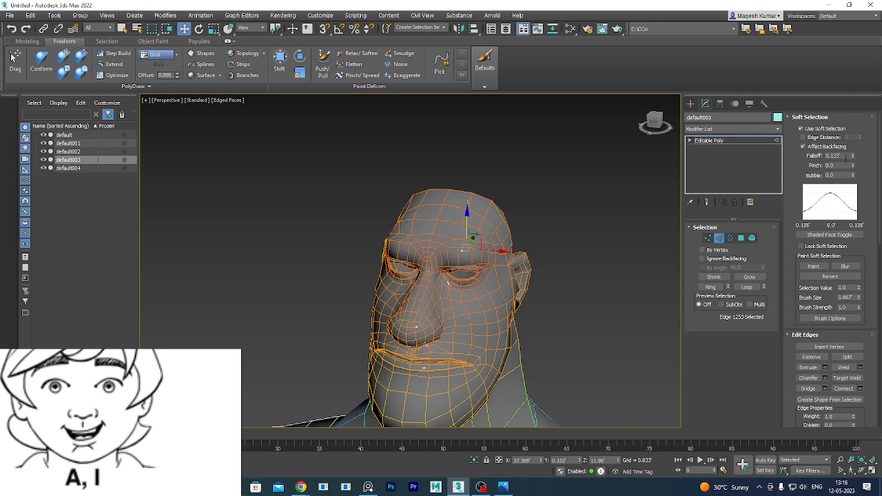
Set the soft-selection Falloff to 0.01, then nudge it up to 0.012.
drag(846, 158, 636, 144)
text(0.0)
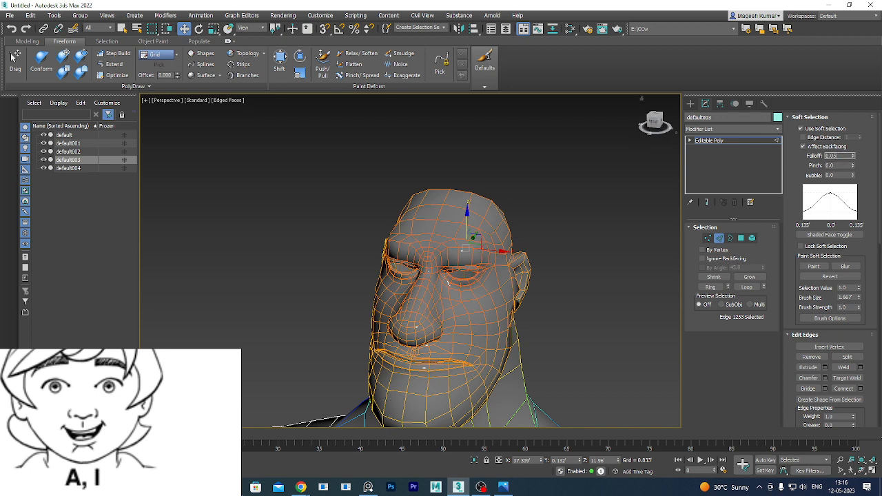
text(1)
key(Return)
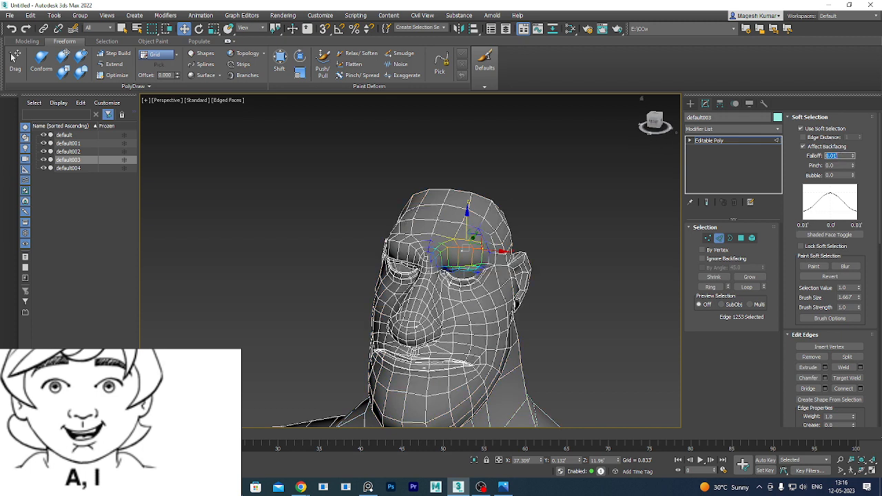
click(853, 156)
click(853, 155)
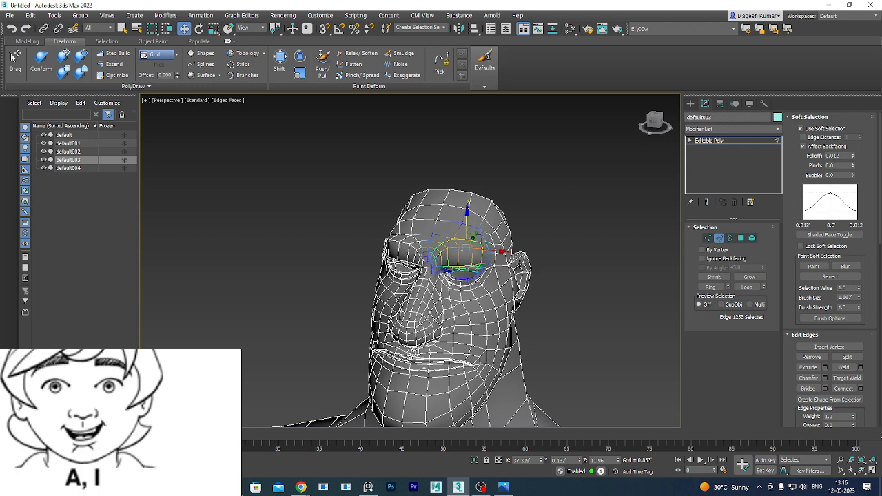
Frame the brow from the front and raise it upward with the Move gizmo.
key(z)
alt+middle_drag(496, 297, 535, 302)
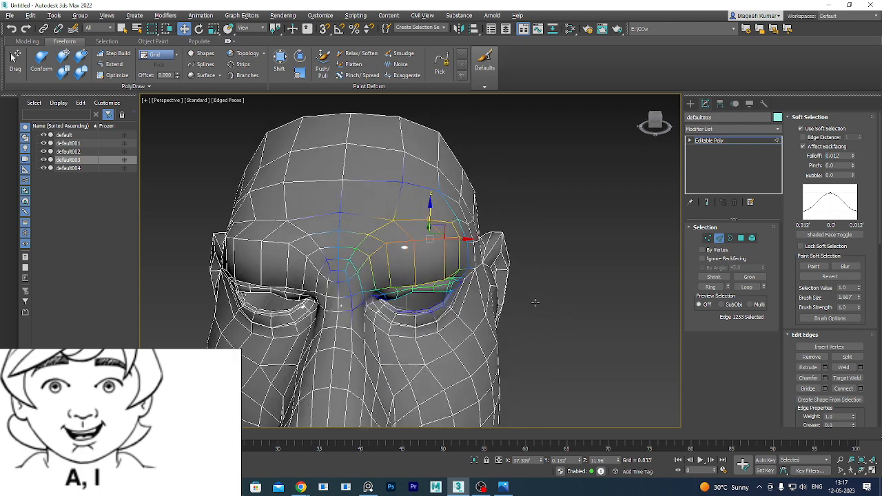
scroll(454, 257, up, 3)
middle_drag(457, 259, 459, 289)
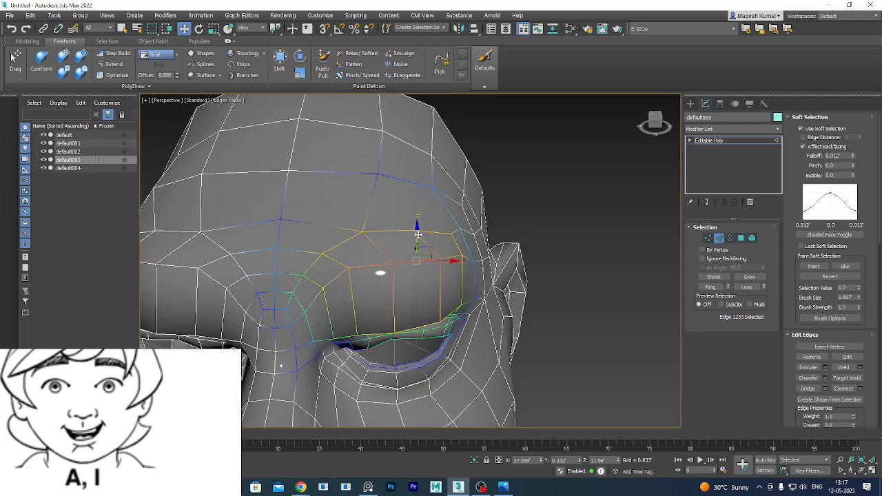
drag(418, 222, 422, 191)
scroll(442, 210, down, 3)
scroll(445, 225, down, 3)
From a side profile, lift the brow a little more and shift it slightly along Y.
alt+middle_drag(502, 333, 486, 264)
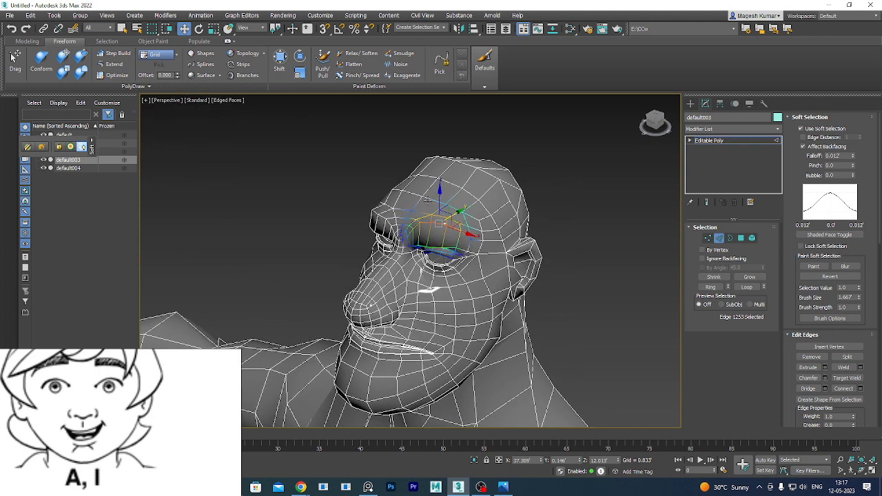
drag(439, 195, 465, 207)
scroll(491, 243, down, 5)
alt+middle_drag(503, 291, 537, 279)
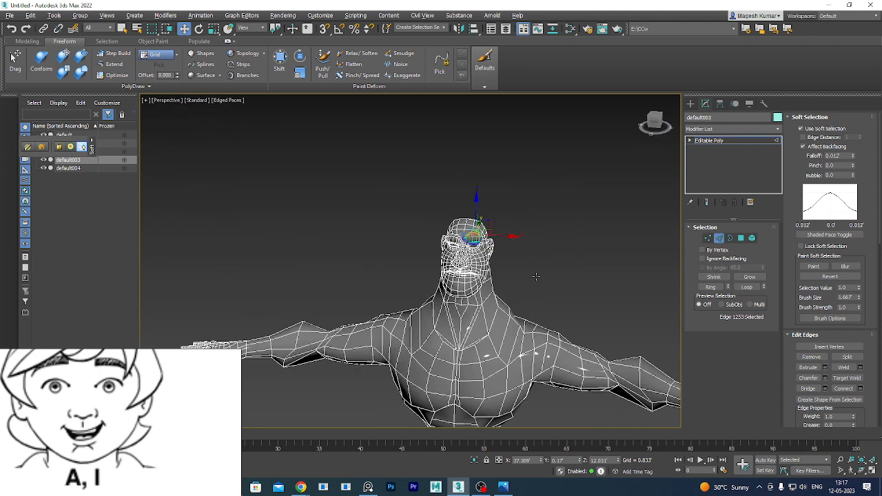
scroll(475, 250, up, 4)
scroll(484, 236, up, 4)
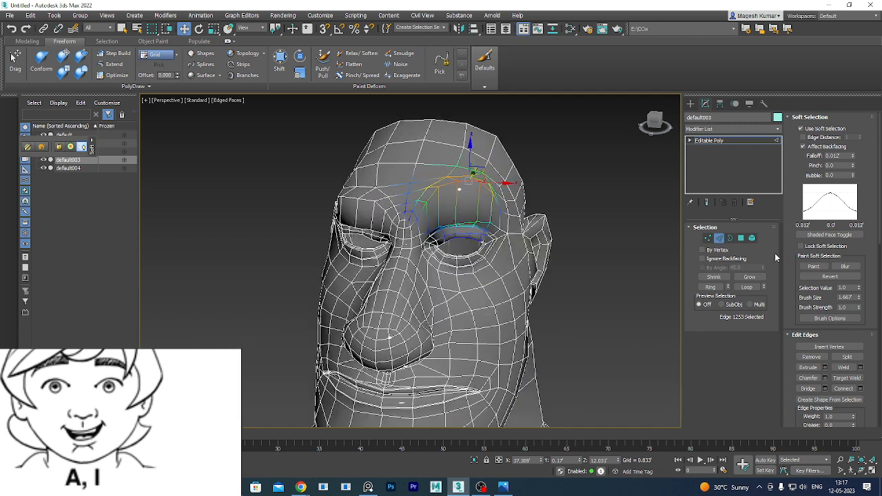
click(708, 238)
scroll(452, 225, up, 5)
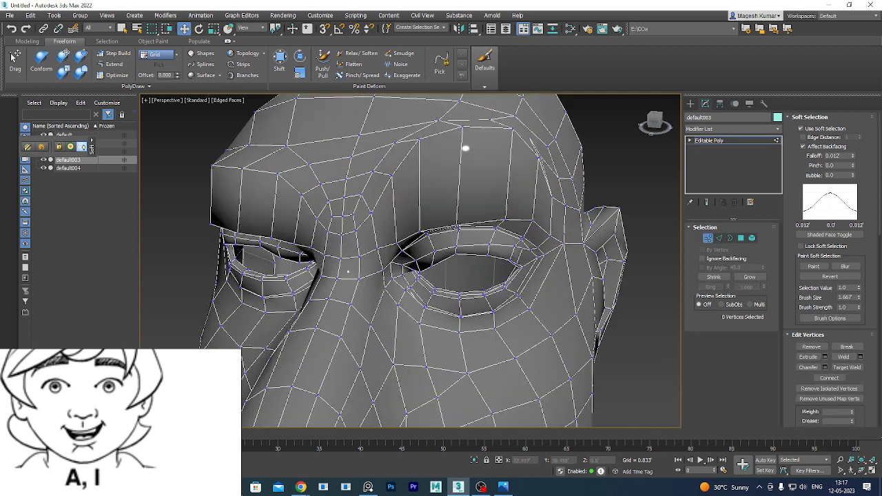
Select two upper-eyelid vertices and set the soft-selection Falloff to 0.01.
click(458, 226)
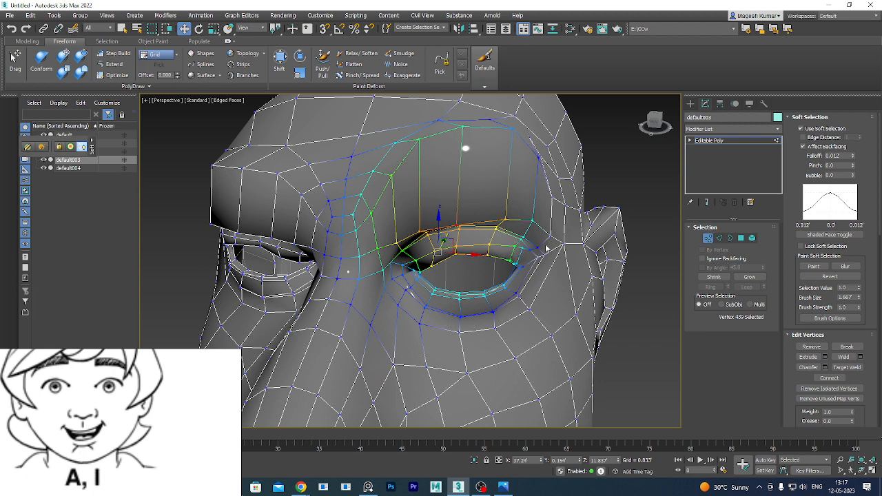
ctrl+click(508, 220)
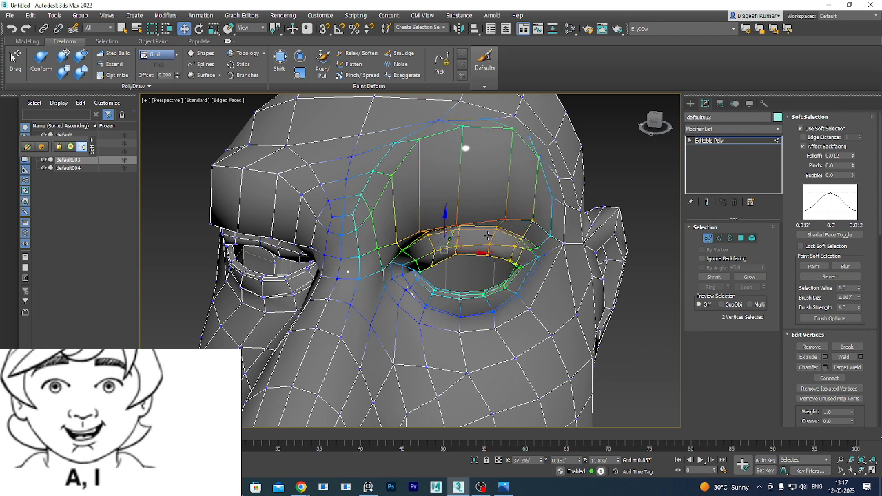
click(846, 156)
text(0.01)
key(Return)
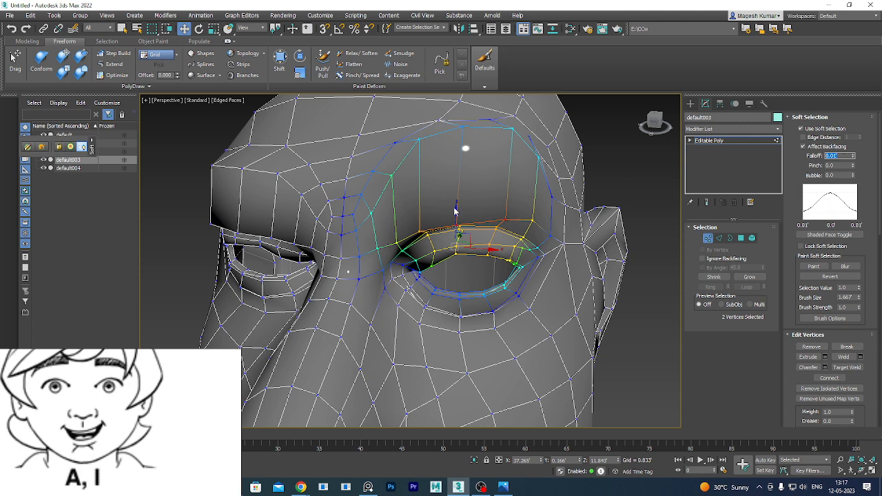
Raise the two upper-eyelid vertices along Z and check the eyelid from another angle.
drag(455, 210, 459, 188)
scroll(495, 205, down, 4)
mouse_move(525, 287)
alt+middle_down()
mouse_move(567, 286)
mouse_move(532, 293)
alt+middle_up()
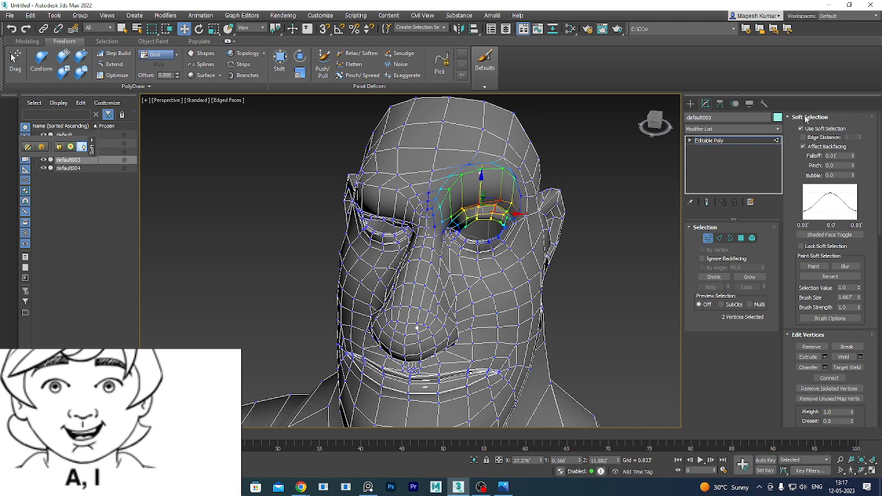
drag(805, 119, 696, 241)
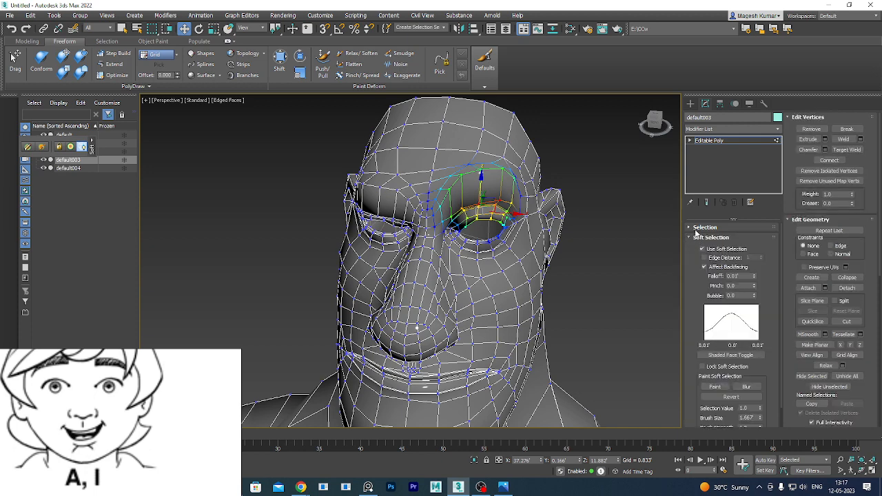
Restore the rollout layout and expand the Subdivision Displacement and Paint Deformation rollouts.
click(700, 228)
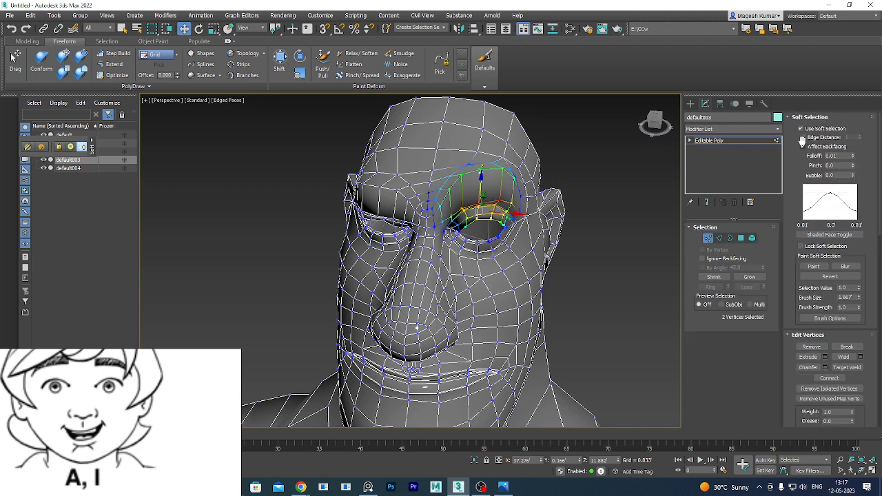
scroll(833, 279, down, 2)
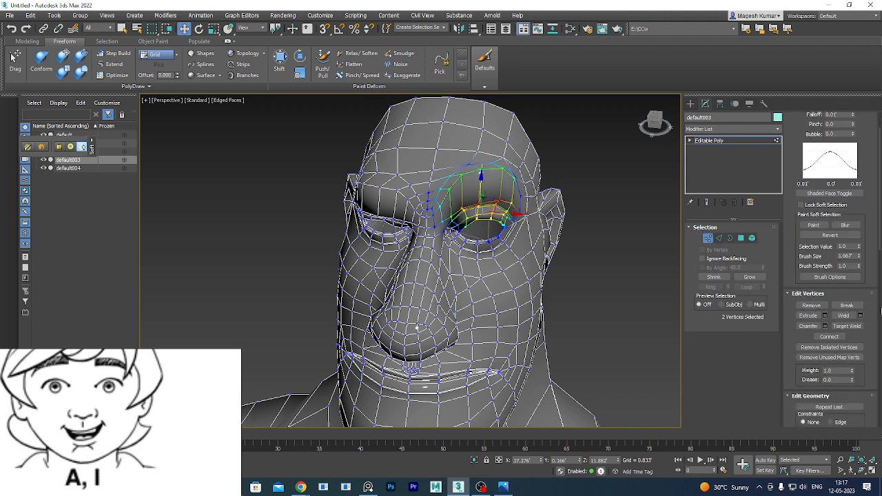
scroll(836, 353, down, 10)
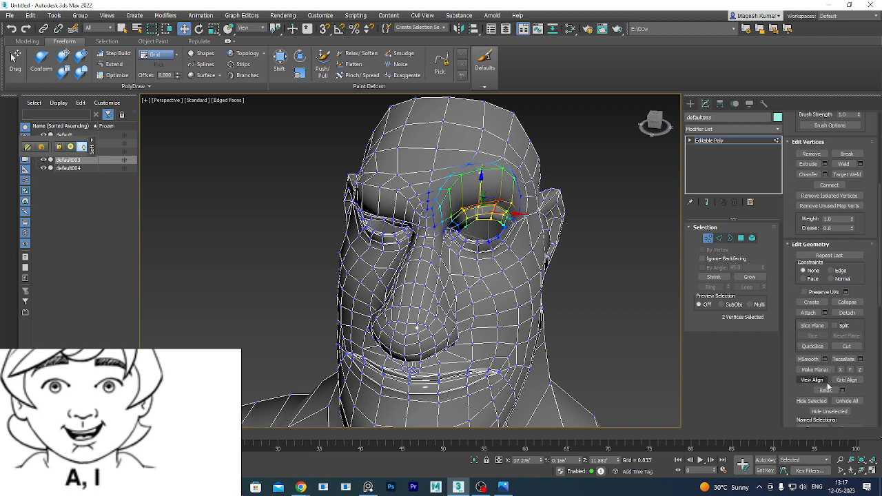
scroll(842, 383, down, 3)
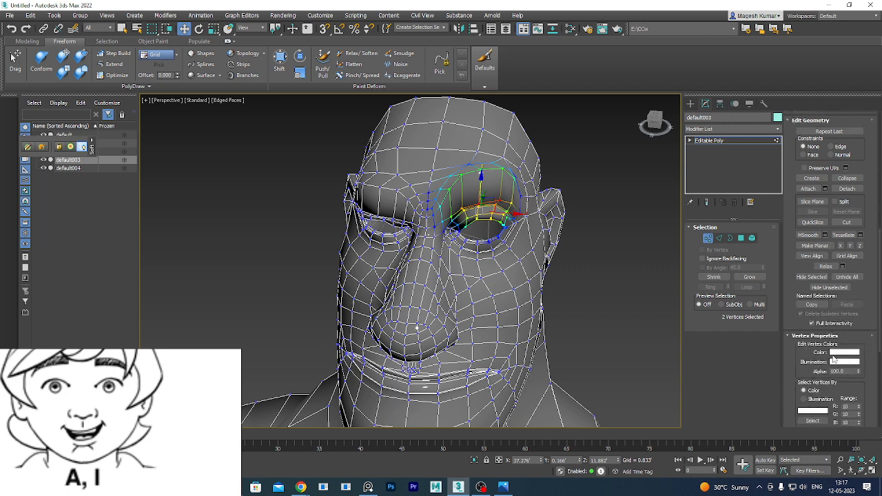
scroll(833, 359, down, 5)
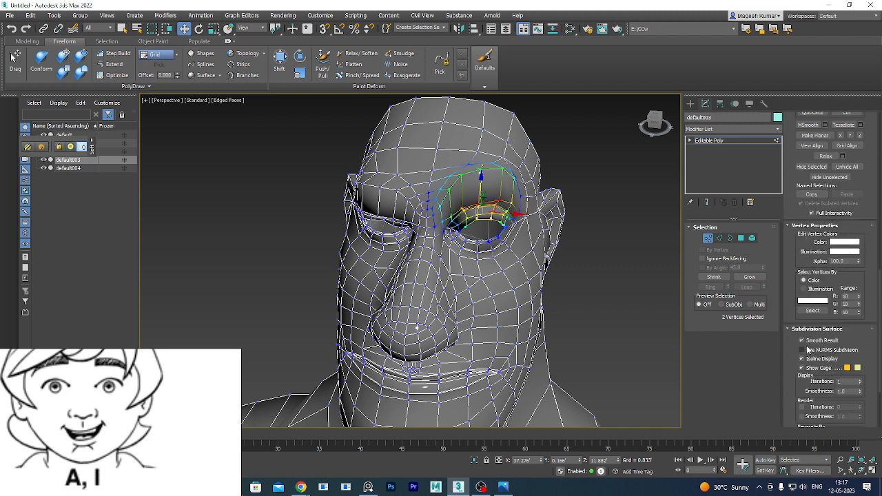
scroll(810, 350, down, 4)
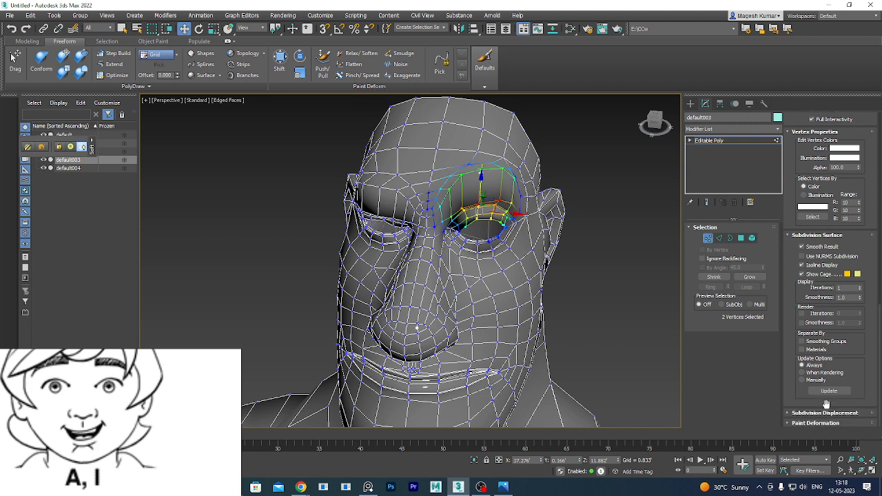
click(820, 414)
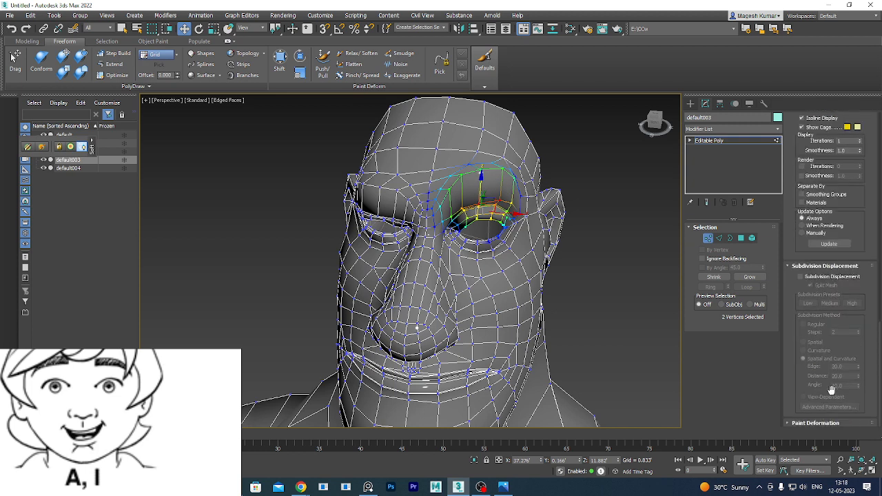
click(813, 423)
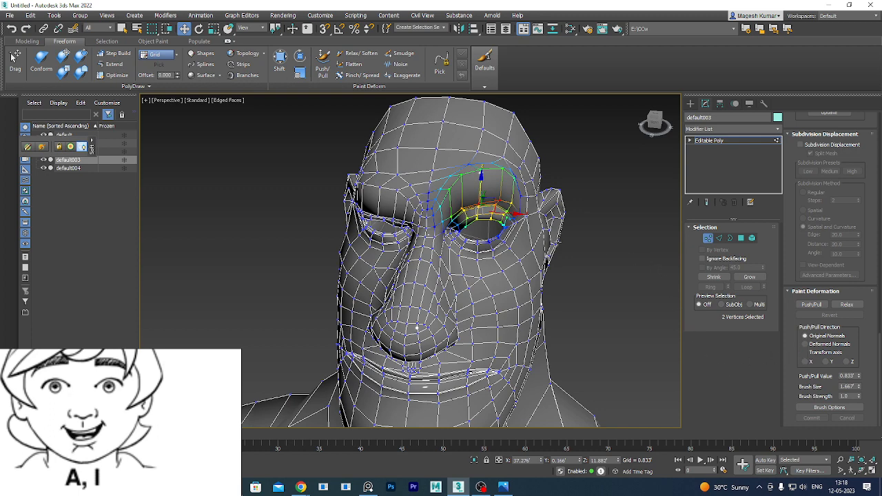
Exit vertex editing on the default003 head mesh.
scroll(572, 266, down, 5)
scroll(572, 268, up, 5)
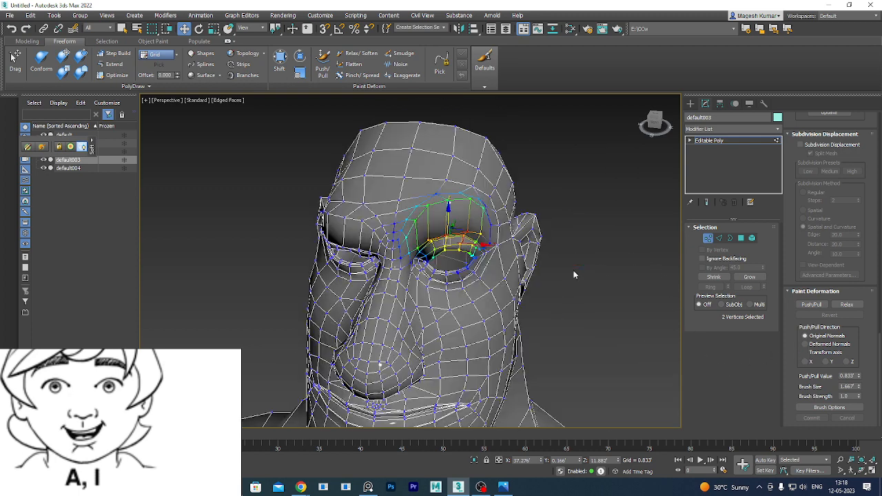
click(708, 239)
Clear the selection and orbit the view to face the five characters front-on.
click(538, 271)
scroll(539, 271, down, 8)
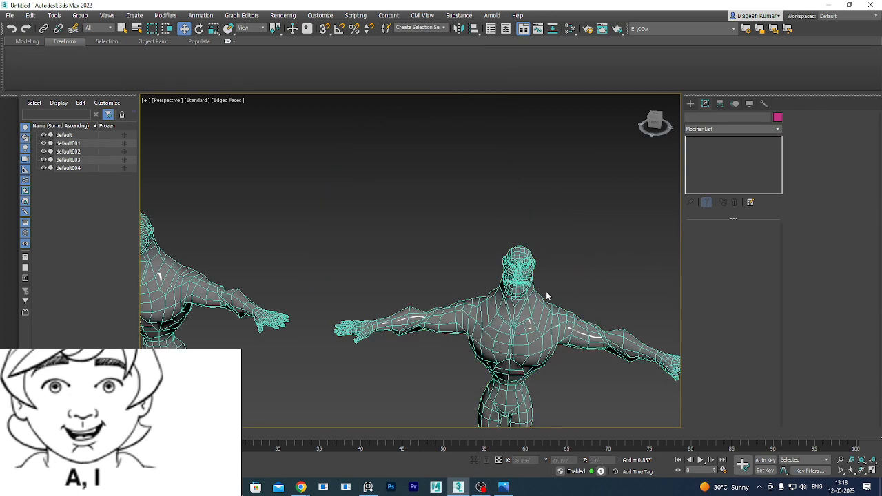
alt+middle_drag(554, 320, 578, 269)
click(526, 304)
scroll(526, 304, down, 8)
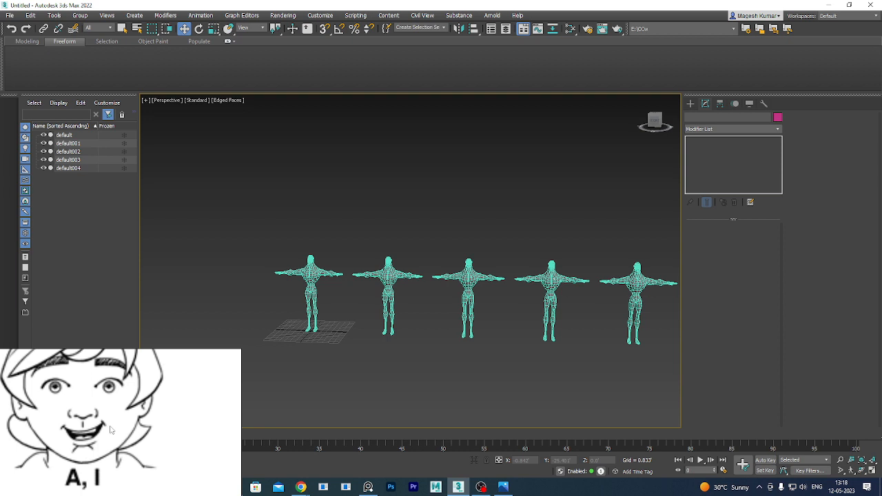
Reposition the lip-sync reference image window, ending at the bottom-left of the viewport.
drag(133, 422, 265, 293)
right_drag(265, 292, 327, 270)
scroll(278, 289, down, 8)
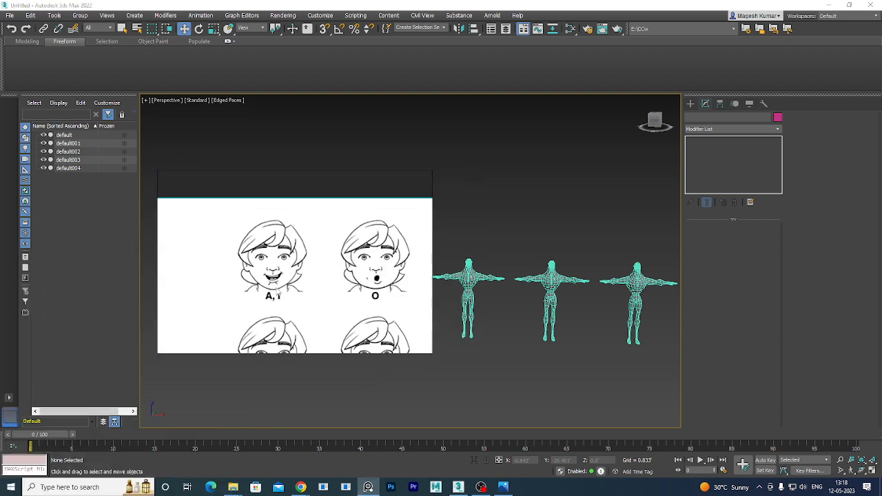
scroll(280, 286, down, 2)
scroll(299, 299, up, 1)
middle_drag(323, 296, 325, 256)
scroll(301, 259, up, 2)
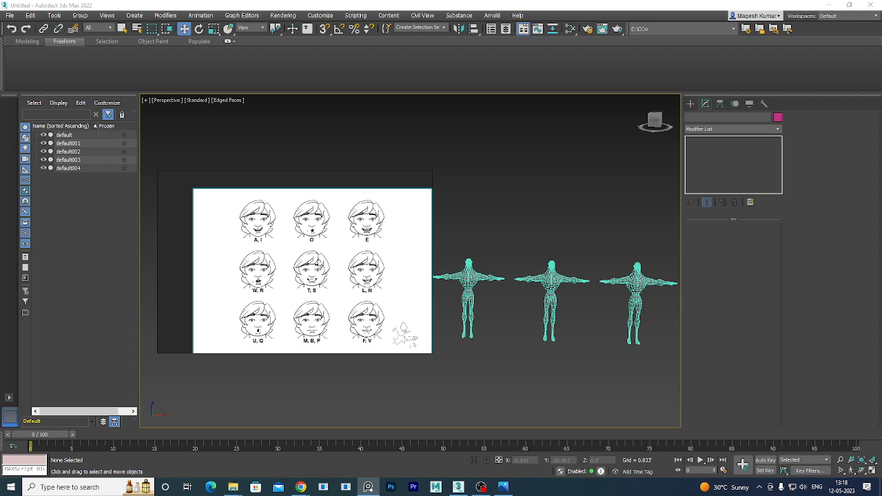
drag(353, 233, 325, 367)
Close the reference image window, choosing Don't Save.
right_click(325, 365)
click(338, 355)
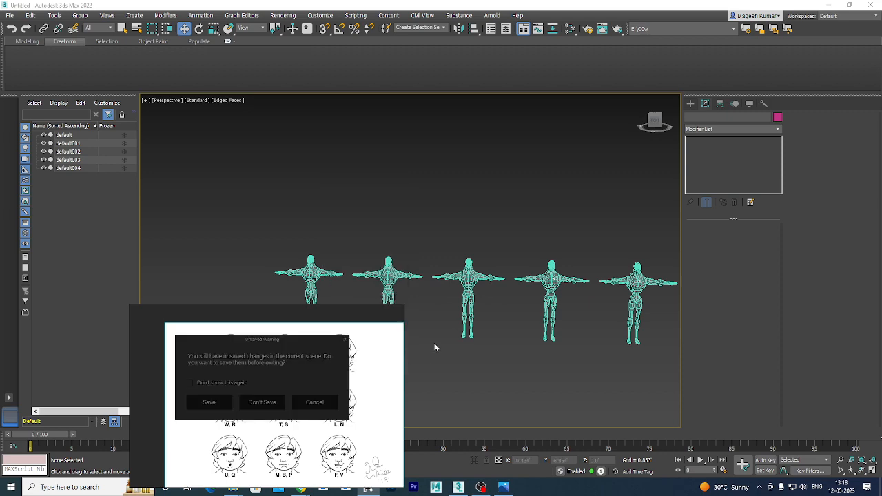
click(264, 401)
Select the base character 'default' in the viewport.
scroll(319, 262, up, 5)
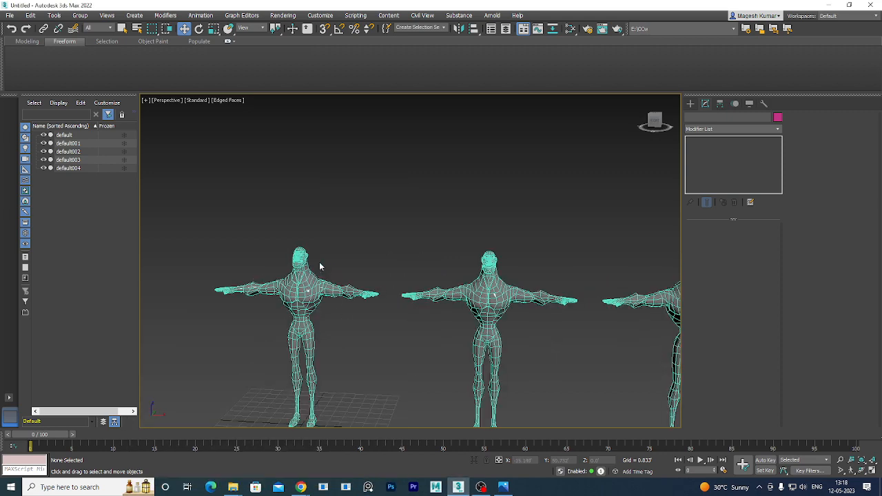
scroll(415, 310, down, 5)
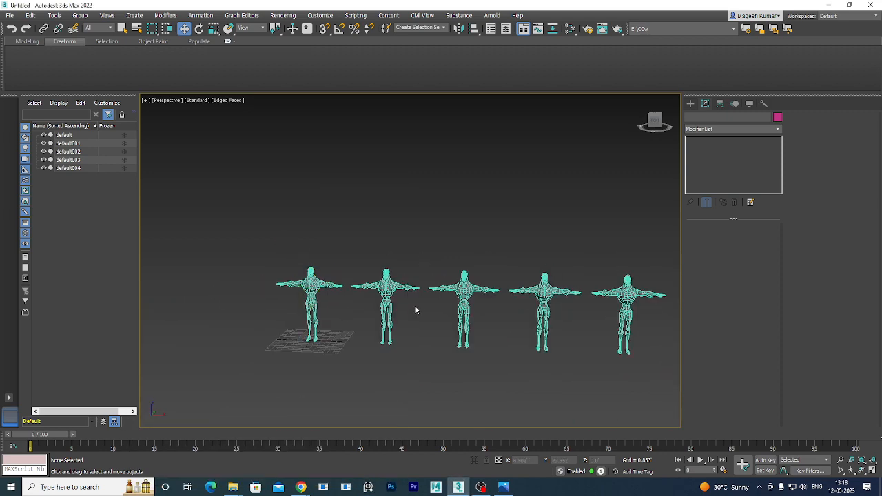
click(307, 296)
click(738, 130)
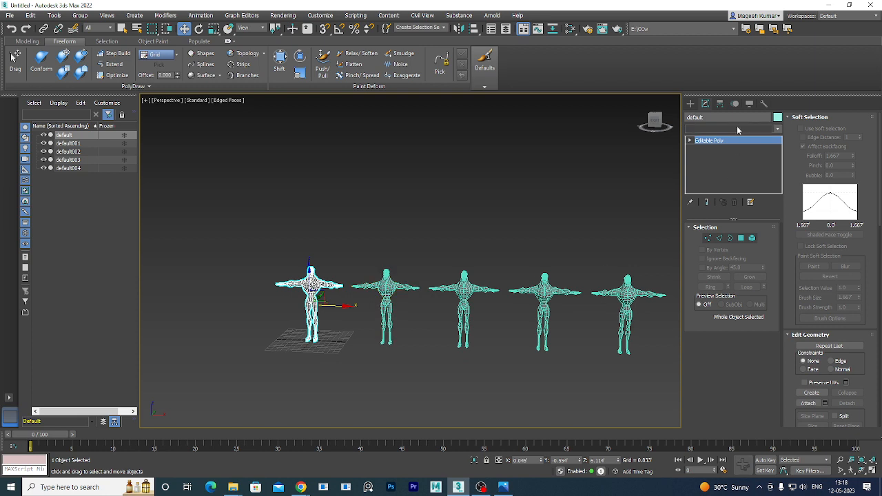
Add a Morpher modifier above default's Editable Poly, jumping to it by typing 'mo'.
click(745, 142)
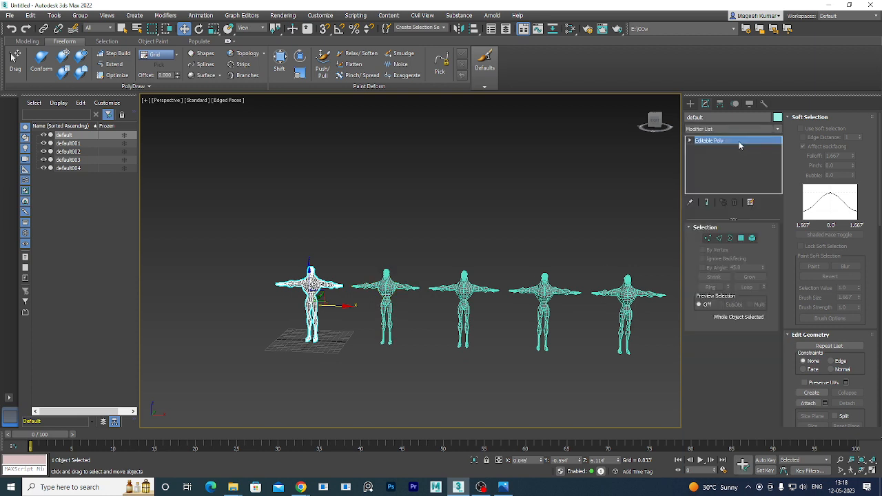
click(689, 140)
click(690, 140)
click(736, 130)
text(mo)
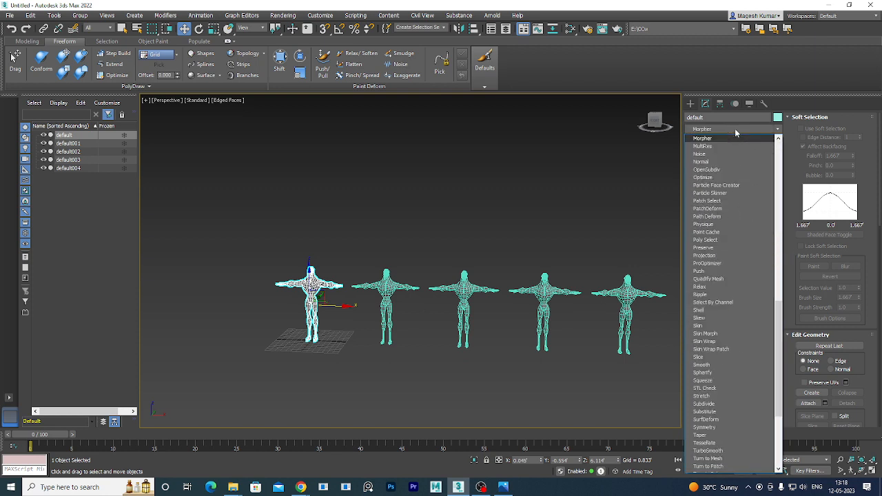
click(706, 139)
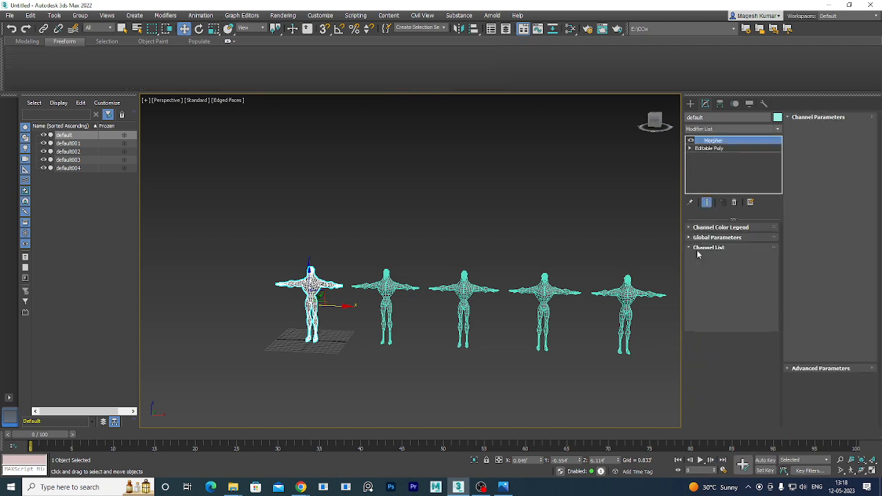
scroll(489, 332, up, 3)
middle_drag(440, 330, 525, 333)
Use Load Multiple Targets to load default001–default004 into the Morpher channels.
click(741, 404)
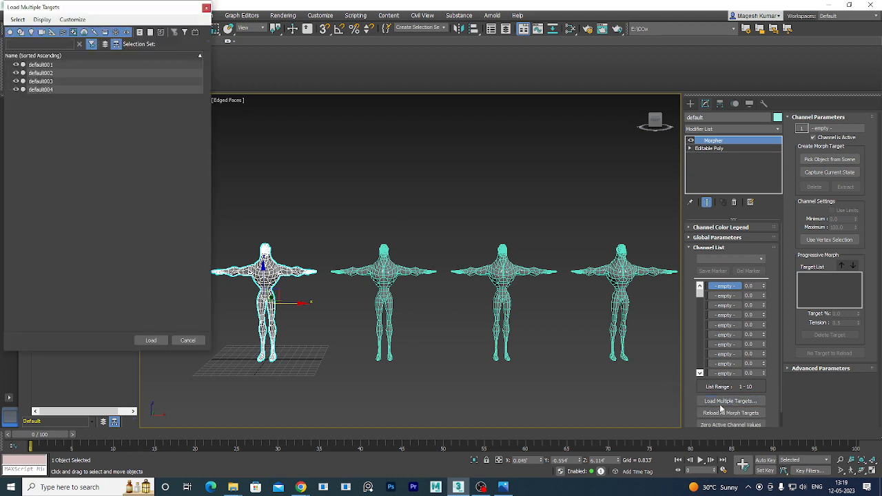
click(42, 64)
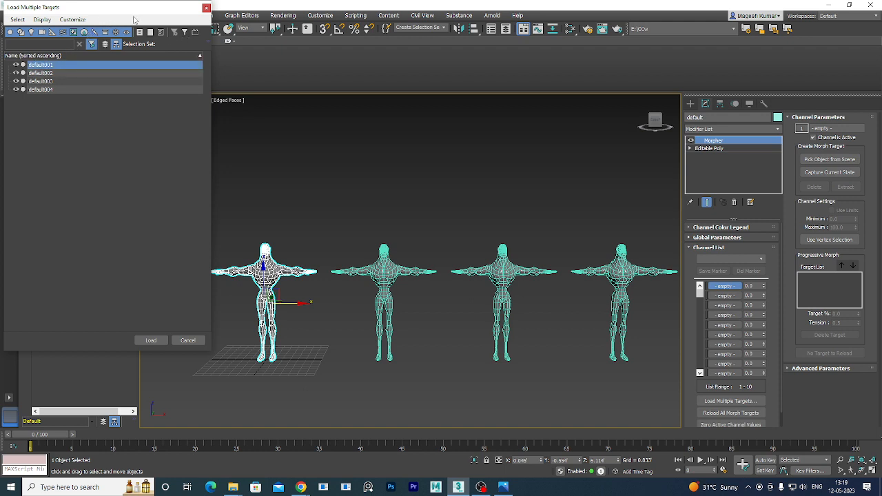
drag(114, 11, 276, 83)
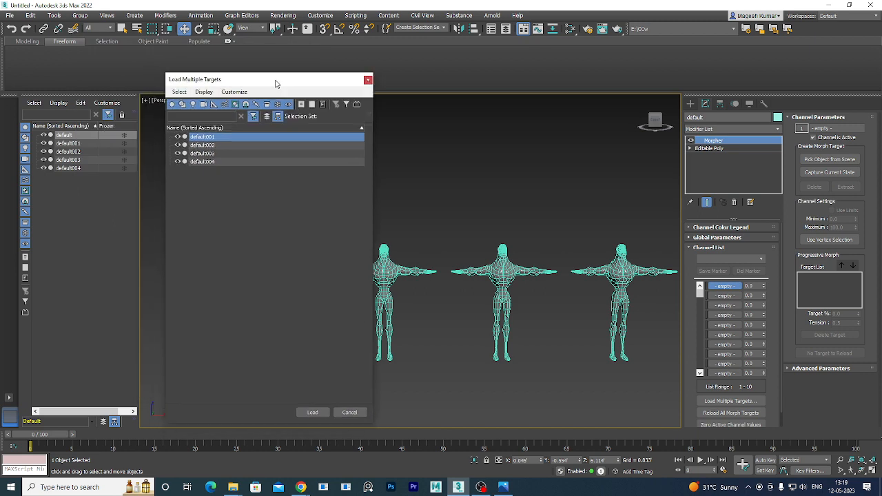
shift+click(222, 159)
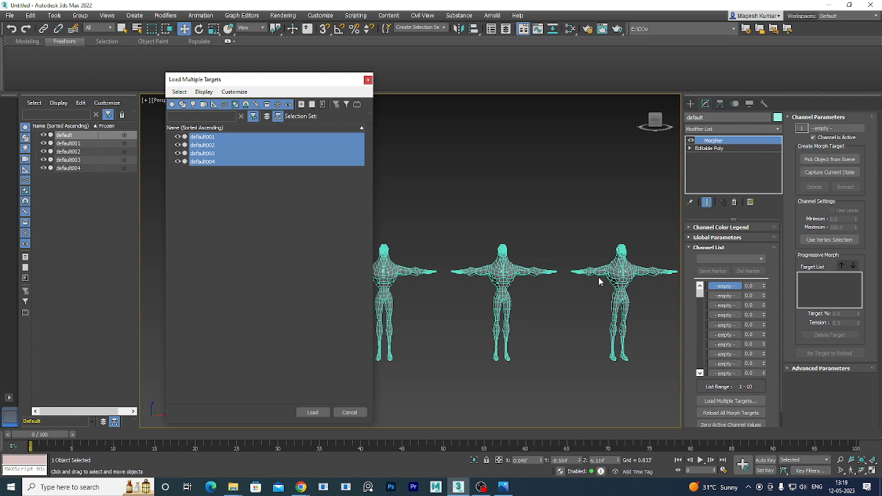
click(312, 412)
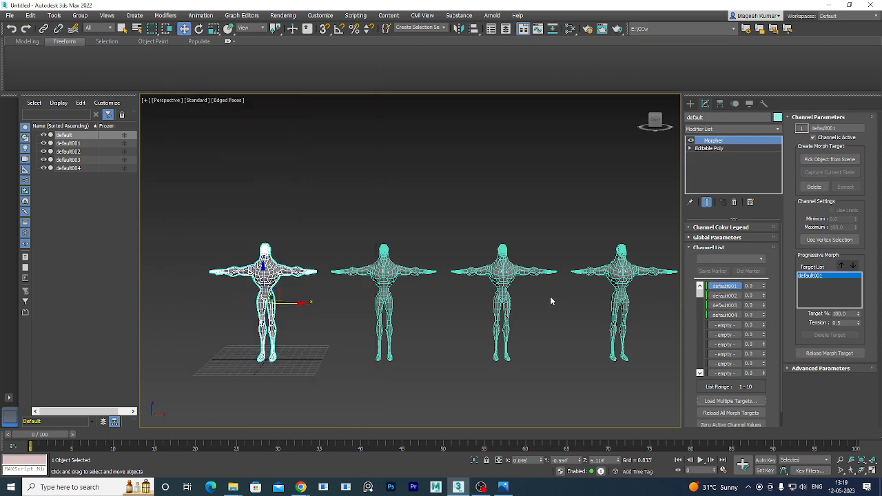
Zoom in on default's face, turn off Edged Faces with F4, and leave default001 at 0.
scroll(529, 289, up, 3)
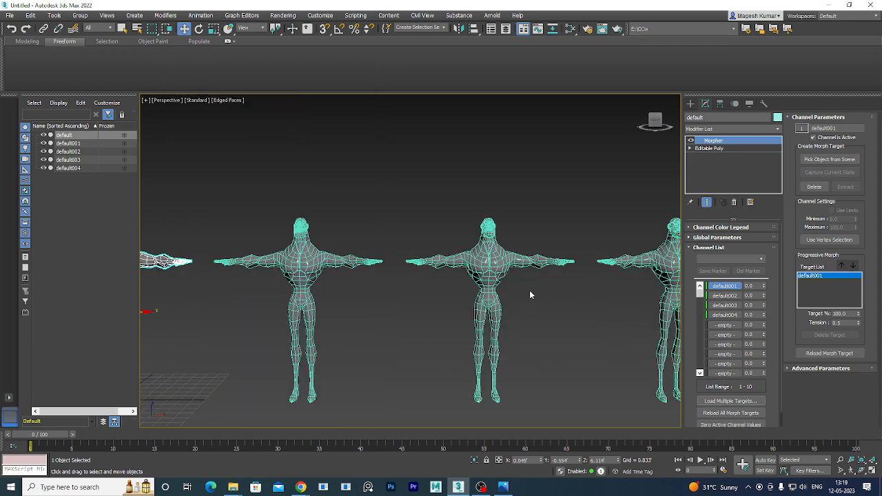
middle_drag(431, 280, 688, 241)
scroll(363, 187, up, 5)
scroll(365, 189, up, 4)
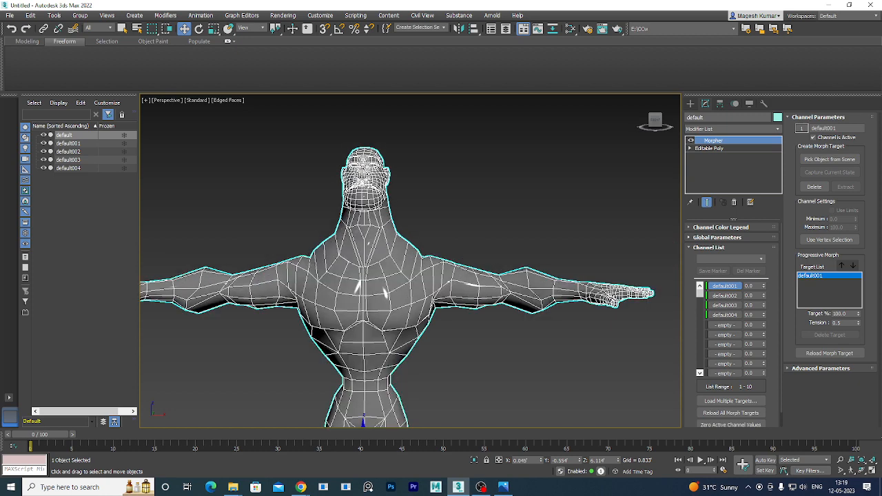
key(F4)
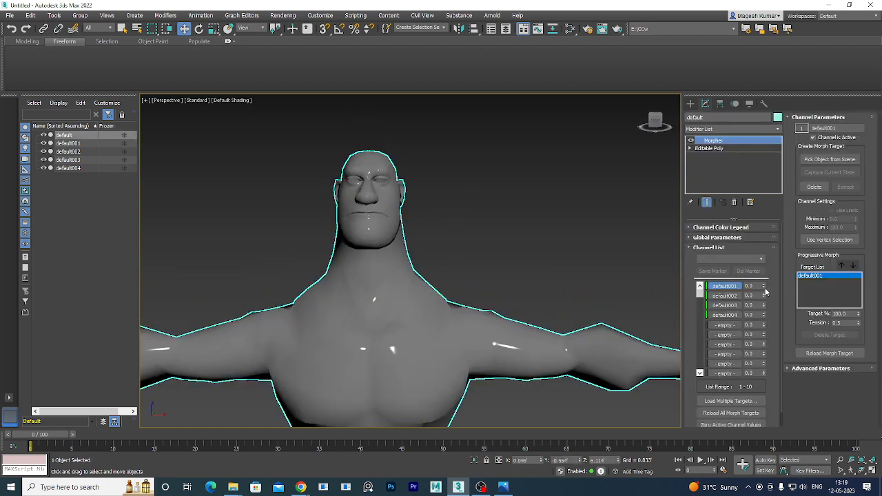
drag(765, 286, 764, 339)
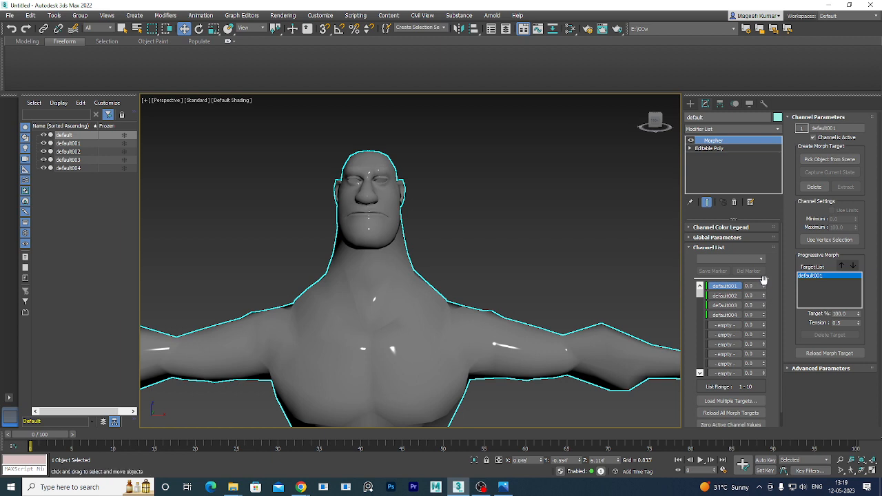
Push default001 to 100, reset default003 to 0, and raise default002 near full strength.
drag(765, 288, 768, 243)
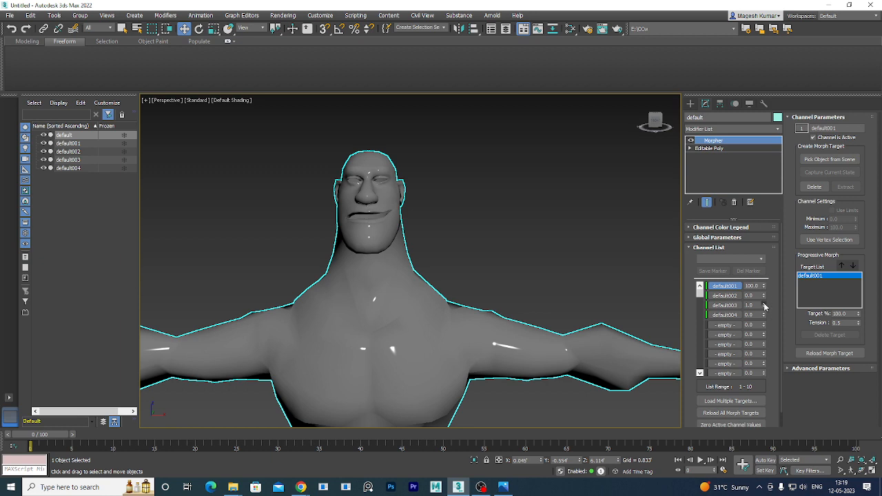
click(764, 306)
drag(764, 295, 771, 248)
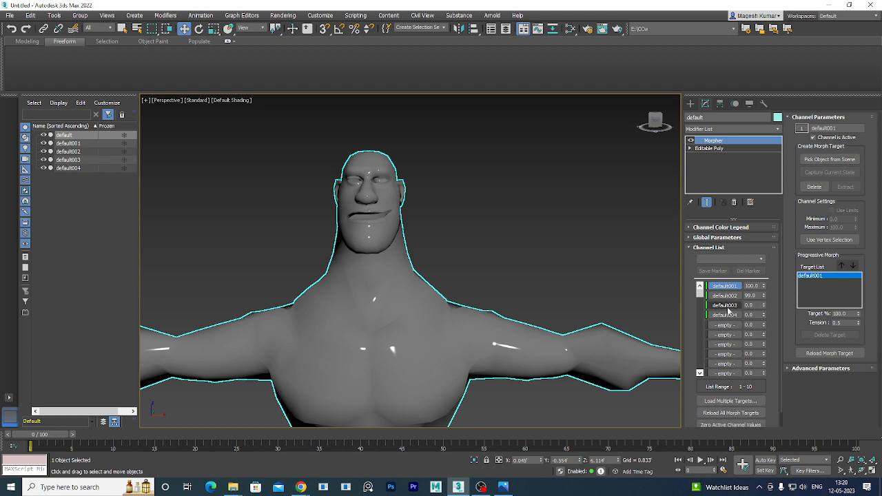
Inspect the default002 and default003 channel settings, keeping default003's target percentage at 100.
scroll(727, 310, down, 1)
scroll(729, 329, up, 1)
click(729, 296)
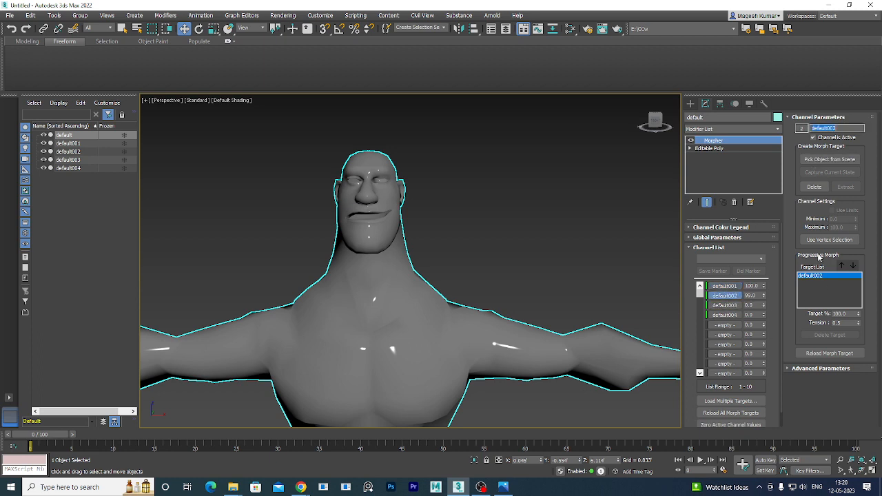
click(740, 305)
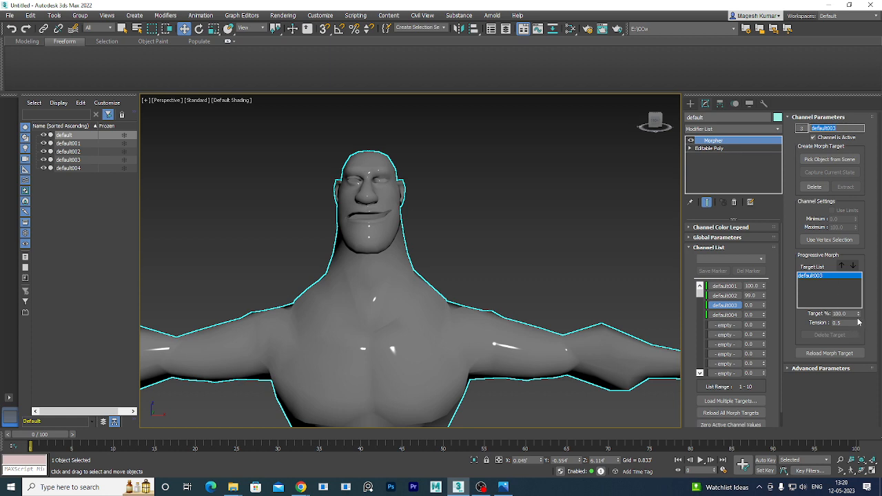
drag(858, 313, 871, 29)
drag(4, 459, 34, 253)
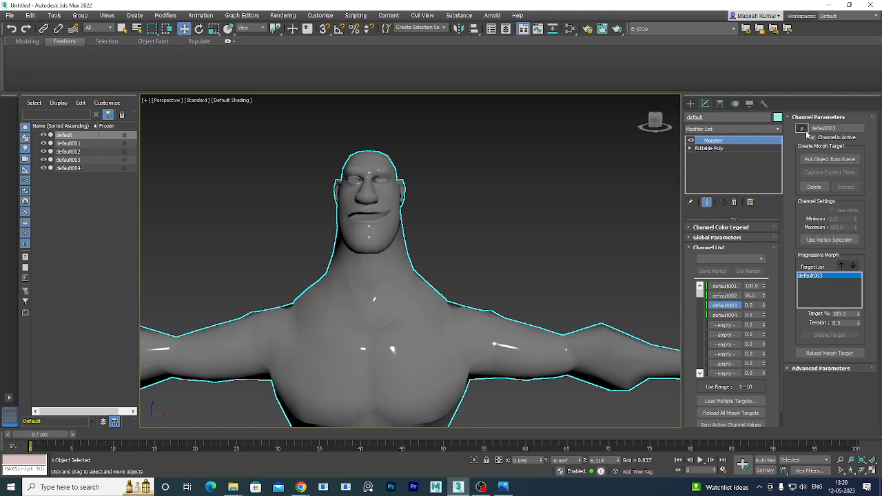
scroll(708, 423, down, 2)
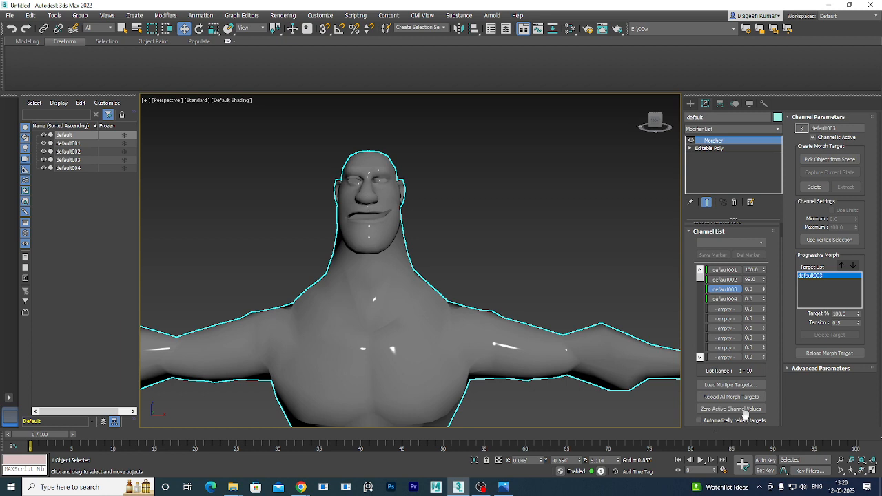
Expand the Morpher's Advanced Parameters, reselect default, and toggle Edged Faces back on.
click(792, 369)
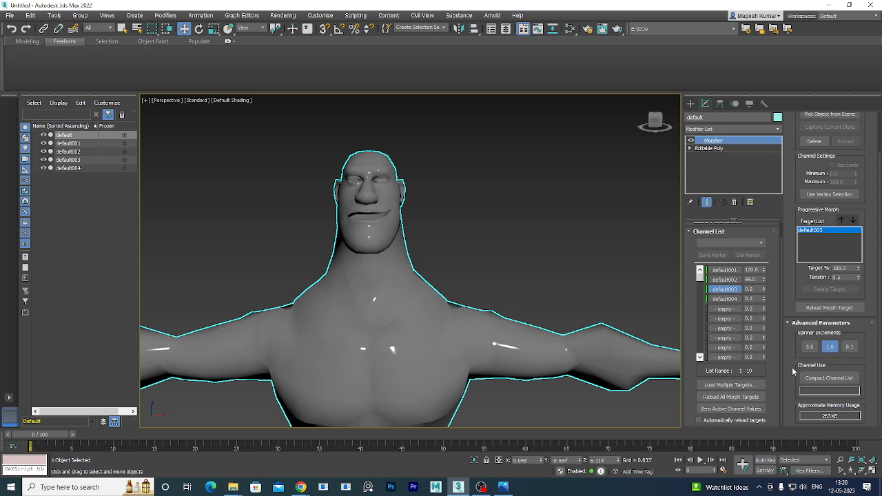
click(513, 234)
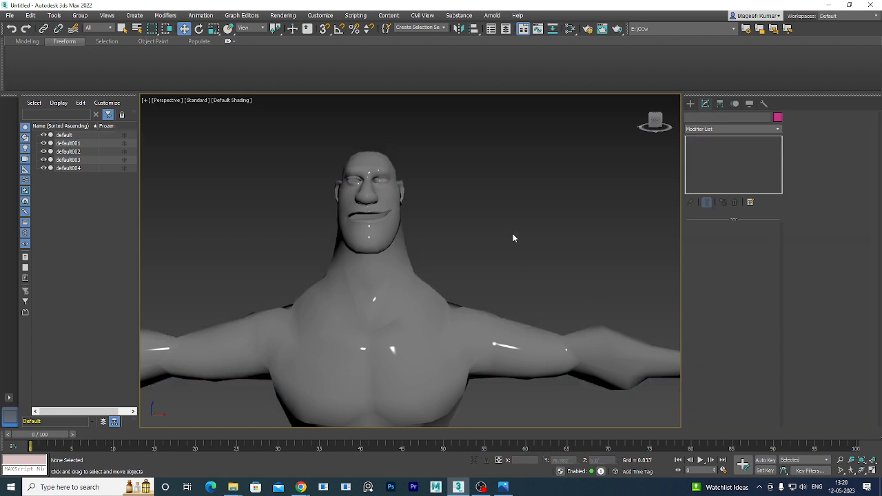
click(397, 326)
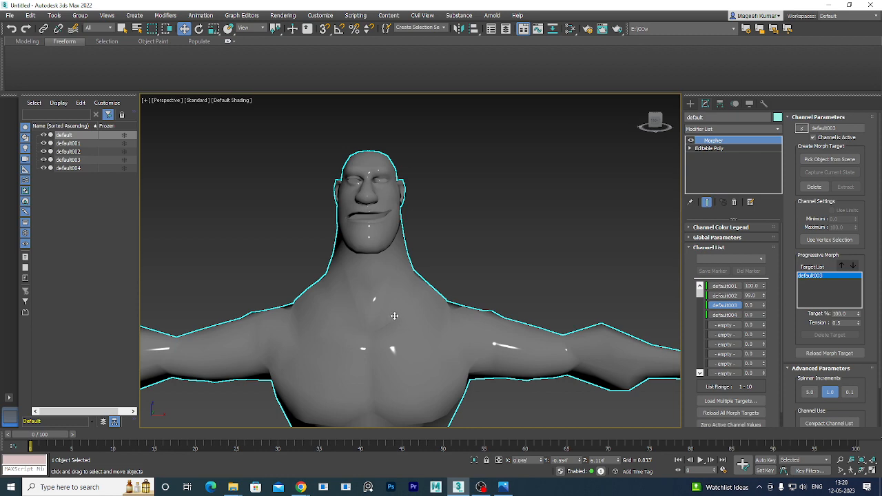
key(F4)
key(F4)
Open the Morpher's stack menu, dismiss it without collapsing, and reselect default.
right_click(735, 141)
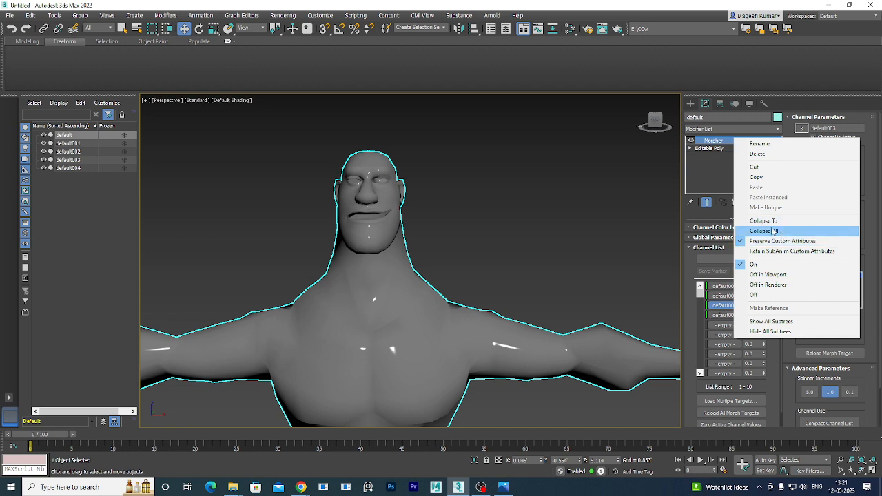
click(609, 193)
click(429, 290)
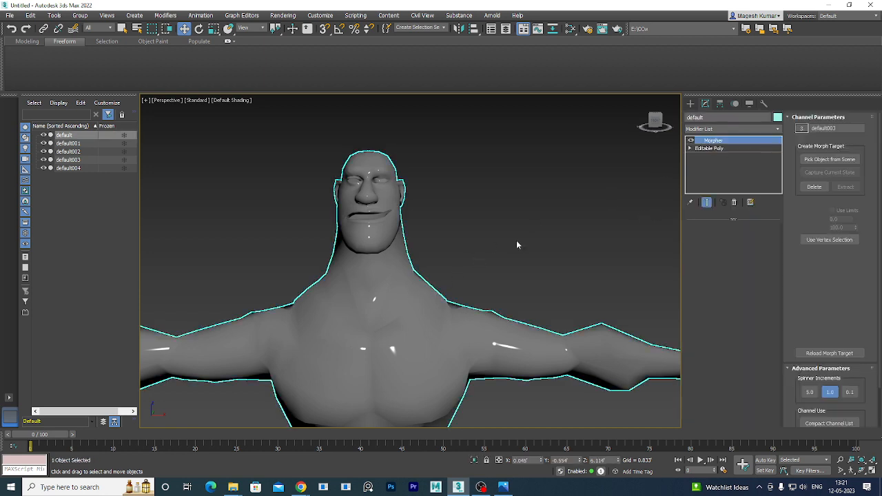
click(722, 131)
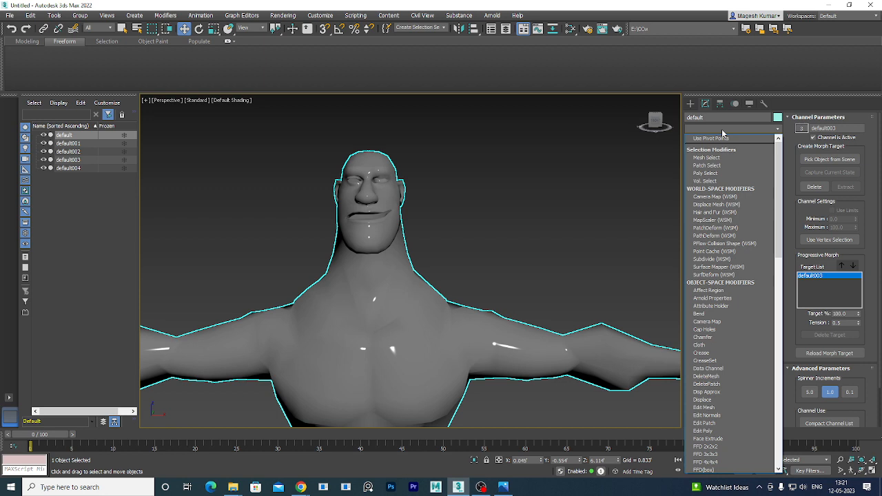
Add TurboSmooth above the Morpher by typing 't' in the Modifier List.
text(th)
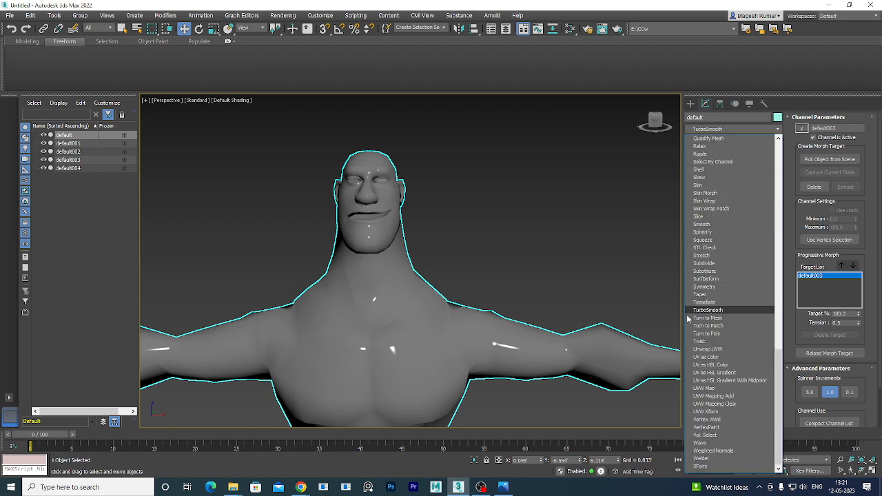
click(688, 313)
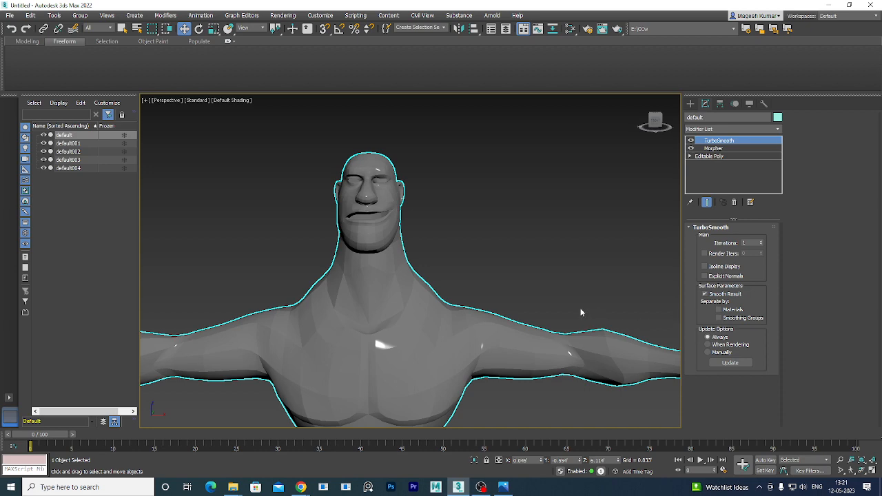
mouse_move(448, 360)
alt+middle_down()
mouse_move(498, 339)
mouse_move(504, 368)
mouse_move(431, 381)
mouse_move(441, 364)
alt+middle_up()
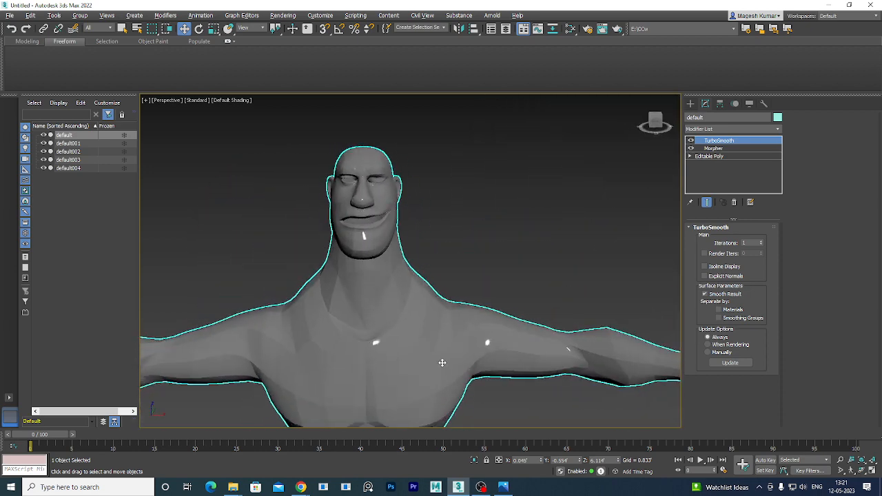
middle_drag(510, 293, 502, 311)
Raise TurboSmooth Iterations with the spinner and orbit to inspect the smoothed body.
click(761, 241)
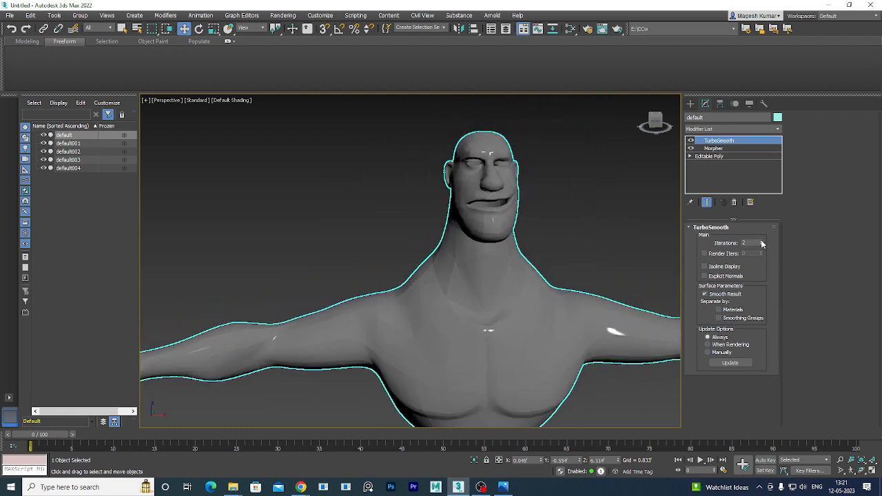
click(761, 242)
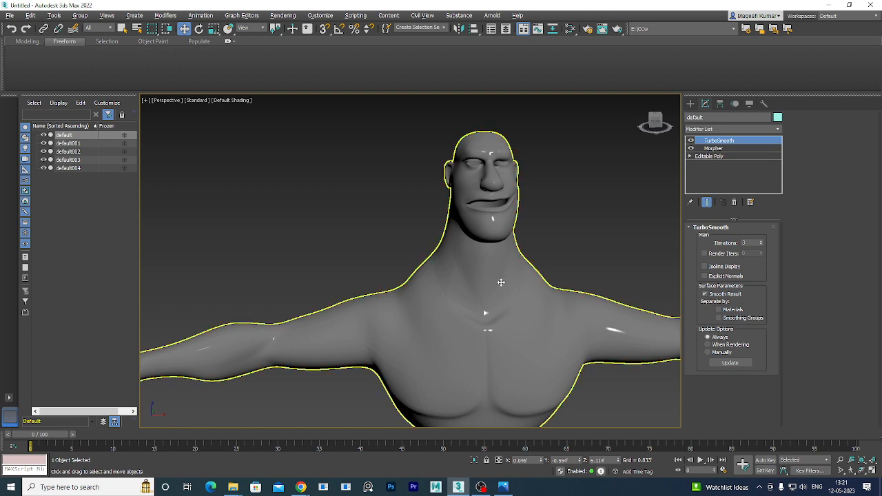
alt+middle_drag(502, 285, 525, 204)
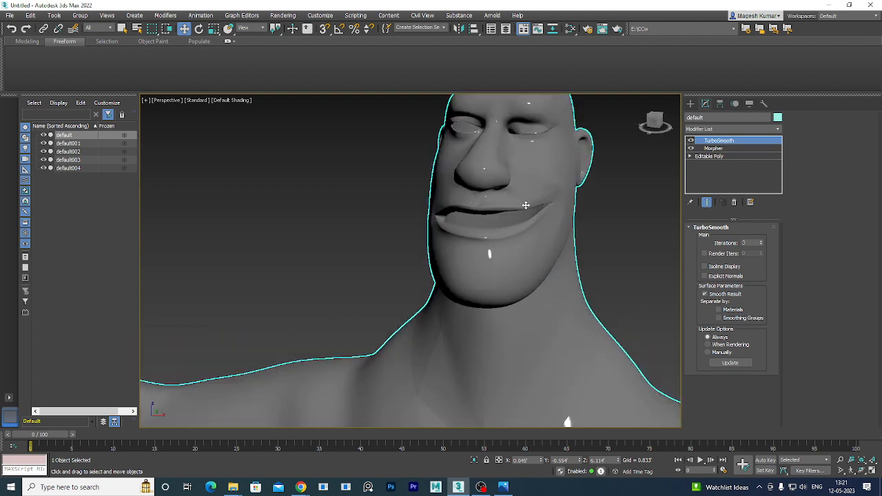
alt+middle_drag(508, 256, 524, 254)
middle_drag(508, 292, 504, 133)
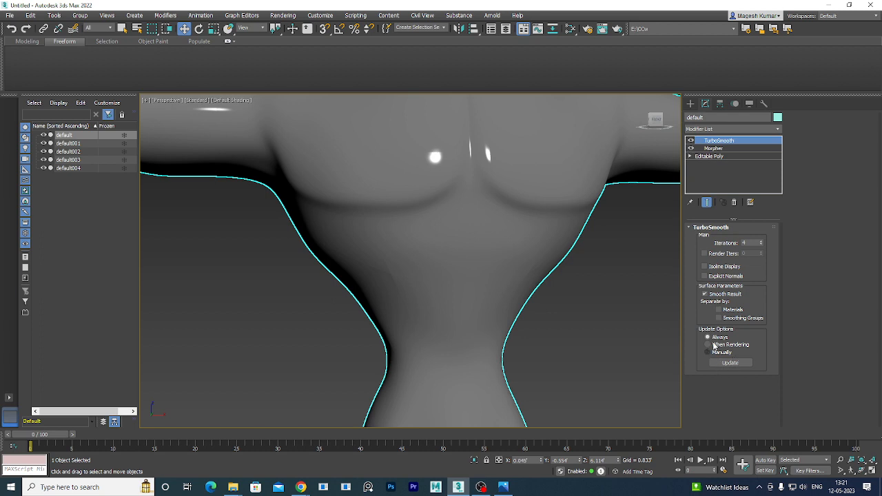
click(741, 320)
click(741, 319)
middle_drag(620, 266, 611, 329)
scroll(611, 329, down, 4)
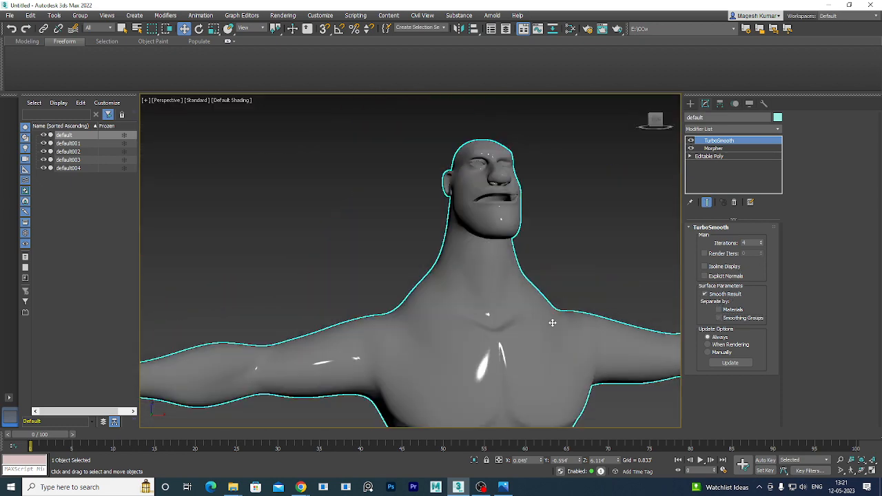
alt+middle_drag(552, 323, 543, 302)
scroll(563, 280, up, 5)
middle_drag(520, 354, 511, 241)
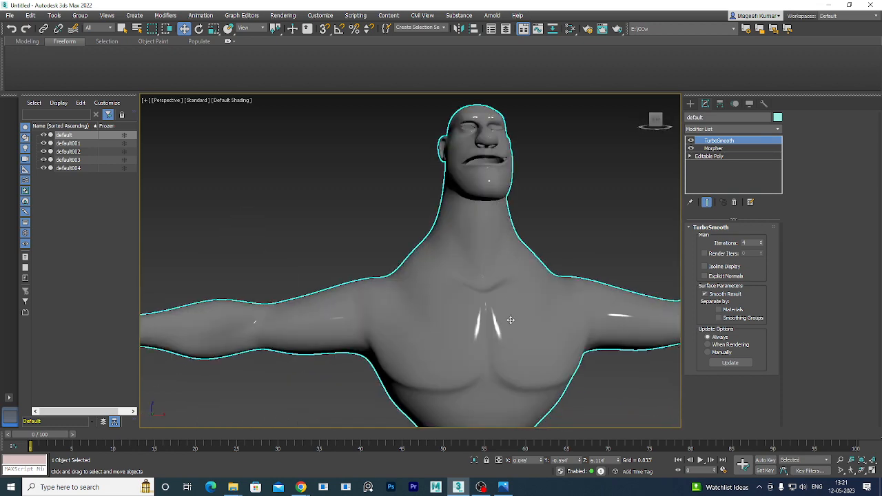
middle_drag(510, 320, 492, 211)
middle_drag(488, 296, 485, 251)
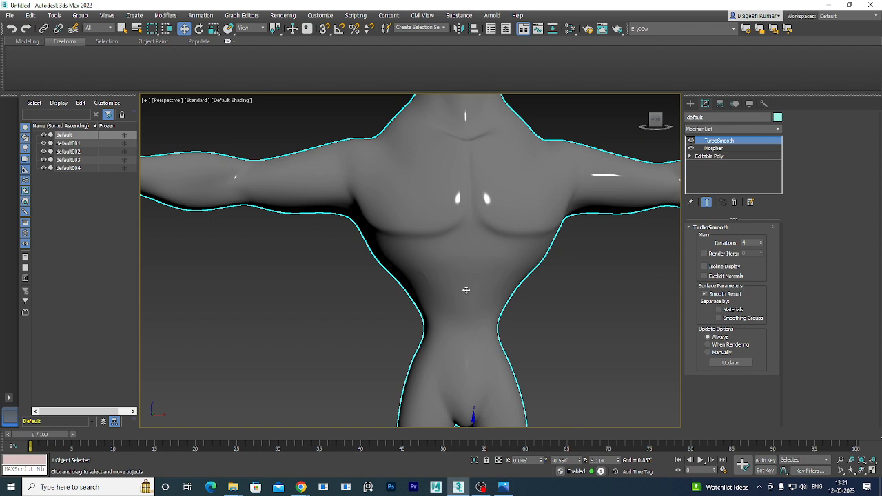
middle_drag(471, 282, 441, 388)
middle_drag(547, 321, 210, 382)
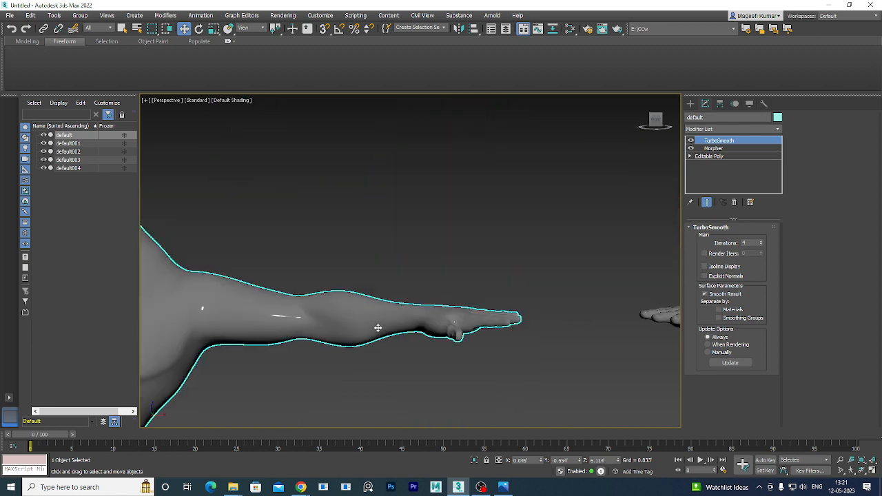
middle_drag(339, 344, 456, 315)
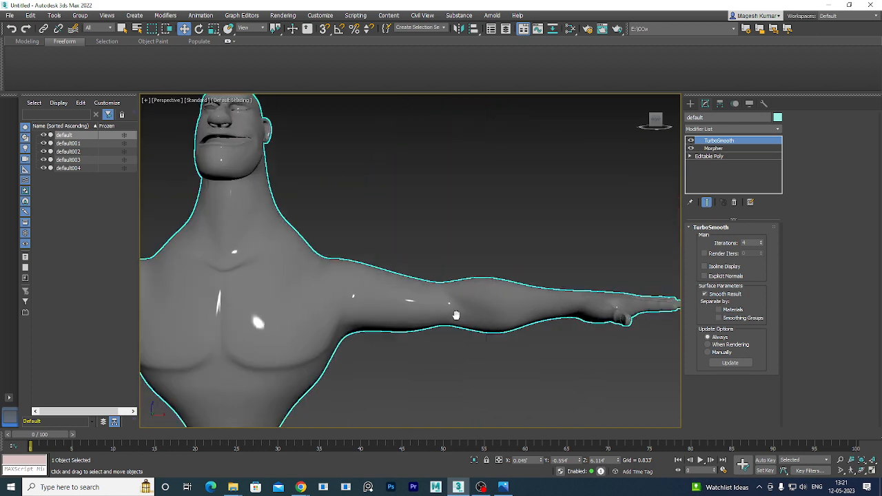
scroll(456, 315, down, 3)
alt+middle_drag(416, 339, 409, 359)
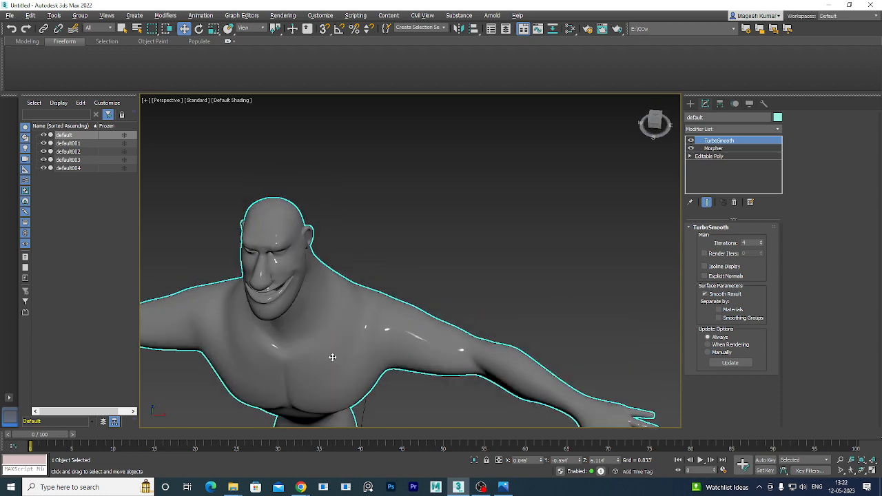
alt+middle_drag(402, 321, 458, 315)
scroll(433, 313, down, 3)
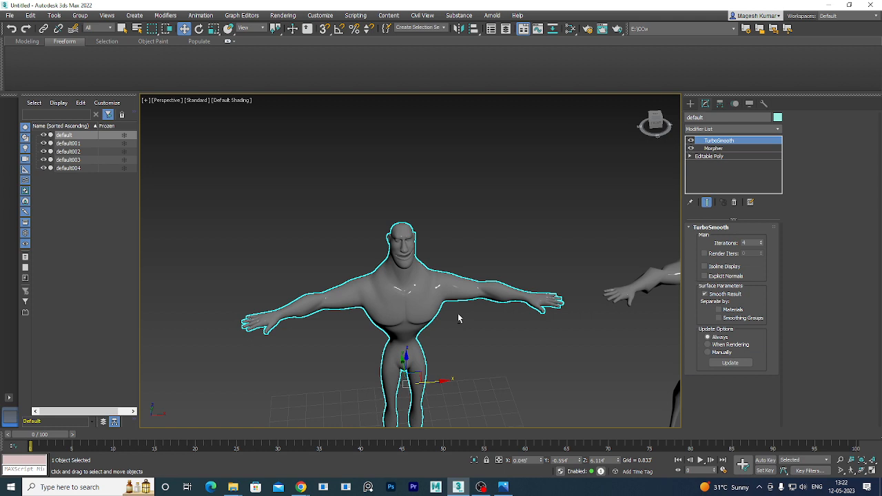
middle_drag(492, 354, 465, 266)
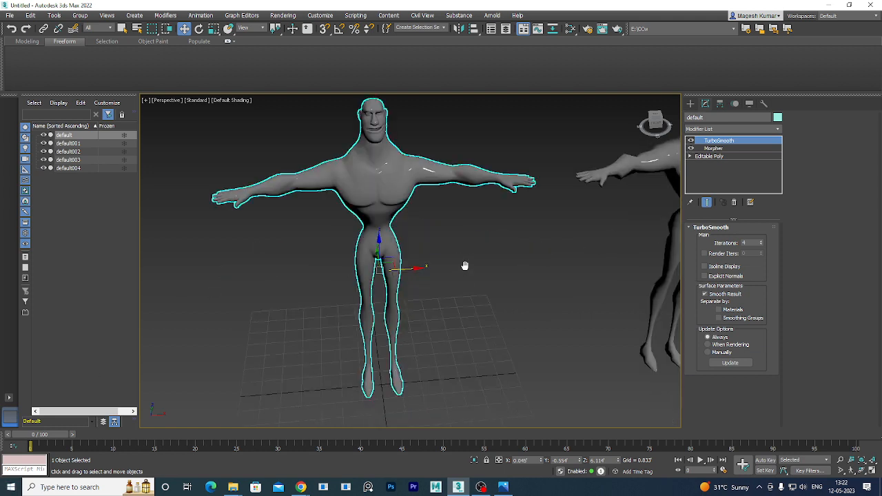
scroll(464, 265, down, 5)
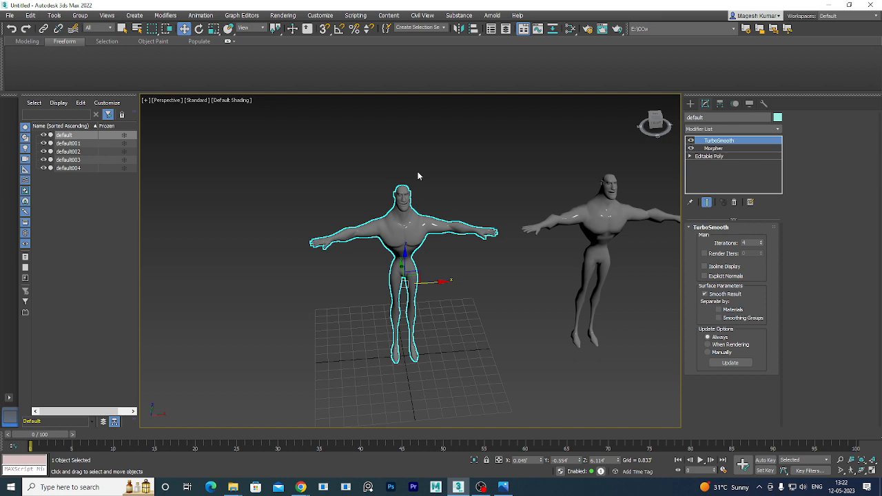
scroll(421, 201, down, 5)
middle_drag(499, 224, 341, 227)
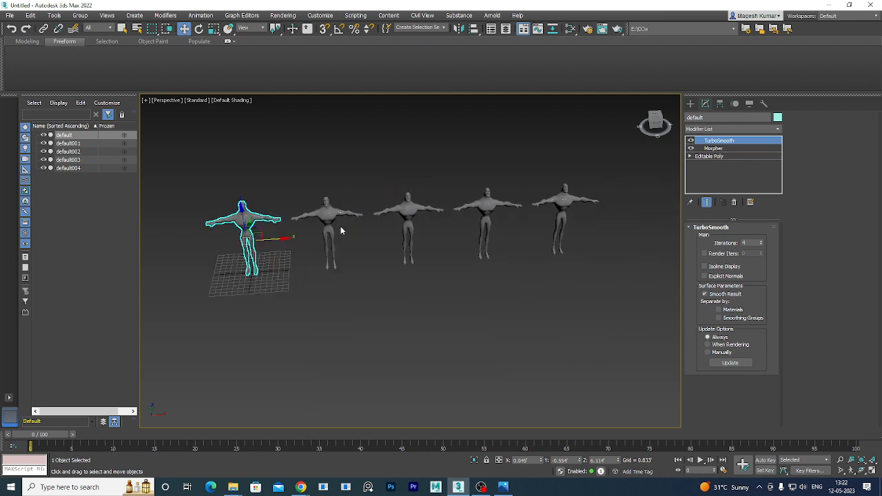
scroll(579, 197, up, 8)
Select default004, orbit to inspect its back, then marquee-select all five figures.
click(553, 210)
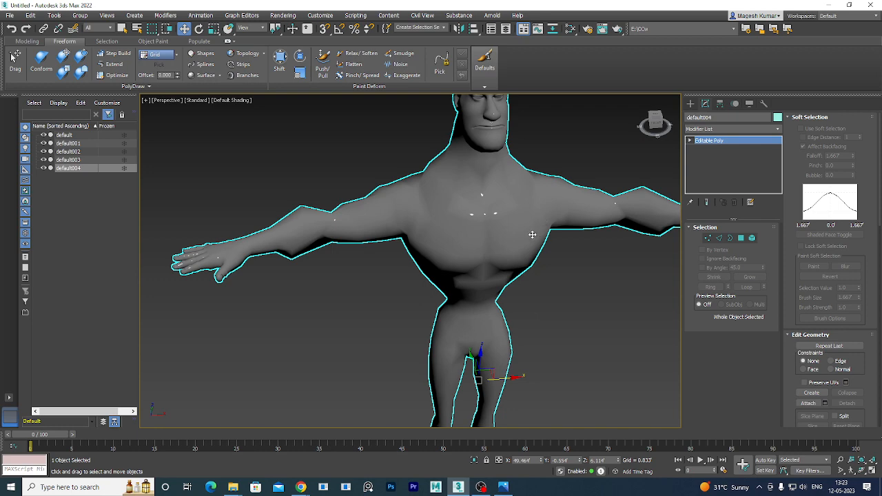
alt+middle_drag(532, 235, 454, 210)
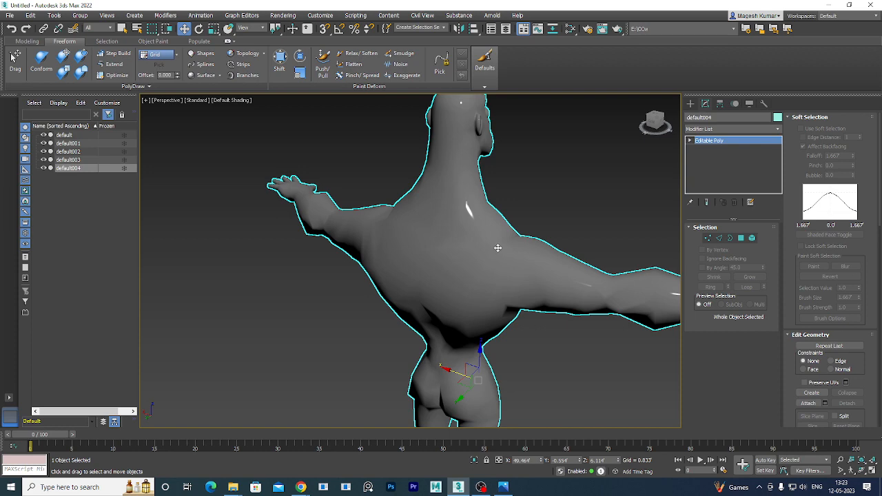
alt+middle_drag(554, 285, 524, 299)
scroll(404, 306, down, 8)
scroll(397, 322, down, 3)
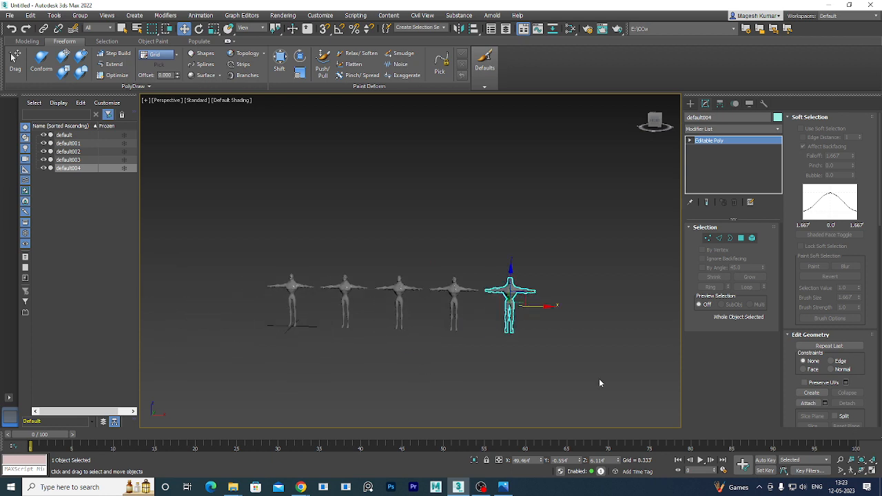
drag(598, 378, 219, 191)
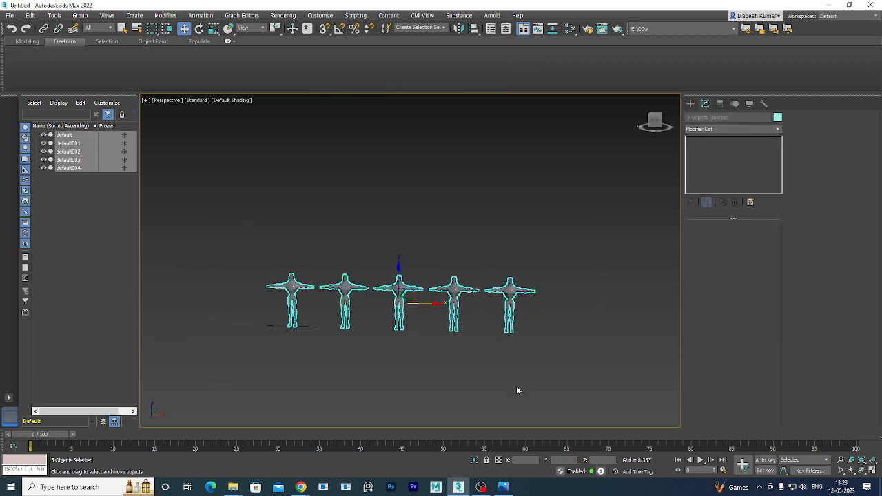
Group the five characters as Group001, then select Group001 in the Scene Explorer.
click(75, 15)
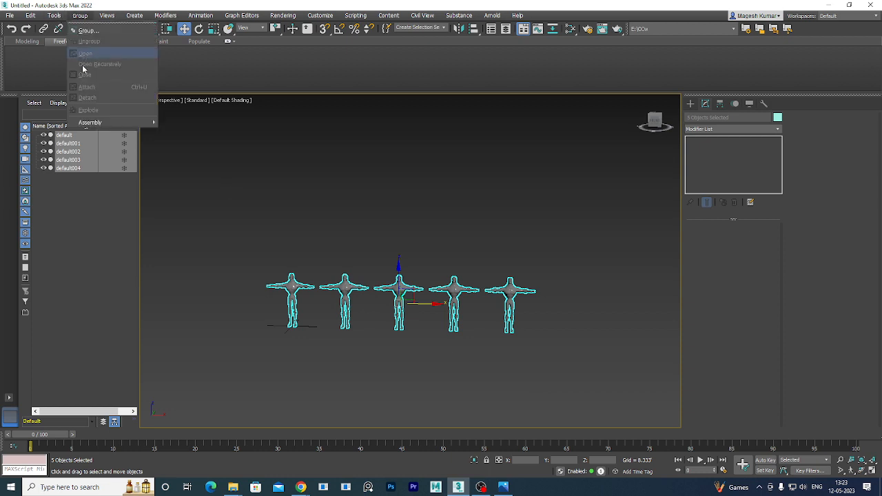
click(86, 30)
click(447, 260)
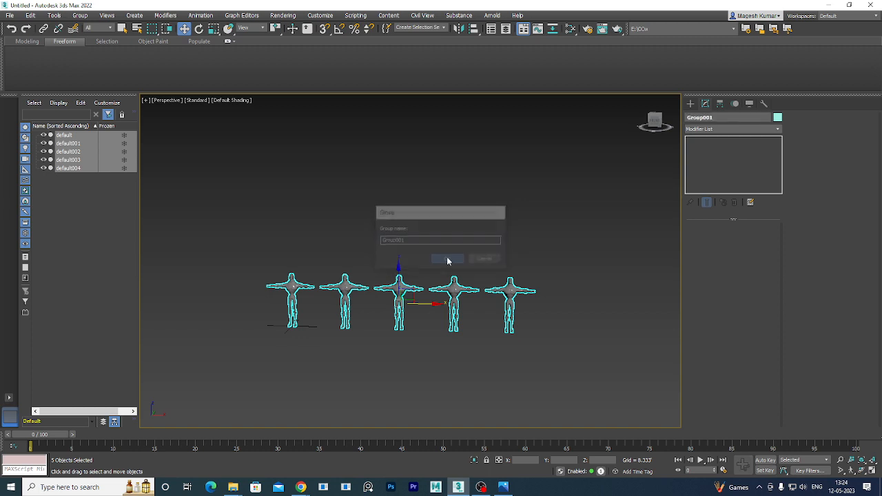
click(402, 214)
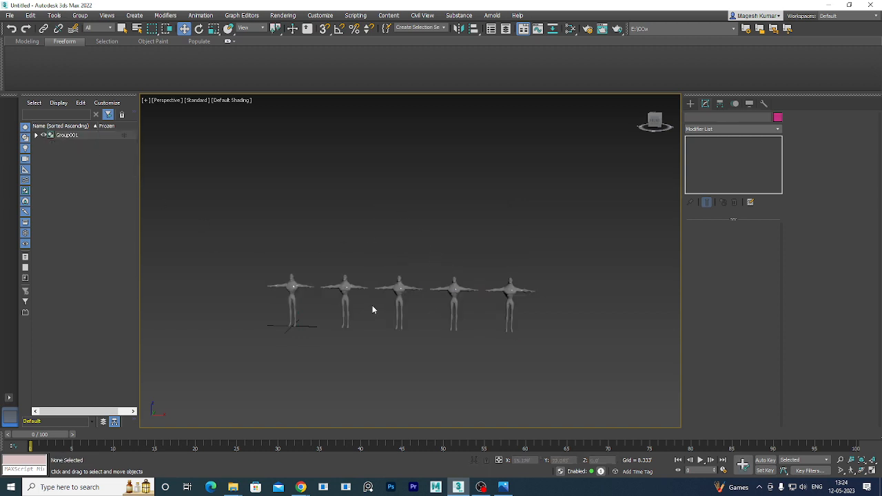
click(63, 135)
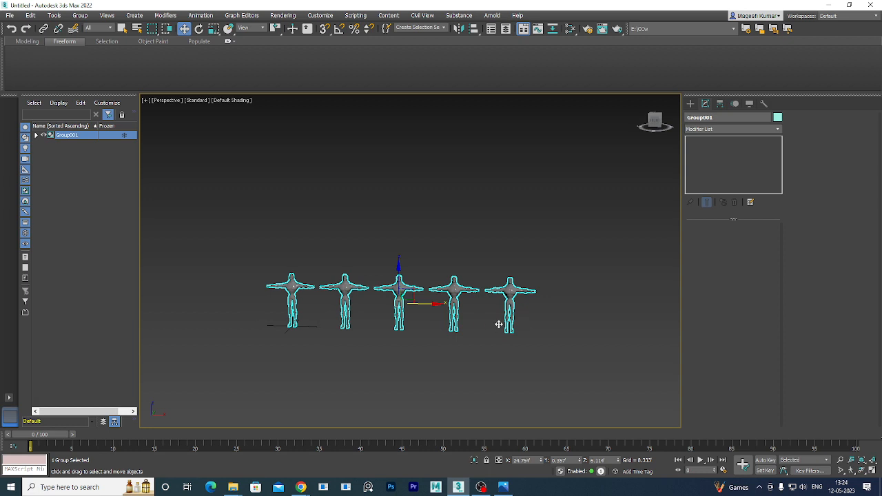
Shift-drag a copy of Group001 as Group002, then scale it down uniformly with R.
alt+middle_drag(425, 364, 397, 362)
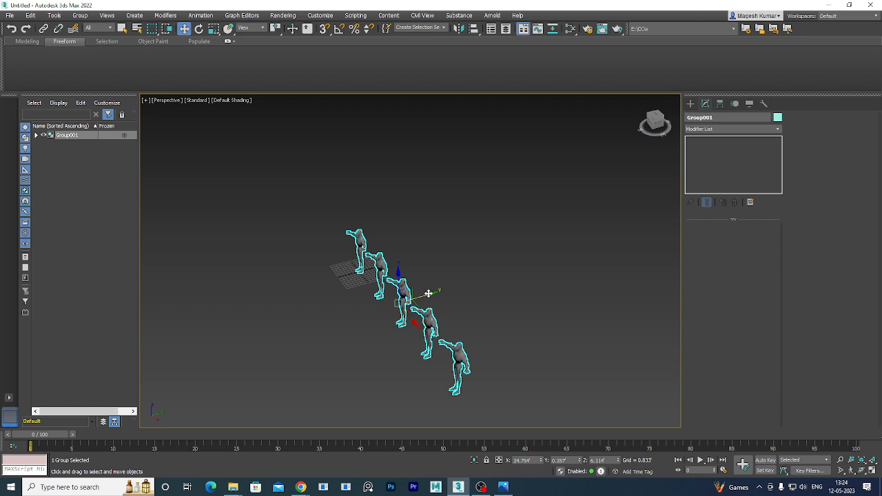
mouse_move(414, 322)
shift+mouse_down()
mouse_move(483, 274)
mouse_move(474, 313)
shift+mouse_up()
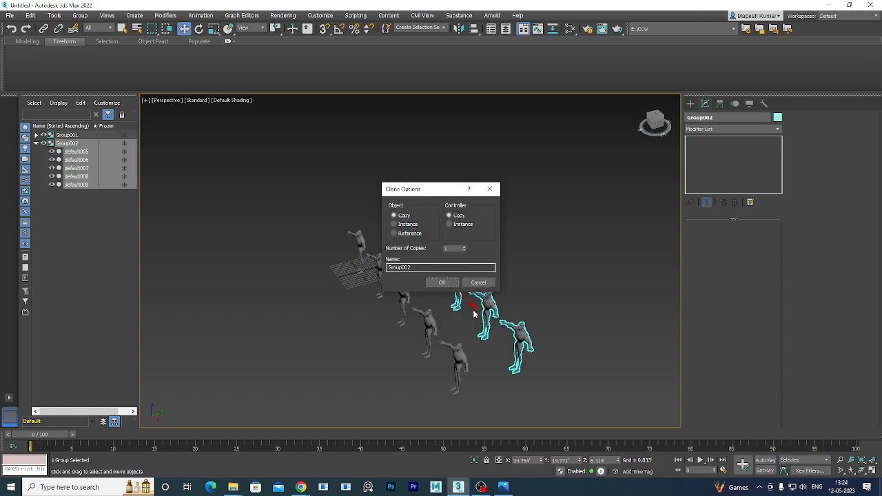
click(442, 282)
key(r)
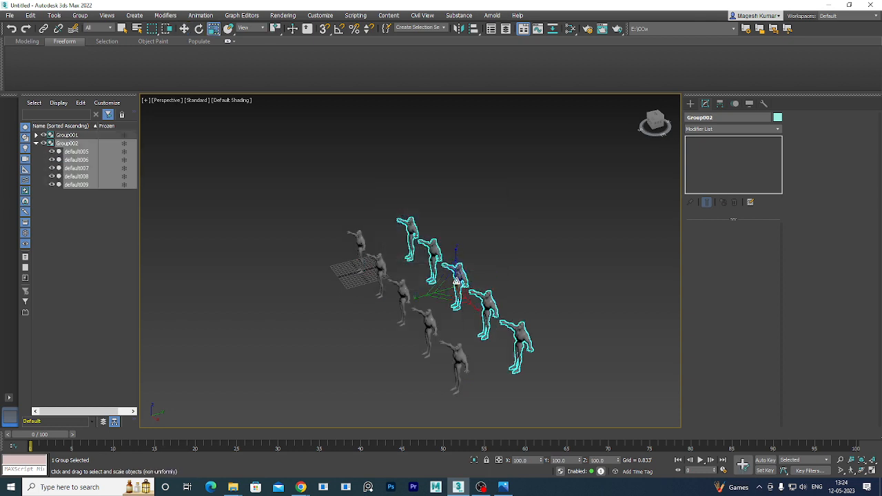
drag(455, 281, 394, 348)
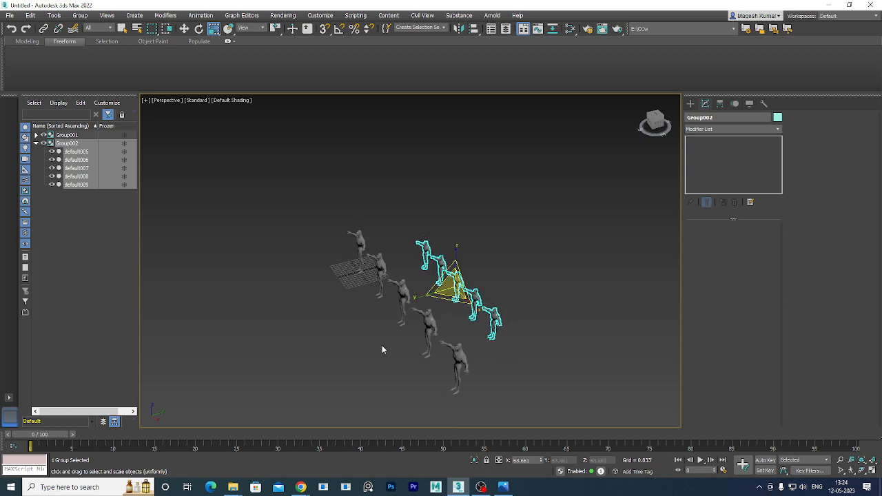
click(356, 240)
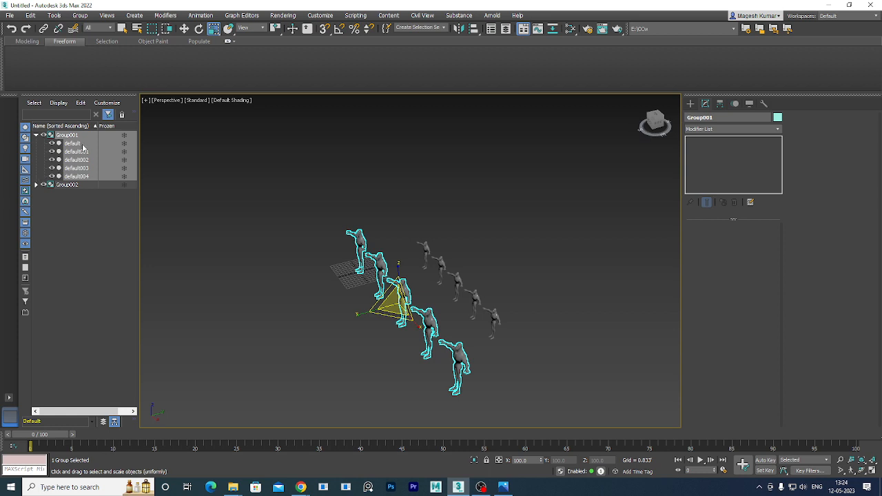
Expand Group002 and check its members default006, default007 and default008.
click(69, 186)
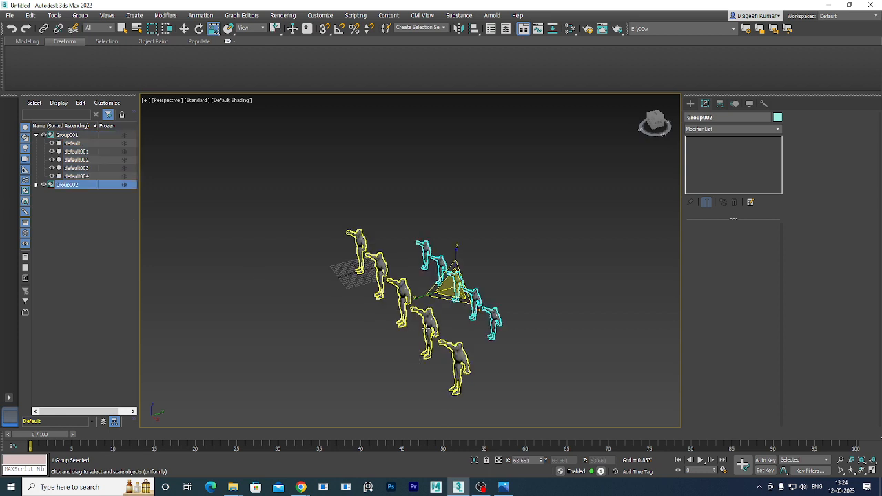
alt+middle_drag(393, 345, 435, 343)
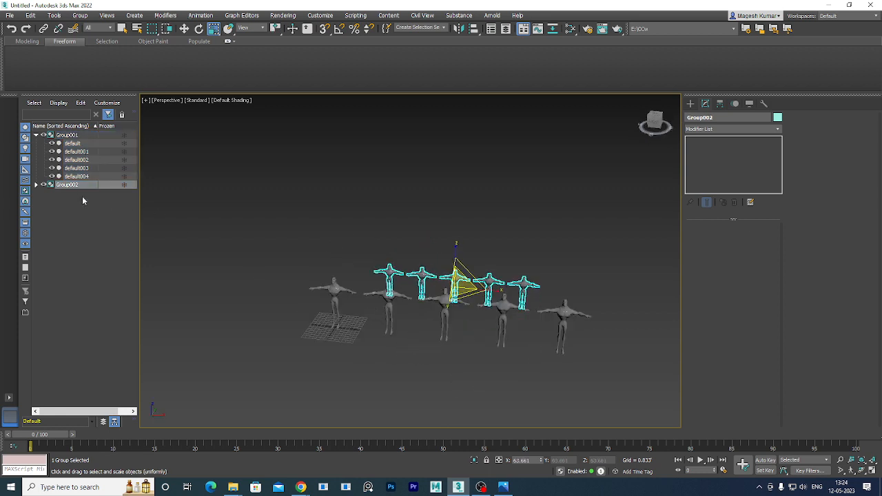
click(36, 185)
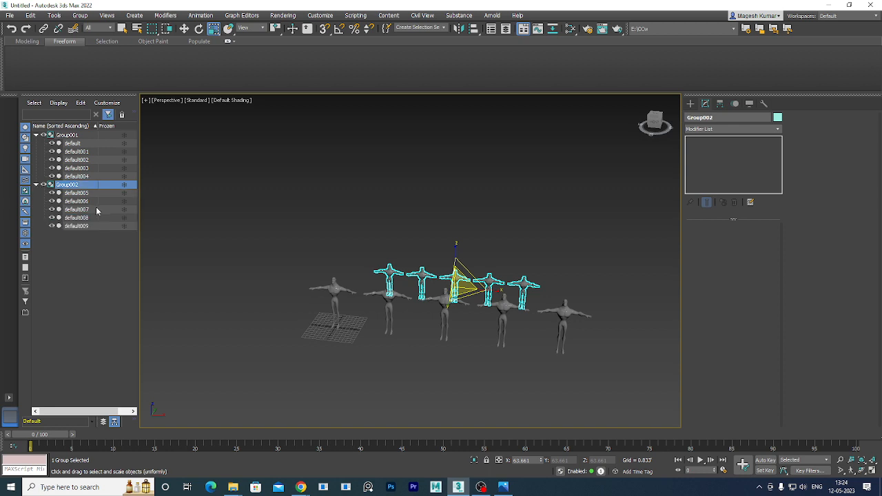
click(75, 202)
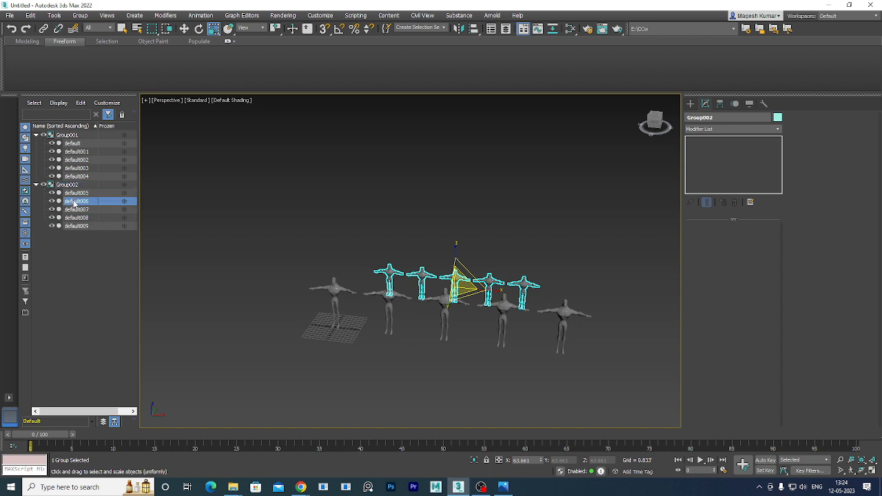
click(76, 210)
click(76, 218)
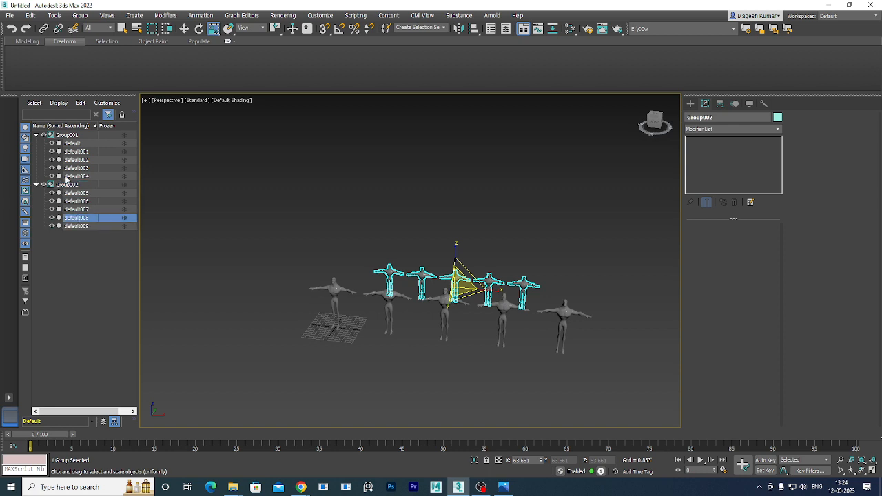
Switch to Select and Move and select Group001 with all its members.
click(72, 144)
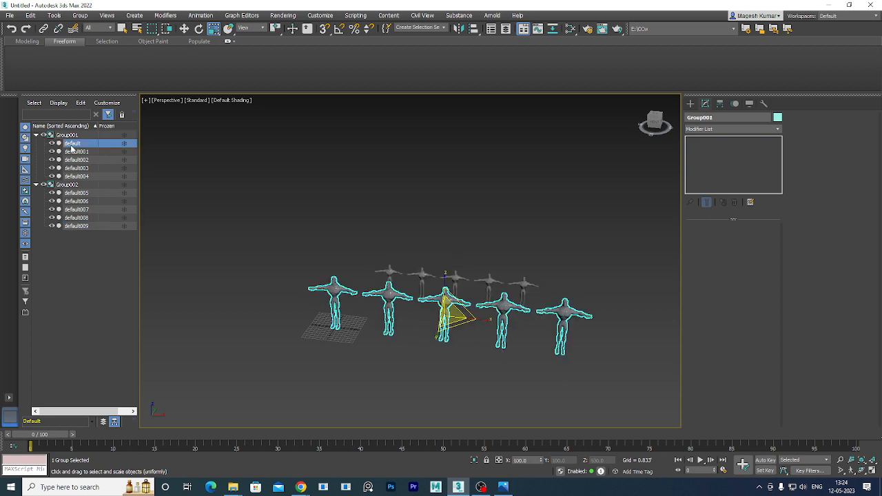
key(w)
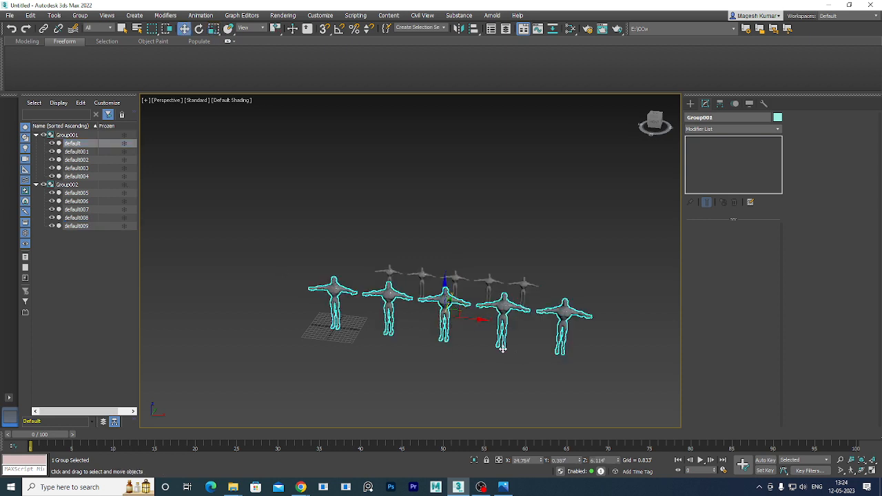
alt+middle_drag(503, 349, 437, 310)
scroll(416, 233, up, 5)
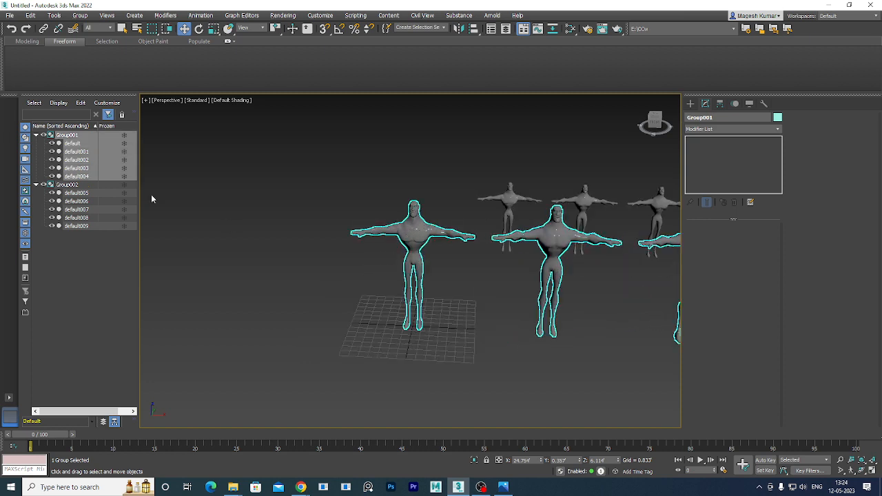
click(74, 147)
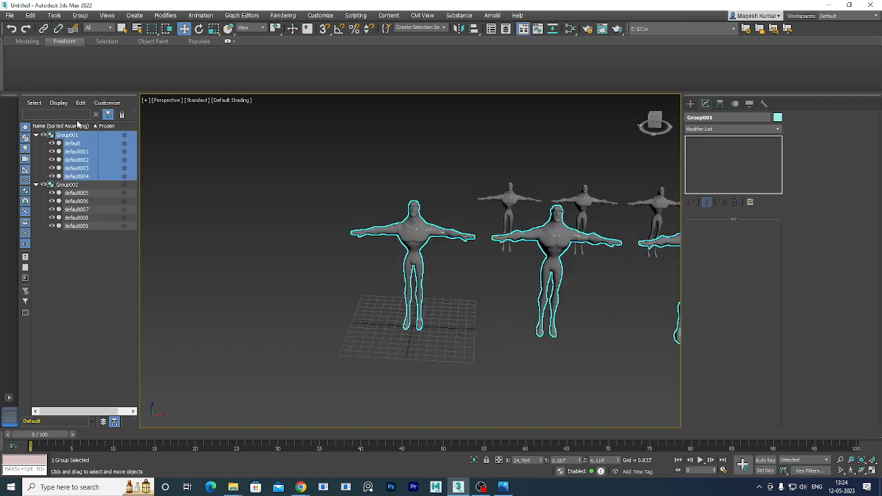
Open Group001 for editing and select the base character inside it.
click(80, 15)
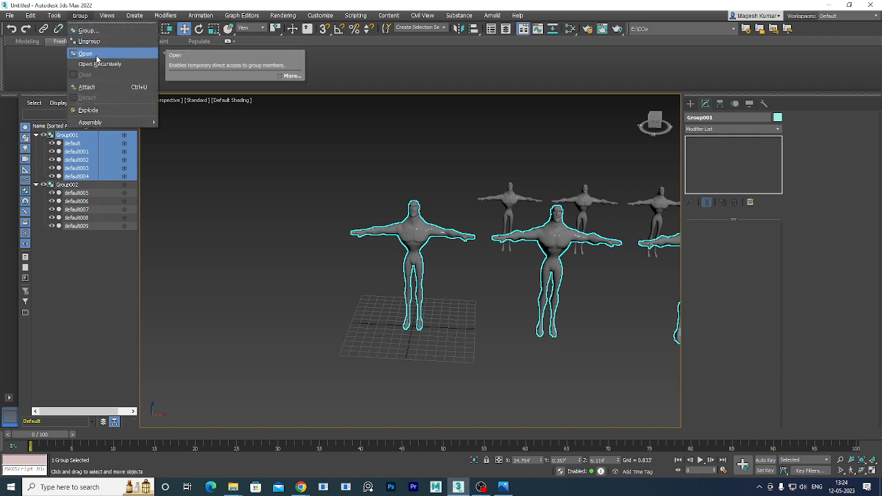
click(97, 55)
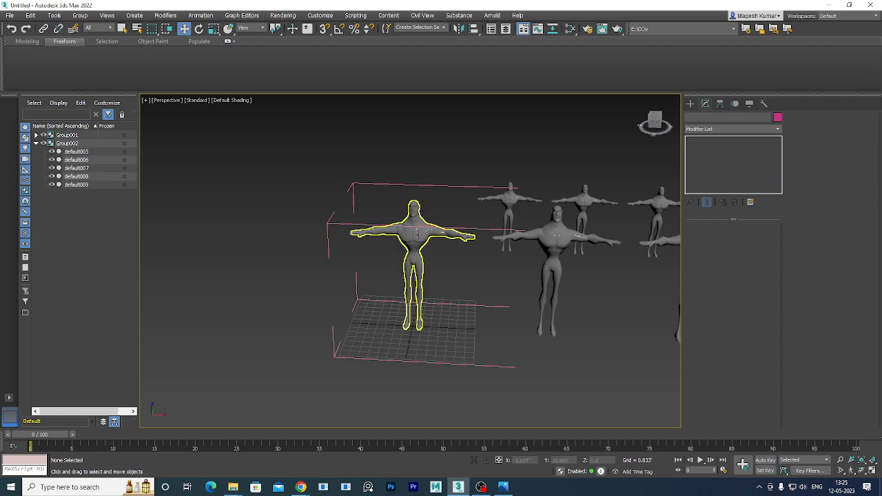
click(404, 262)
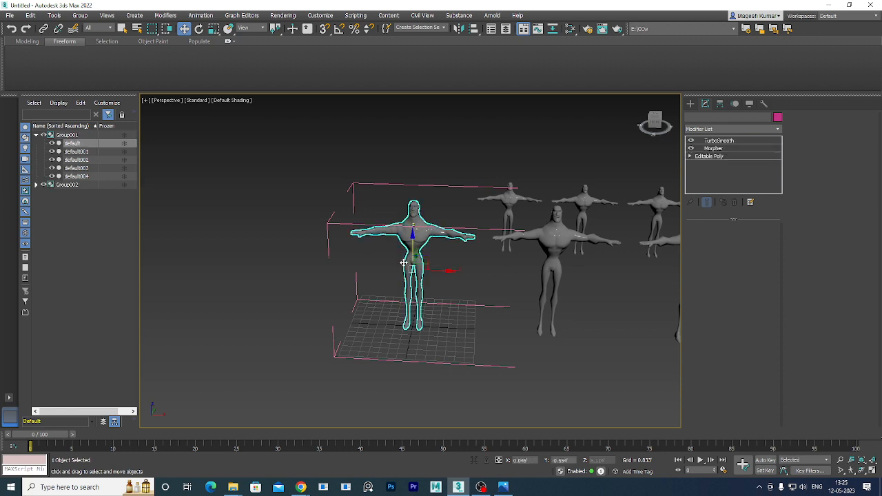
Set the base character's Morpher default001 channel to 0, then select the Group002 characters.
click(720, 149)
middle_drag(521, 276, 473, 255)
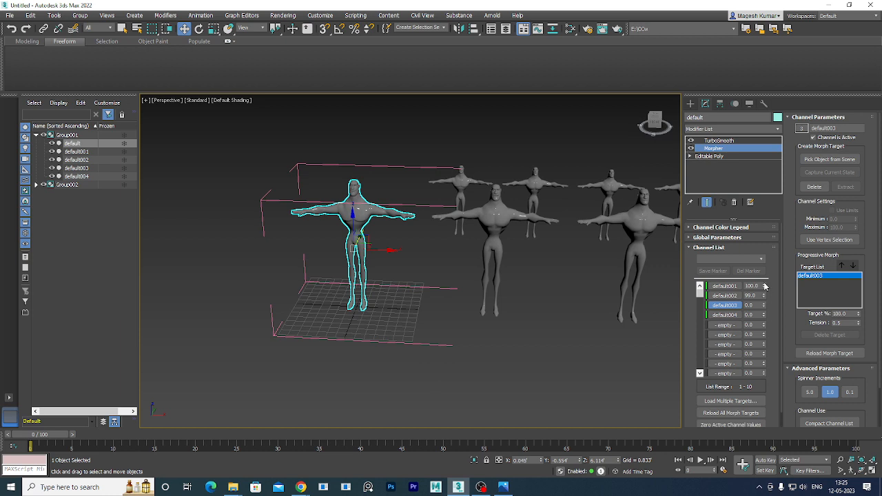
drag(763, 291, 790, 185)
middle_drag(457, 255, 415, 355)
click(430, 262)
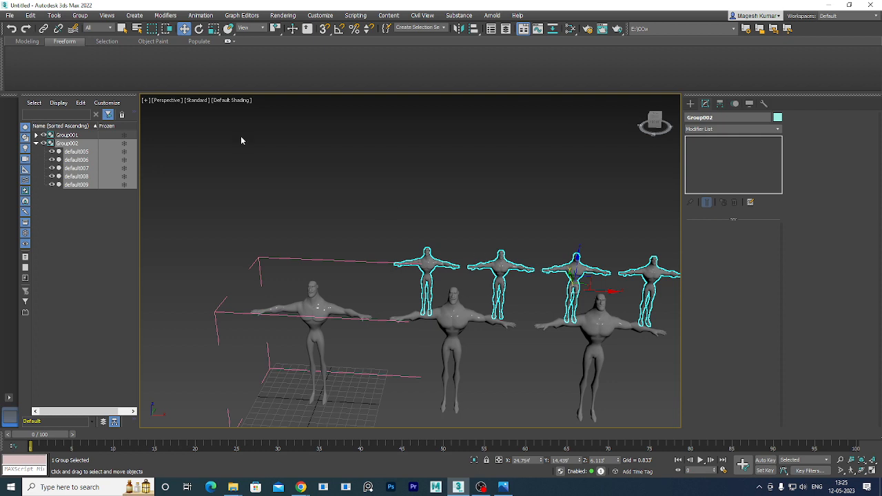
click(80, 15)
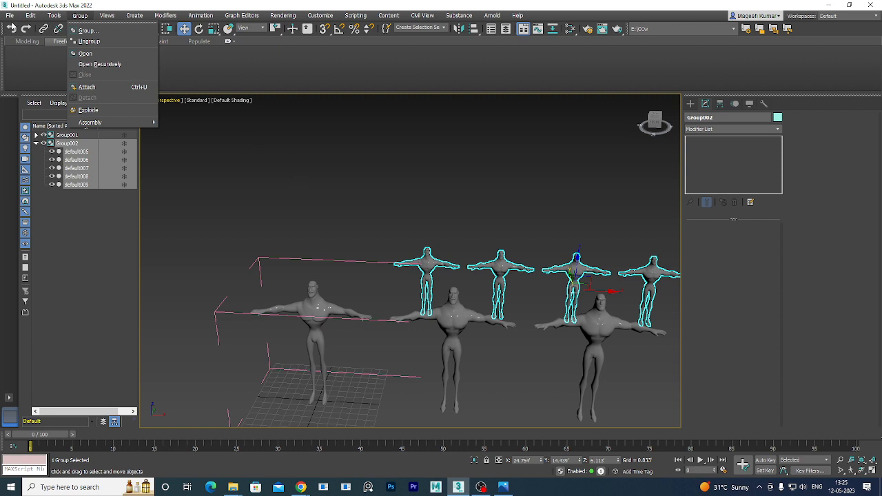
click(9, 17)
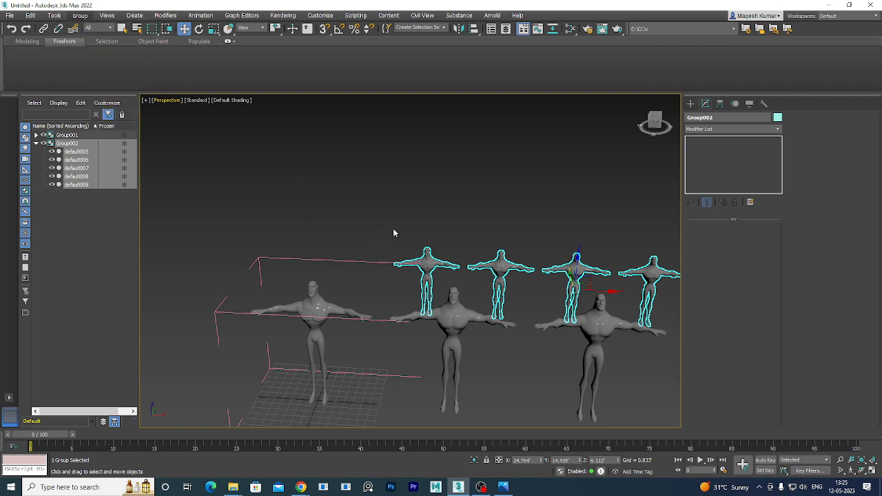
scroll(178, 178, down, 5)
click(178, 179)
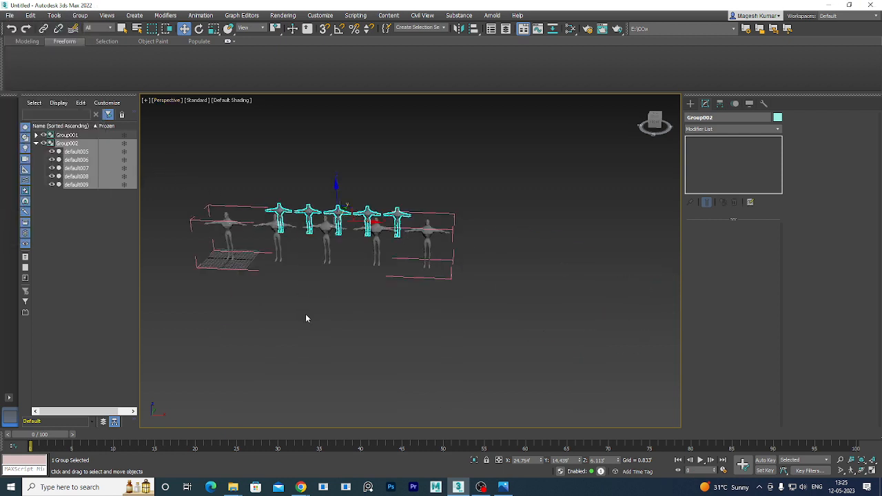
click(409, 310)
Start a New All scene, discarding the unsaved changes to the character scene.
click(15, 18)
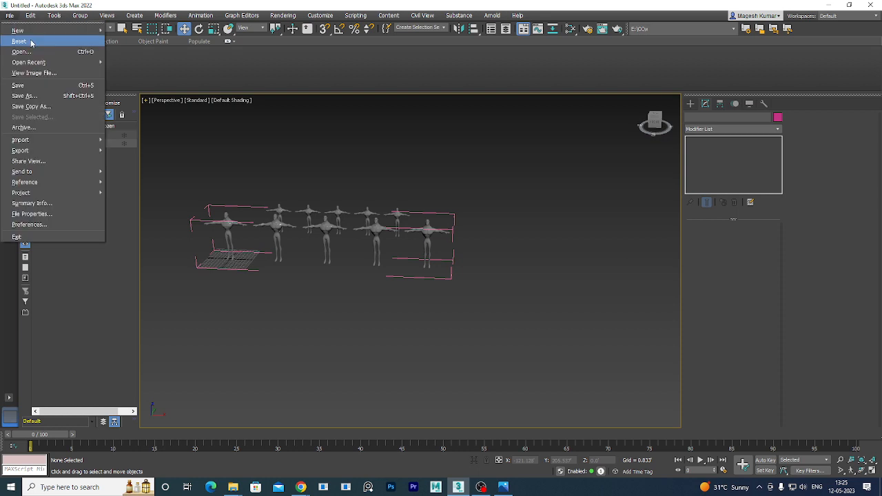
mouse_move(50, 31)
click(132, 33)
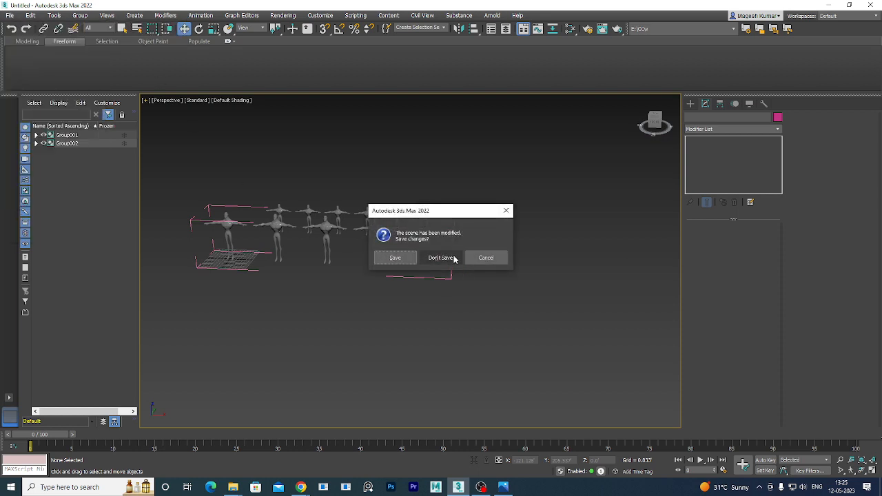
click(444, 259)
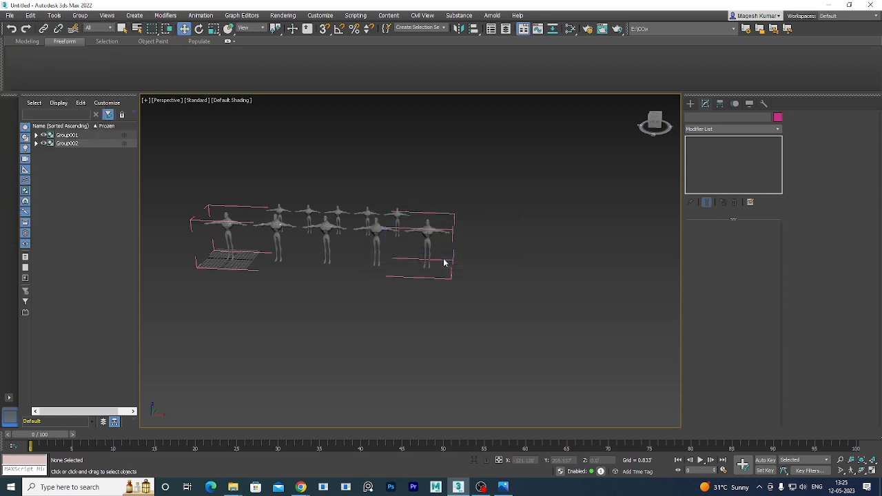